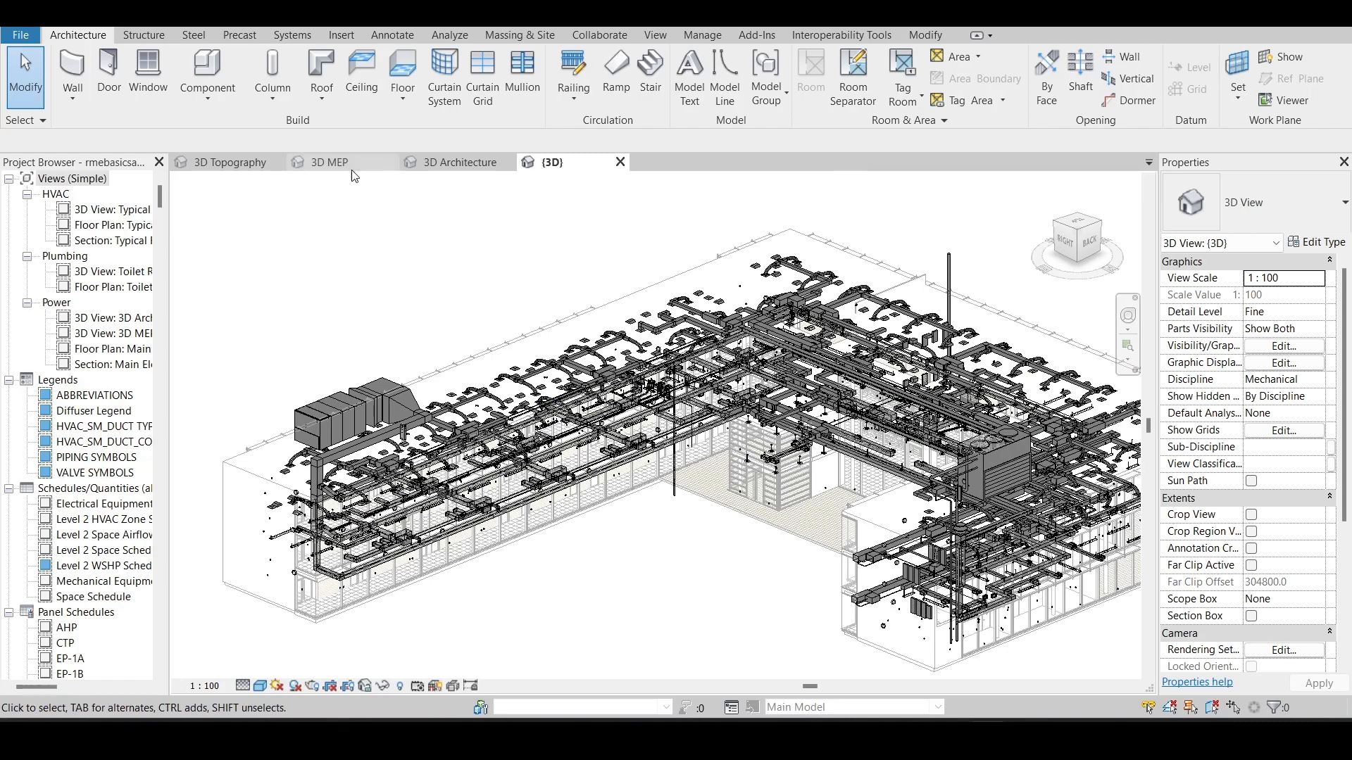
# - Open the 3D MEP view, zoom in on the ducts near the vertical riser and set the view's detail level to Coarse
pyautogui.click(329, 162)
pyautogui.scroll(5, 327, 561)
pyautogui.scroll(2, 326, 562)
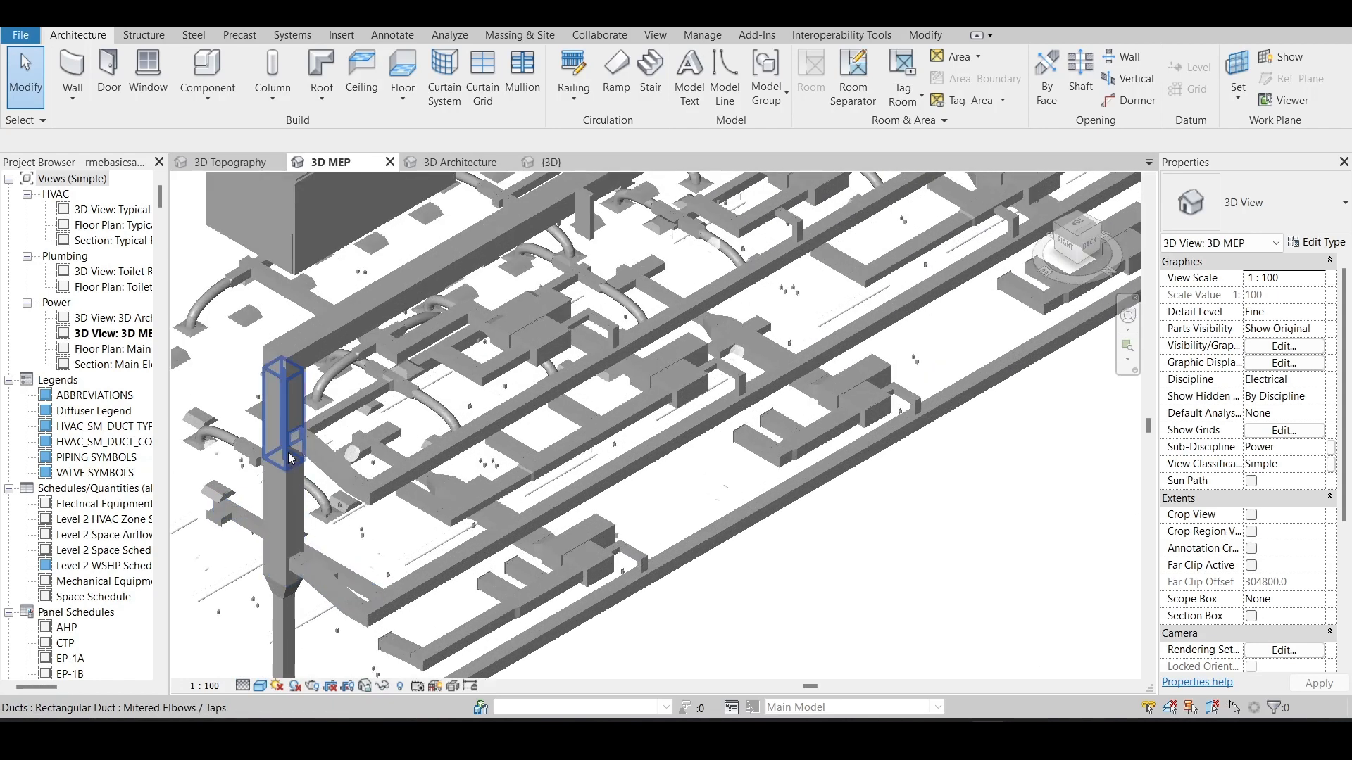
pyautogui.click(242, 686)
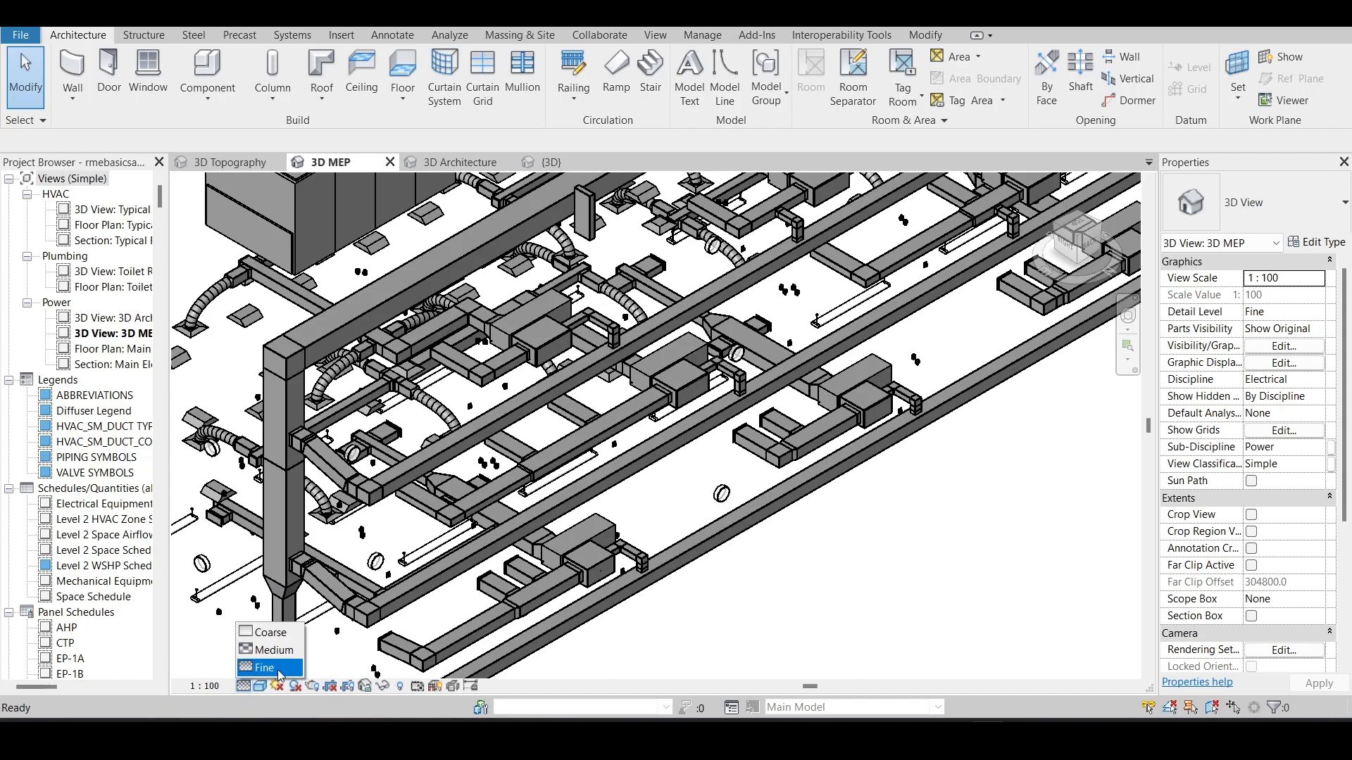
pyautogui.click(272, 633)
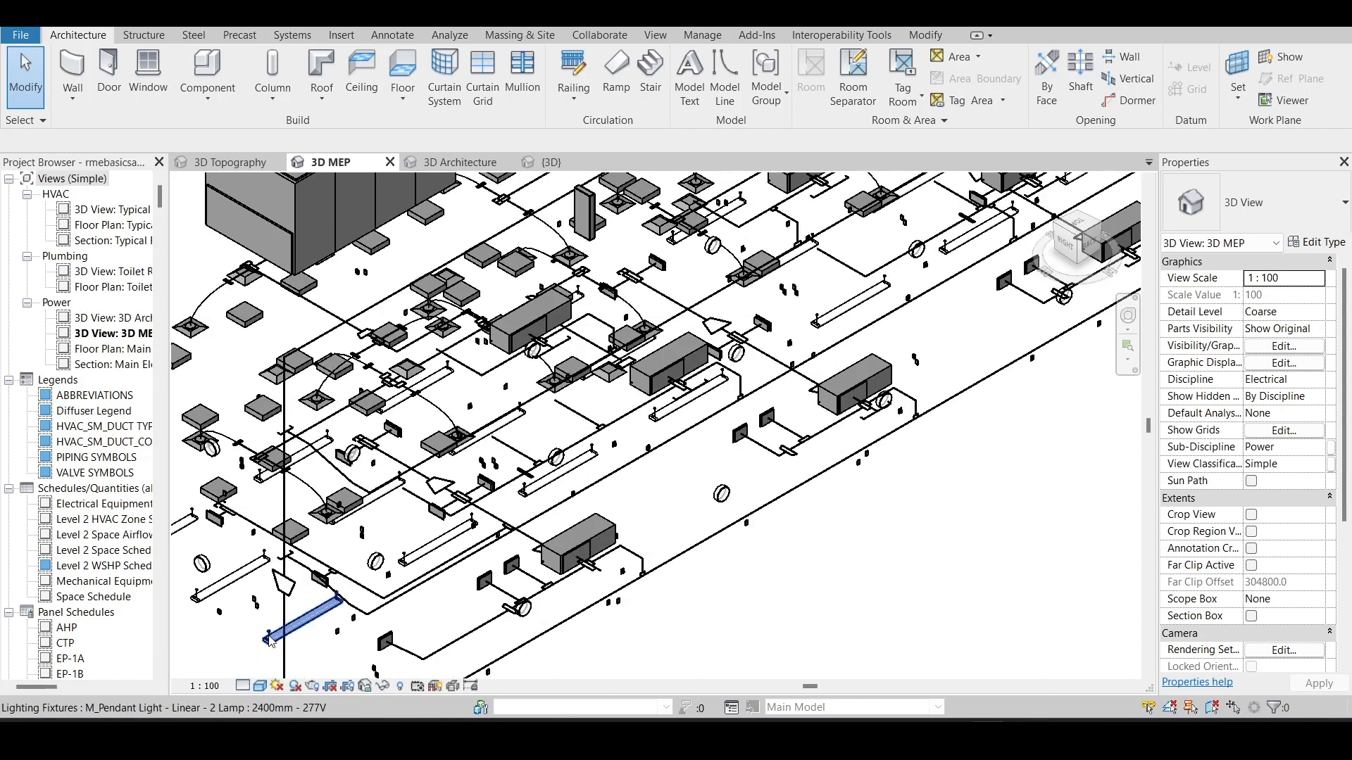
# - Select the vertical rectangular duct riser to inspect its coarse representation, and clear the selection
pyautogui.scroll(4, 285, 478)
pyautogui.click(285, 477)
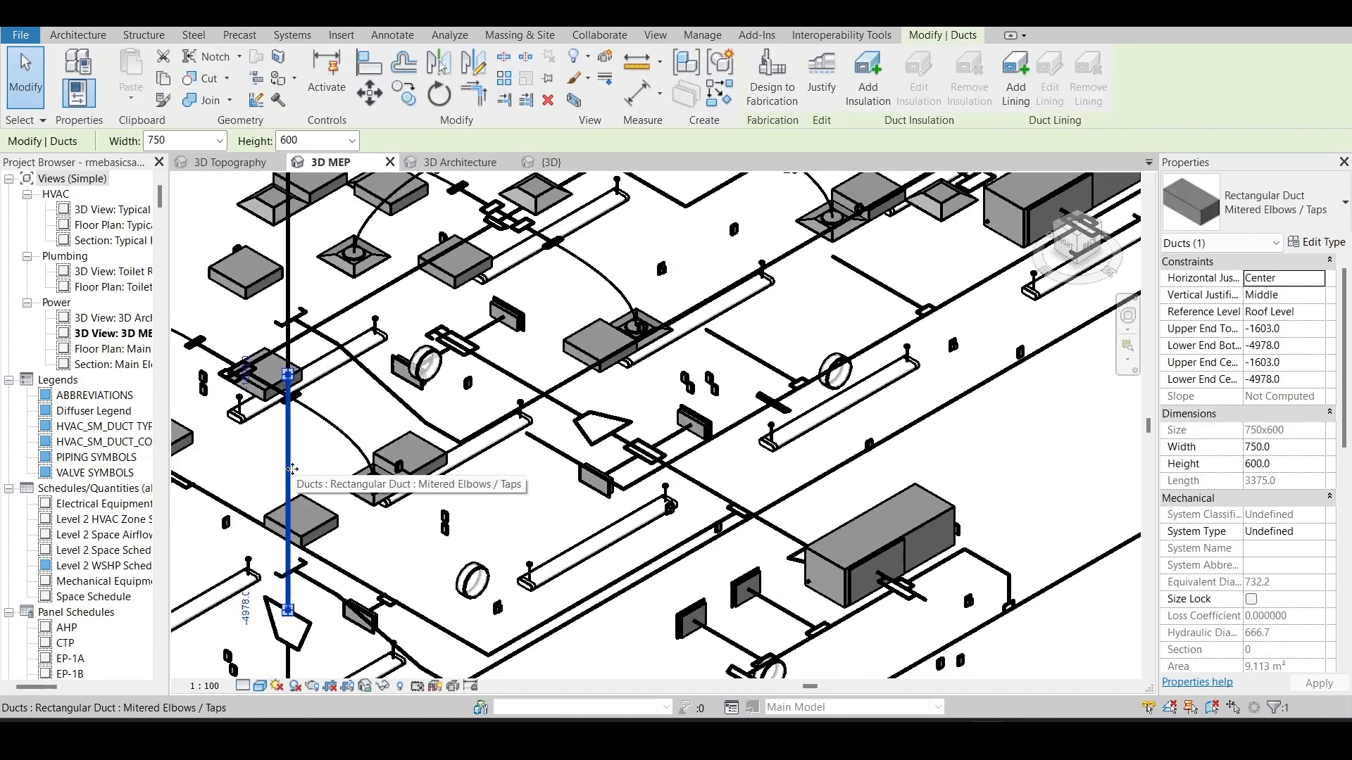
pyautogui.click(315, 468)
pyautogui.scroll(-1, 314, 466)
# - Set the 3D MEP view's detail level to Fine and inspect the duct network
pyautogui.click(248, 687)
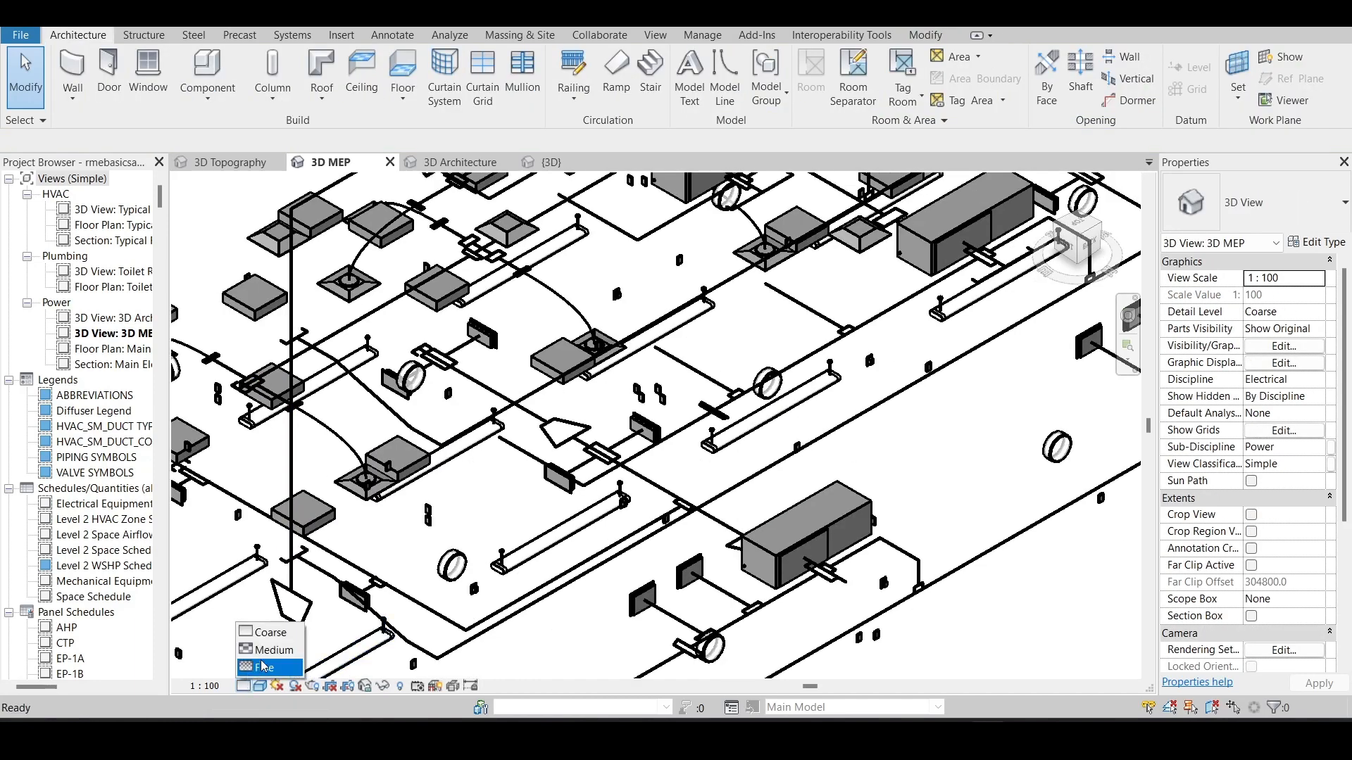
pyautogui.click(269, 667)
pyautogui.scroll(-7, 437, 496)
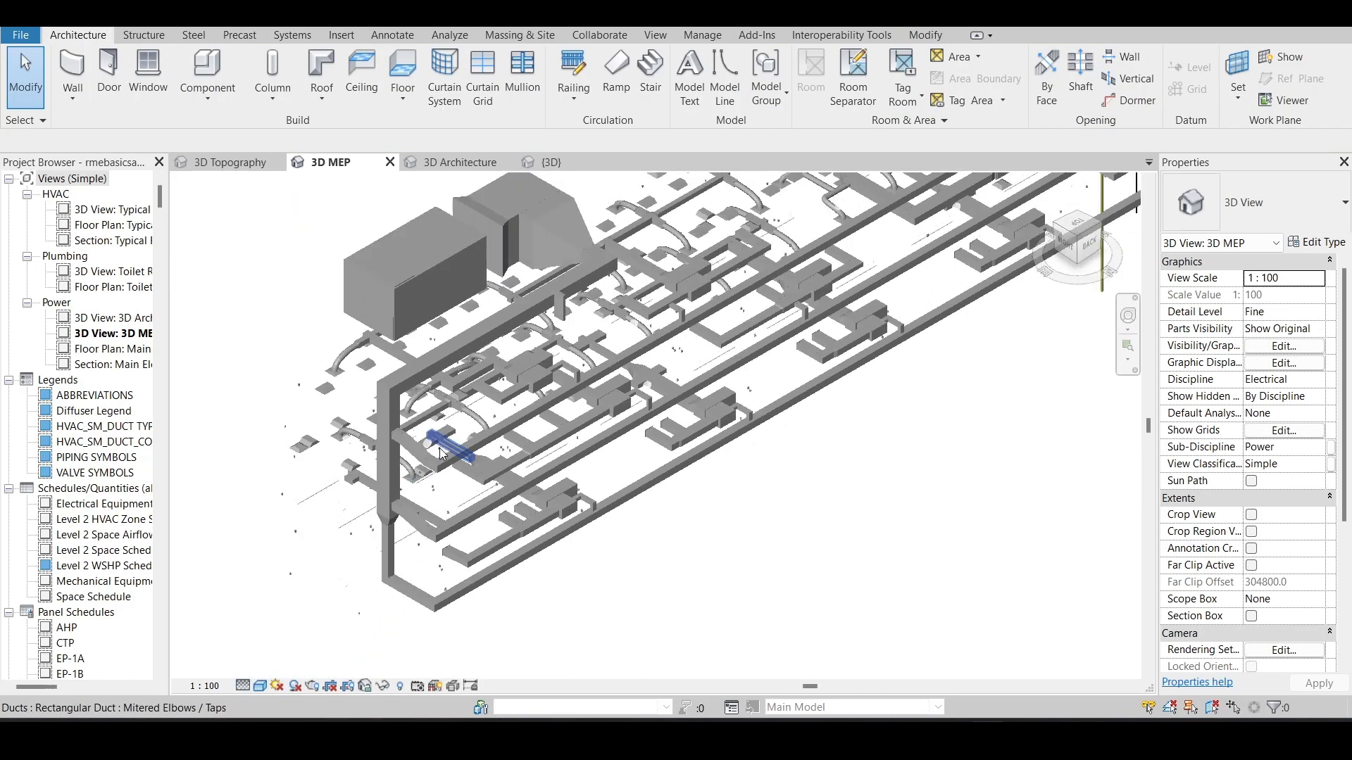
pyautogui.scroll(1, 807, 285)
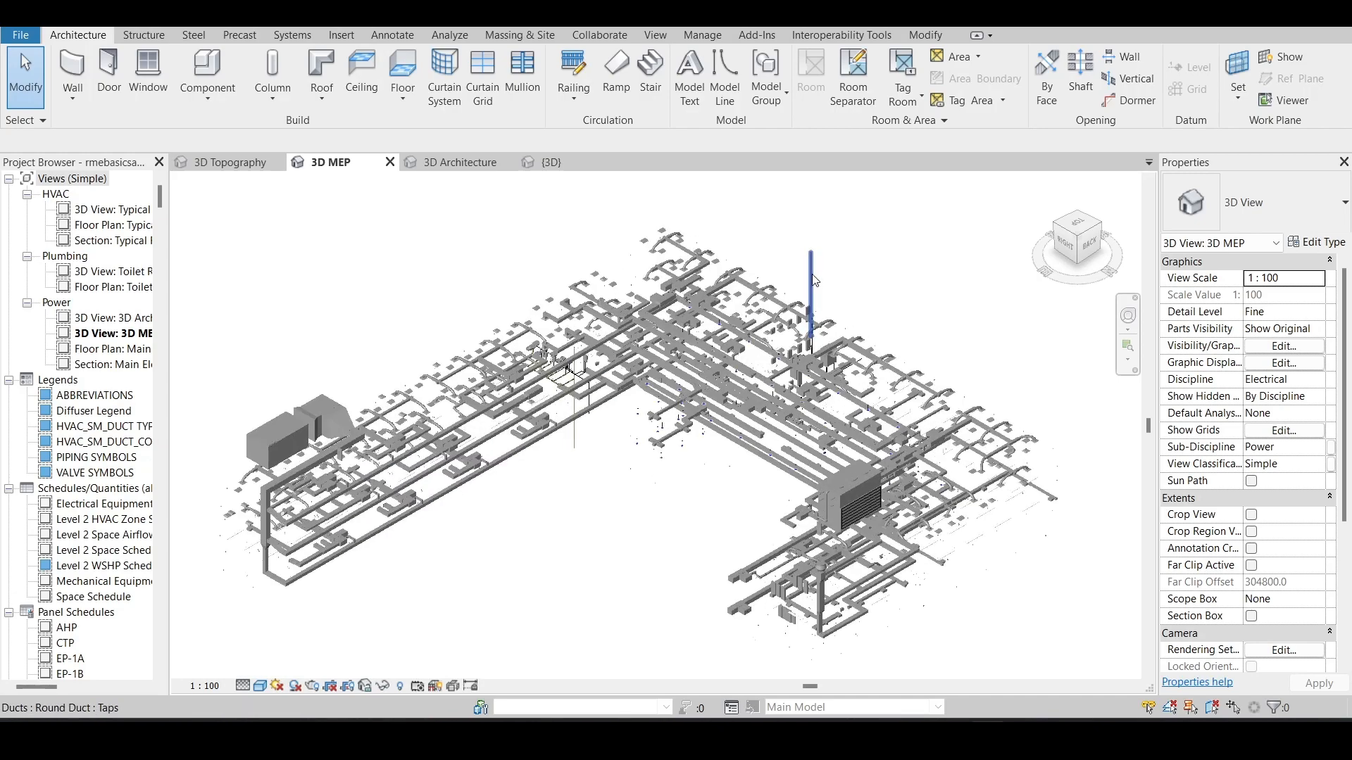
# - Compare the building and MEP models across the {3D}, 3D Topography and 3D MEP views
pyautogui.click(552, 164)
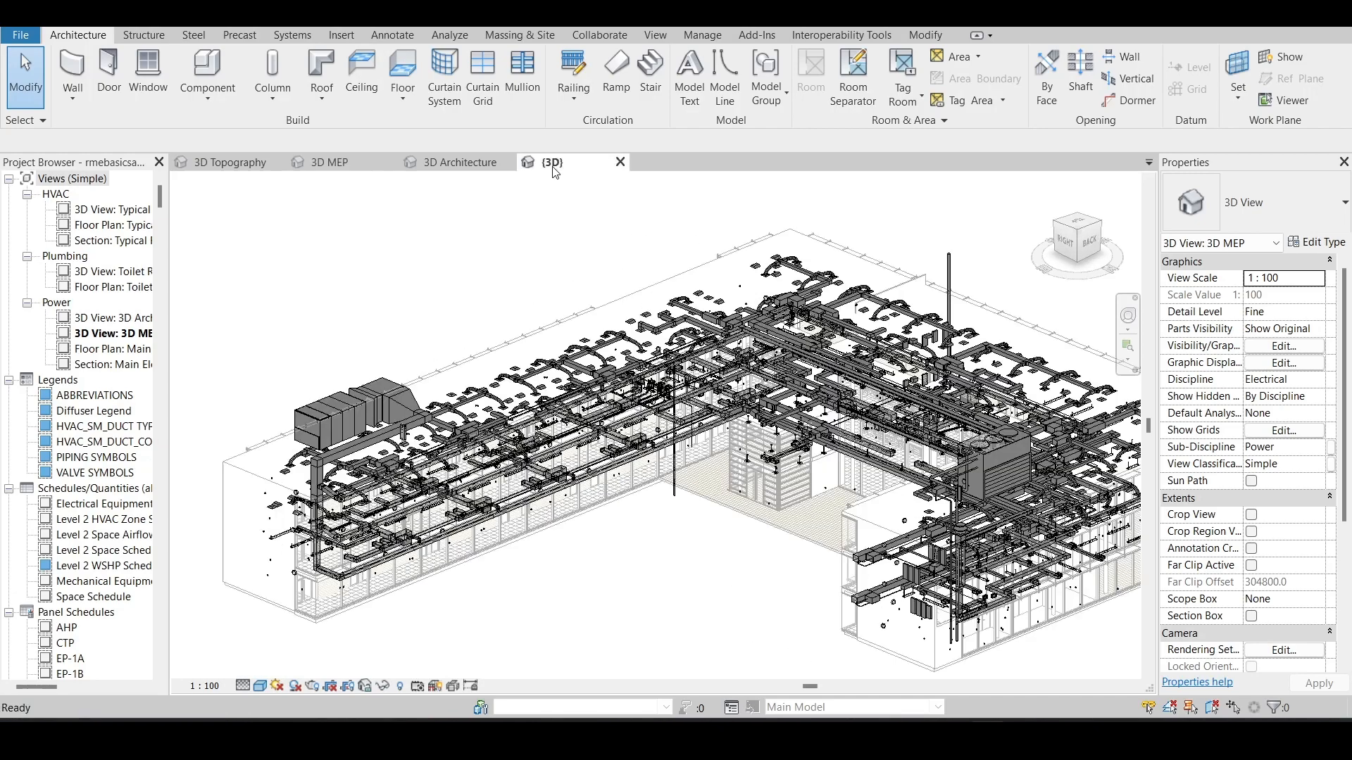
pyautogui.click(243, 171)
pyautogui.scroll(1, 568, 389)
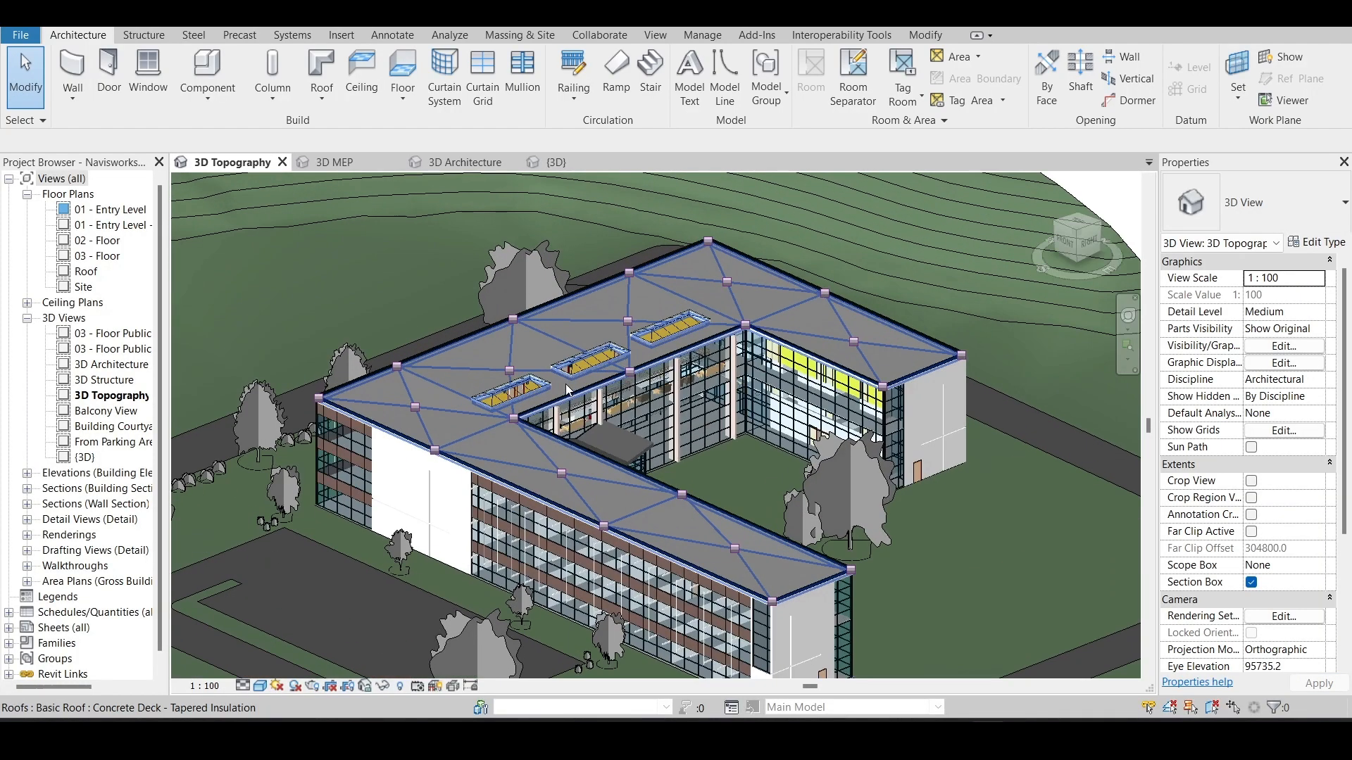
pyautogui.scroll(-2, 567, 390)
pyautogui.click(335, 164)
pyautogui.scroll(-5, 437, 495)
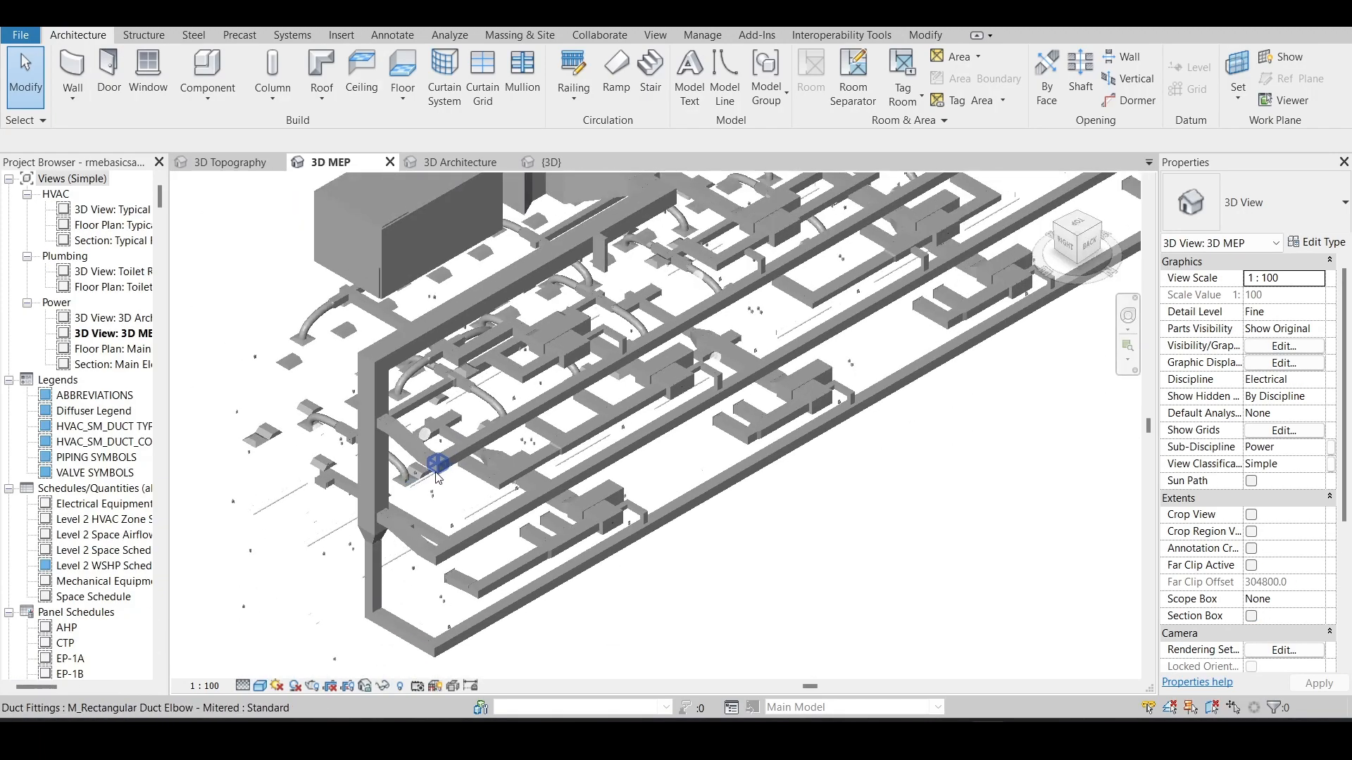
pyautogui.scroll(-5, 437, 451)
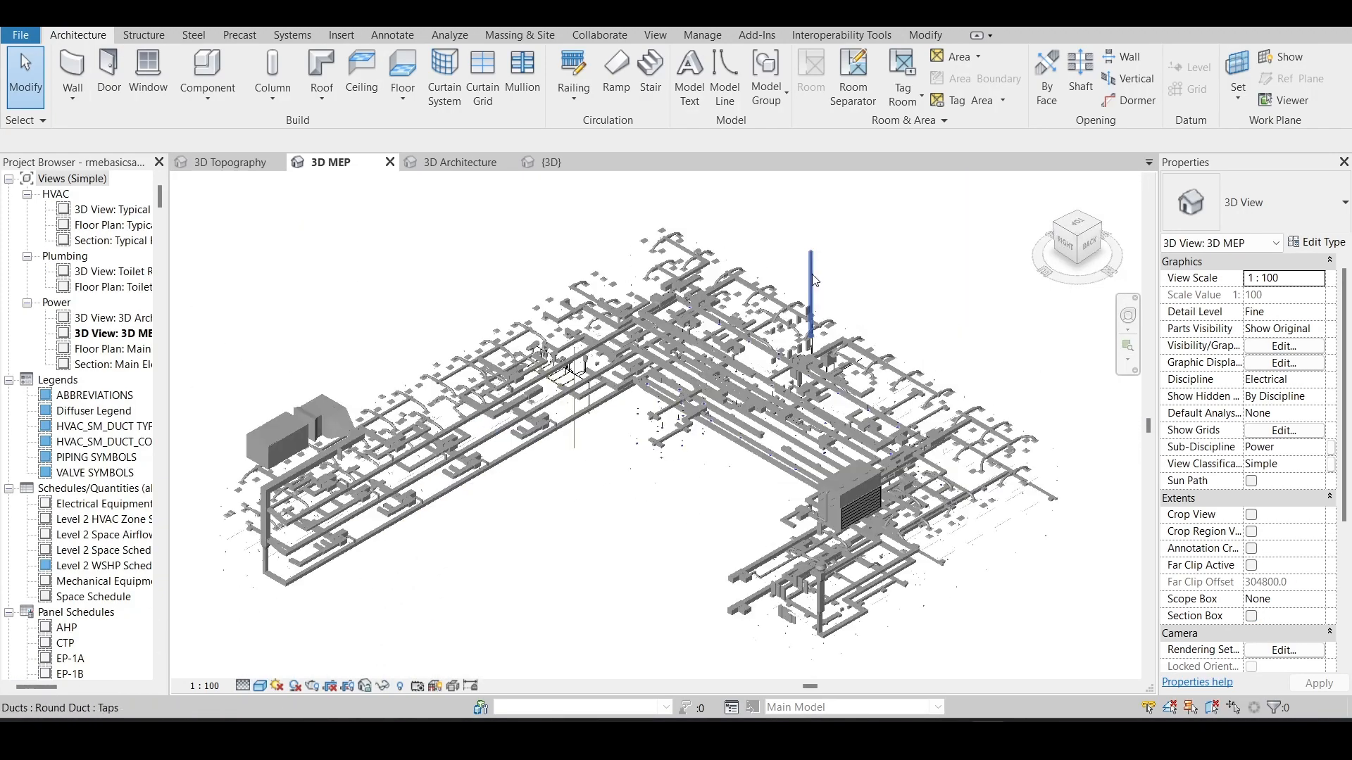
pyautogui.click(553, 165)
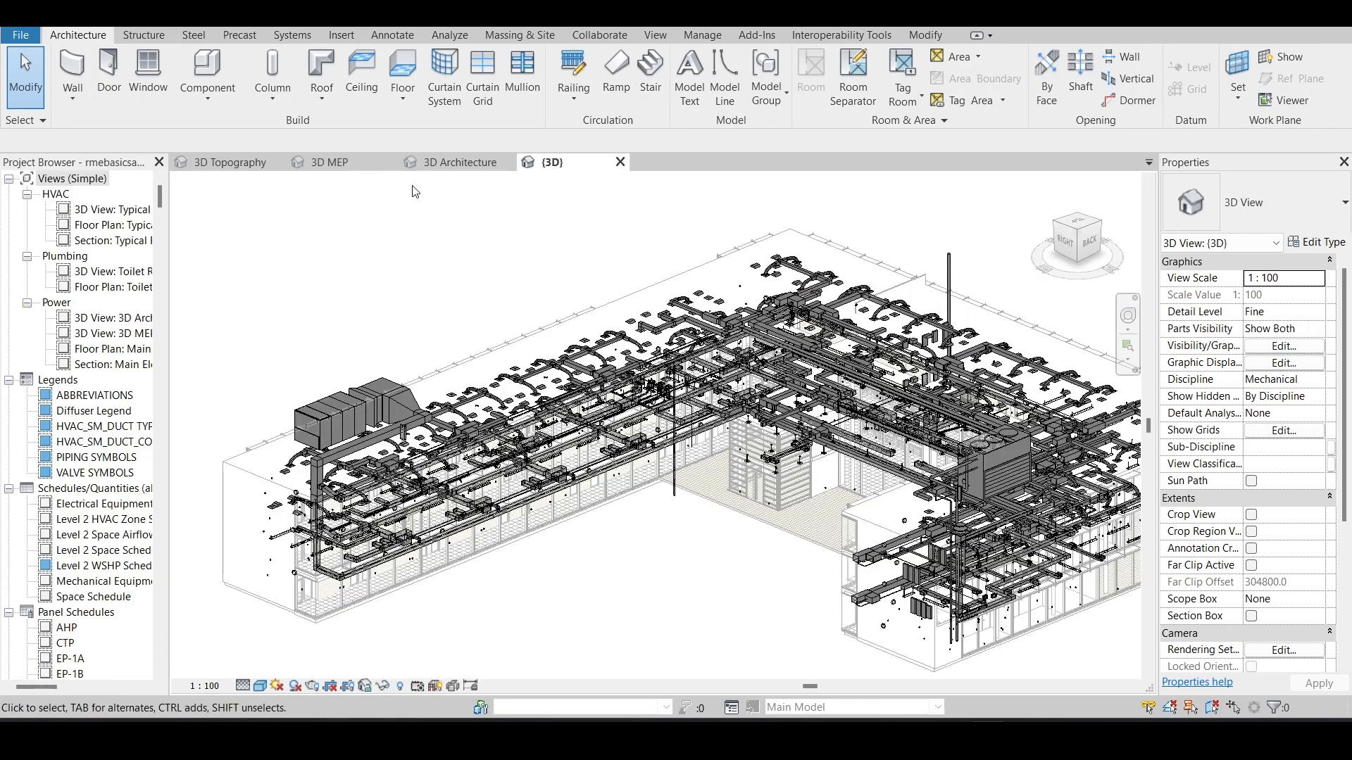
# - Examine the discipline filters and model categories in the visibility/graphics overrides of the 3D Topography view
pyautogui.click(243, 165)
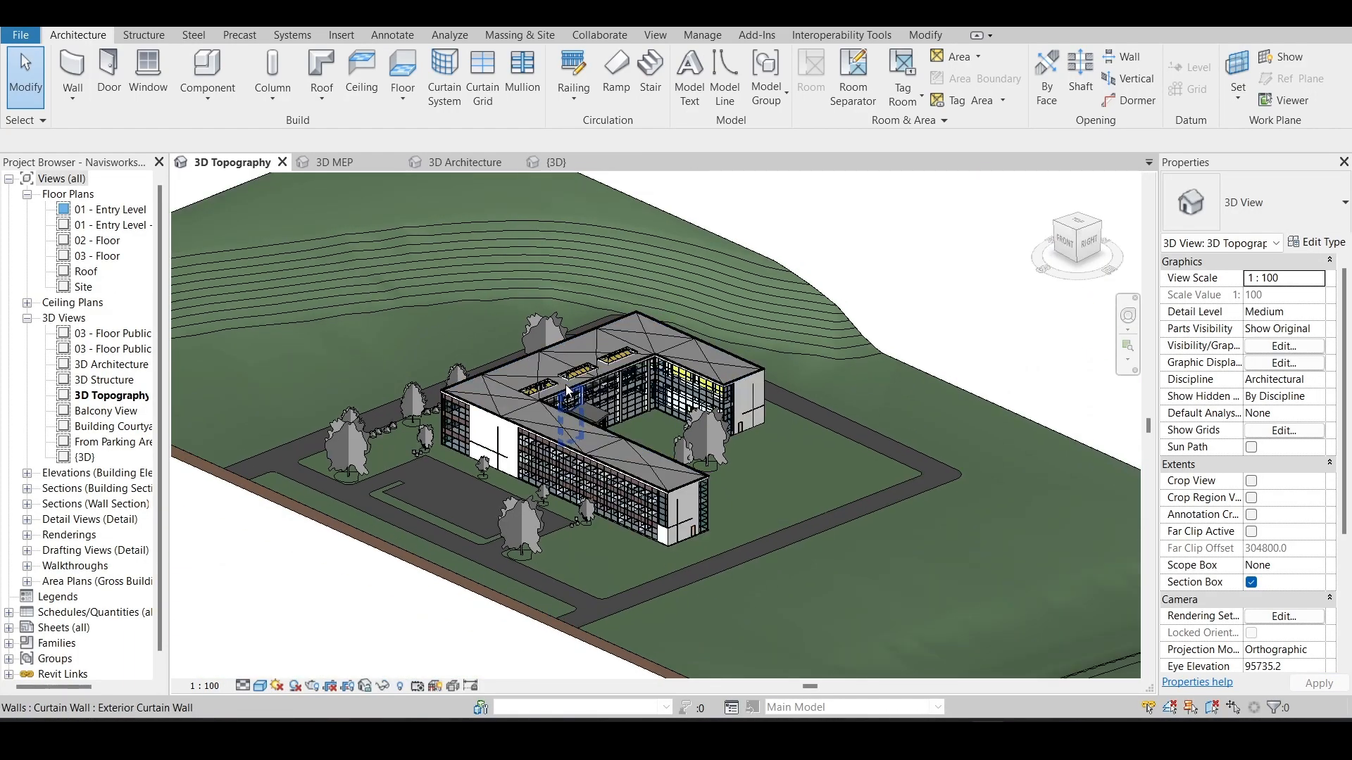
pyautogui.press('v')
pyautogui.press('v')
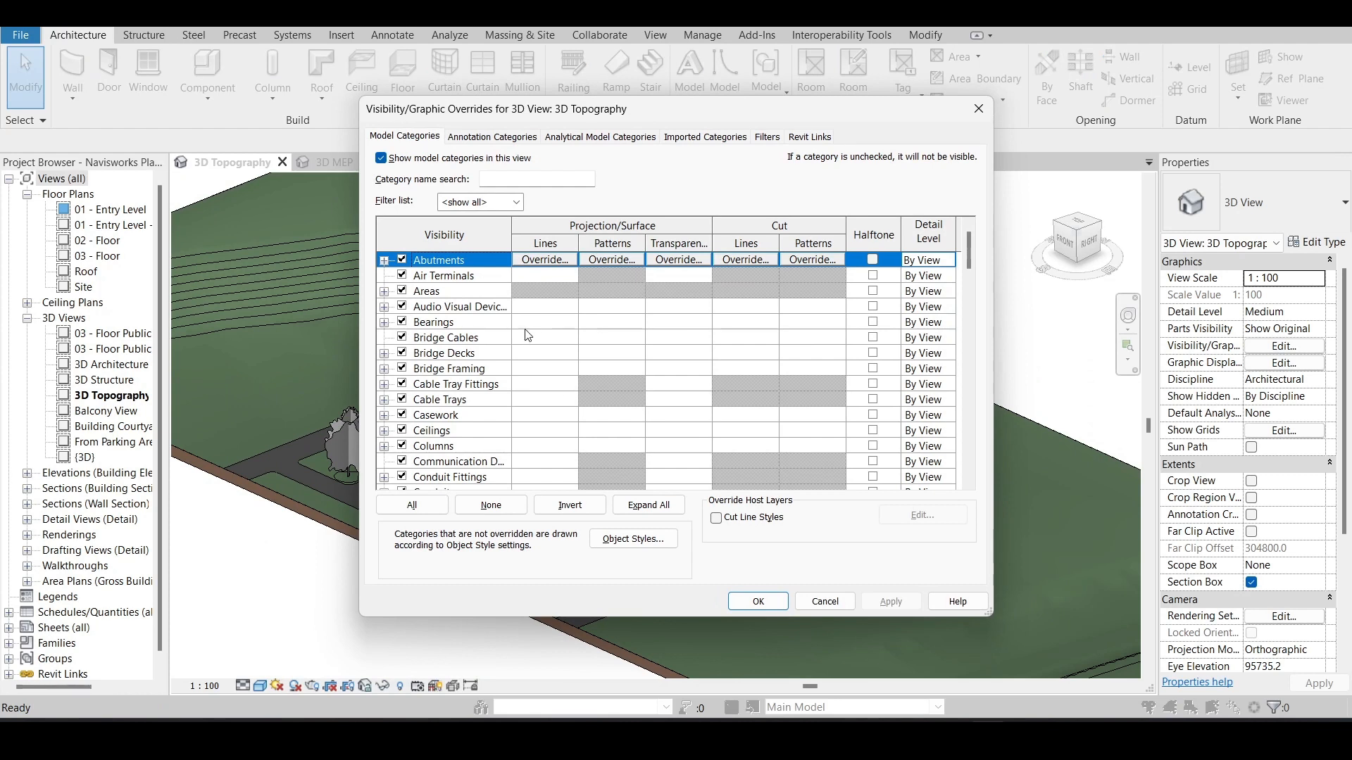
pyautogui.click(458, 203)
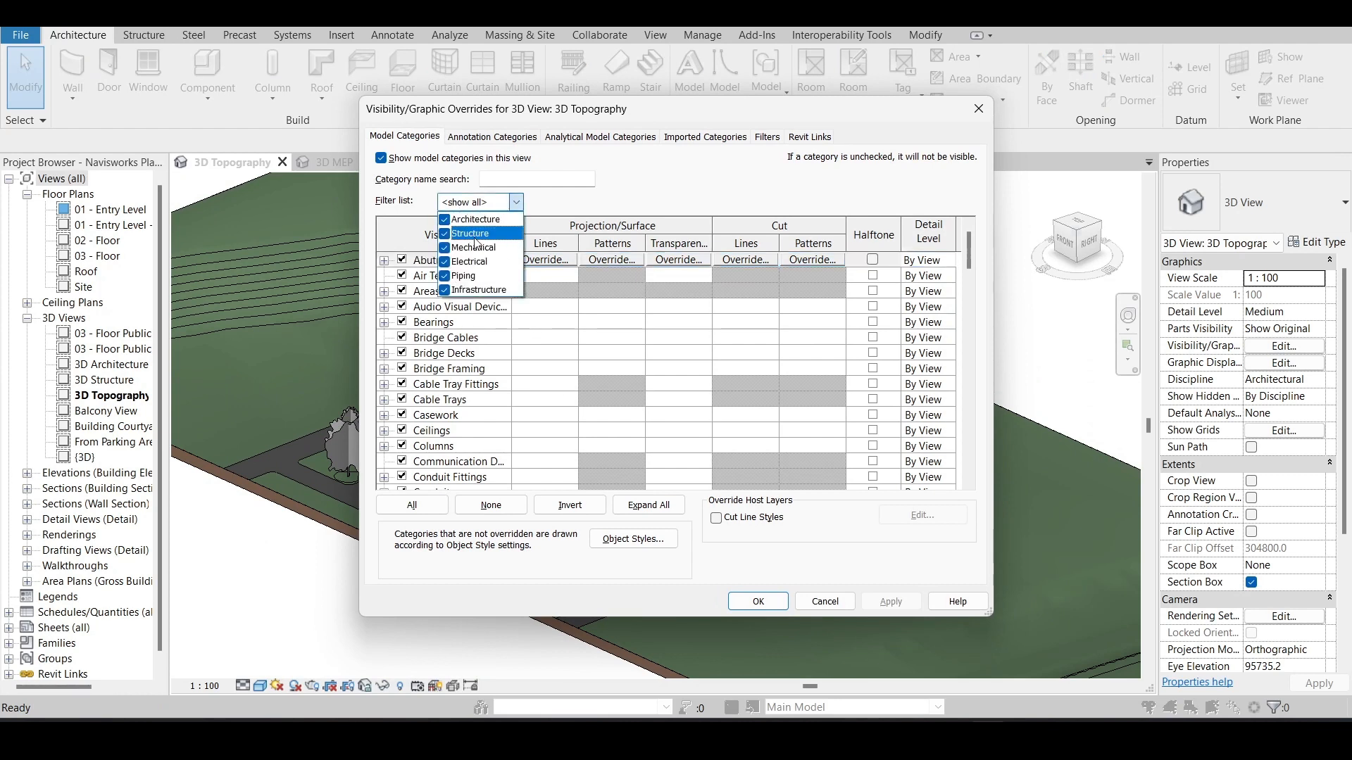
pyautogui.click(564, 206)
pyautogui.click(405, 265)
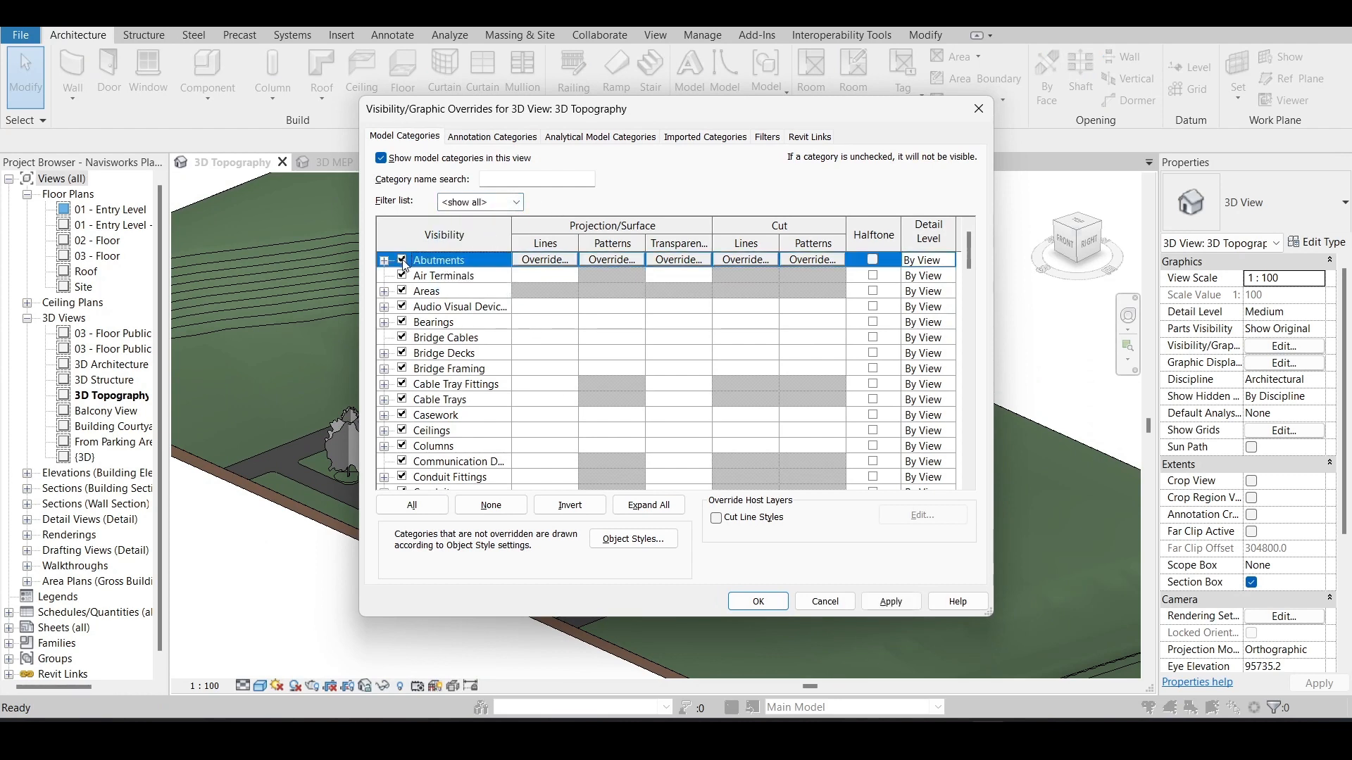
pyautogui.click(406, 357)
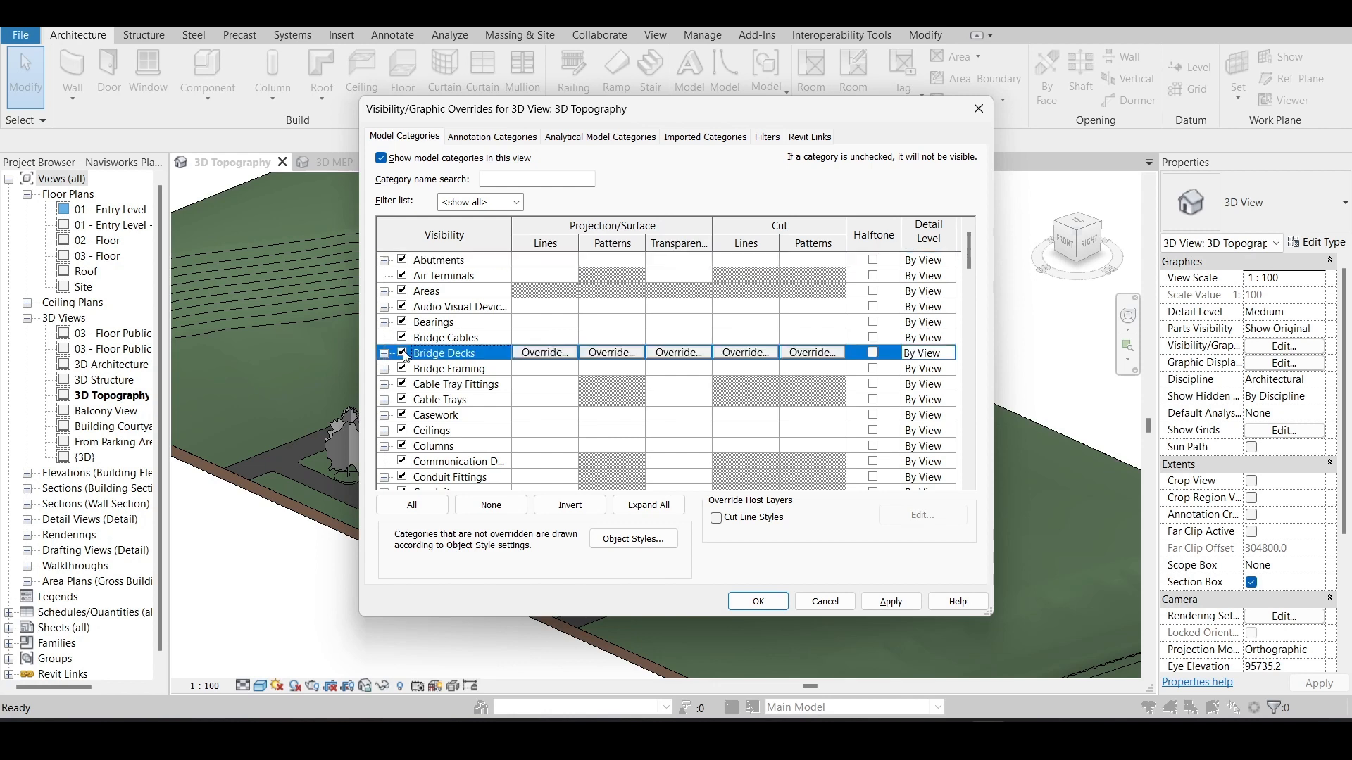
pyautogui.scroll(-5, 427, 412)
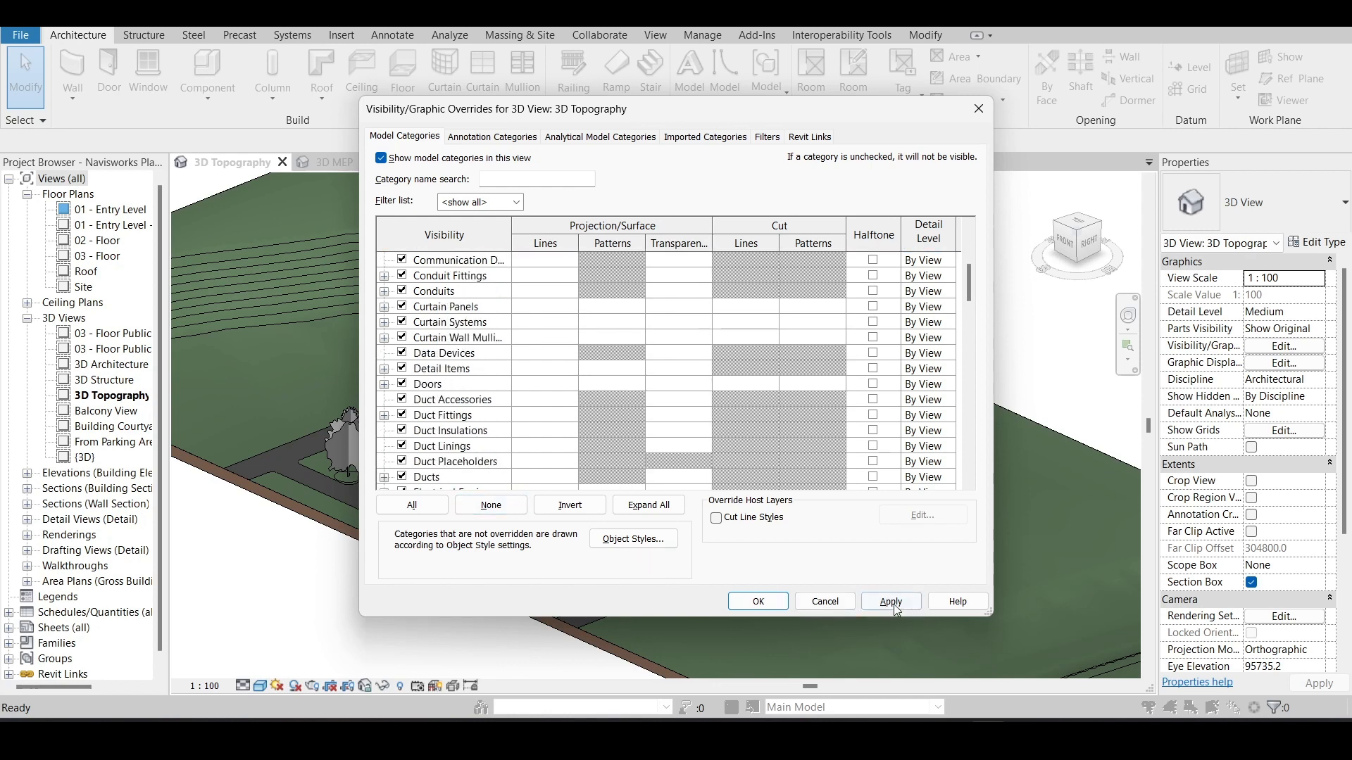
pyautogui.click(772, 604)
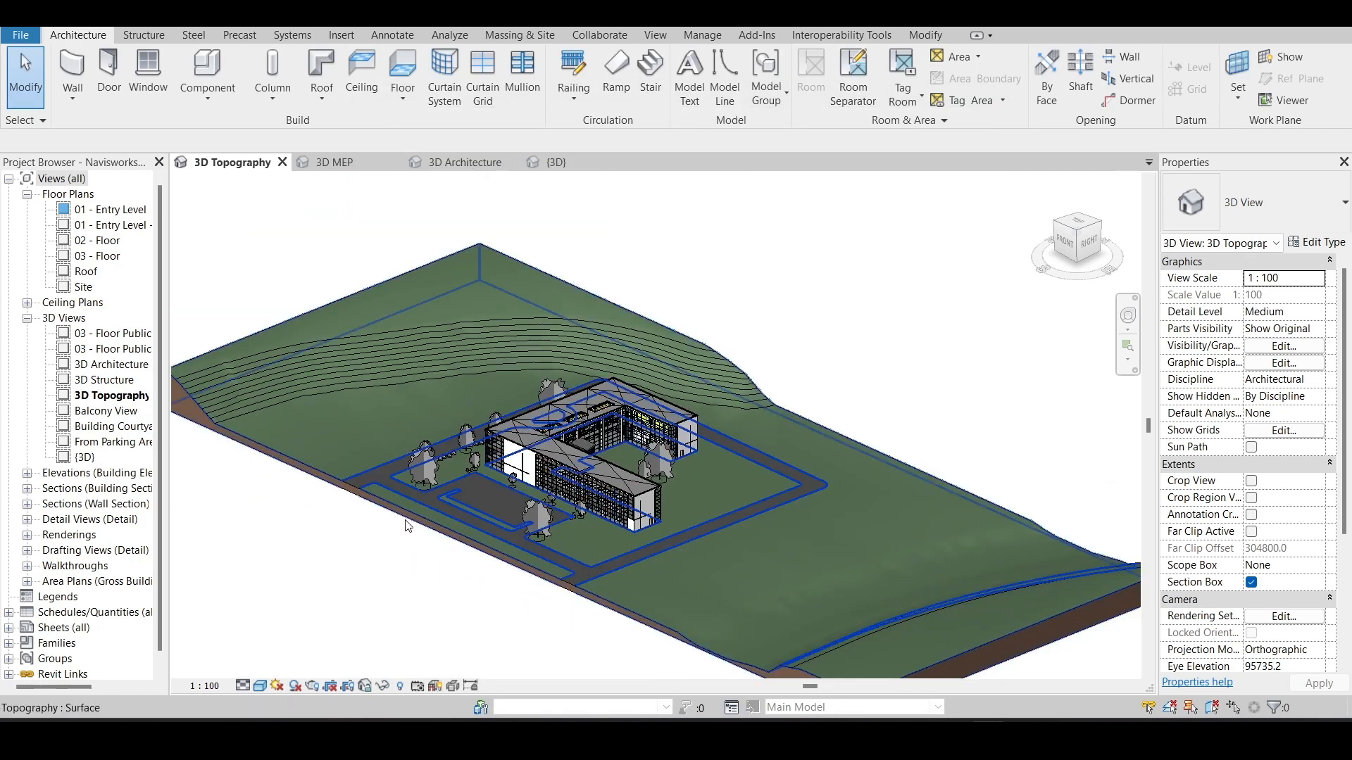
# - View the whole 3D MEP model again and switch to the Autodesk Navisworks product page in the web browser
pyautogui.click(329, 160)
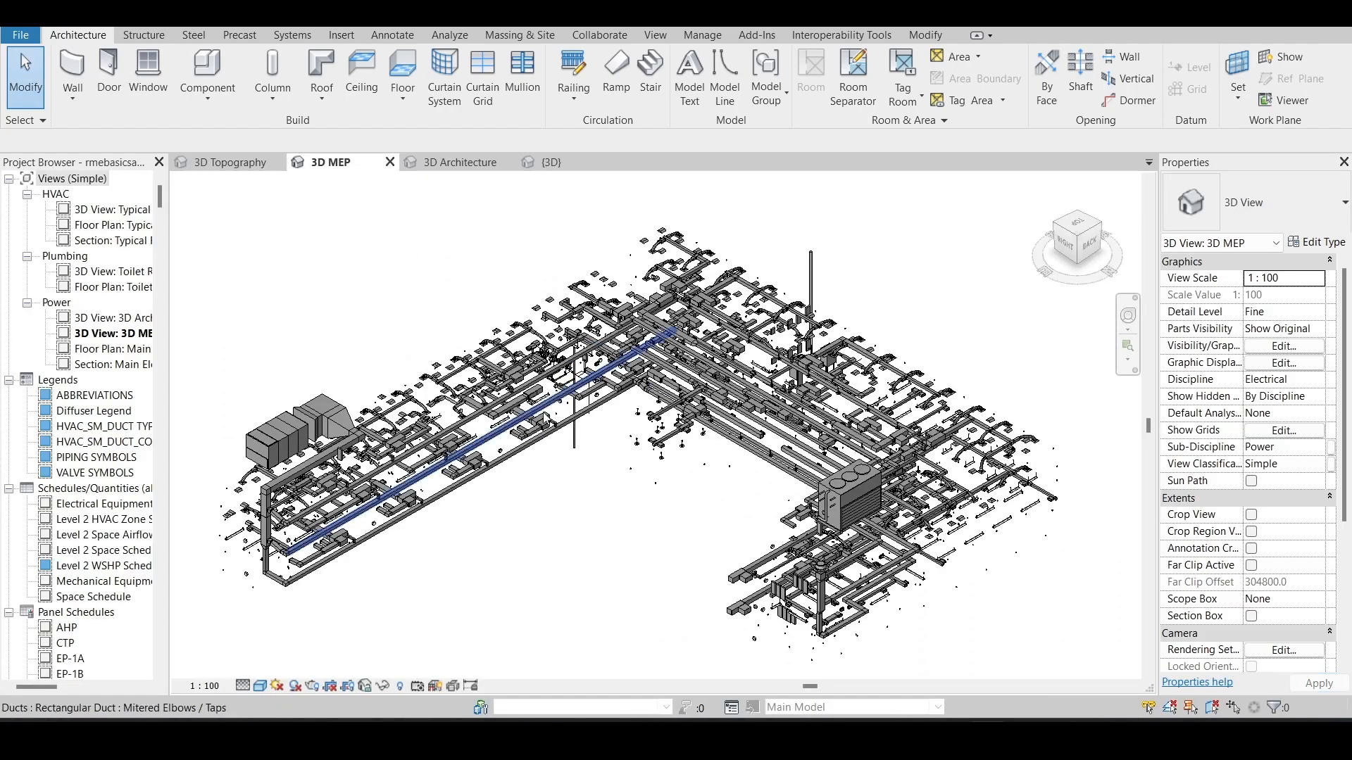
pyautogui.scroll(-2, 605, 422)
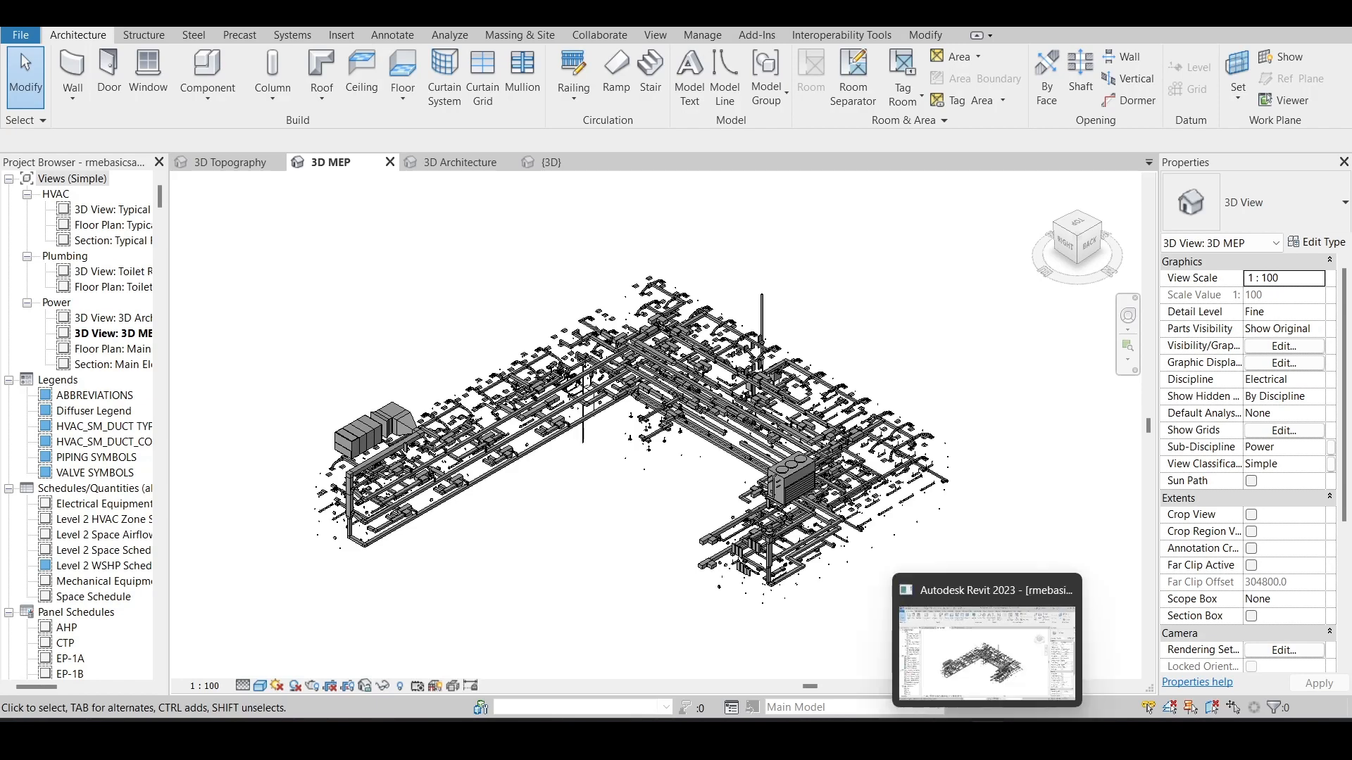
pyautogui.moveTo(871, 736)
pyautogui.click(674, 735)
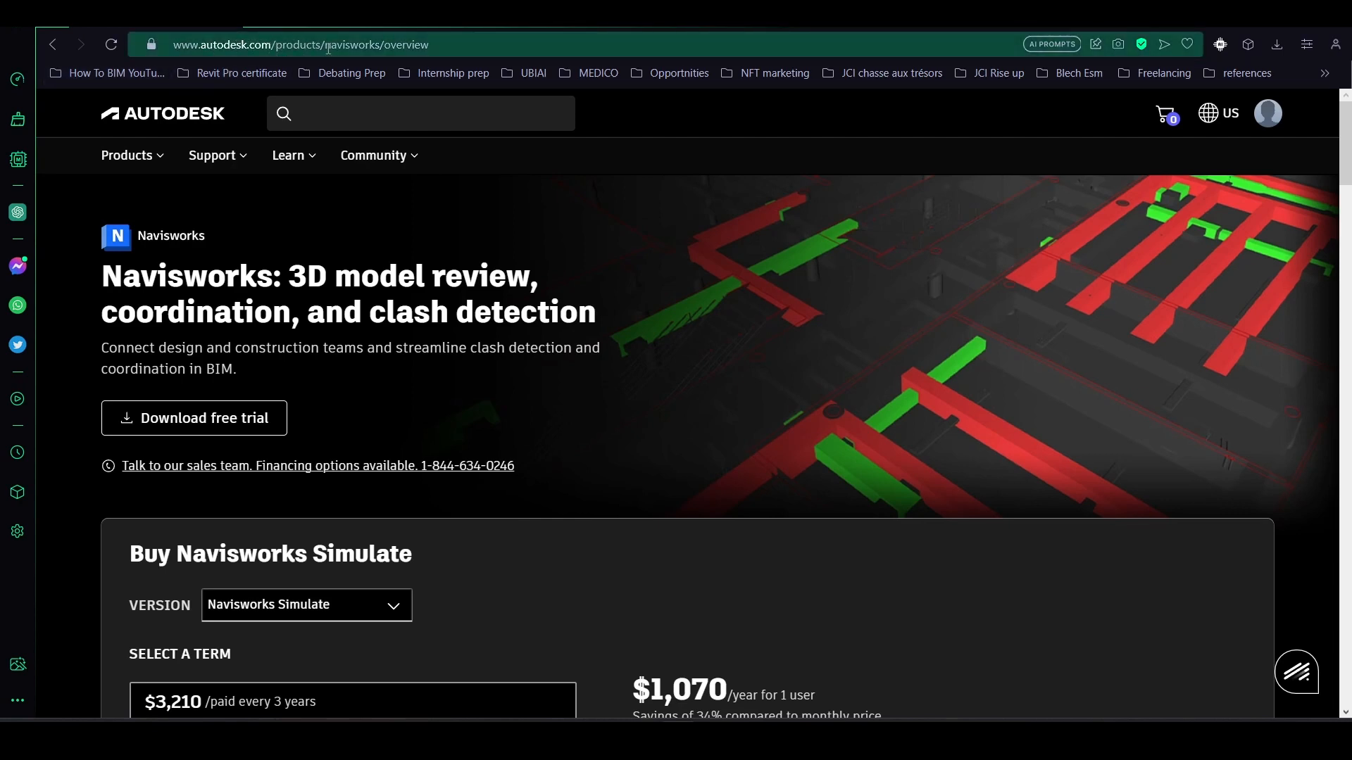
# - Examine the Navisworks product page's heading and free trial download option
pyautogui.scroll(-1, 233, 324)
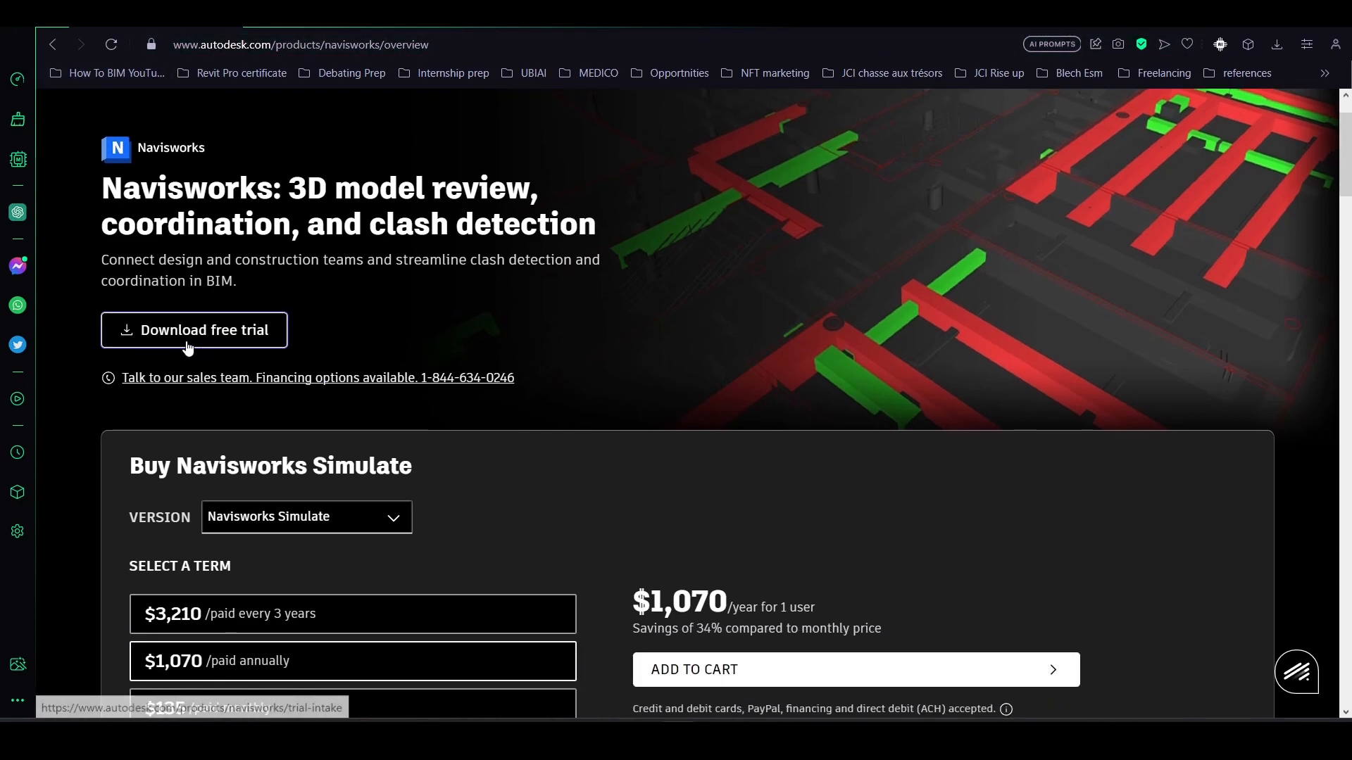
pyautogui.scroll(1, 271, 310)
pyautogui.moveTo(100, 284); pyautogui.dragTo(293, 279)
pyautogui.click(293, 280)
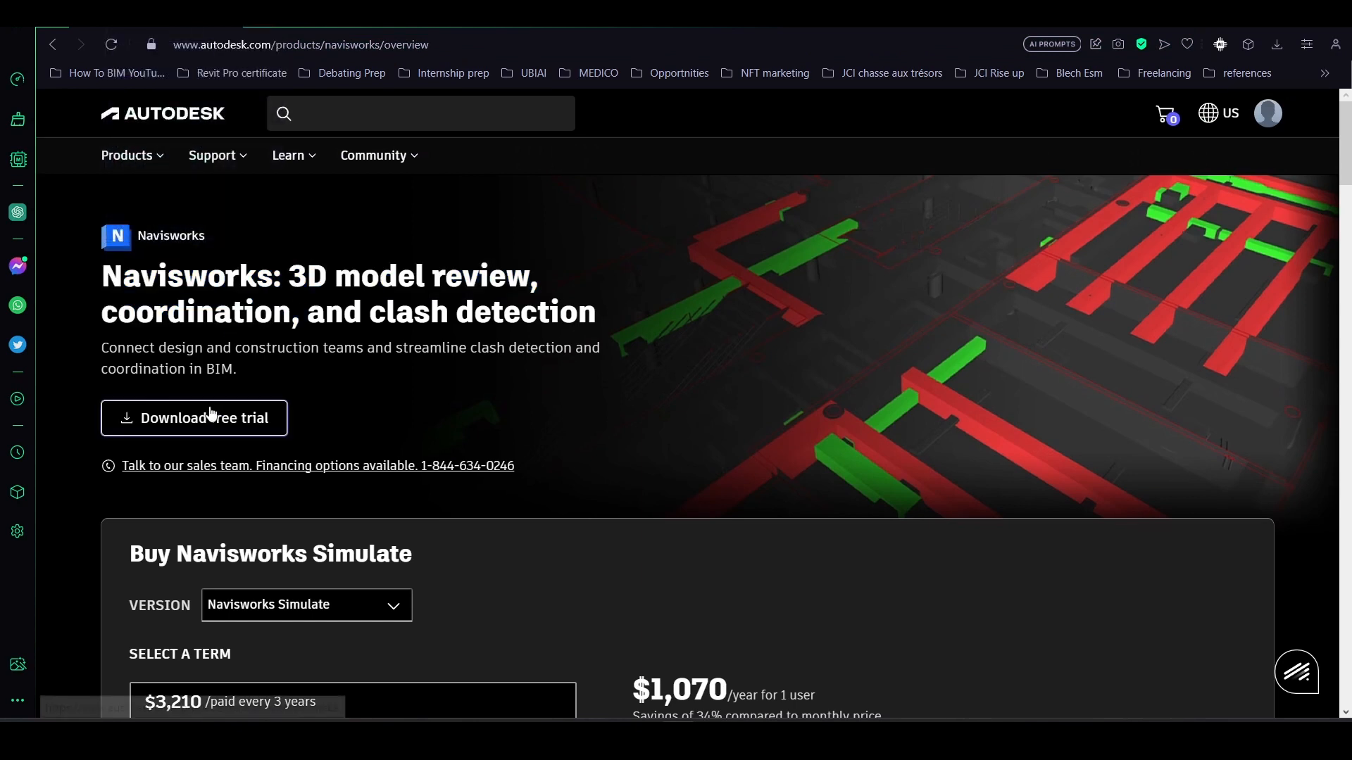
# - Choose Navisworks Manage as the version in the purchase section of the product page
pyautogui.scroll(-1, 127, 380)
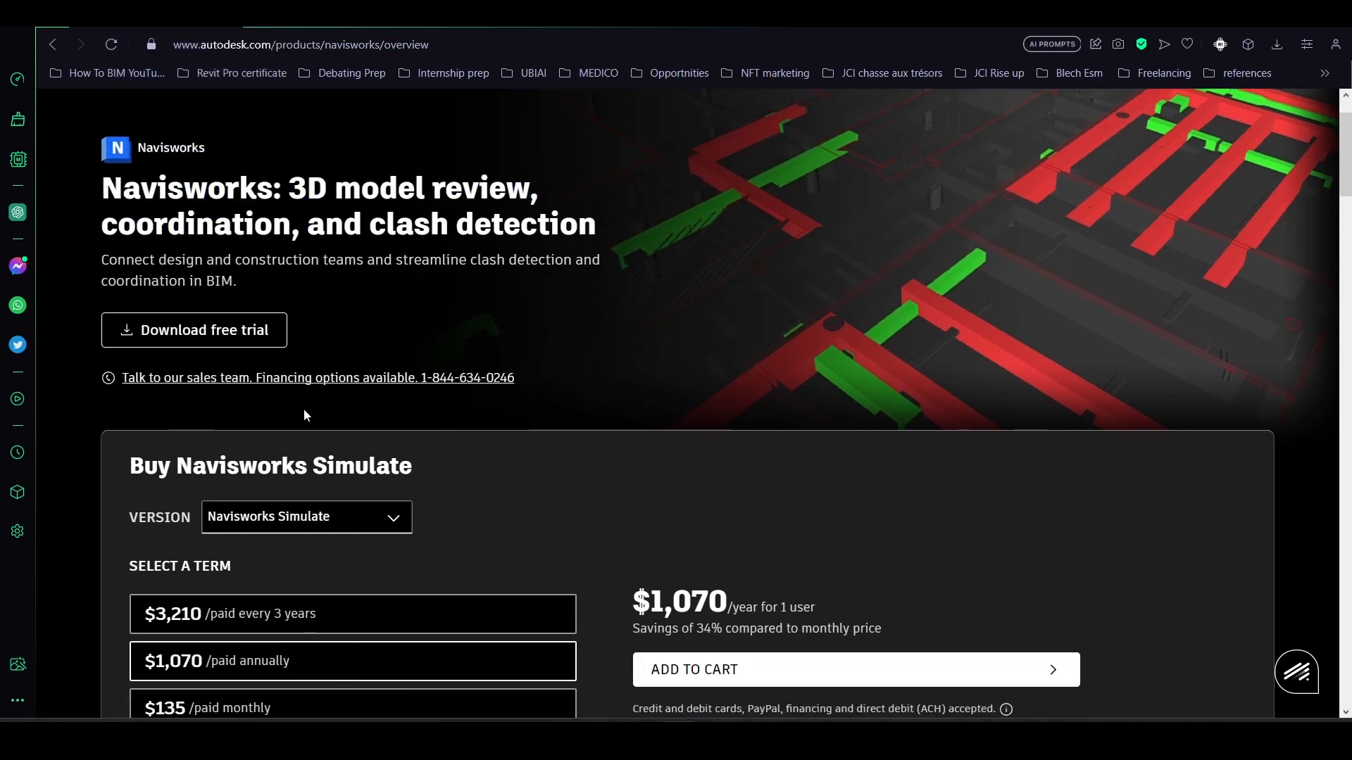
pyautogui.scroll(1, 302, 408)
pyautogui.scroll(-3, 328, 540)
pyautogui.click(317, 342)
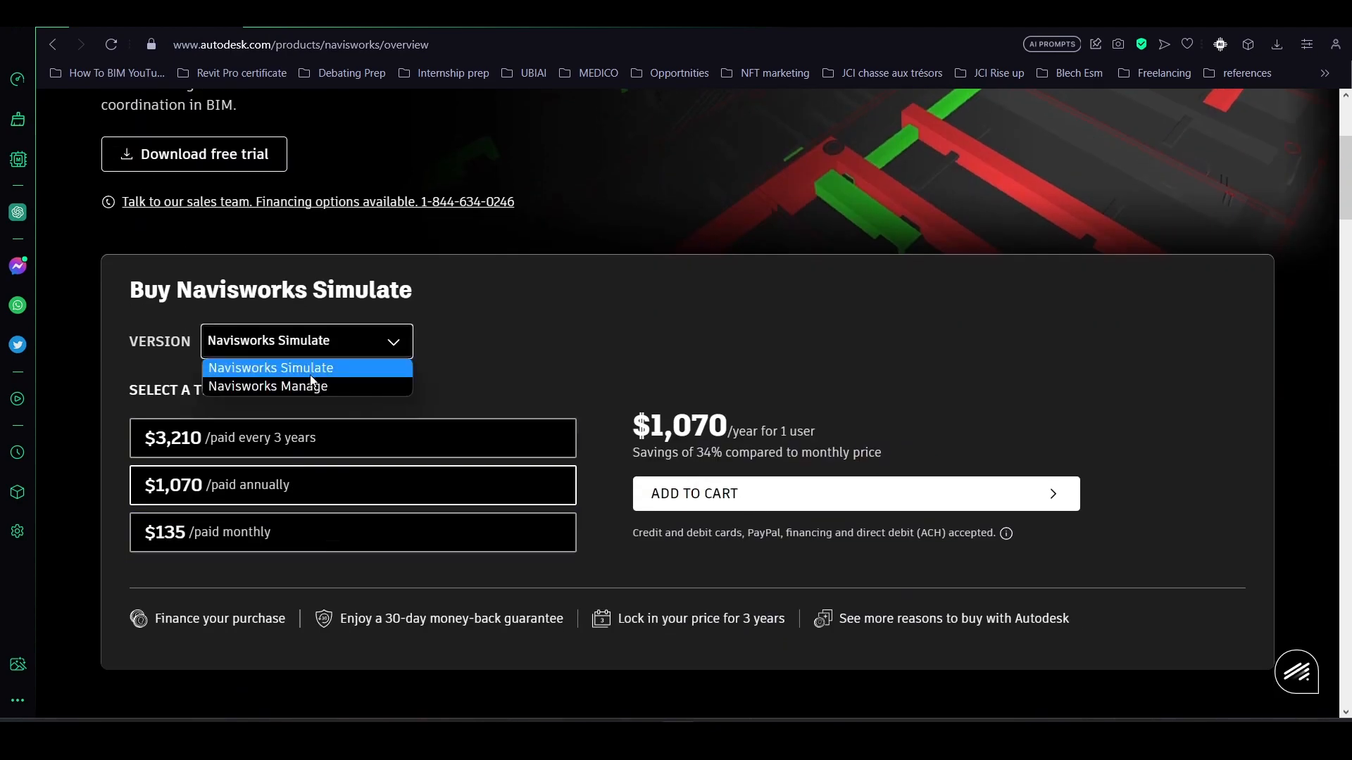
pyautogui.click(317, 386)
pyautogui.scroll(4, 317, 366)
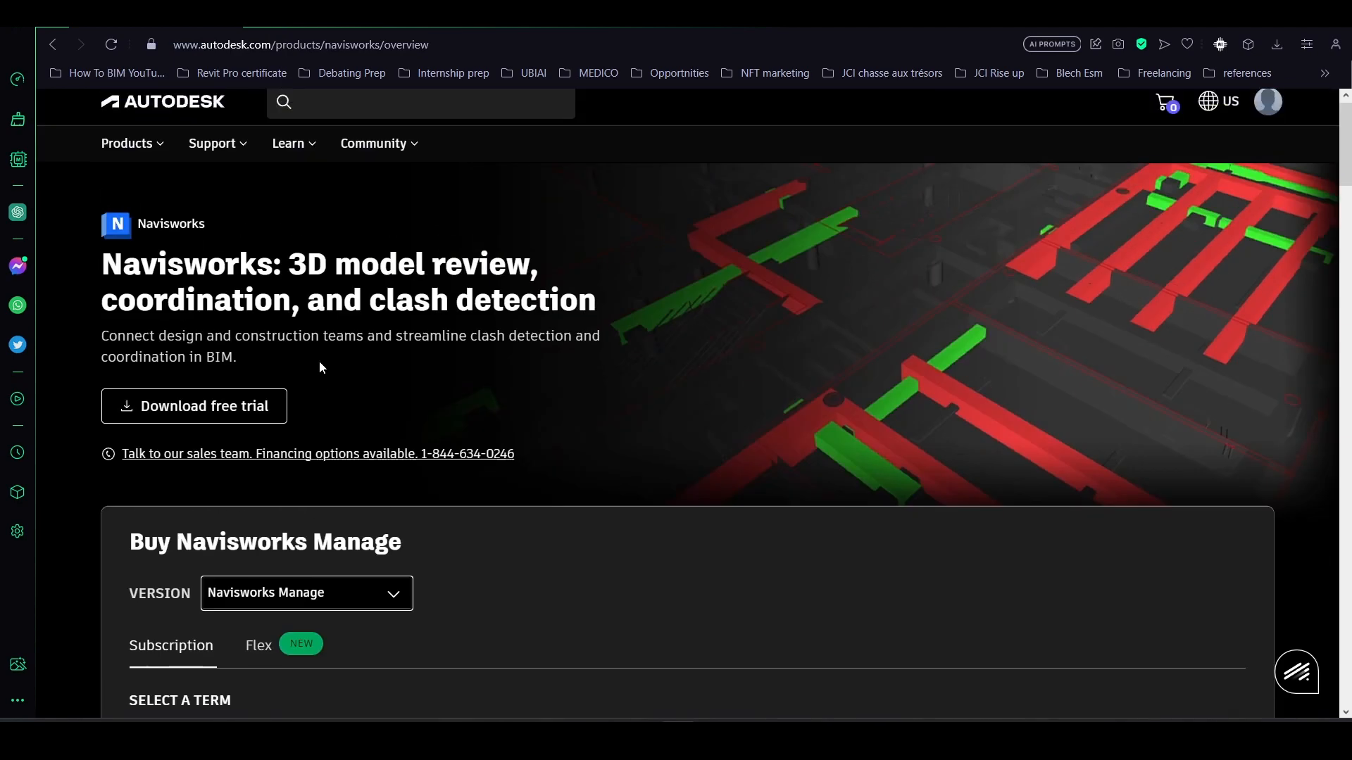
# - Read the Navisworks 2023 Revit File Exporter help page for native RVT reading and NWC format saving
pyautogui.click(340, 30)
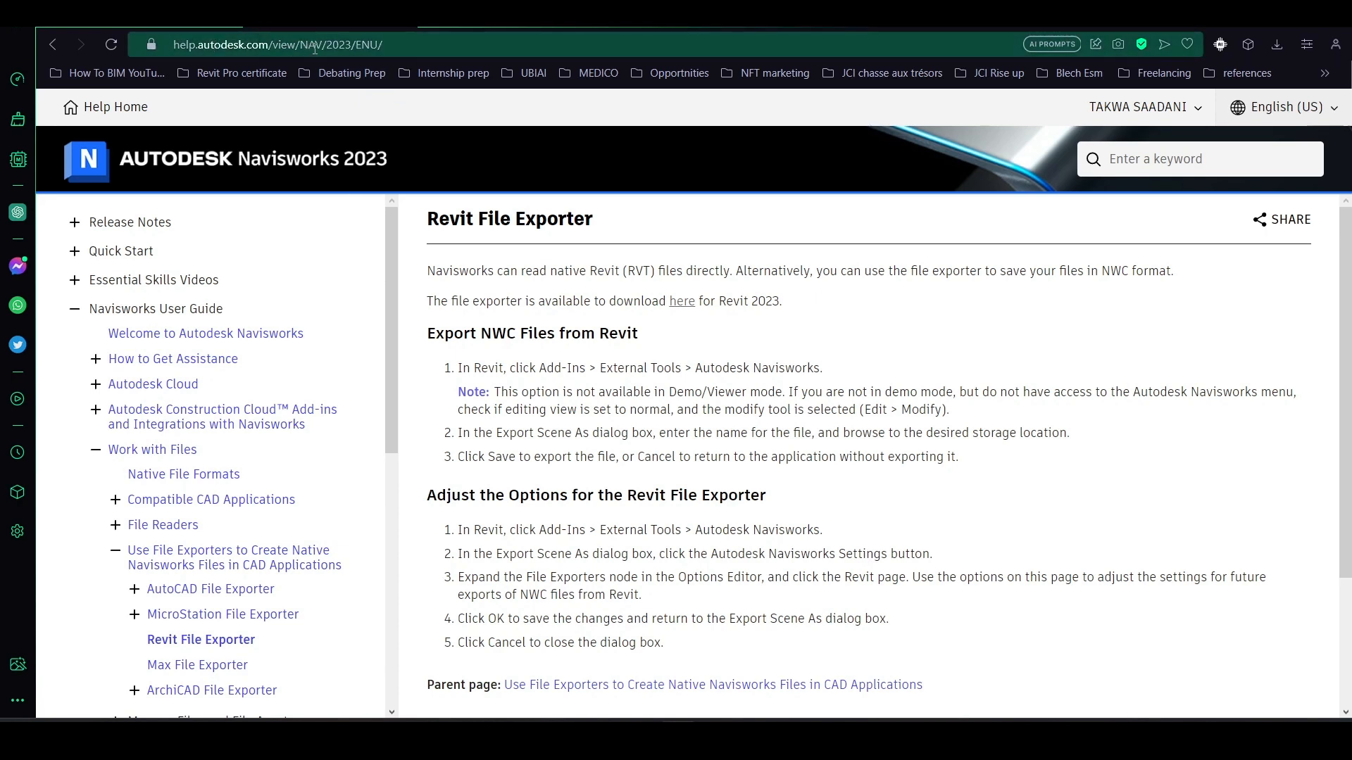
pyautogui.scroll(-1, 520, 356)
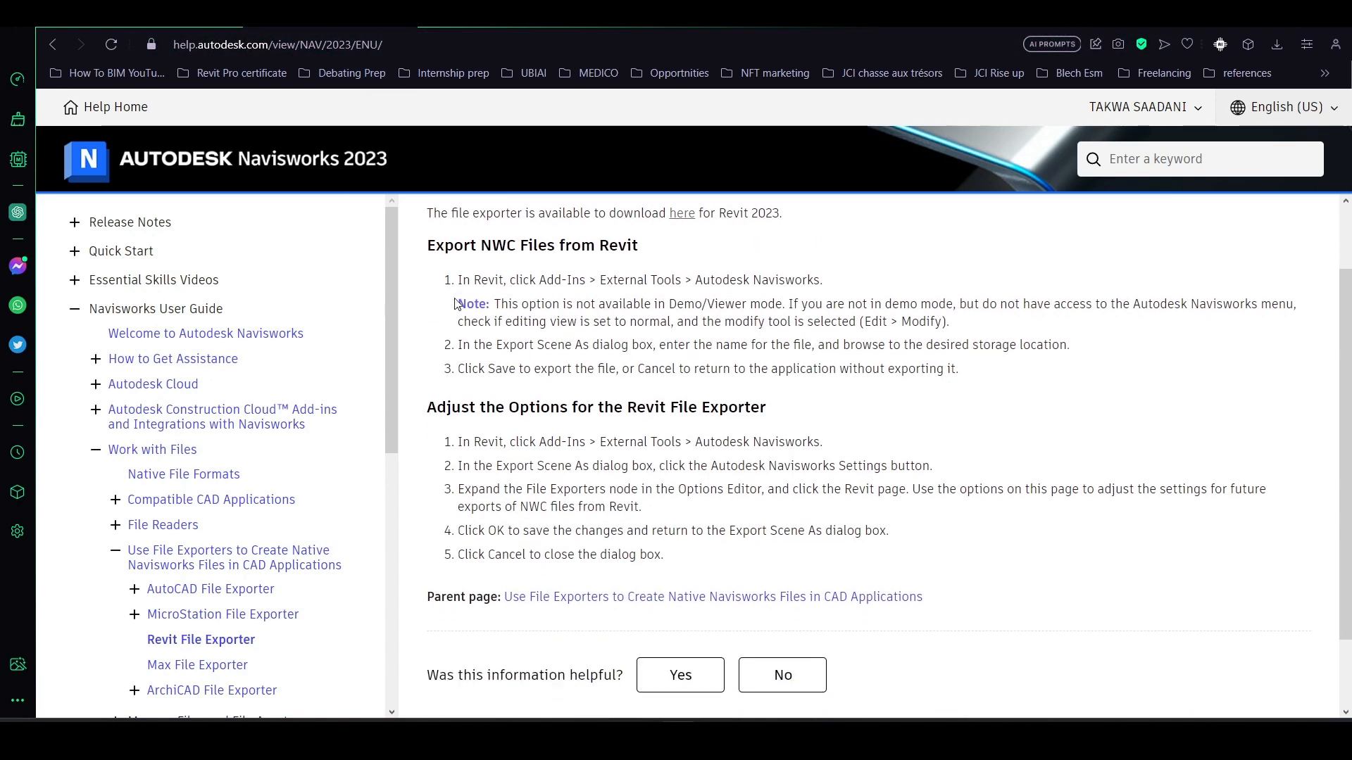
pyautogui.scroll(1, 456, 303)
pyautogui.moveTo(427, 270); pyautogui.dragTo(730, 271)
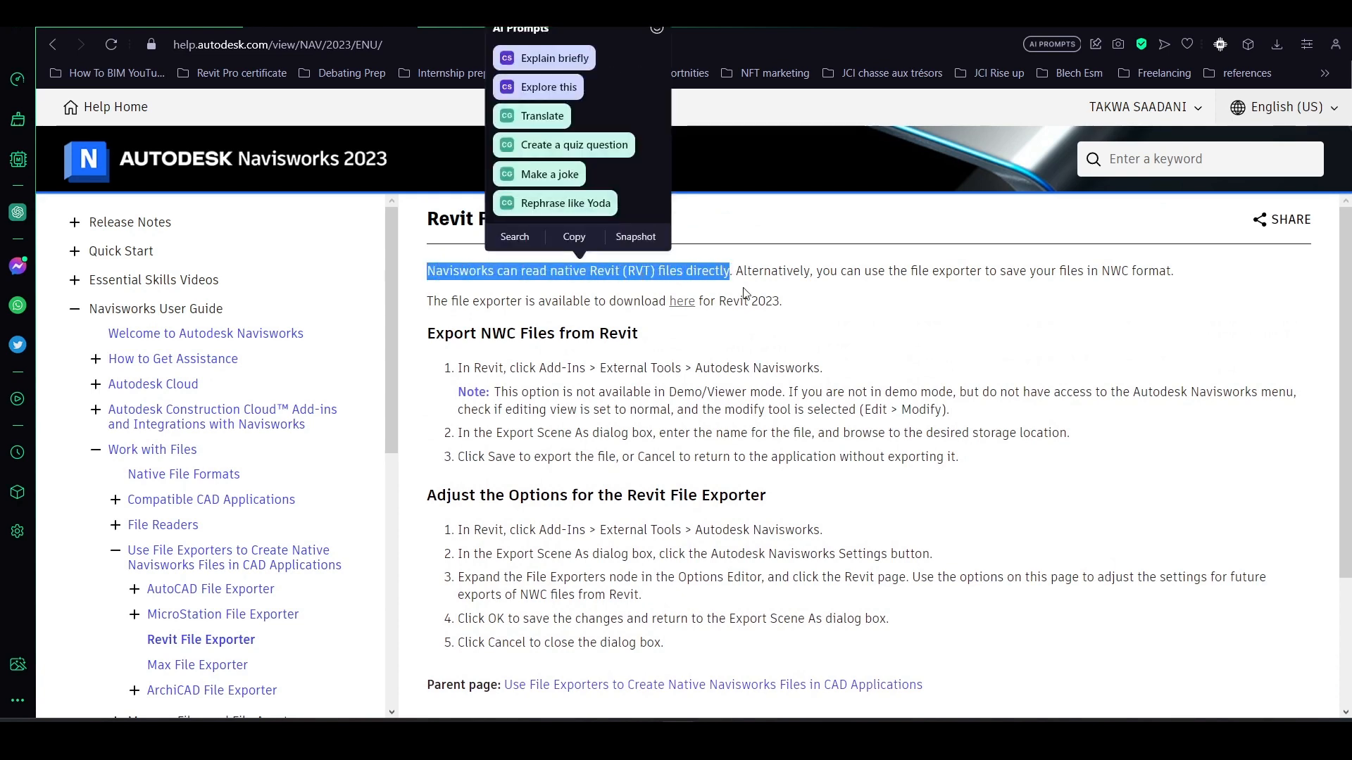
pyautogui.click(823, 305)
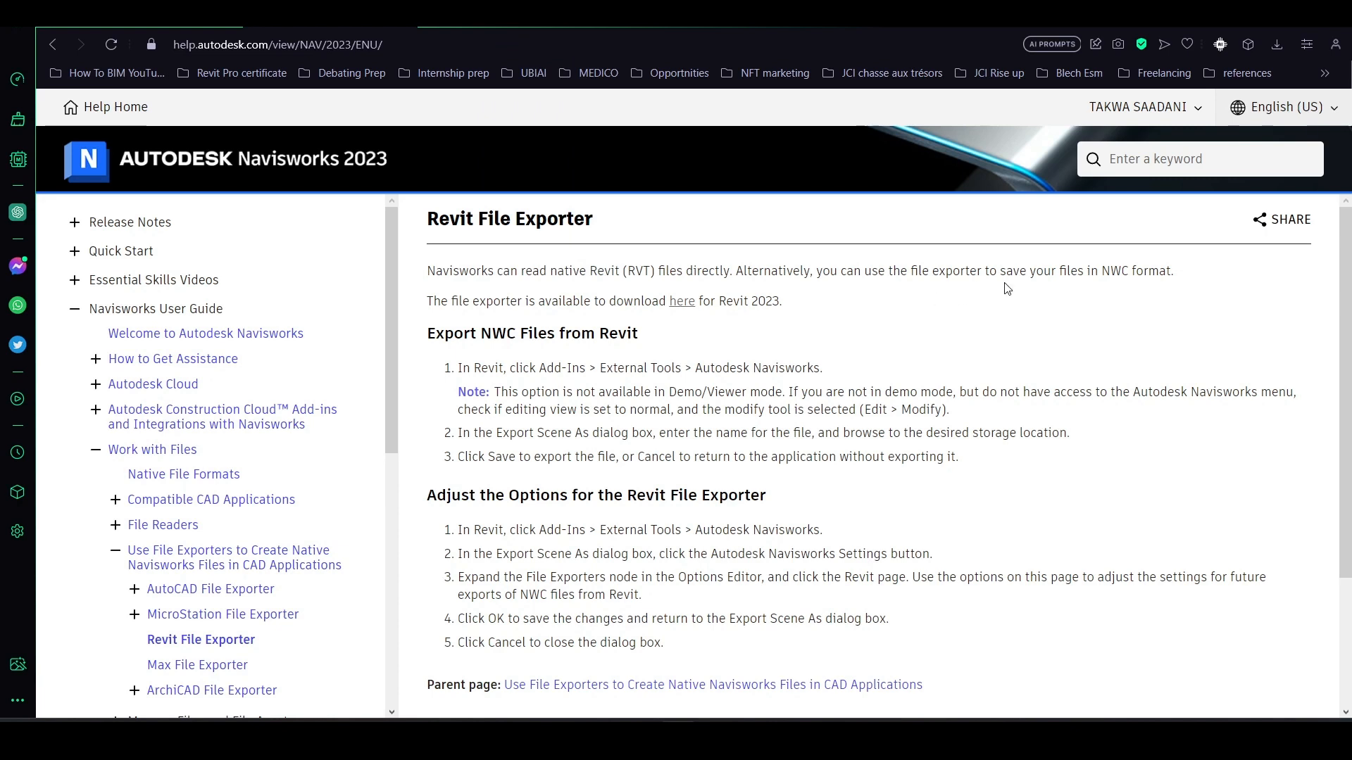
pyautogui.moveTo(1103, 272); pyautogui.dragTo(1173, 272)
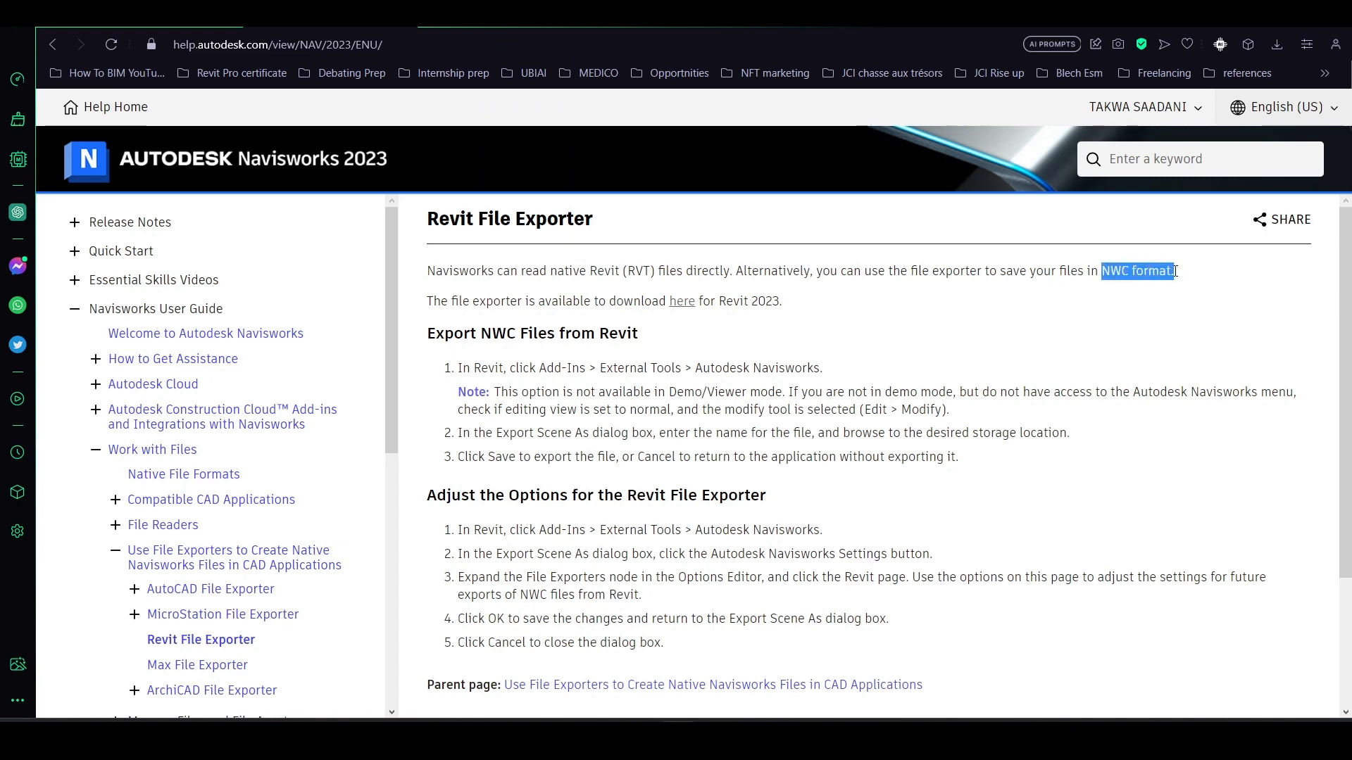
pyautogui.click(1143, 316)
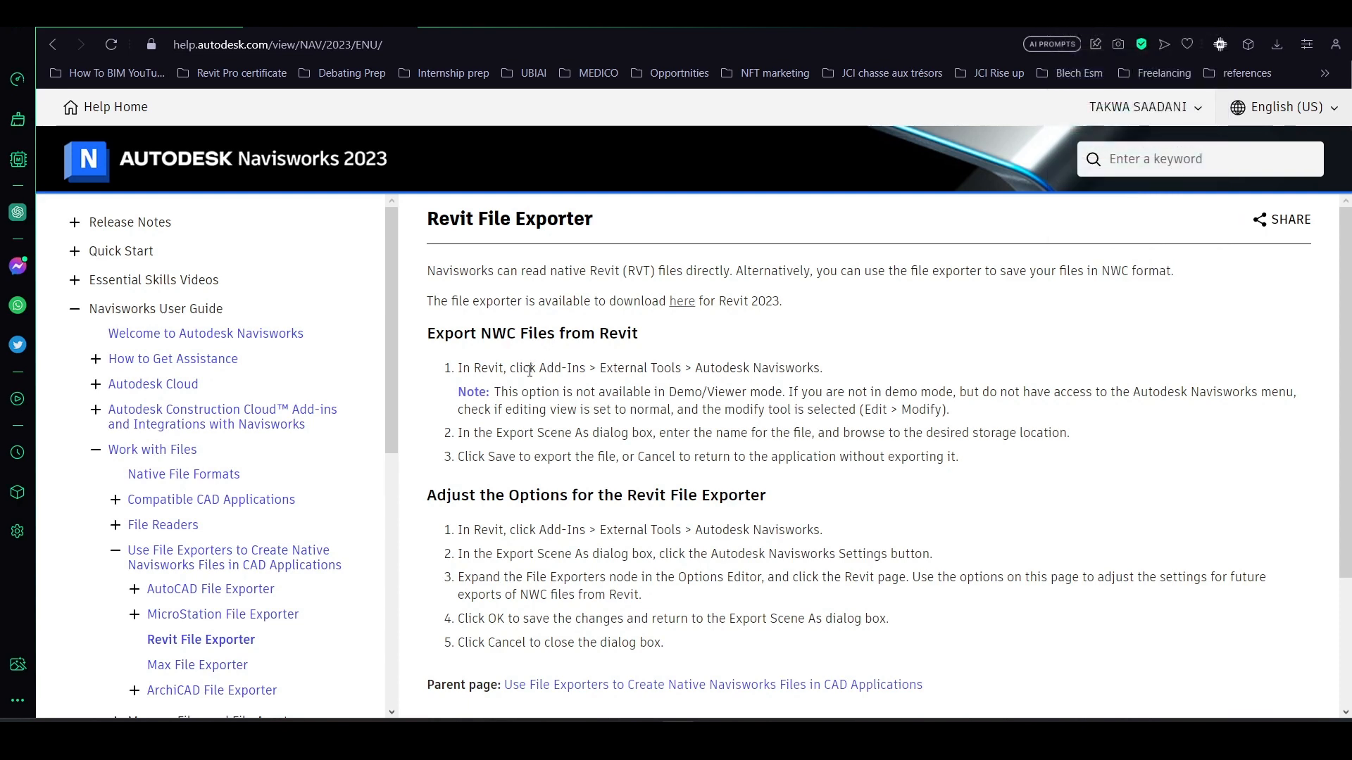
# - Open the file exporter's download page from the help article and go to its Navisworks viewers section
pyautogui.scroll(-3, 535, 366)
pyautogui.scroll(3, 605, 317)
pyautogui.click(686, 303)
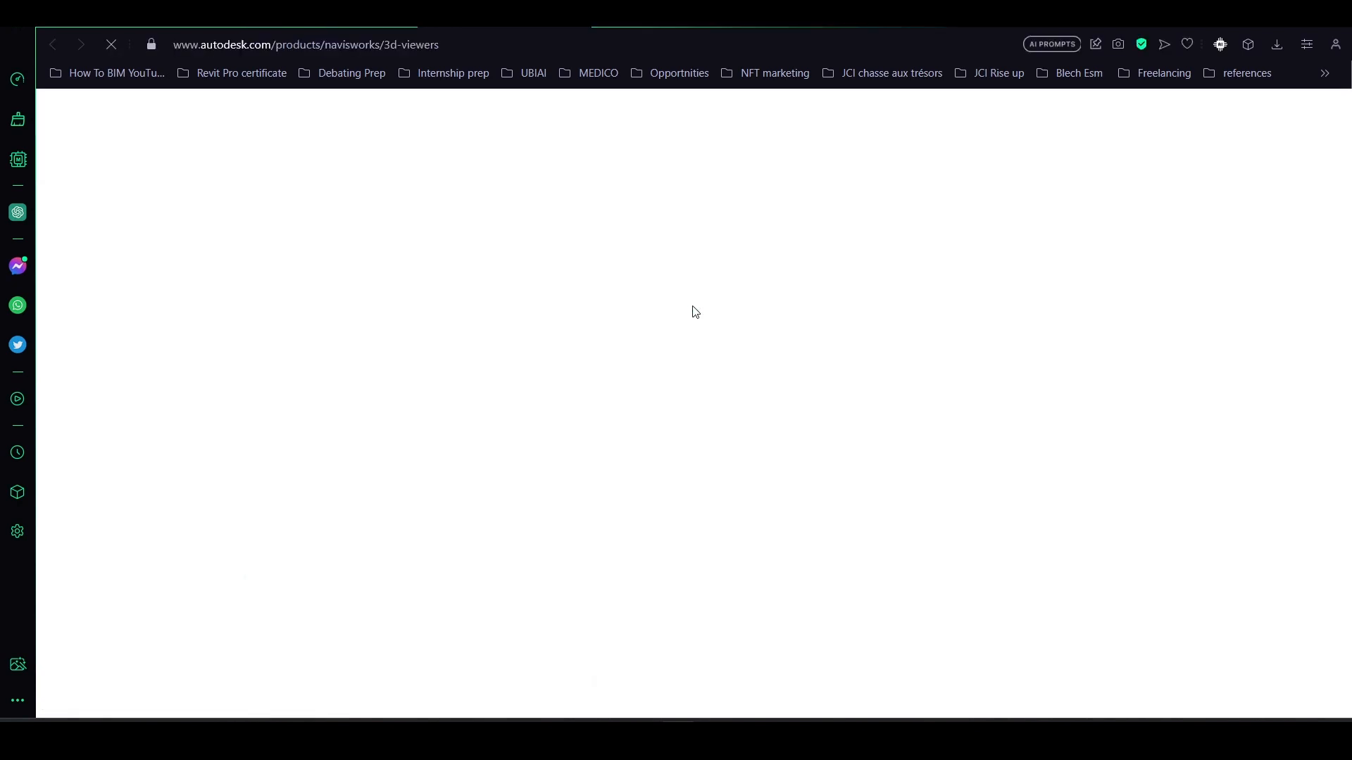
pyautogui.scroll(-5, 547, 399)
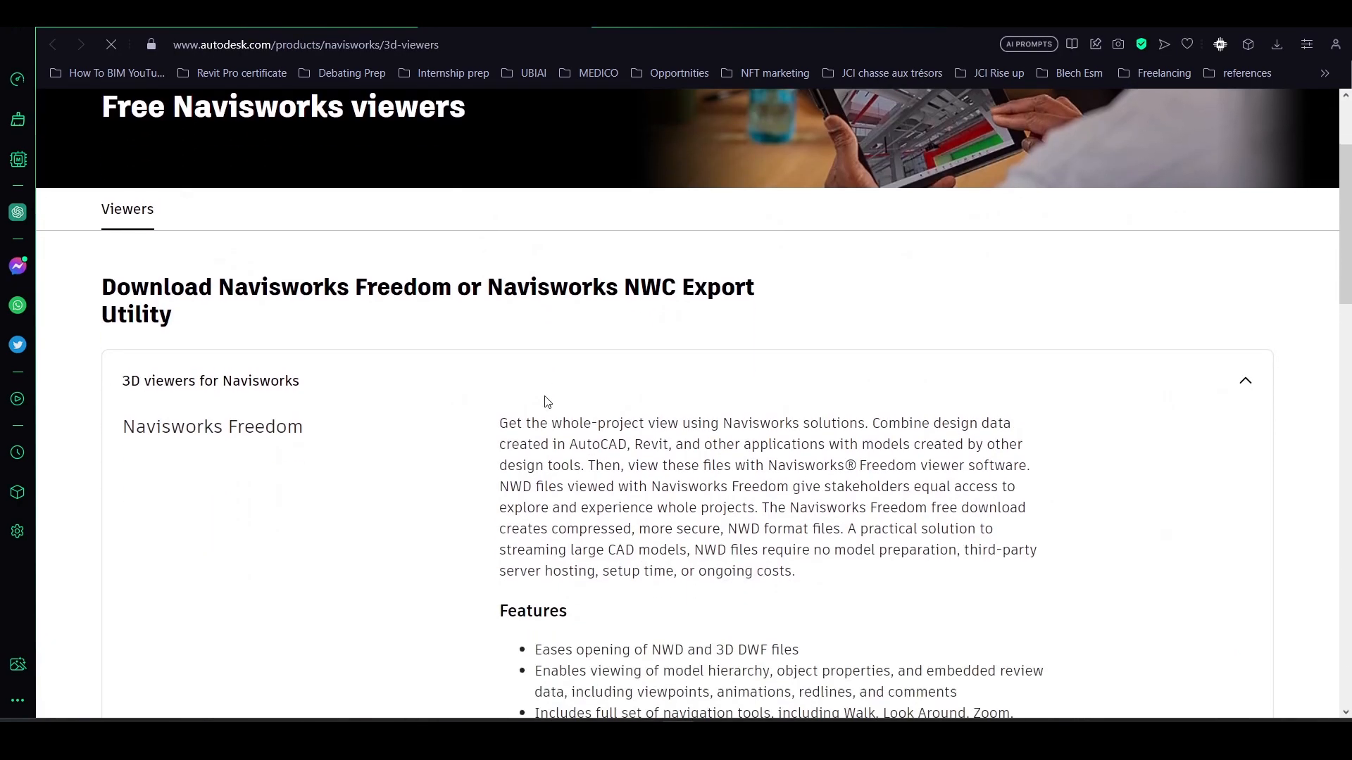
# - Examine the Navisworks Freedom downloads and the NWC File Export Utility download list on the viewers page
pyautogui.scroll(-3, 544, 397)
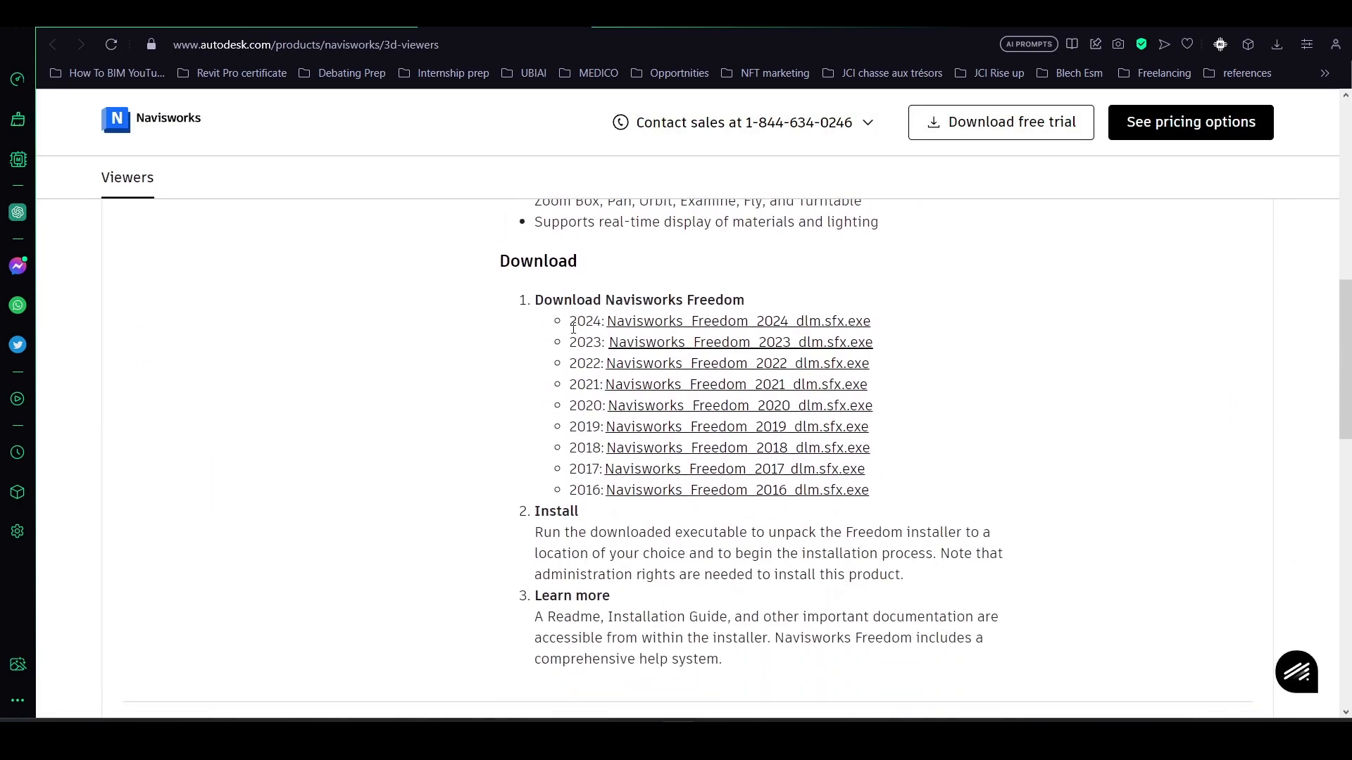
pyautogui.moveTo(604, 305); pyautogui.dragTo(739, 297)
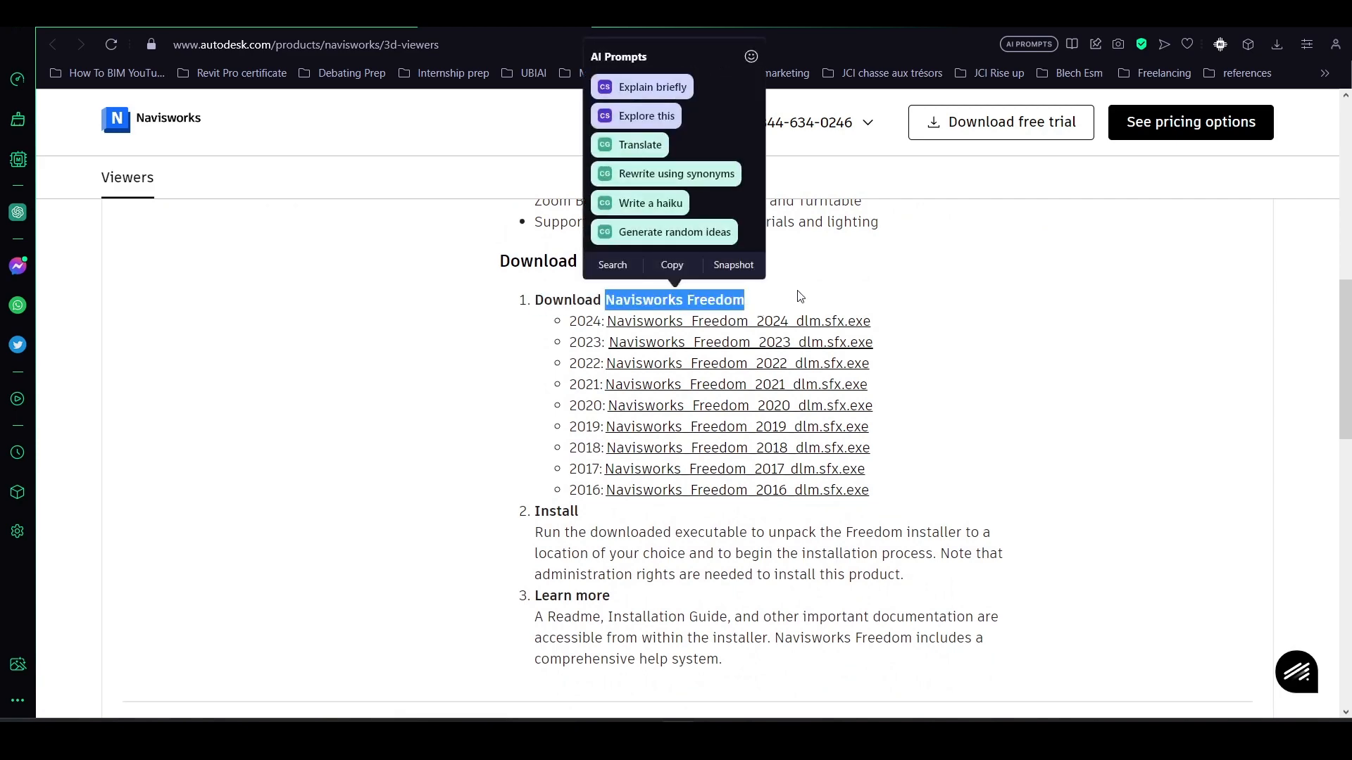
pyautogui.scroll(-3, 799, 298)
pyautogui.scroll(-5, 800, 295)
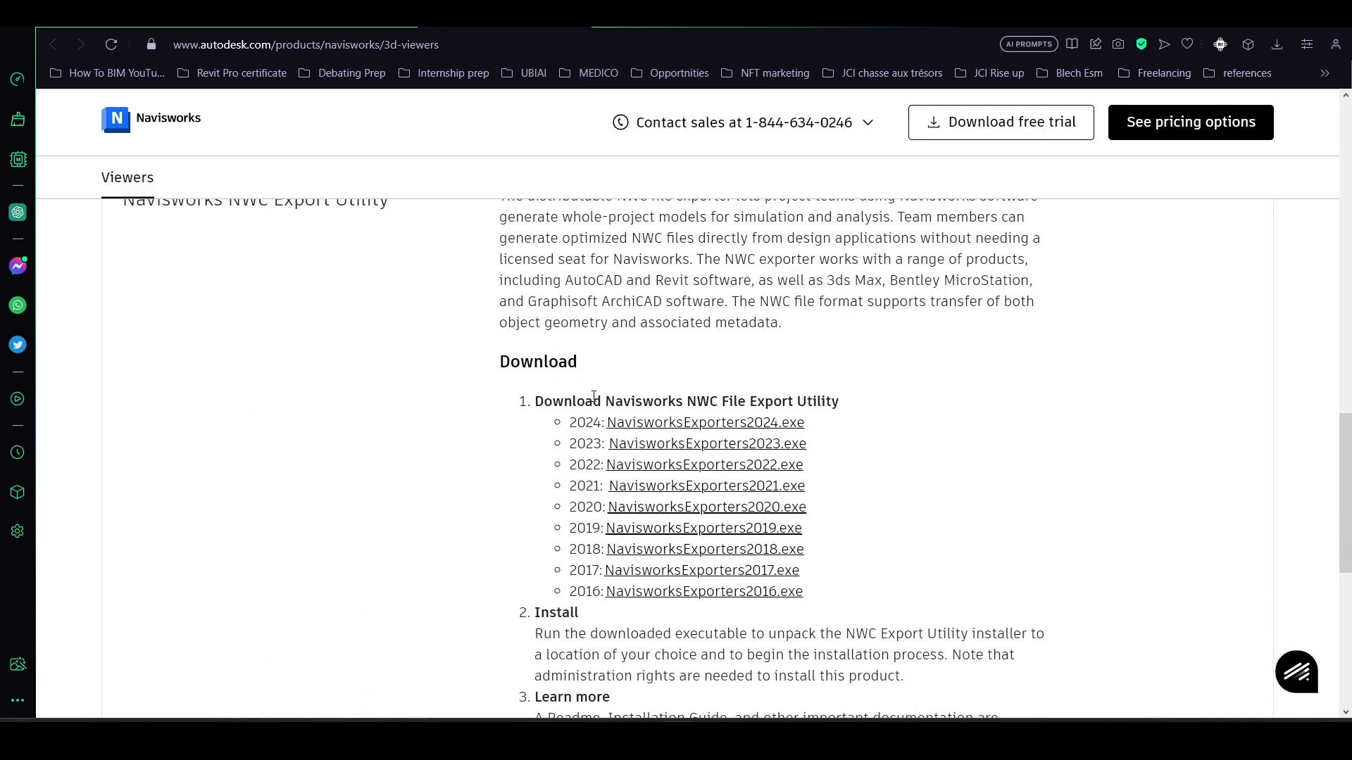
pyautogui.moveTo(727, 404); pyautogui.dragTo(833, 402)
pyautogui.click(861, 439)
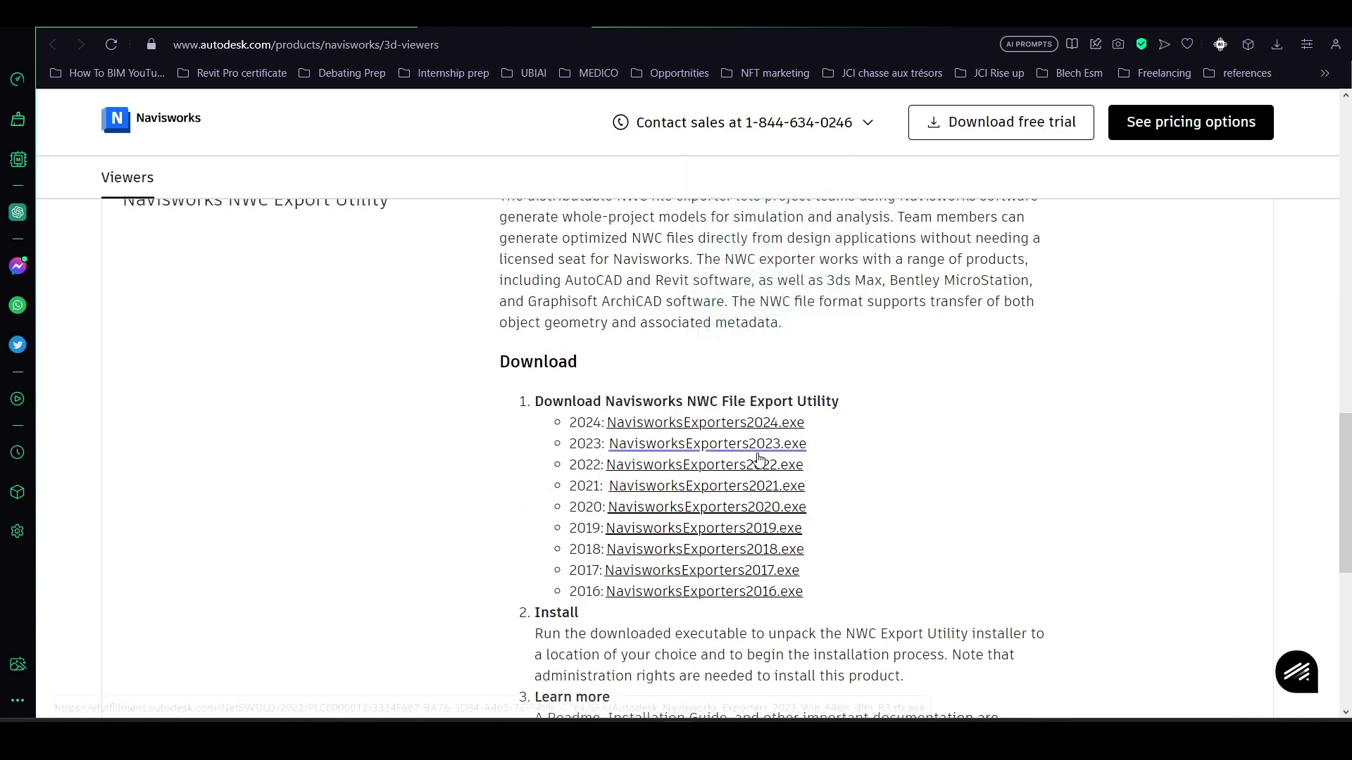
pyautogui.scroll(-1, 704, 423)
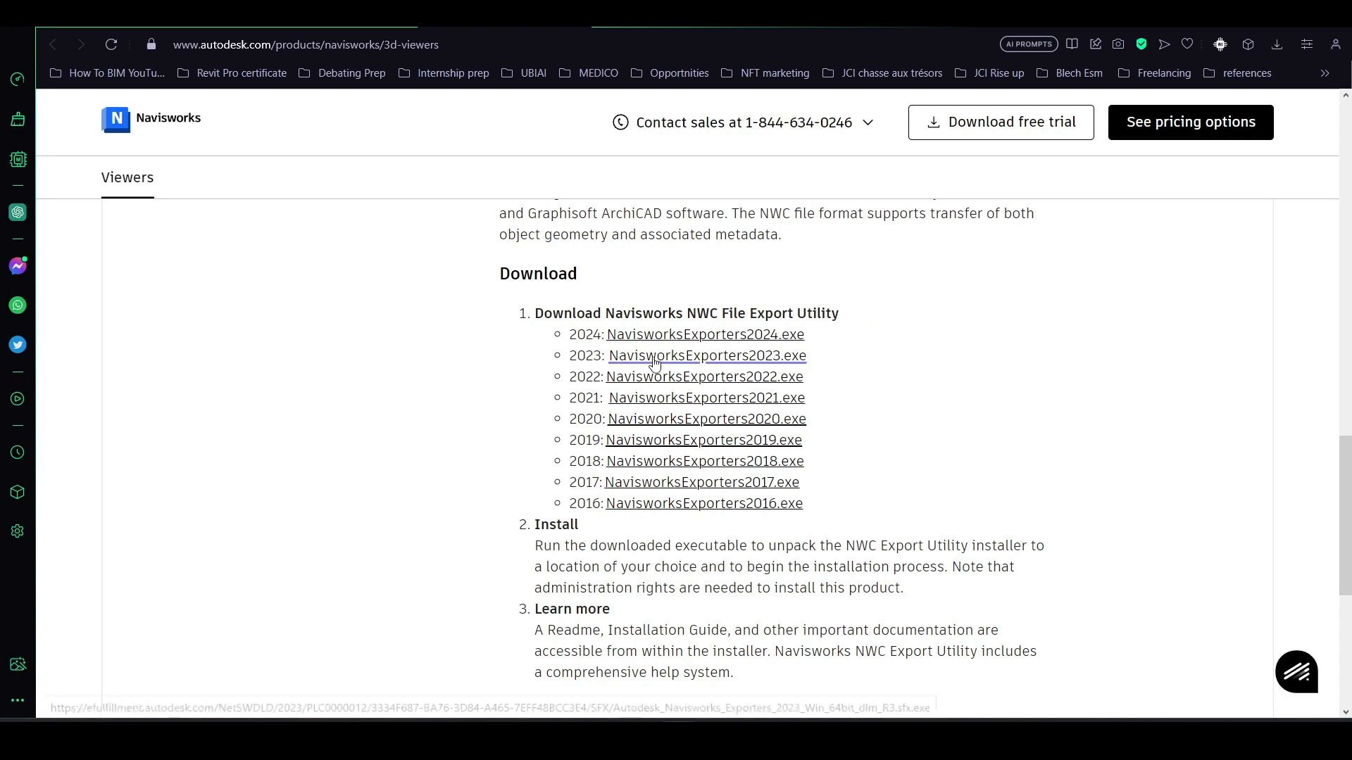
pyautogui.click(661, 365)
pyautogui.click(660, 365)
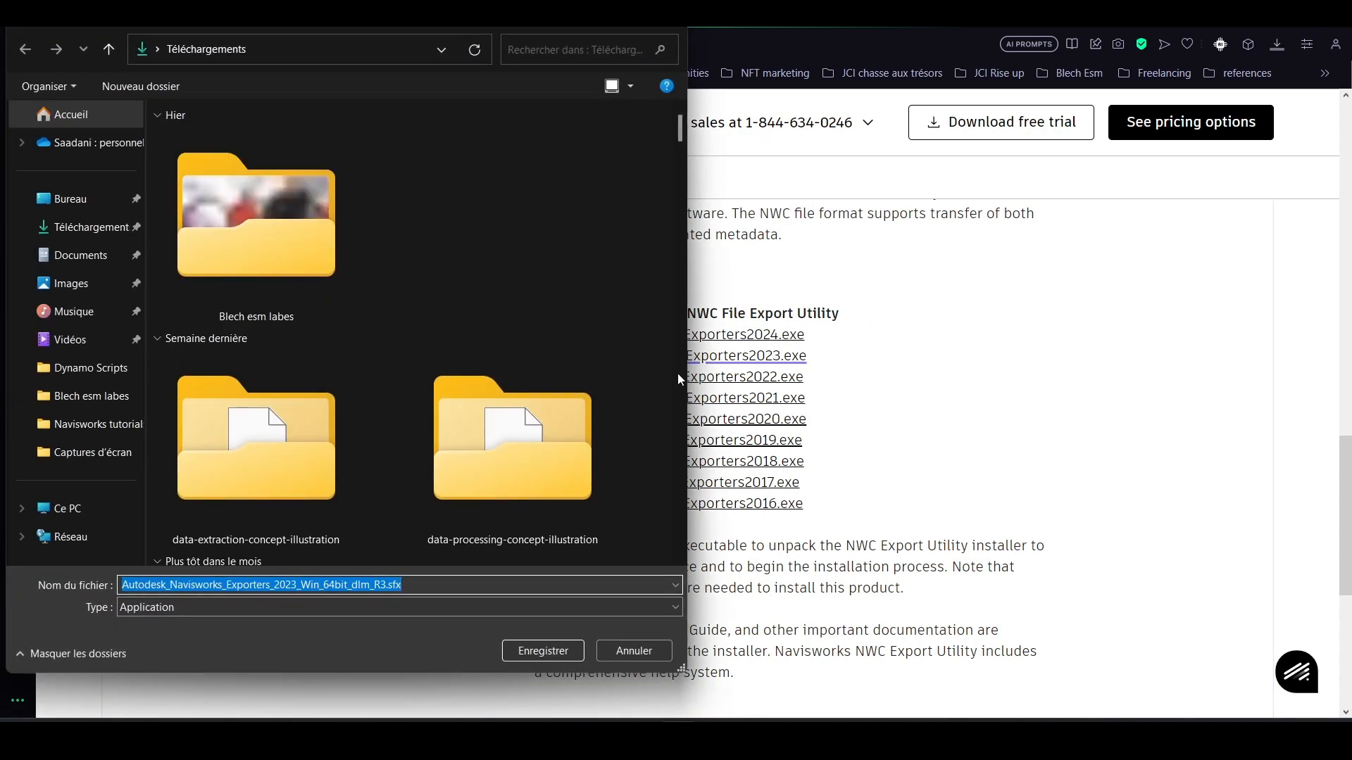
pyautogui.scroll(5, 333, 488)
pyautogui.click(629, 650)
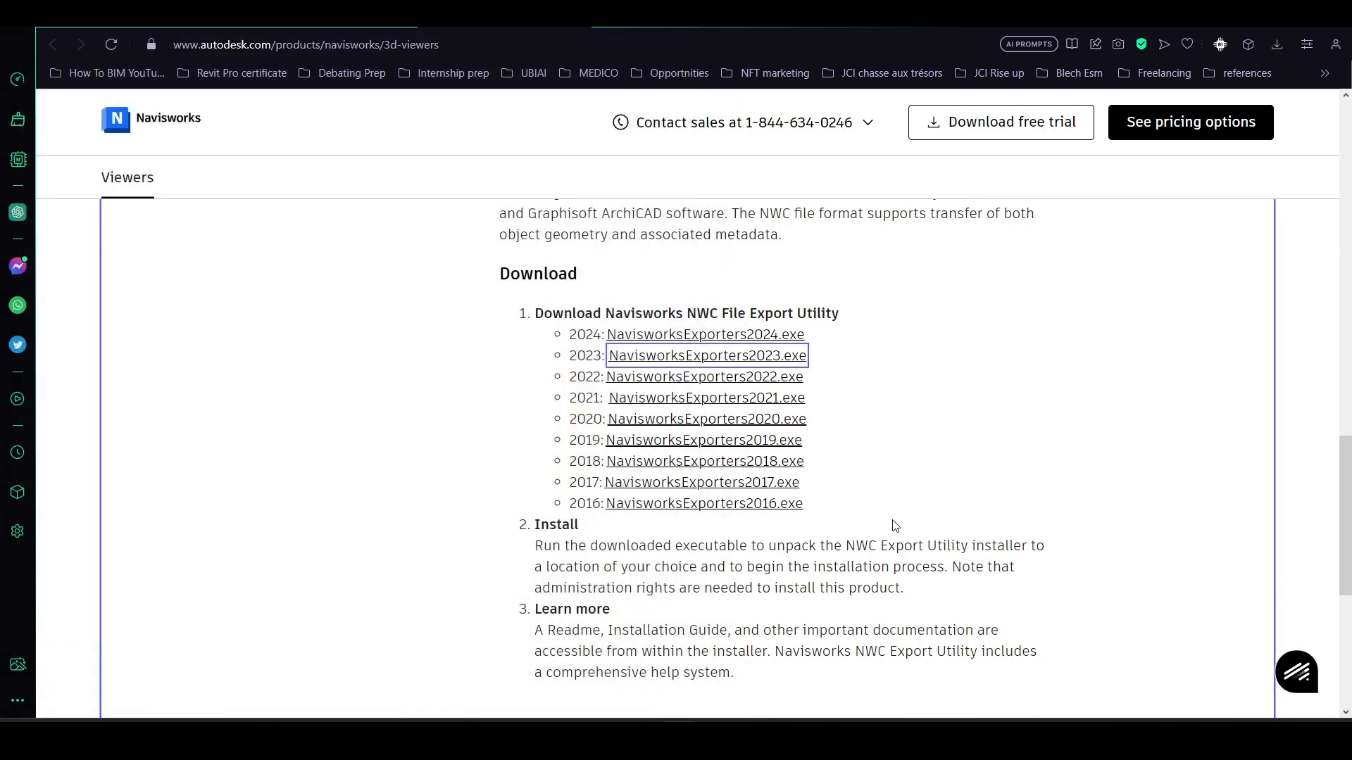
# - In Revit, start an NWC export of the 3D MEP view and name the file mep_test1
pyautogui.scroll(5, 881, 497)
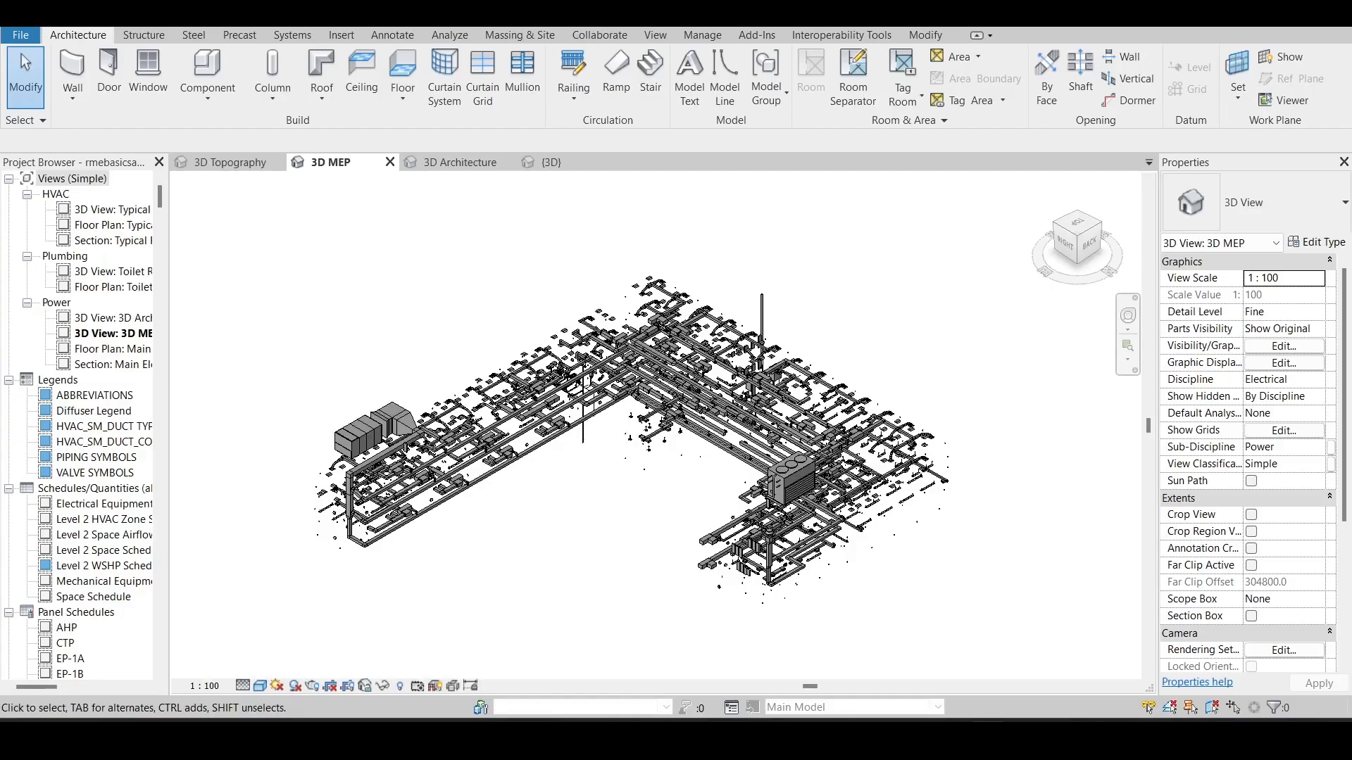
pyautogui.scroll(2, 539, 423)
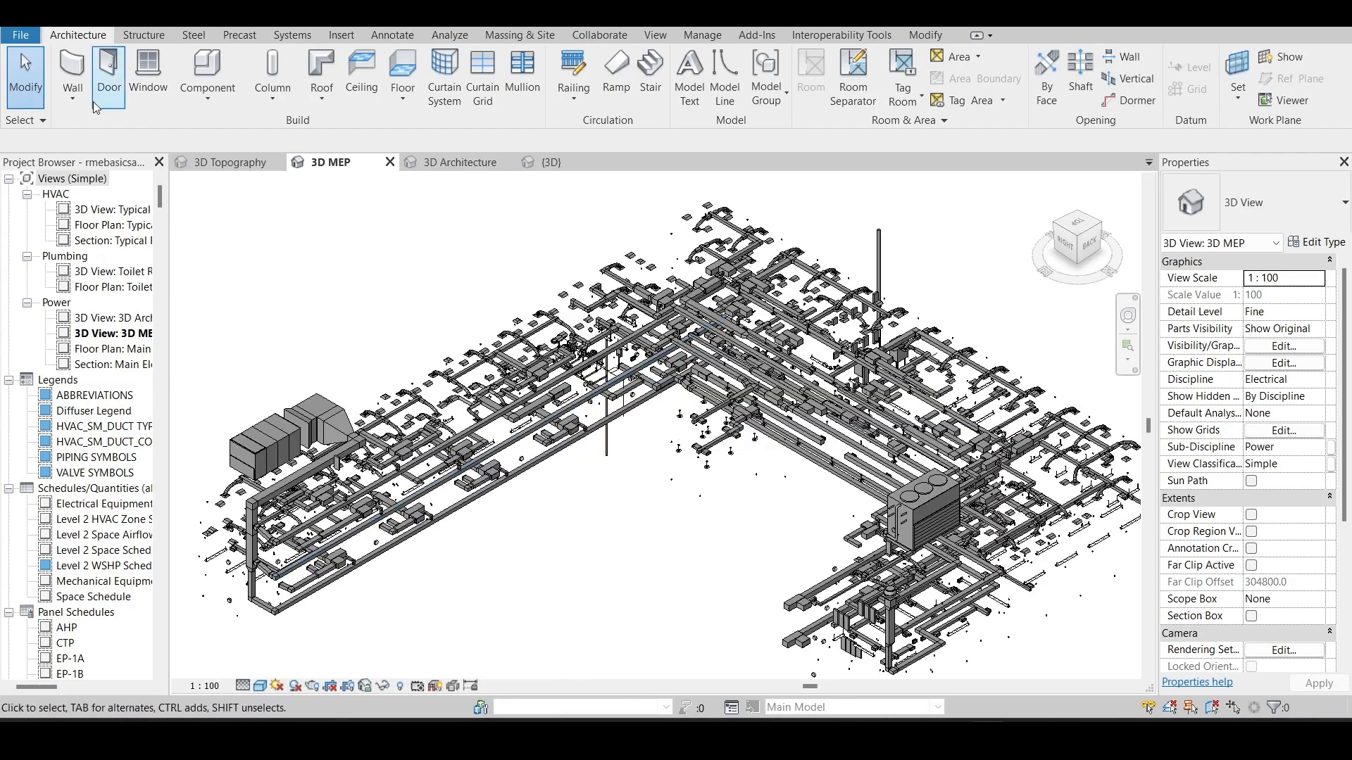
pyautogui.click(21, 36)
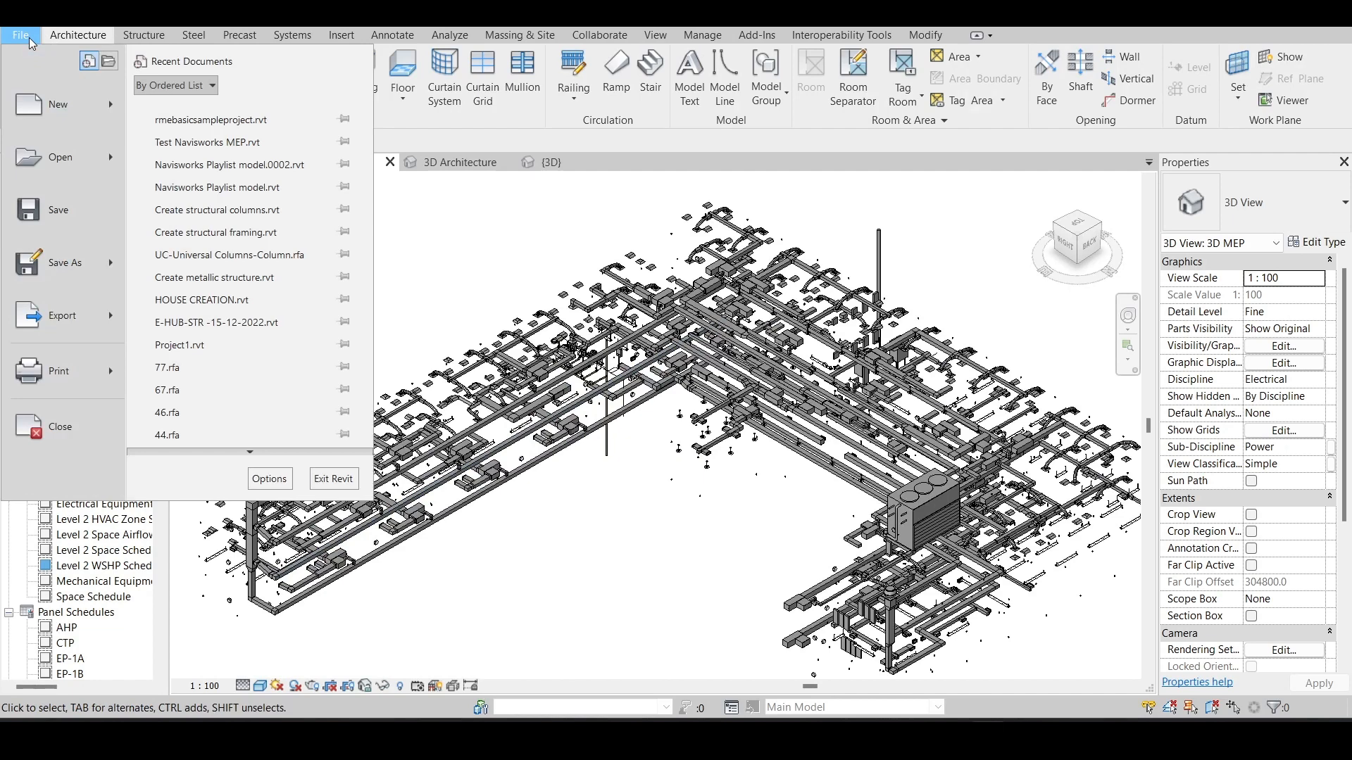
pyautogui.moveTo(88, 303)
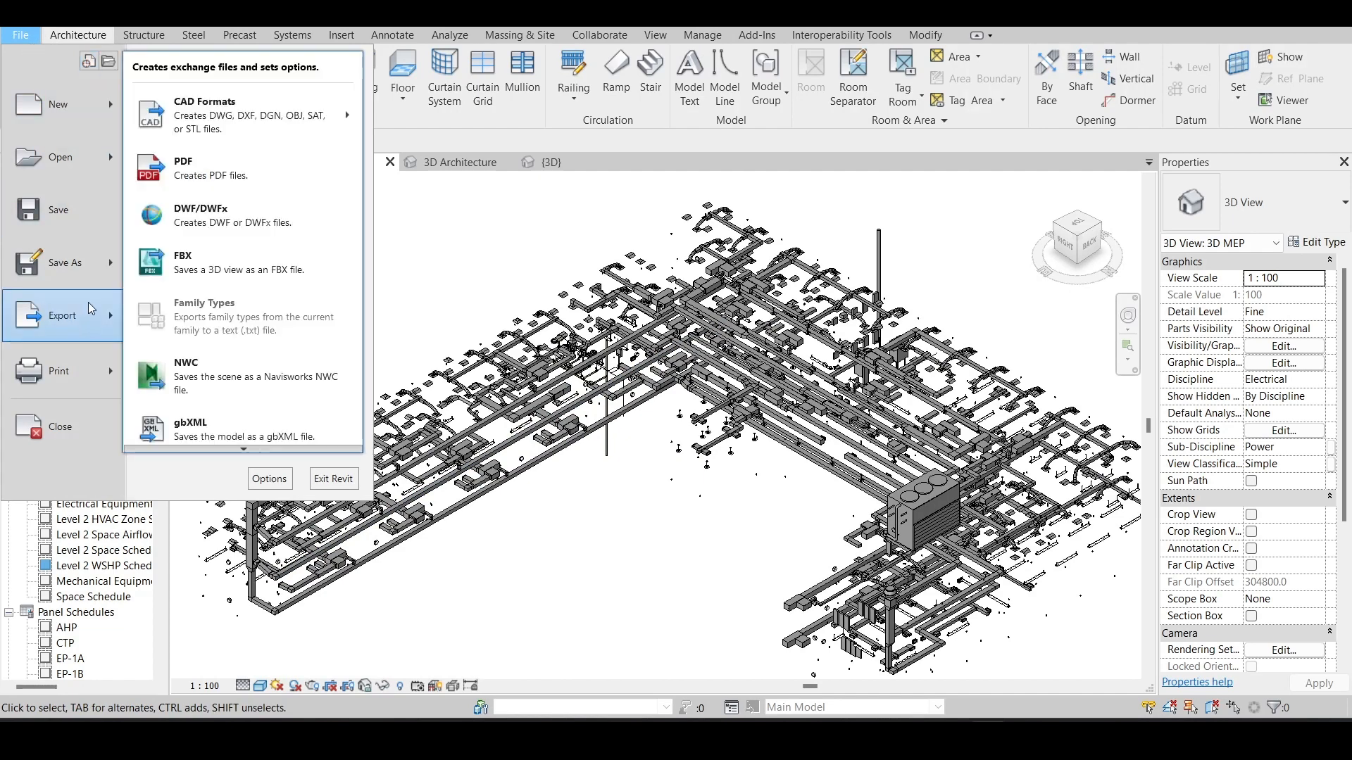
pyautogui.click(215, 384)
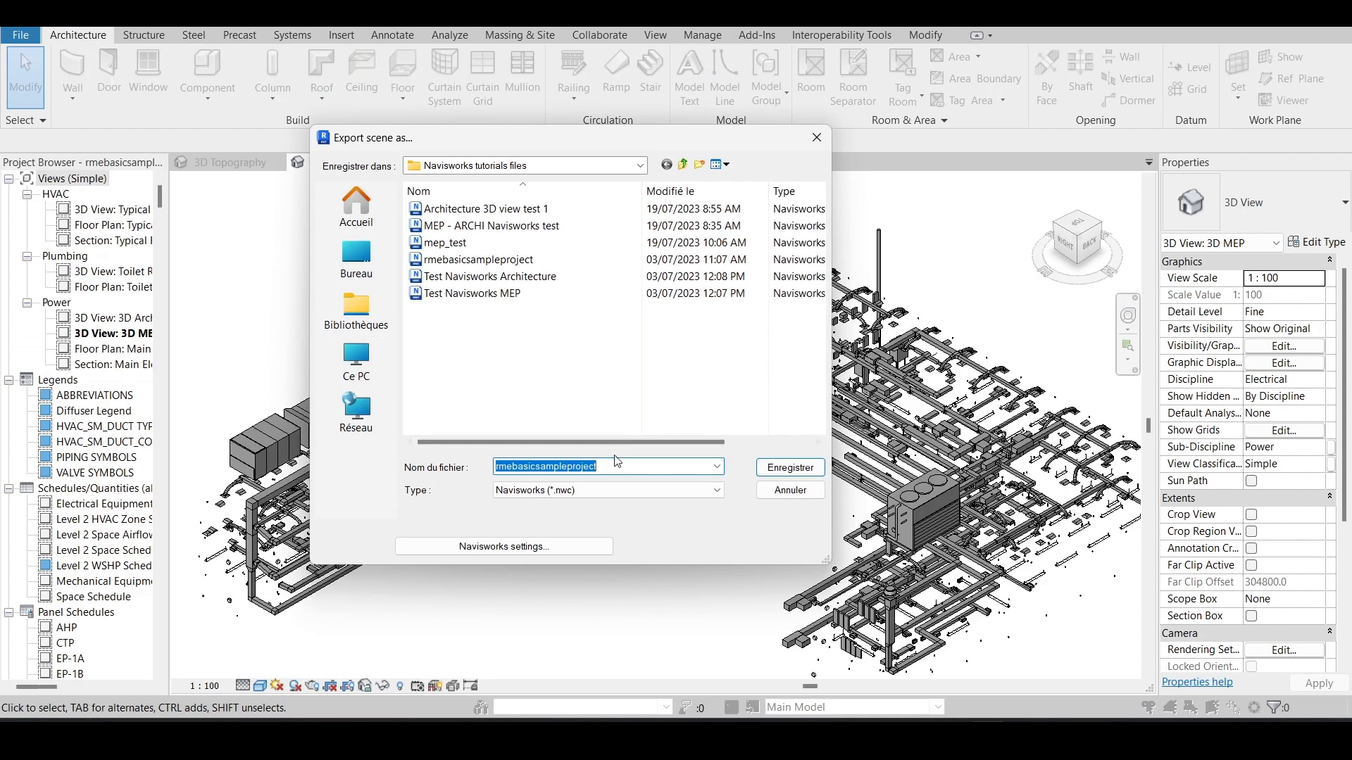
pyautogui.click(442, 244)
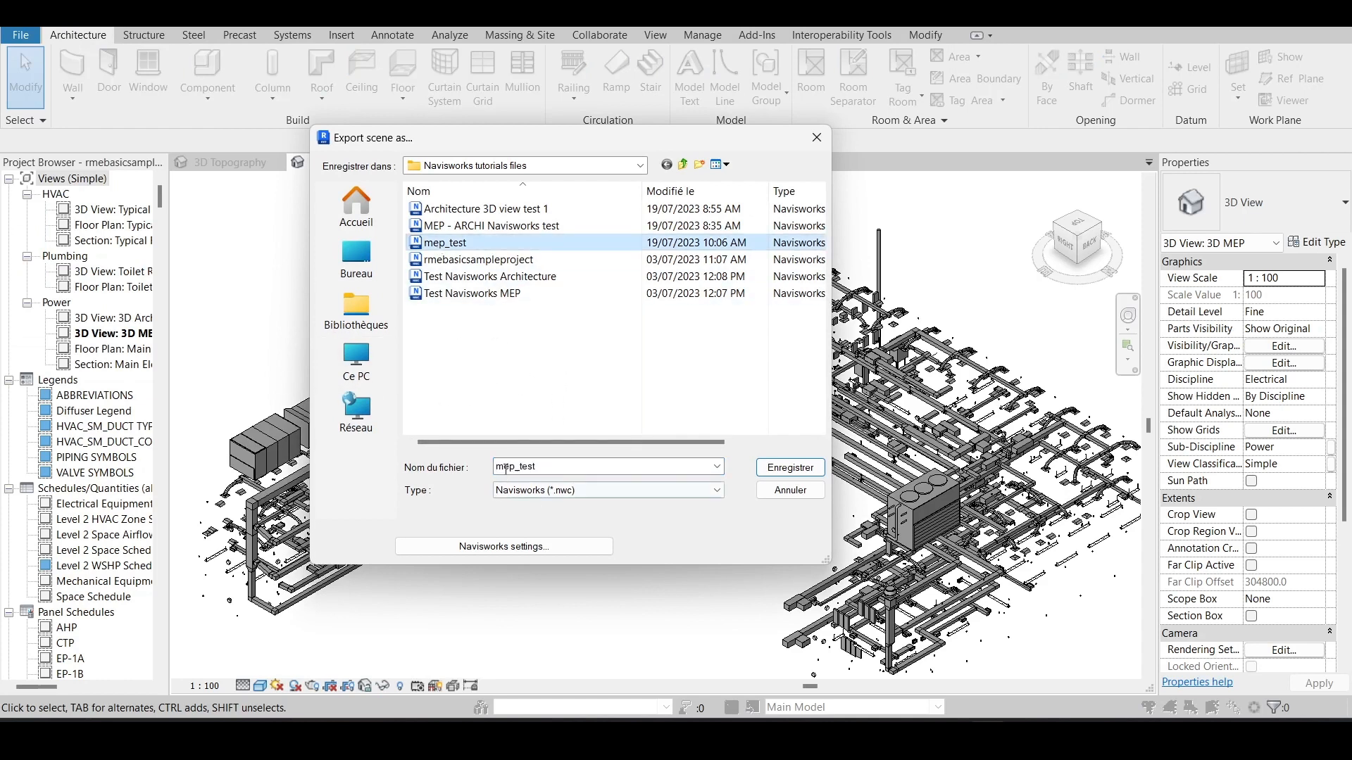
pyautogui.doubleClick(545, 467)
pyautogui.click(540, 467)
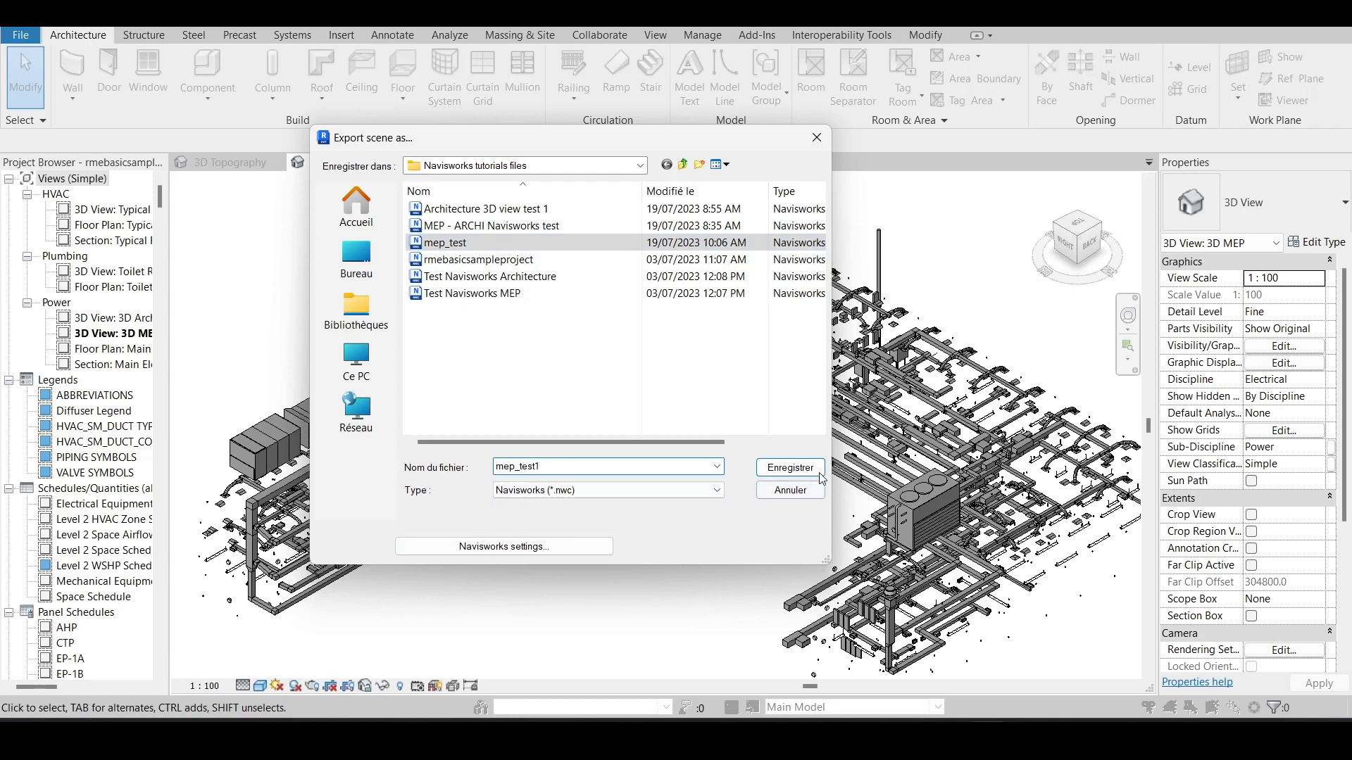
# - Review the element ID and parameter conversion options in the Navisworks export settings and choose Project Internal coordinates
pyautogui.click(512, 547)
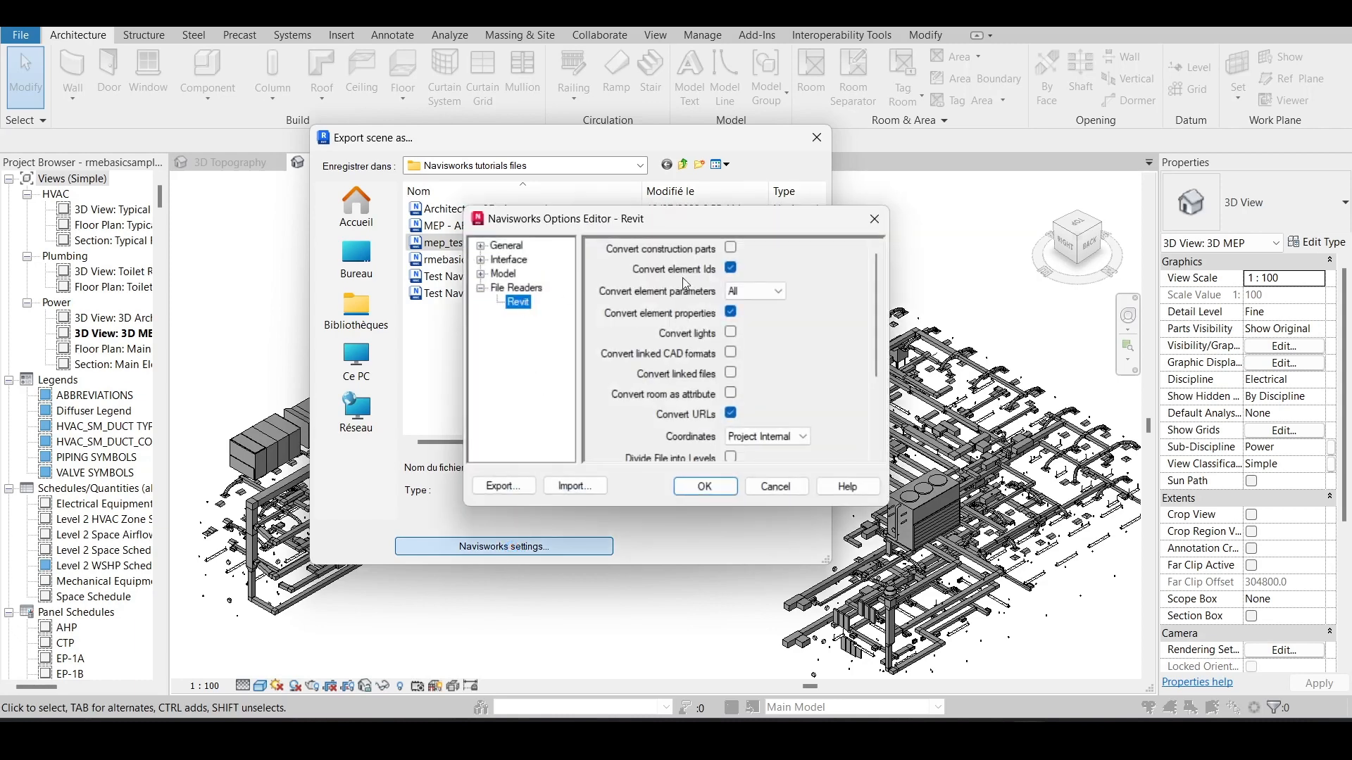
pyautogui.click(730, 268)
pyautogui.click(749, 291)
pyautogui.click(749, 291)
pyautogui.scroll(-3, 682, 422)
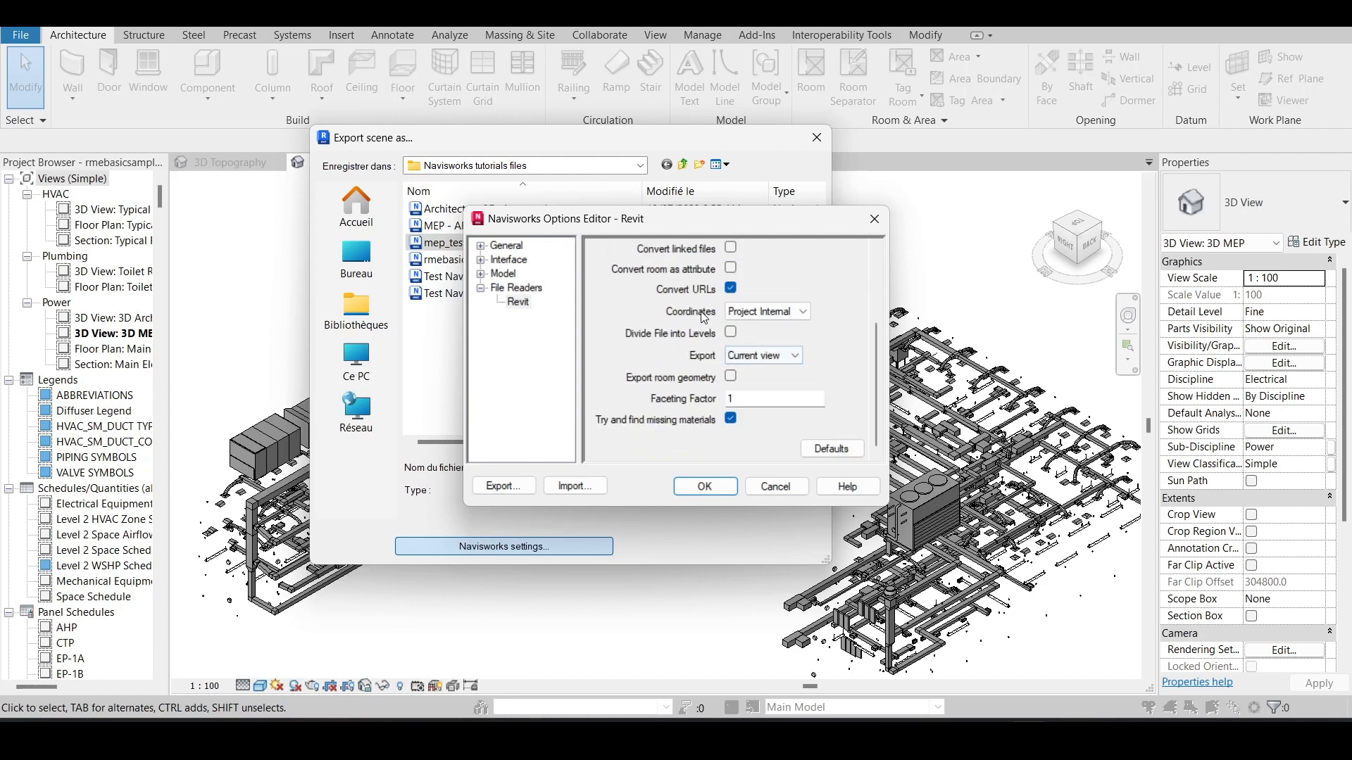
pyautogui.click(771, 312)
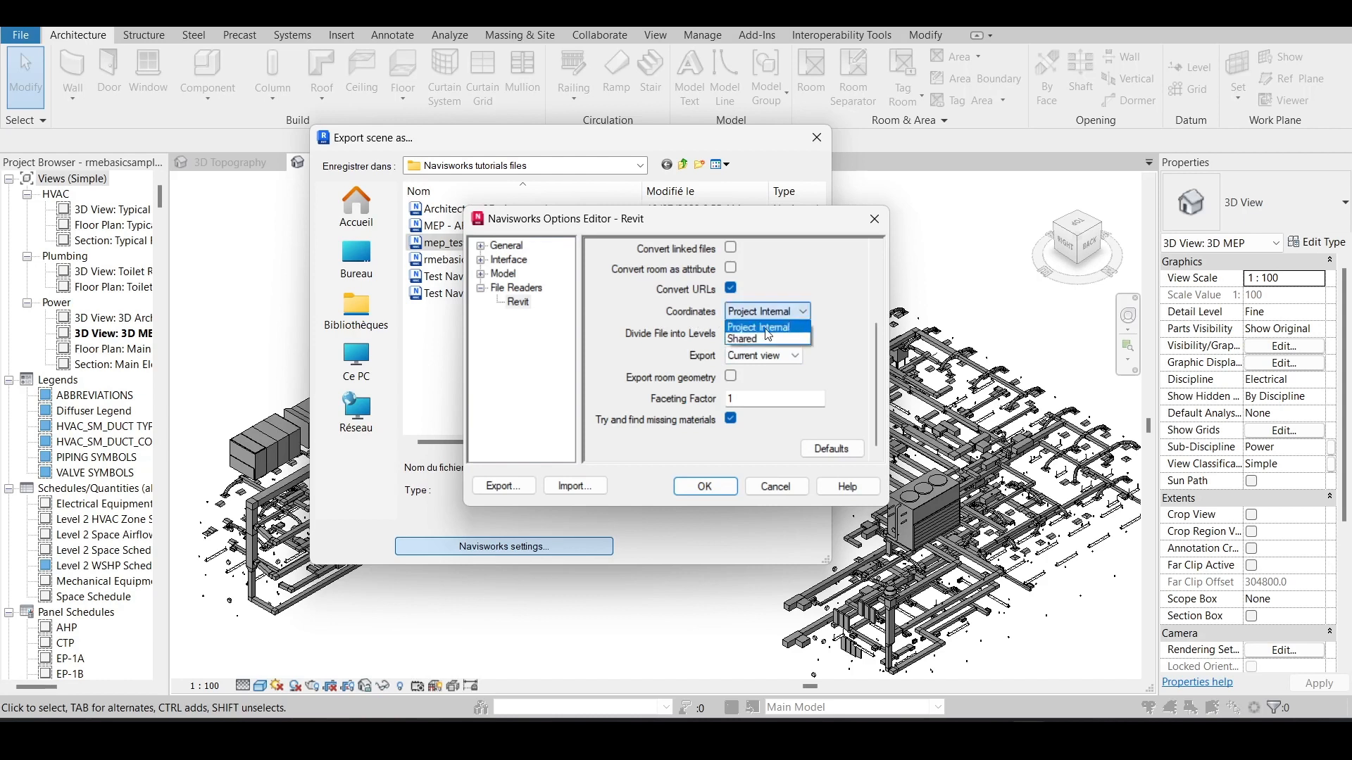
pyautogui.click(776, 328)
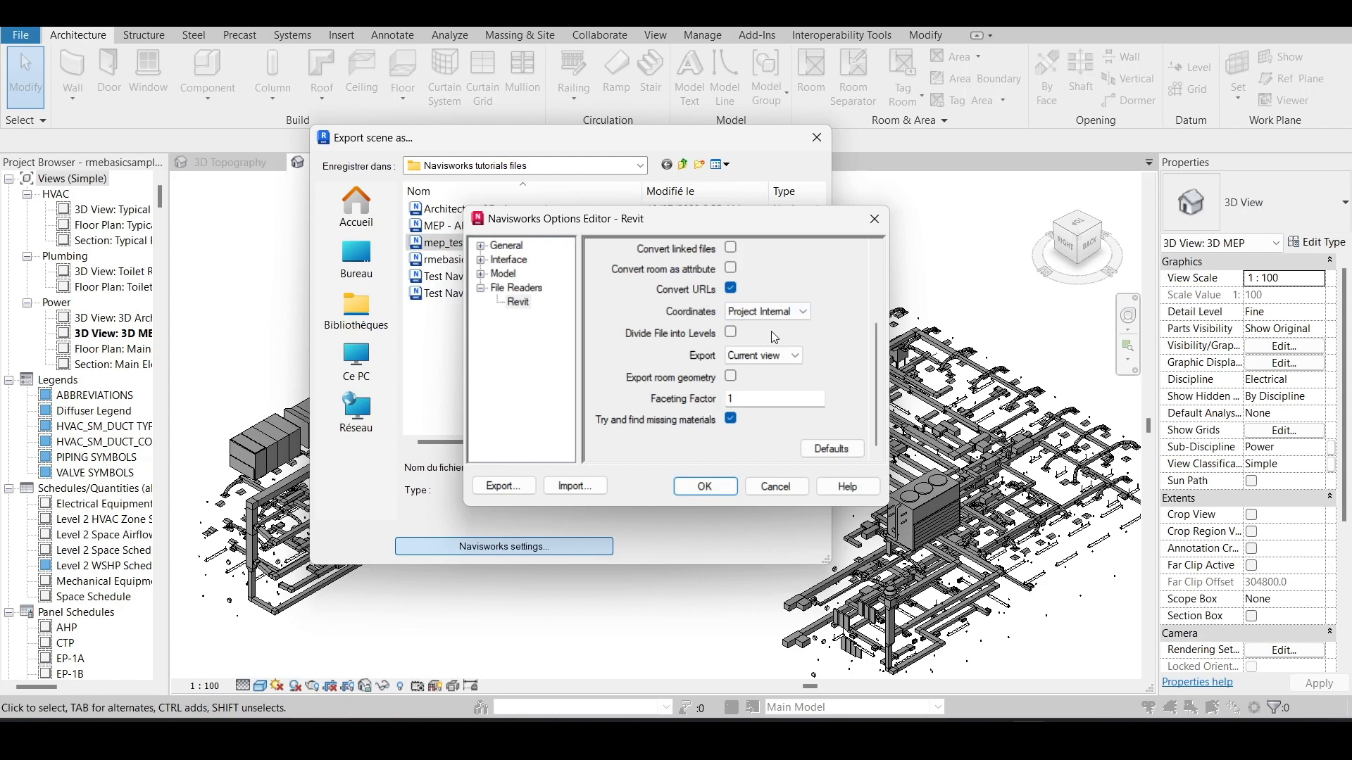
# - Keep the export scope at Current view, accept the Navisworks settings and save the NWC file
pyautogui.click(757, 355)
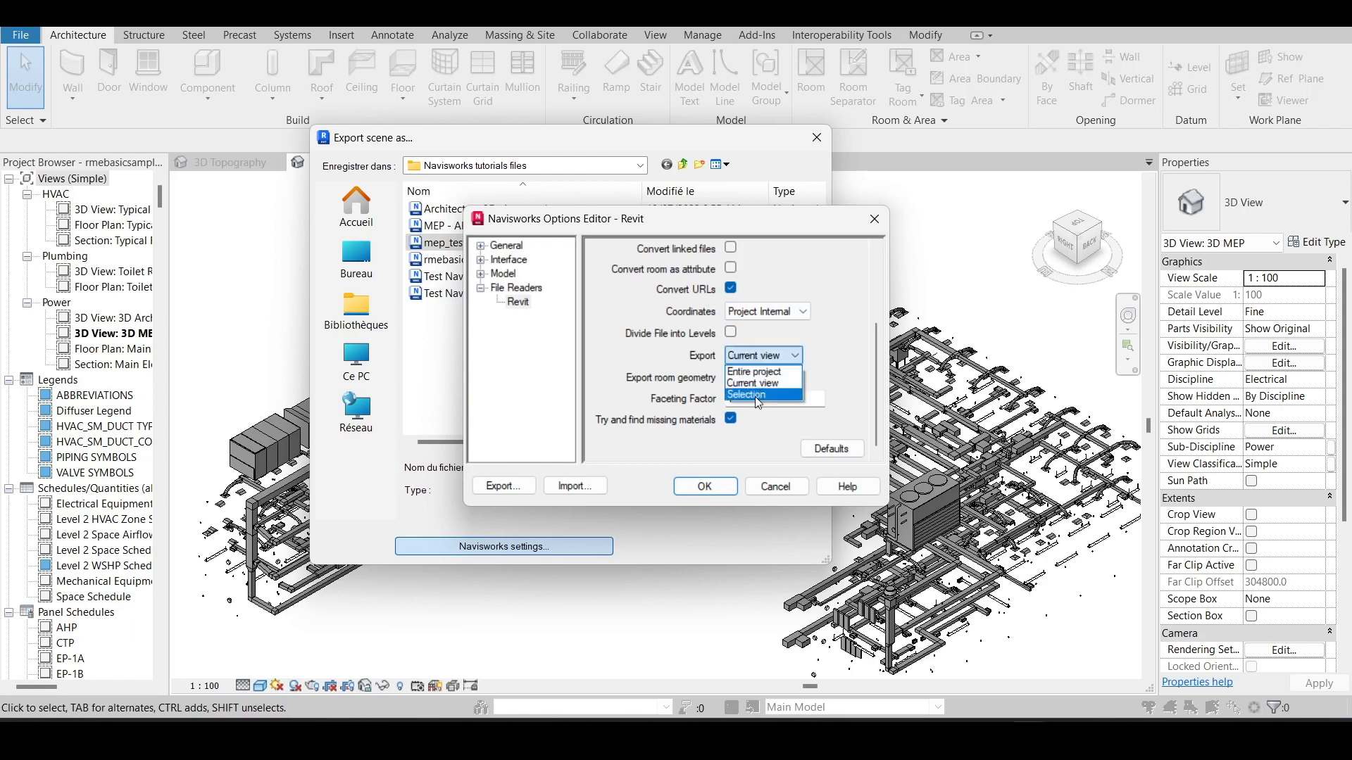
pyautogui.click(850, 364)
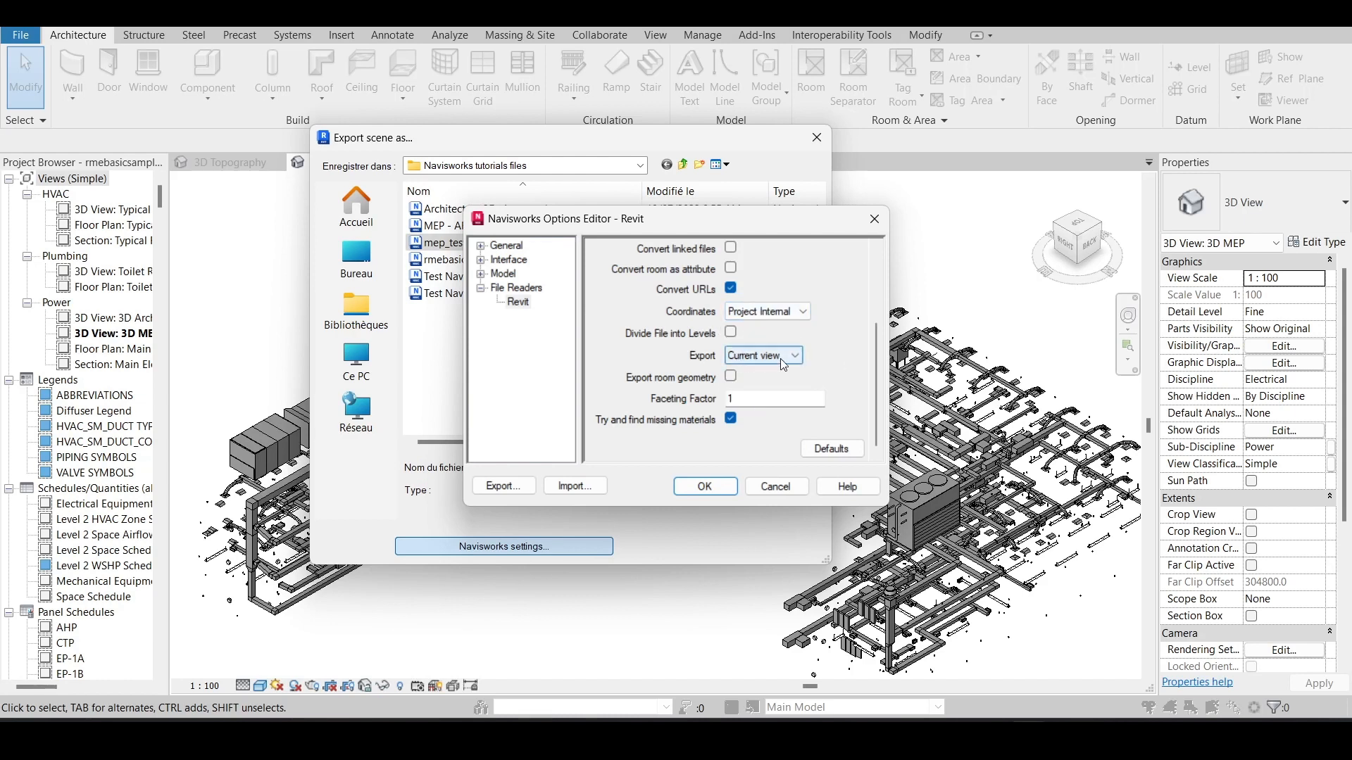
pyautogui.scroll(-1, 780, 359)
pyautogui.scroll(1, 783, 365)
pyautogui.click(710, 492)
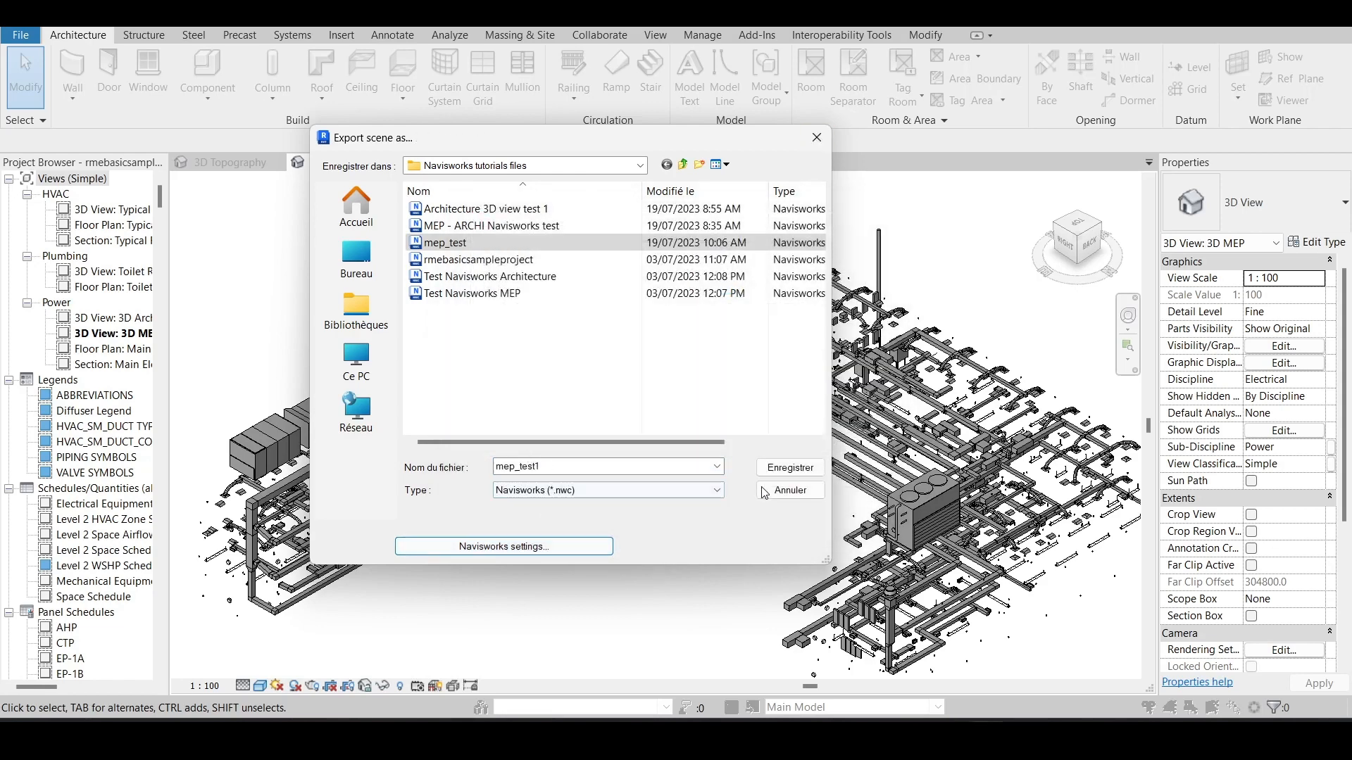
pyautogui.click(789, 467)
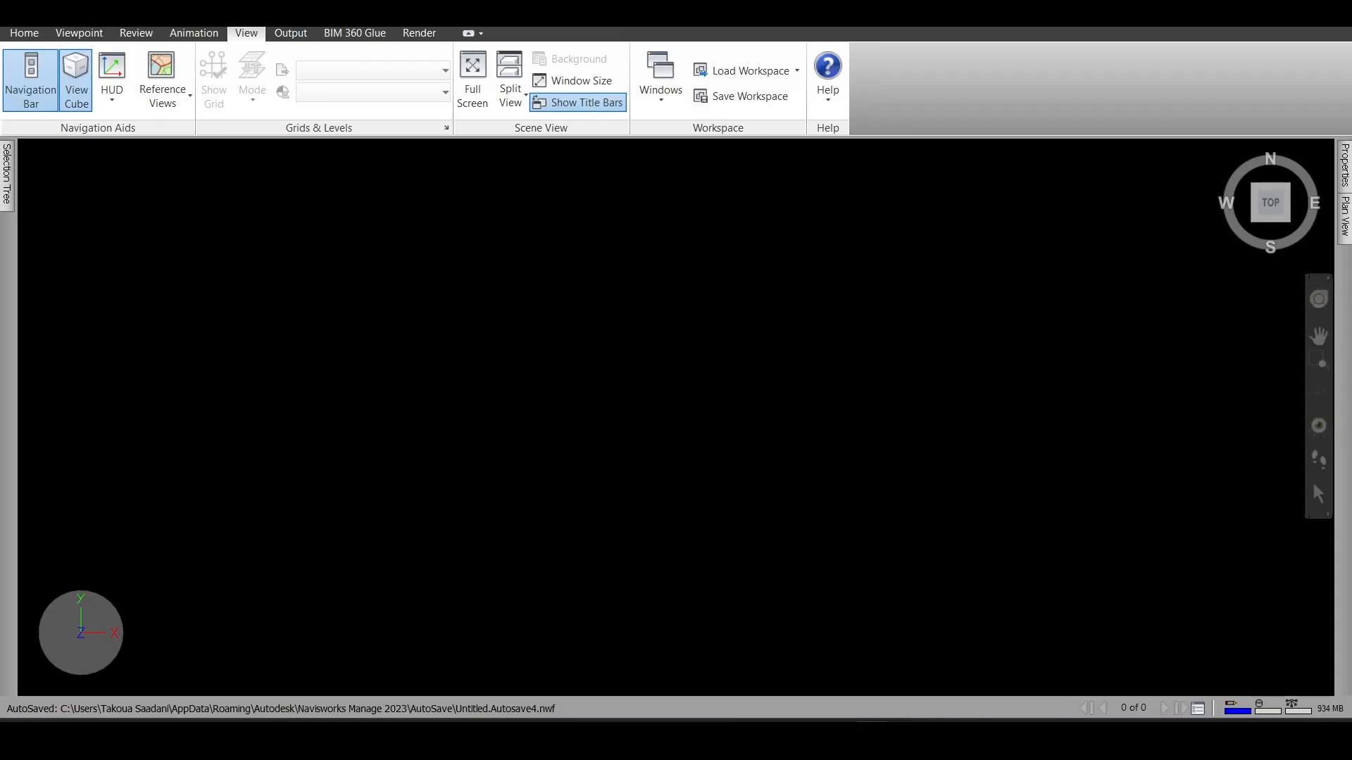
# - Switch to Navisworks Manage and start the Append command to choose a file for the empty scene
pyautogui.hotkey('alt', 'f')
pyautogui.click(20, 22)
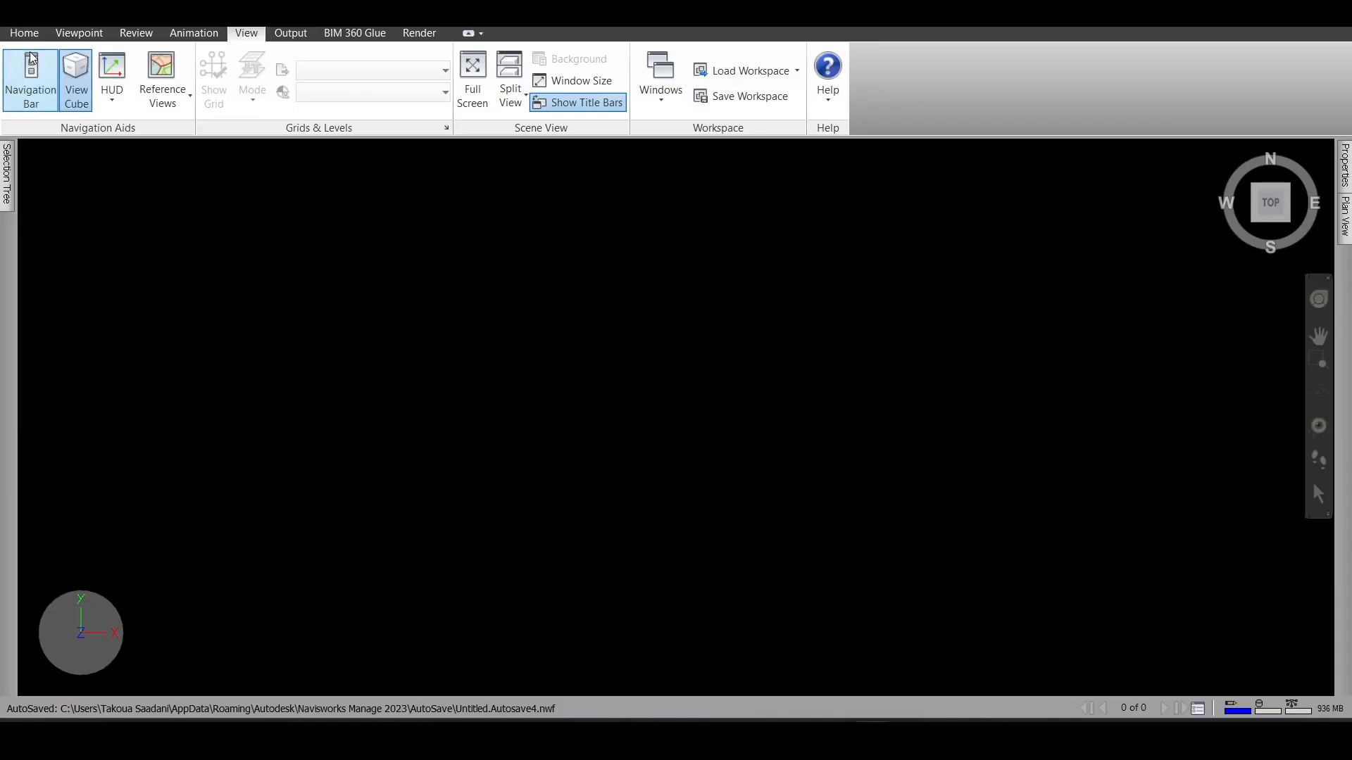
pyautogui.click(20, 22)
pyautogui.click(19, 21)
pyautogui.click(20, 36)
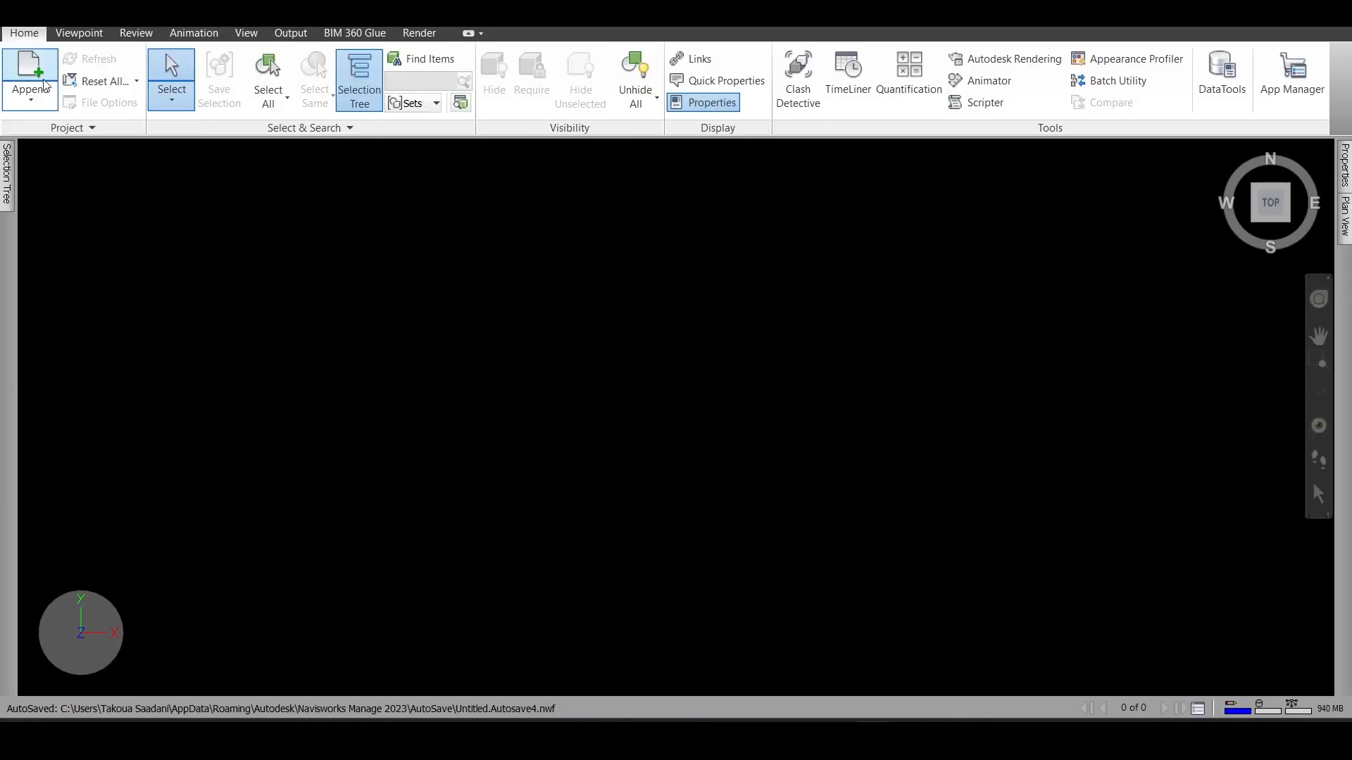
pyautogui.click(32, 93)
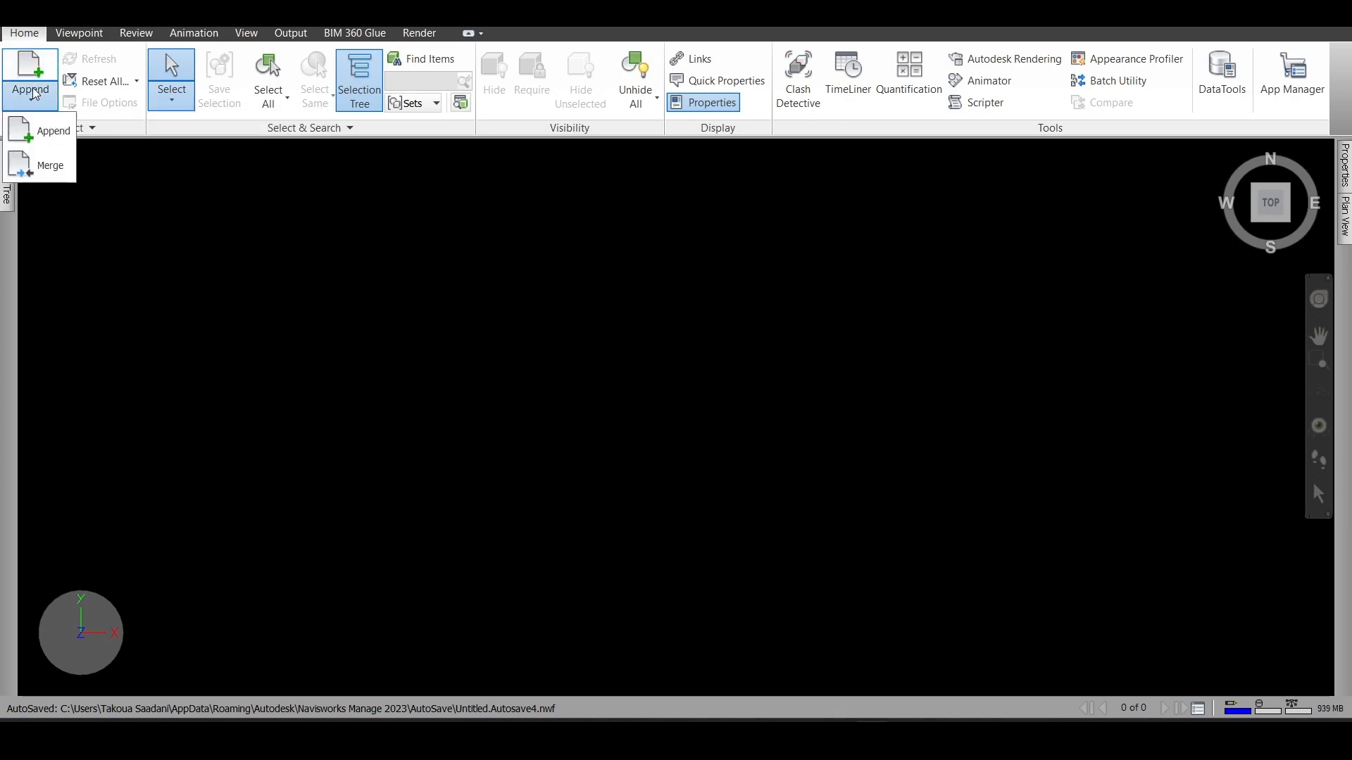
pyautogui.click(43, 130)
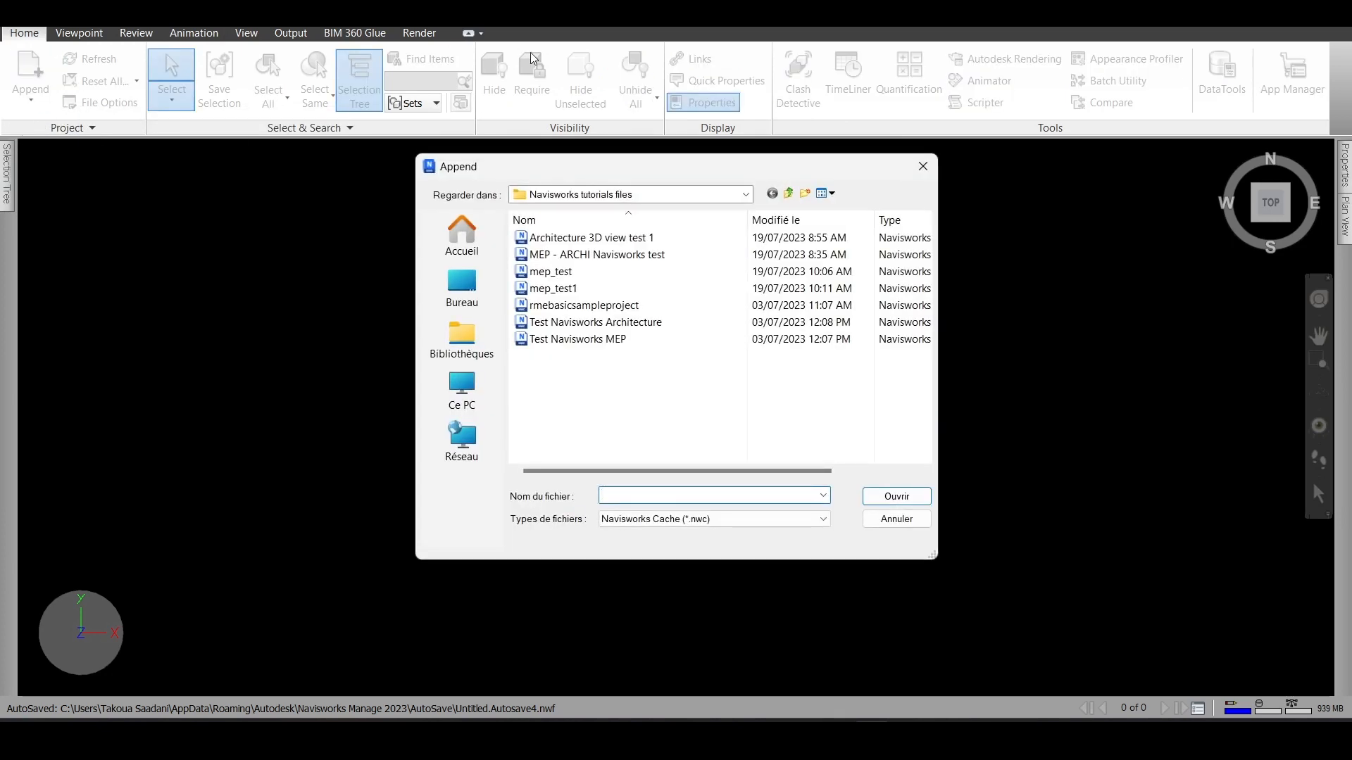
# - Append the Navisworks Cache file "MEP - ARCHI Navisworks test" to the scene
pyautogui.click(563, 290)
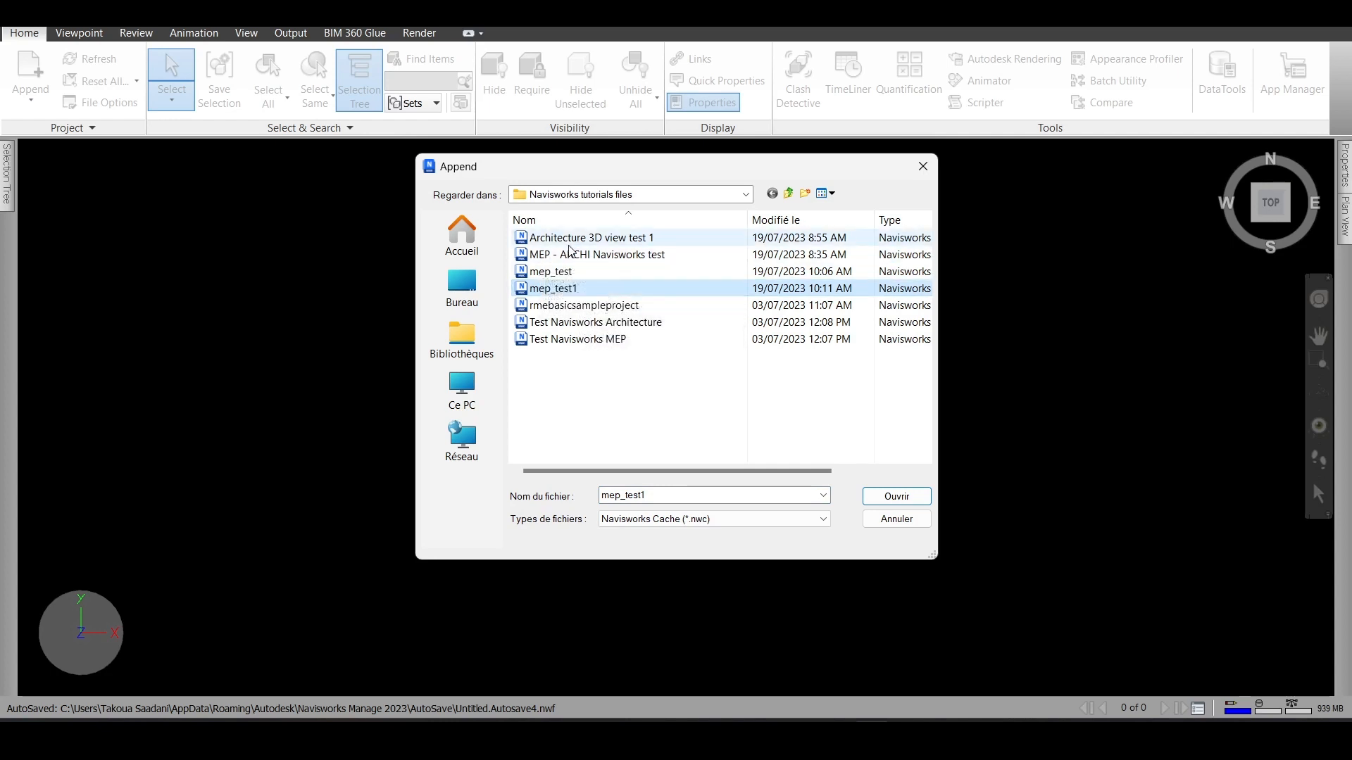
pyautogui.click(576, 259)
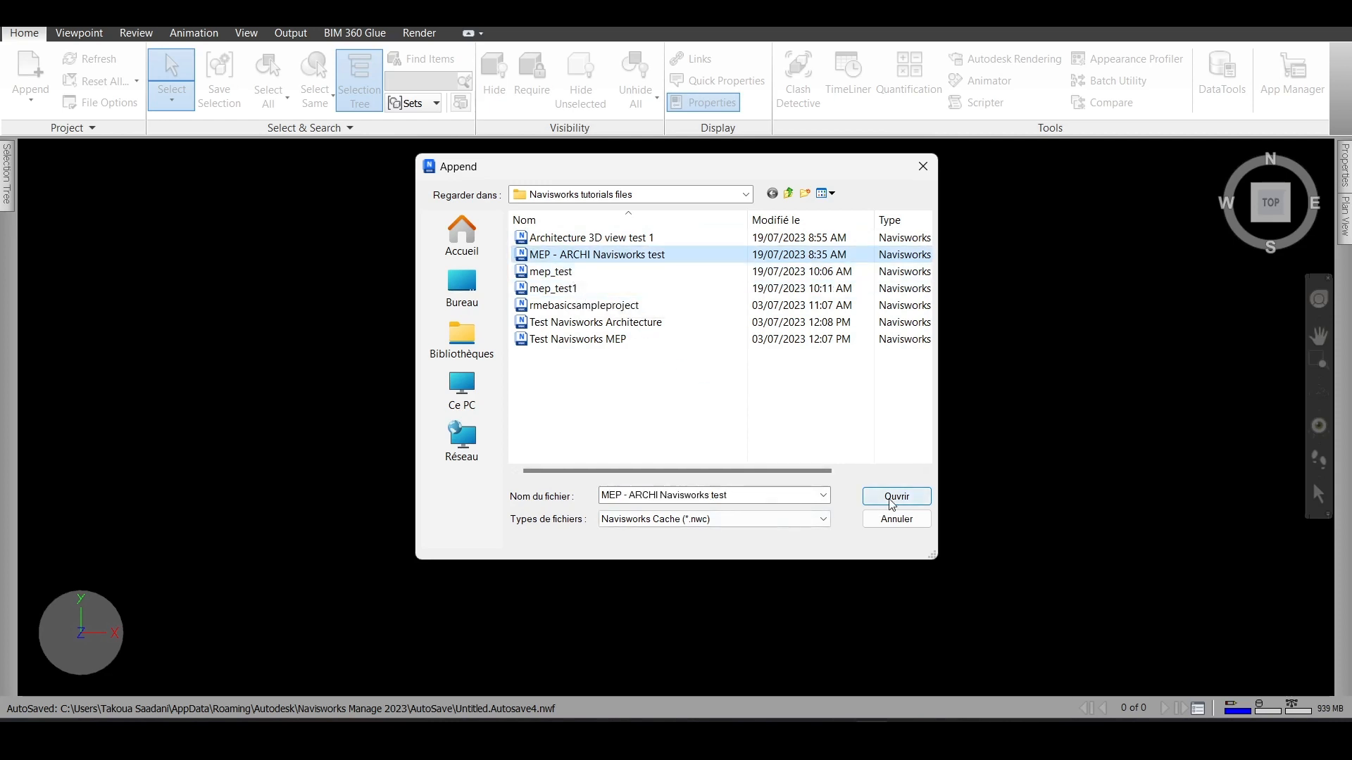
pyautogui.click(708, 520)
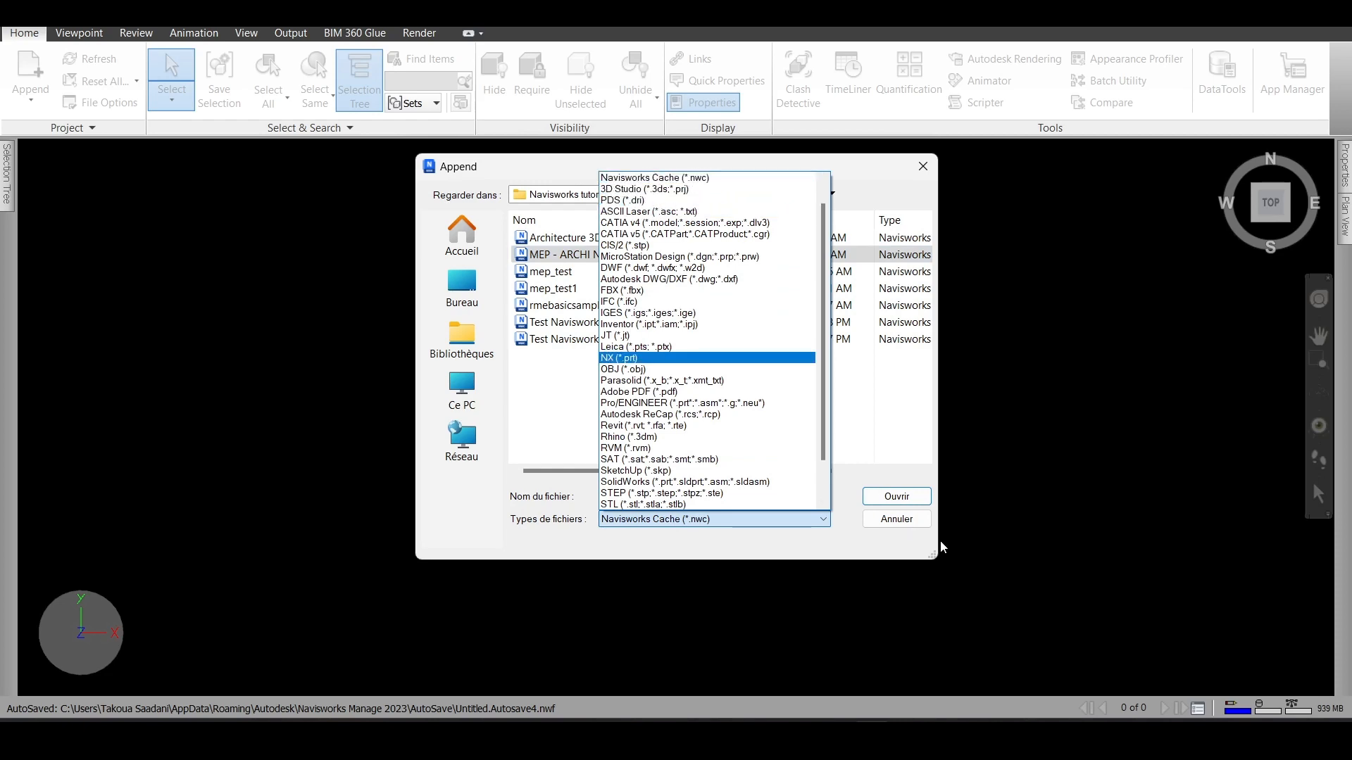
pyautogui.click(889, 499)
pyautogui.click(895, 499)
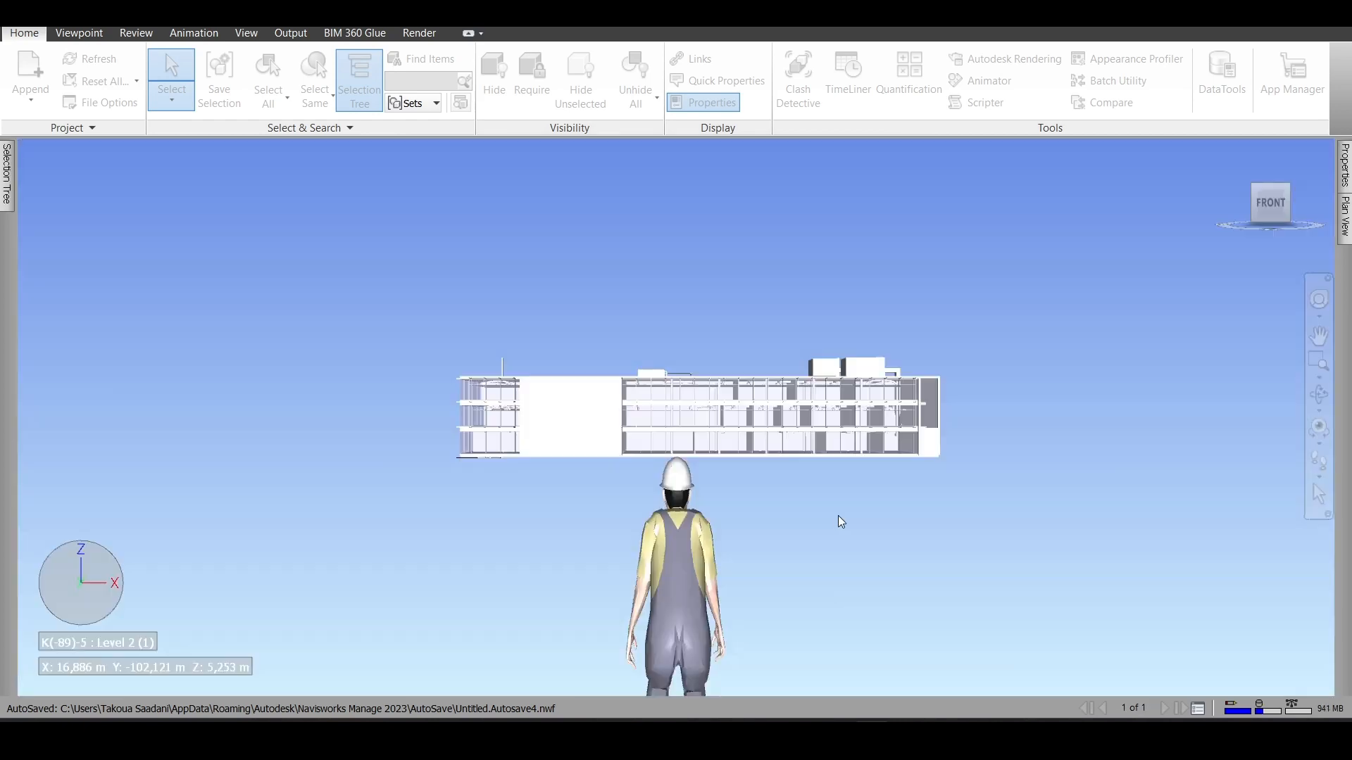
# - Orbit to an elevated corner view of the building and turn off the Third Person avatar
pyautogui.scroll(5, 708, 419)
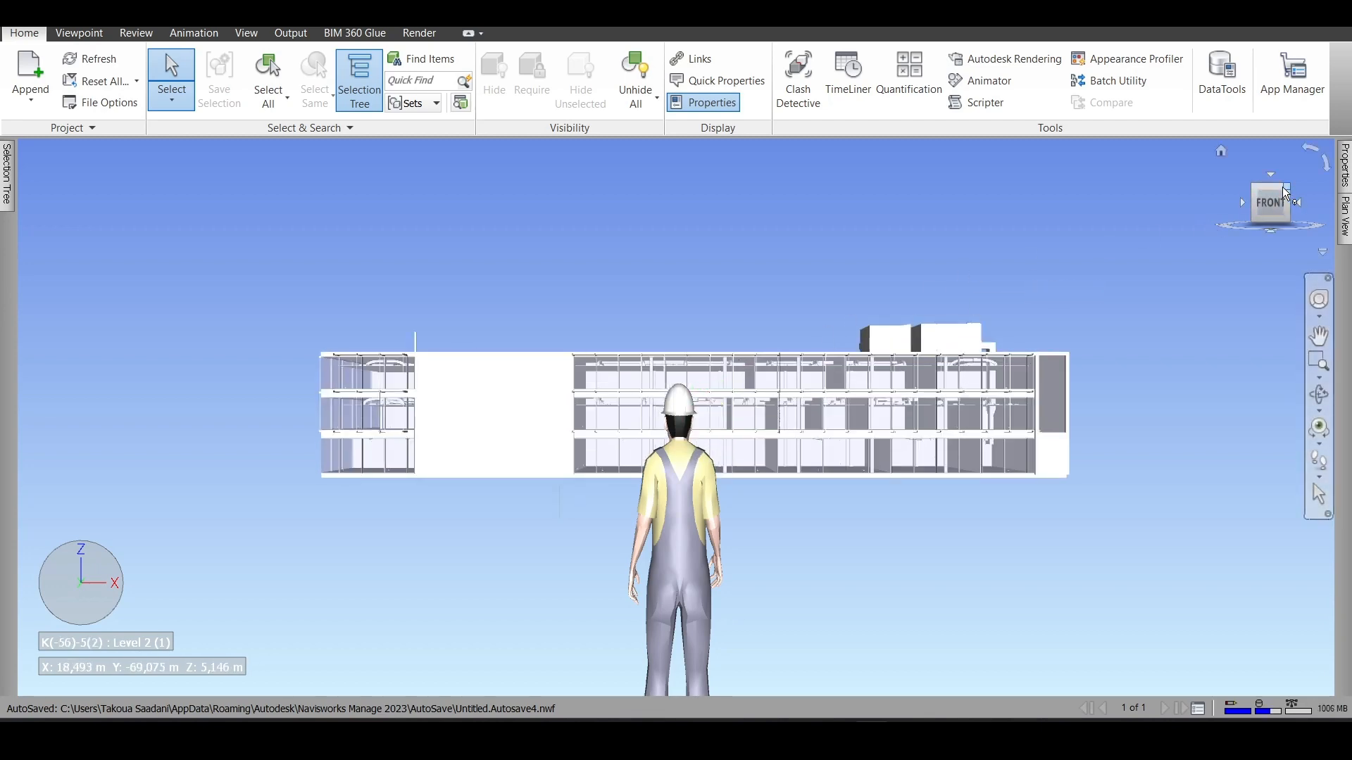
pyautogui.moveTo(1292, 198); pyautogui.dragTo(1197, 215)
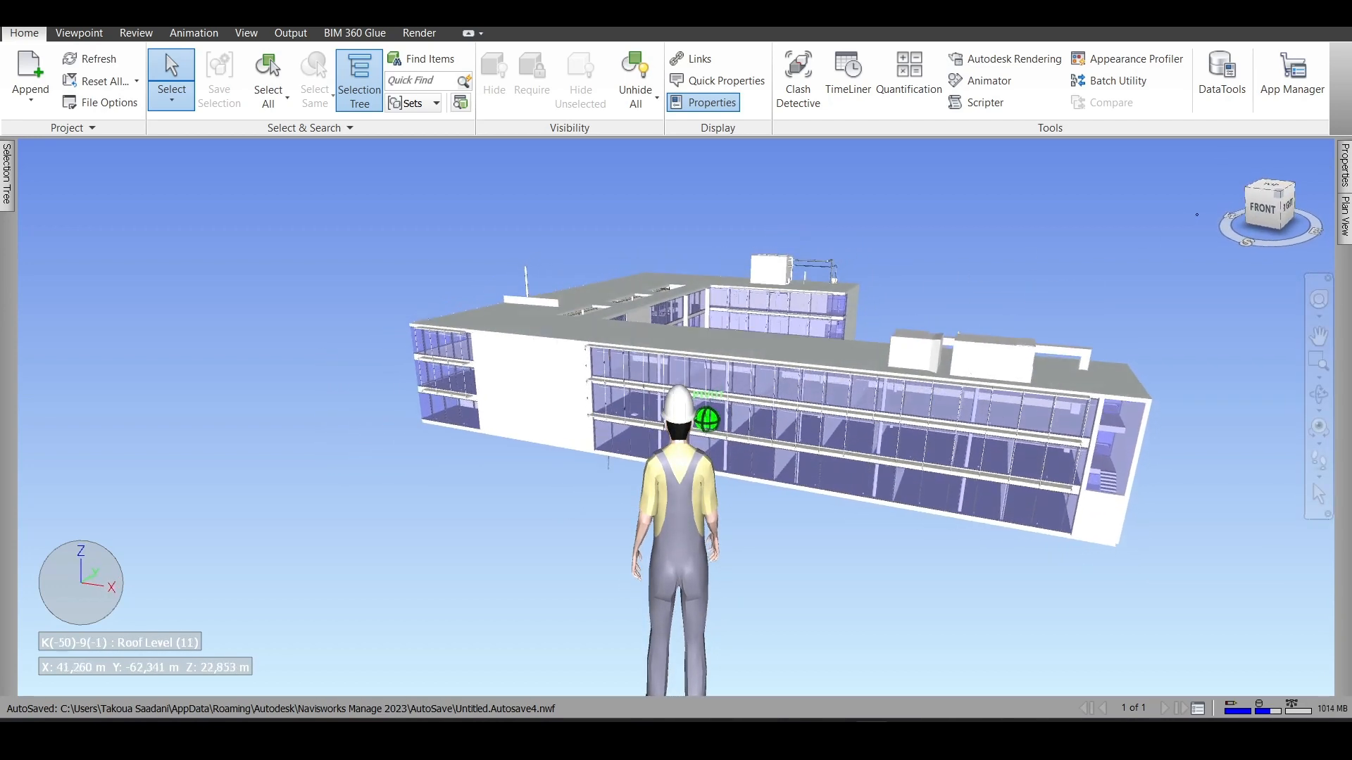
pyautogui.rightClick(818, 555)
pyautogui.moveTo(880, 559)
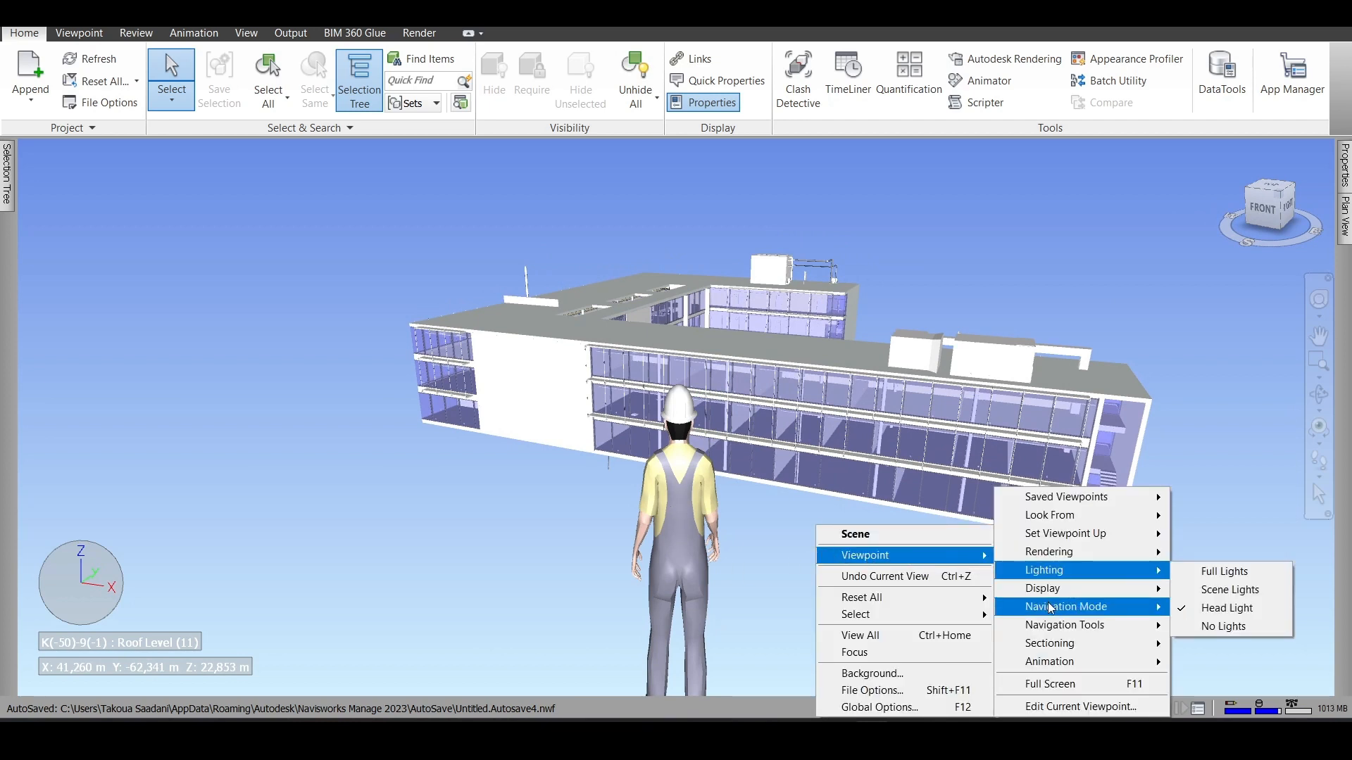
pyautogui.moveTo(1057, 633)
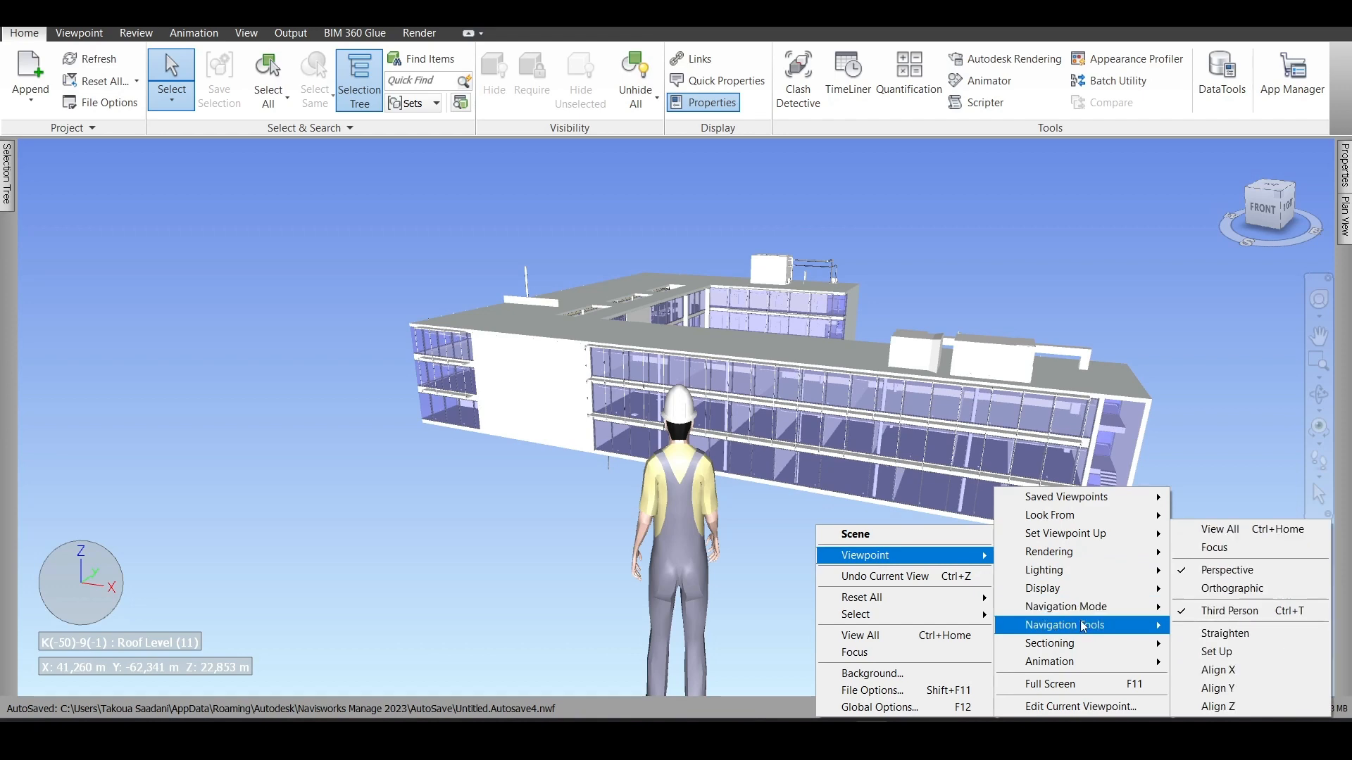
pyautogui.click(1228, 610)
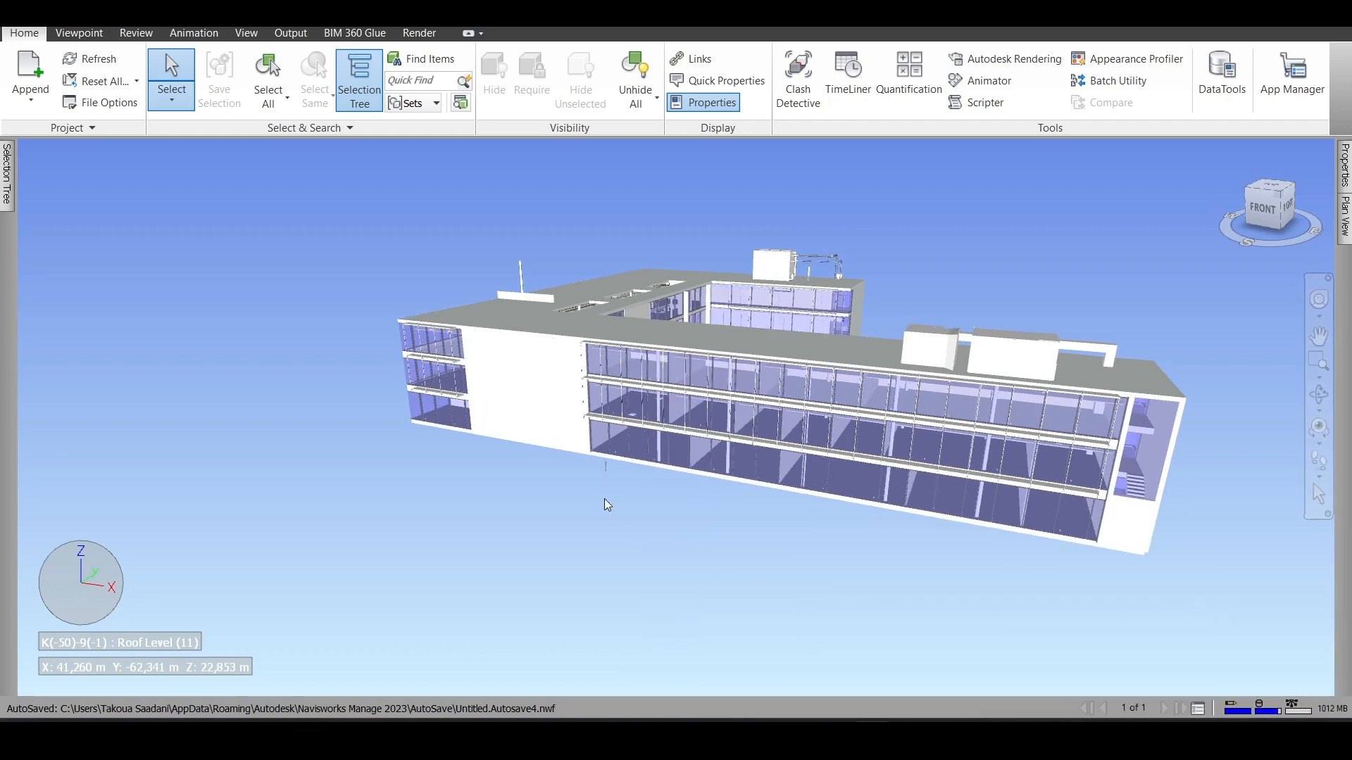
# - Orbit the building to its right and back sides and frame the courtyard facades
pyautogui.scroll(-3, 589, 486)
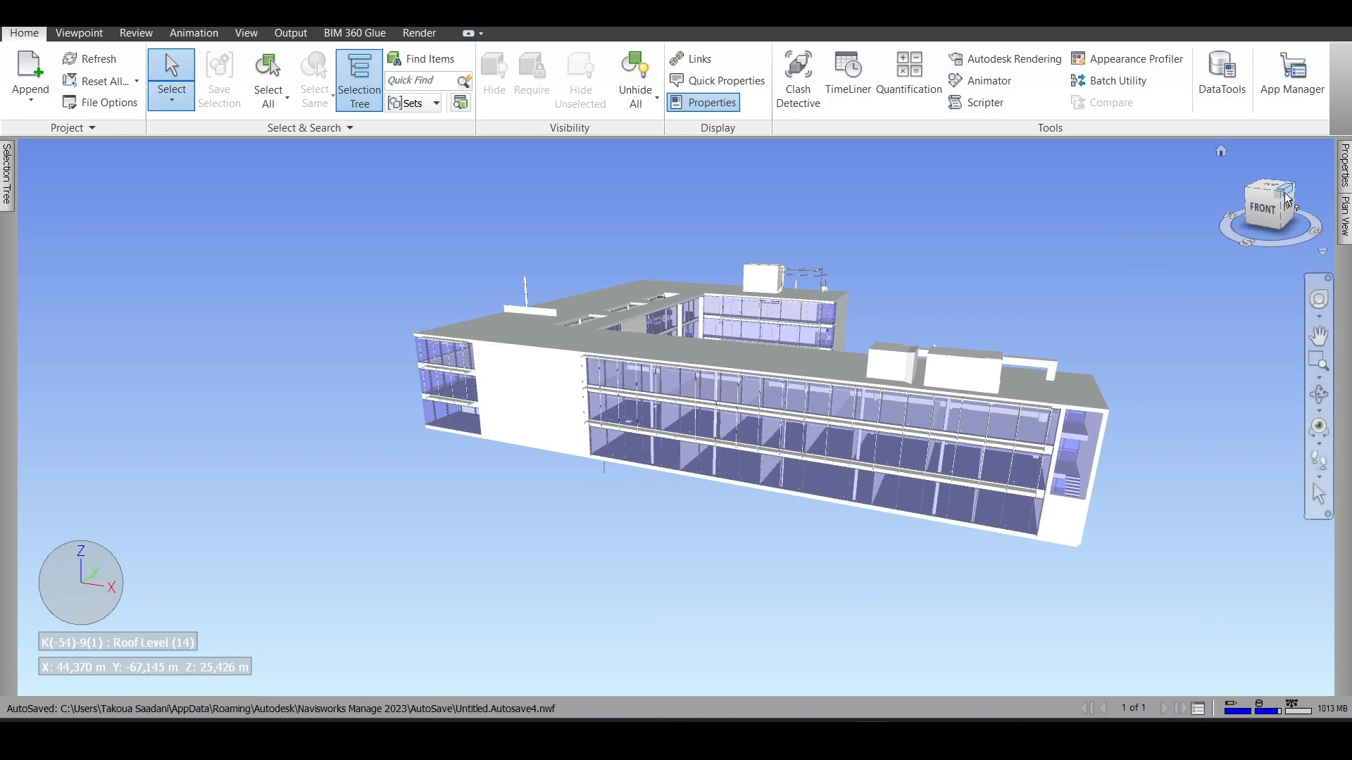
pyautogui.moveTo(1285, 194)
pyautogui.mouseDown()
pyautogui.moveTo(1149, 204)
pyautogui.moveTo(1005, 175)
pyautogui.moveTo(880, 191)
pyautogui.mouseUp()
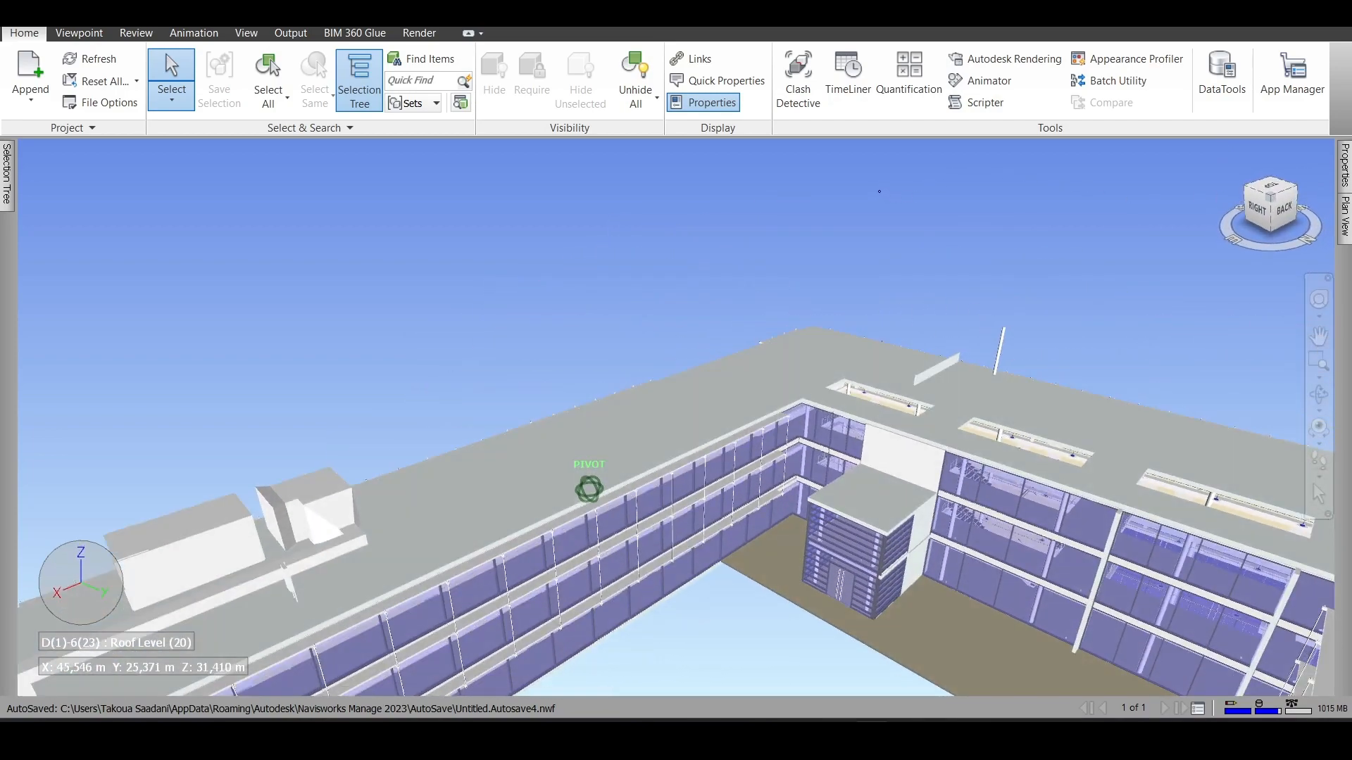
pyautogui.scroll(-5, 1109, 251)
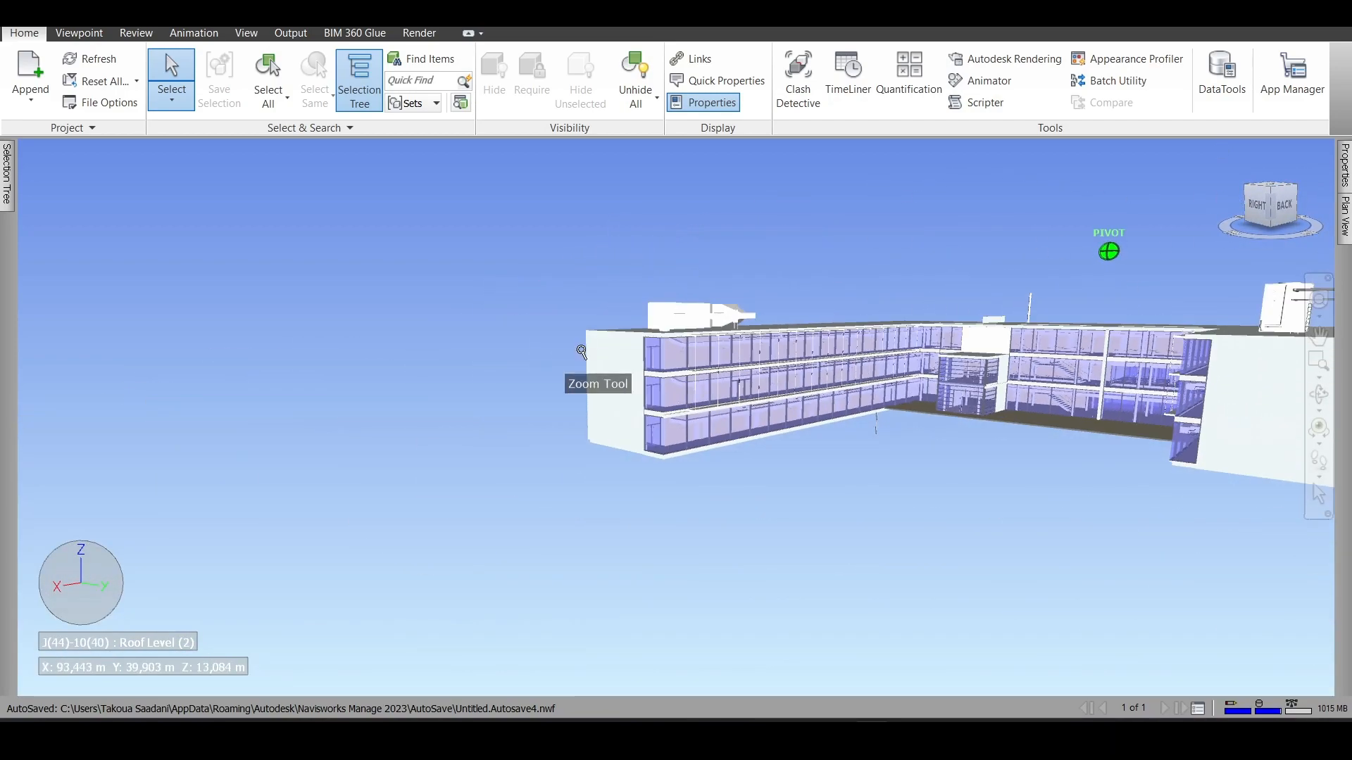
pyautogui.scroll(4, 556, 353)
pyautogui.moveTo(793, 516); pyautogui.dragTo(659, 478, button='middle')
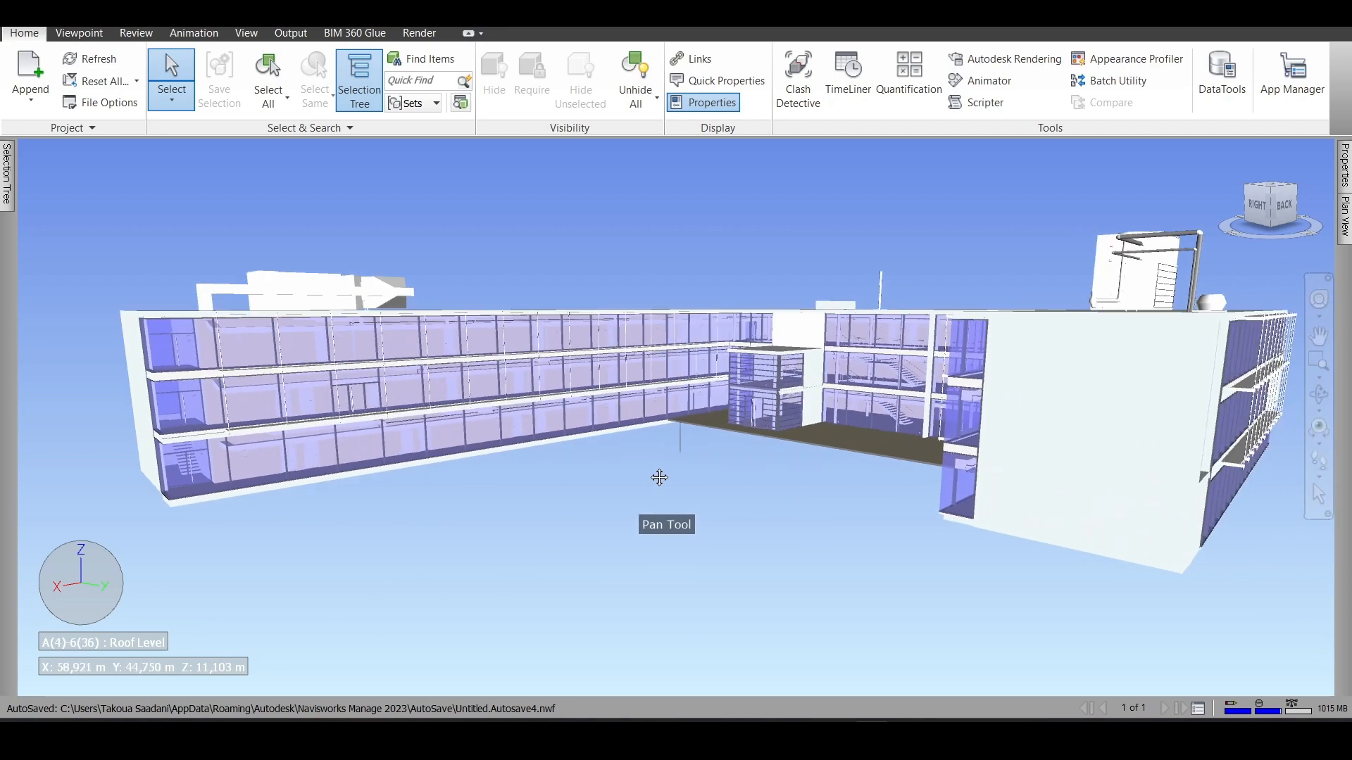
# - Inspect the Selection Tree, pinning it open and restoring auto-hide, and check the Properties and Plan View windows
pyautogui.moveTo(10, 178)
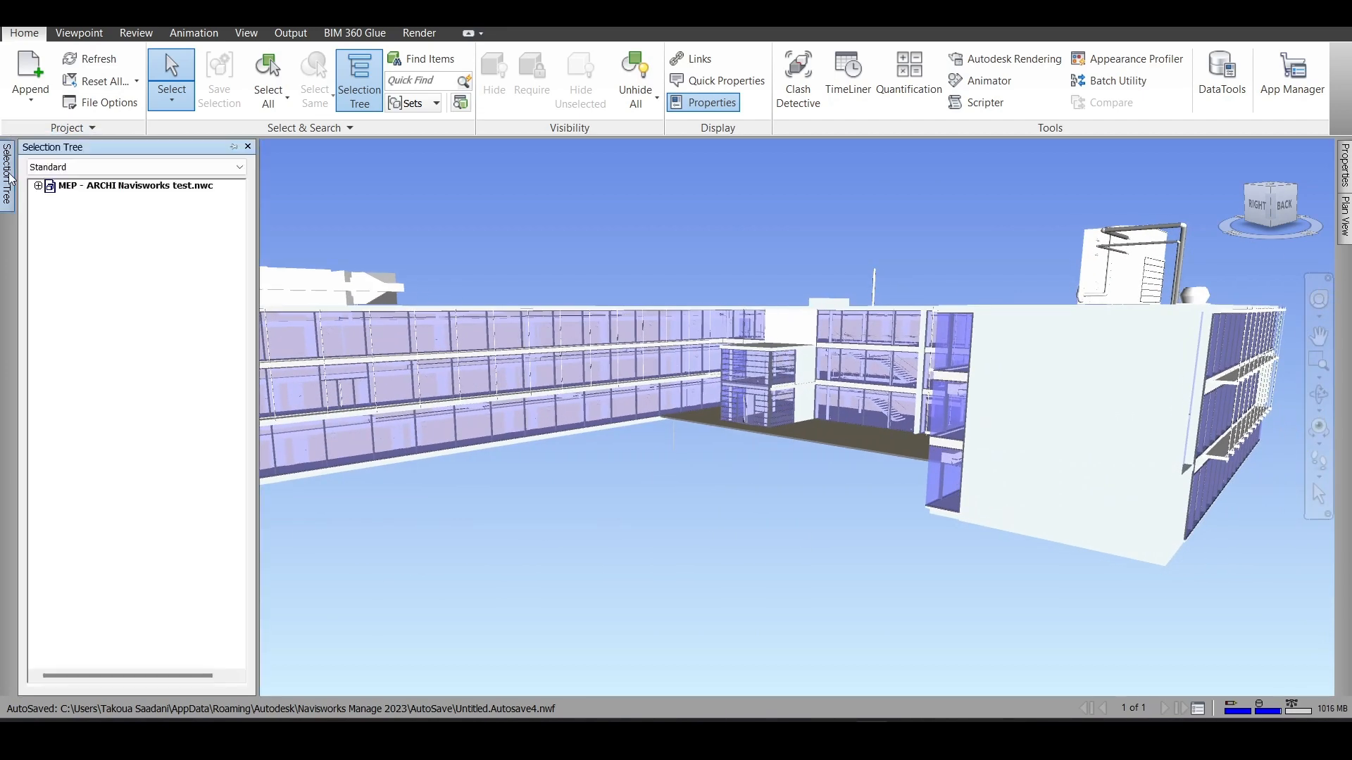
pyautogui.click(235, 147)
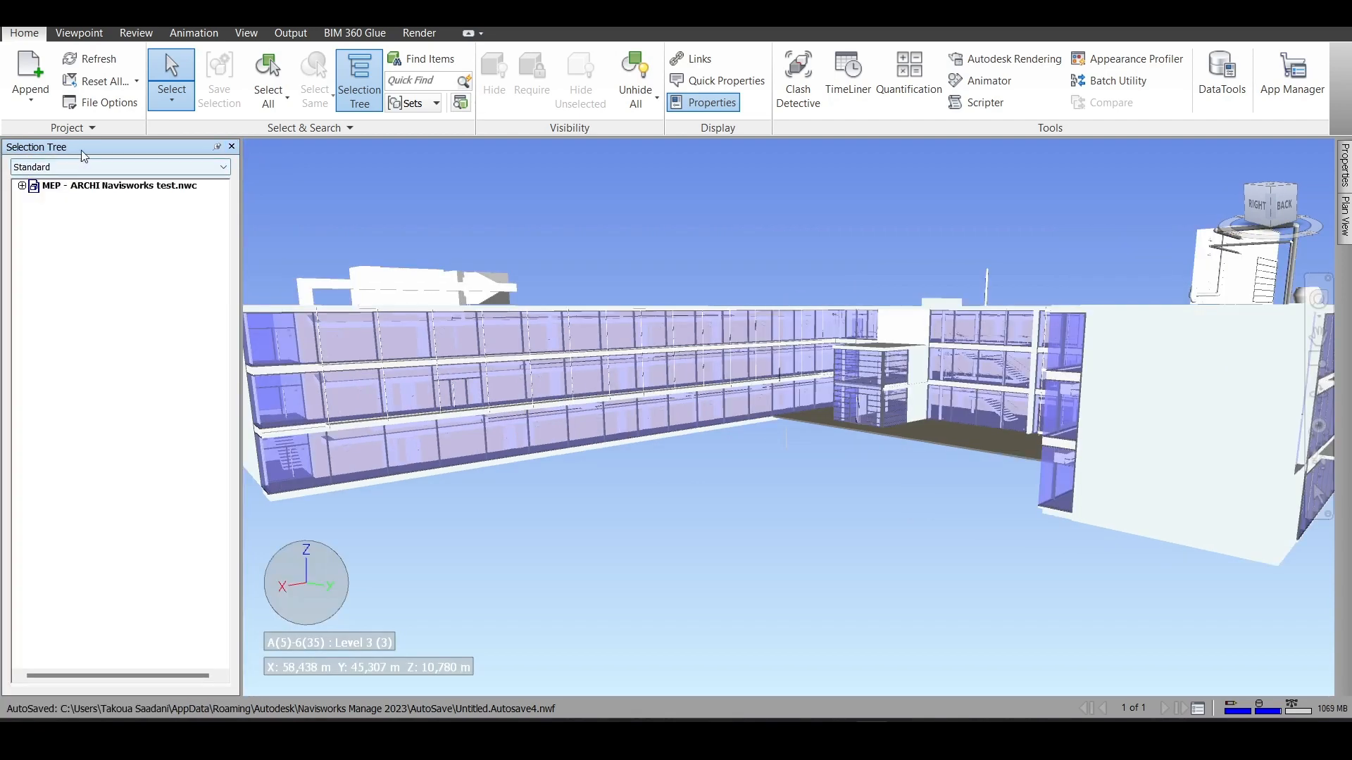
pyautogui.click(217, 147)
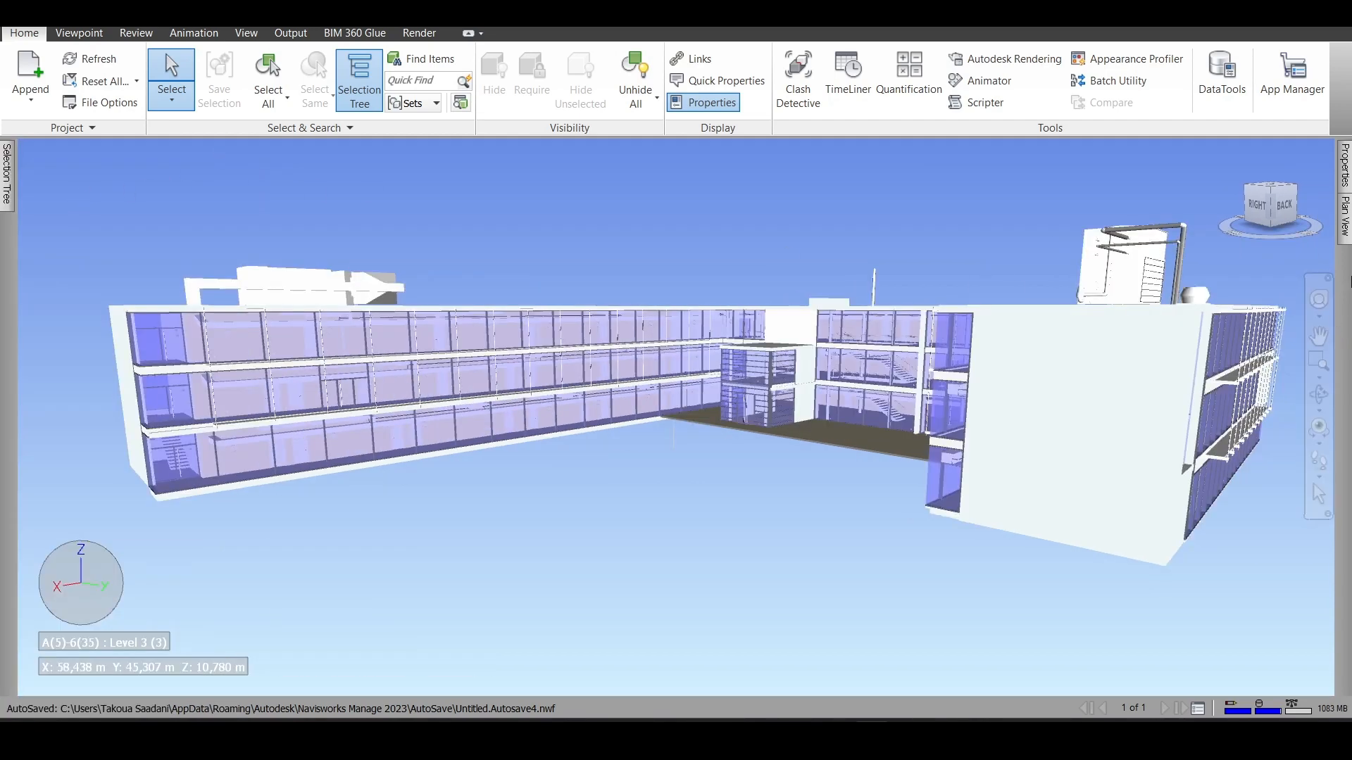
pyautogui.moveTo(1345, 181)
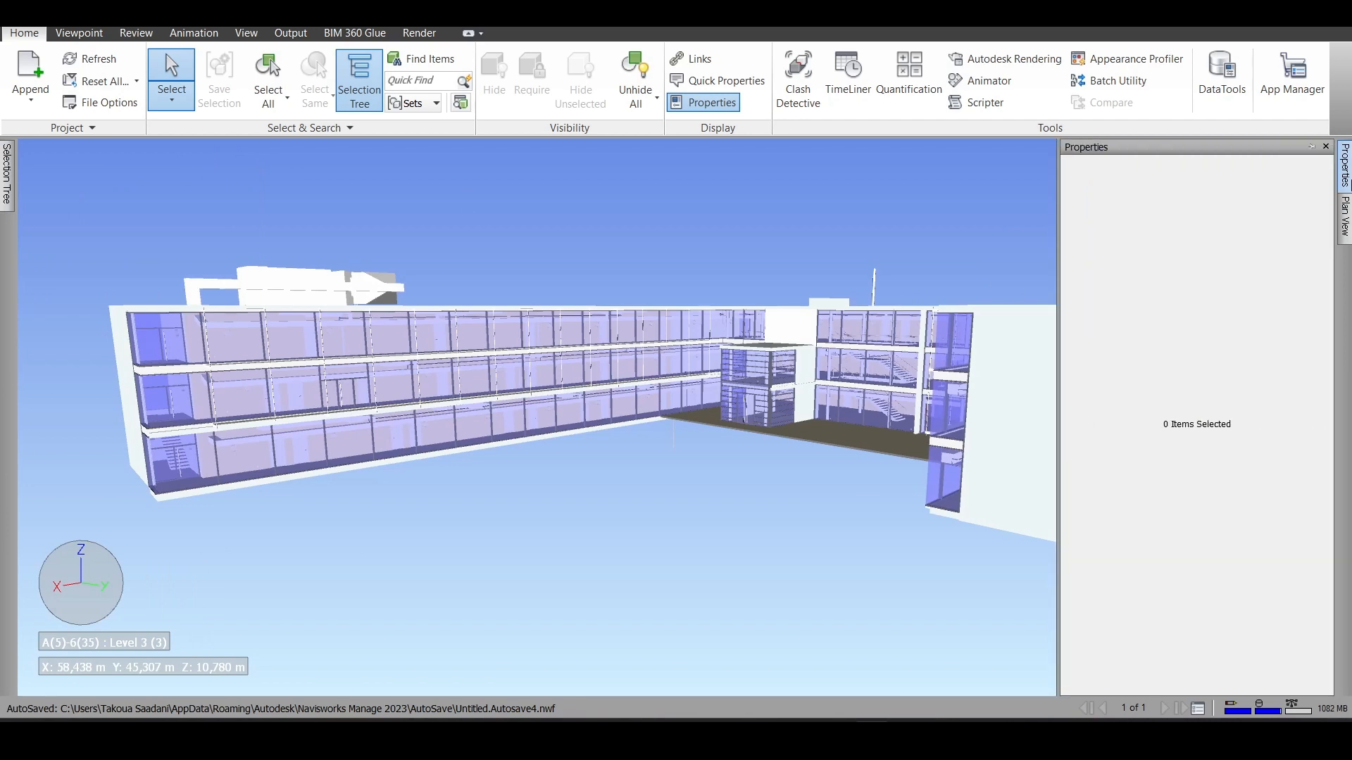
pyautogui.moveTo(1345, 225)
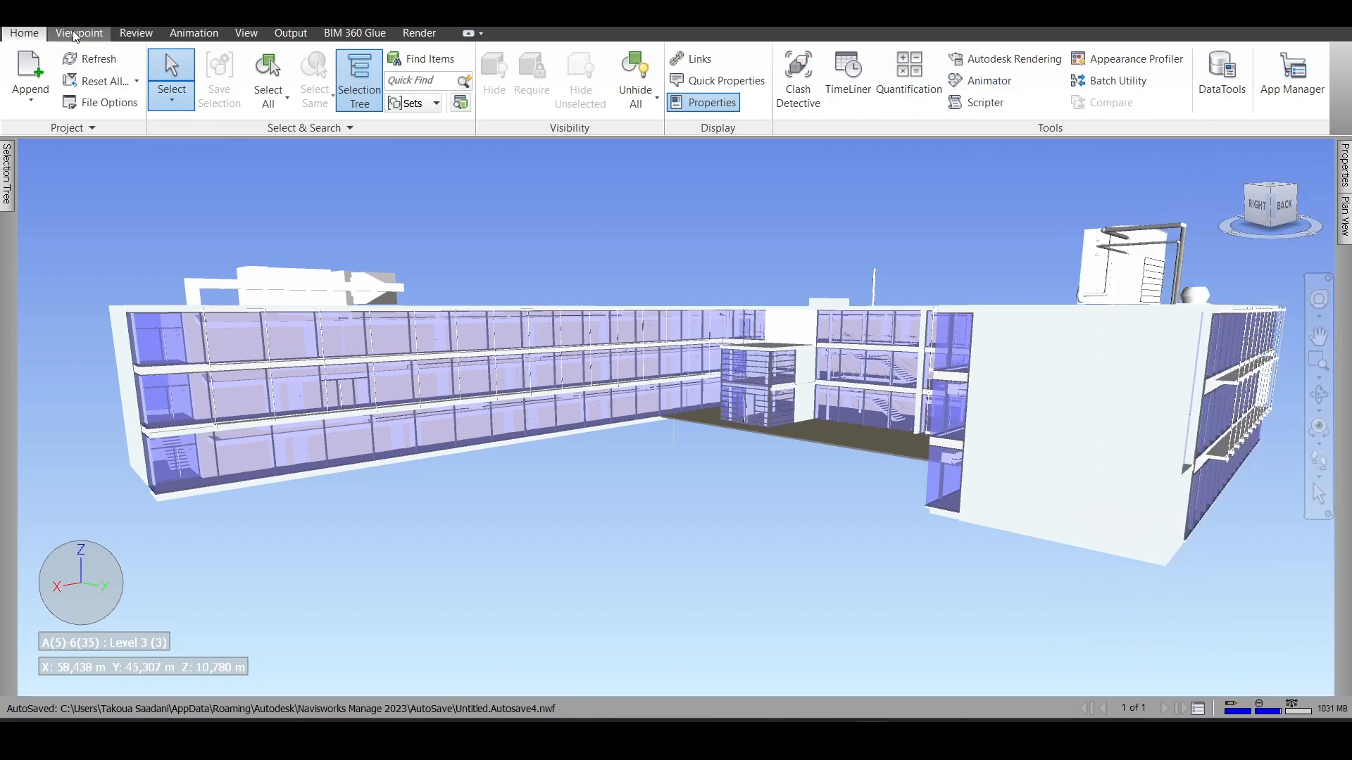
# - Look through the view and viewpoint tools and orbit to an elevated view of the building's right and back sides
pyautogui.click(244, 36)
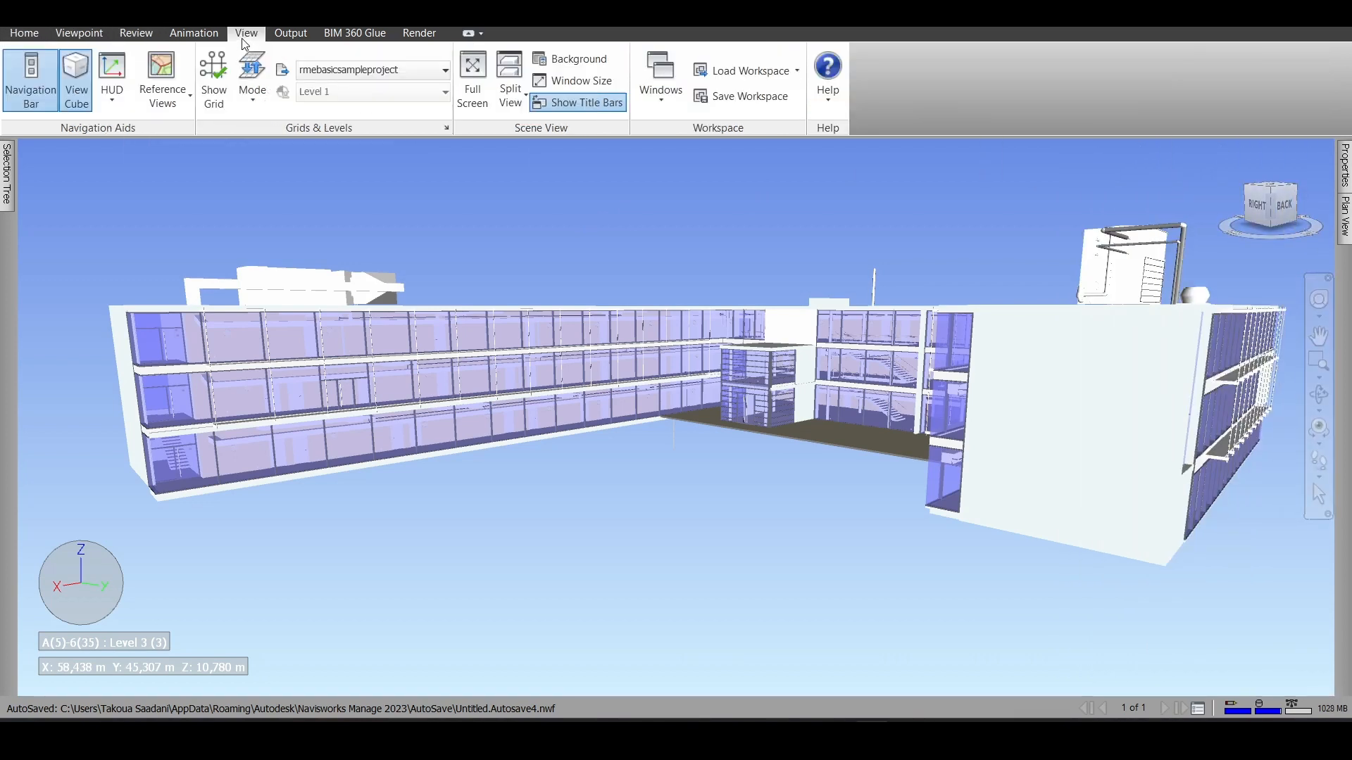
pyautogui.click(79, 34)
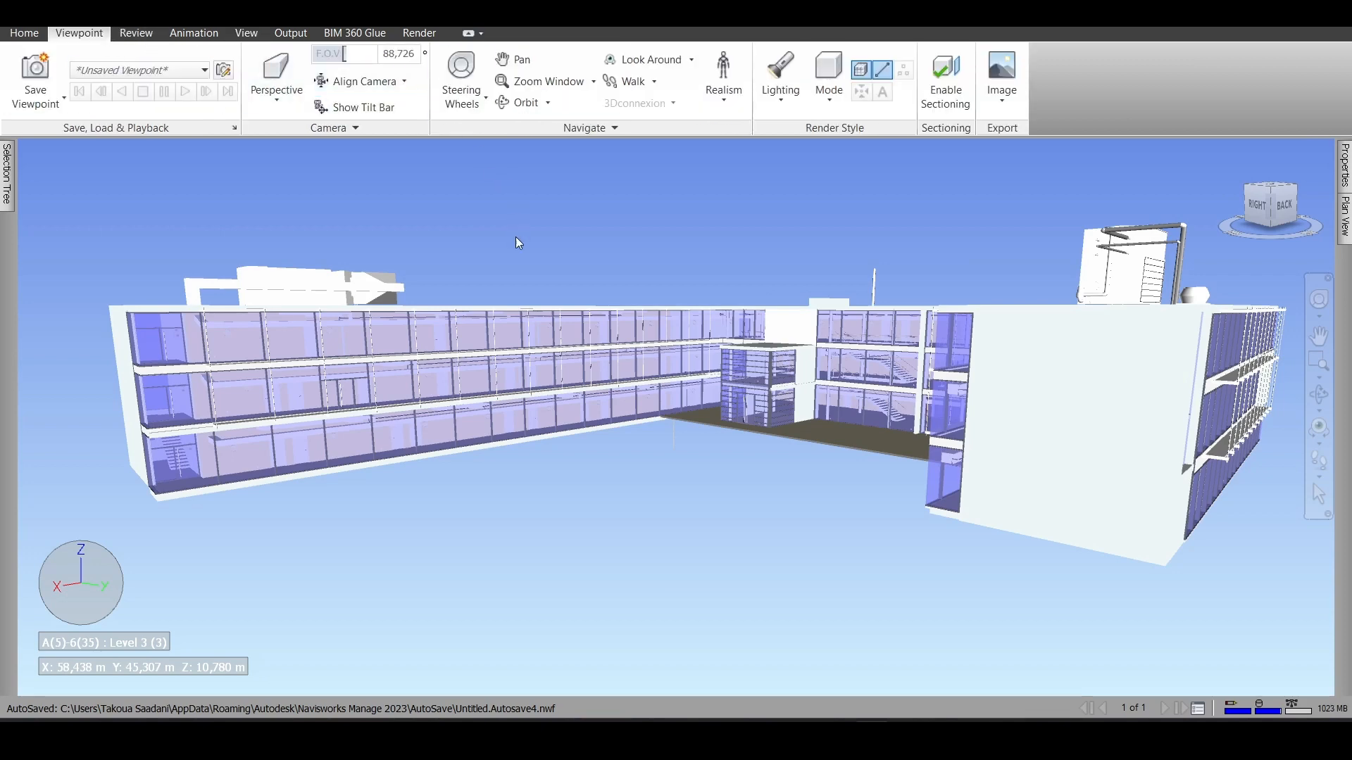
pyautogui.scroll(-3, 576, 292)
pyautogui.scroll(3, 589, 223)
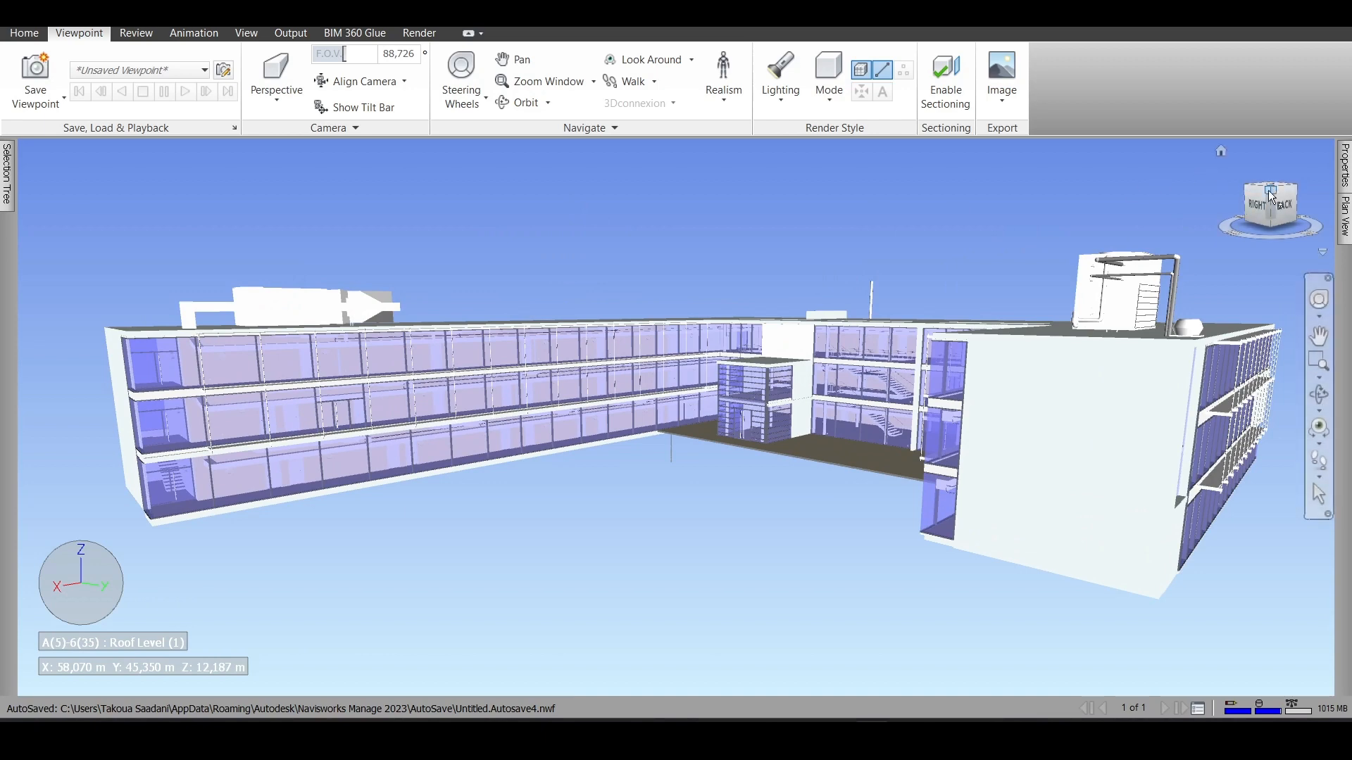
pyautogui.keyDown('shift'); pyautogui.moveTo(872, 218); pyautogui.dragTo(1063, 309, button='middle'); pyautogui.keyUp('shift')
pyautogui.scroll(-3, 609, 292)
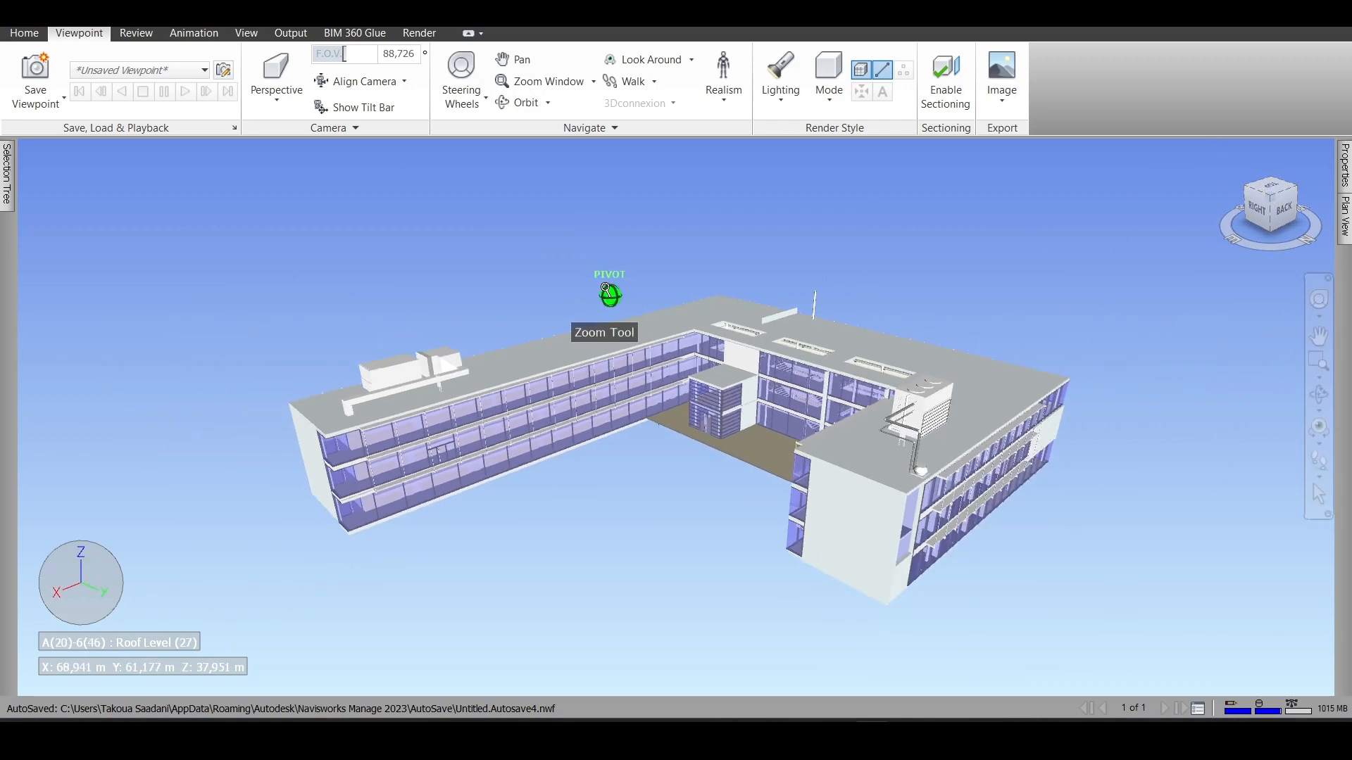
pyautogui.scroll(4, 523, 502)
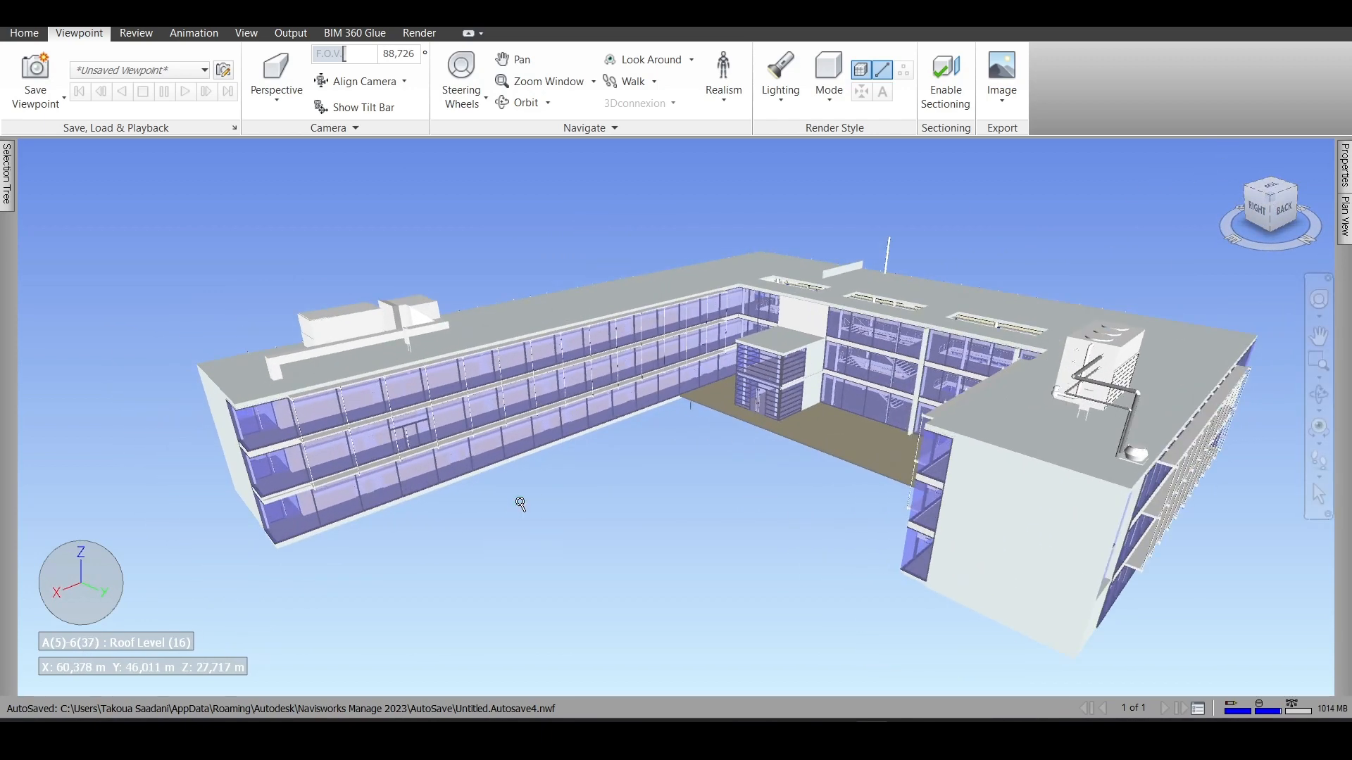
# - Open the Options Editor and display the general Auto-Save settings
pyautogui.click(15, 15)
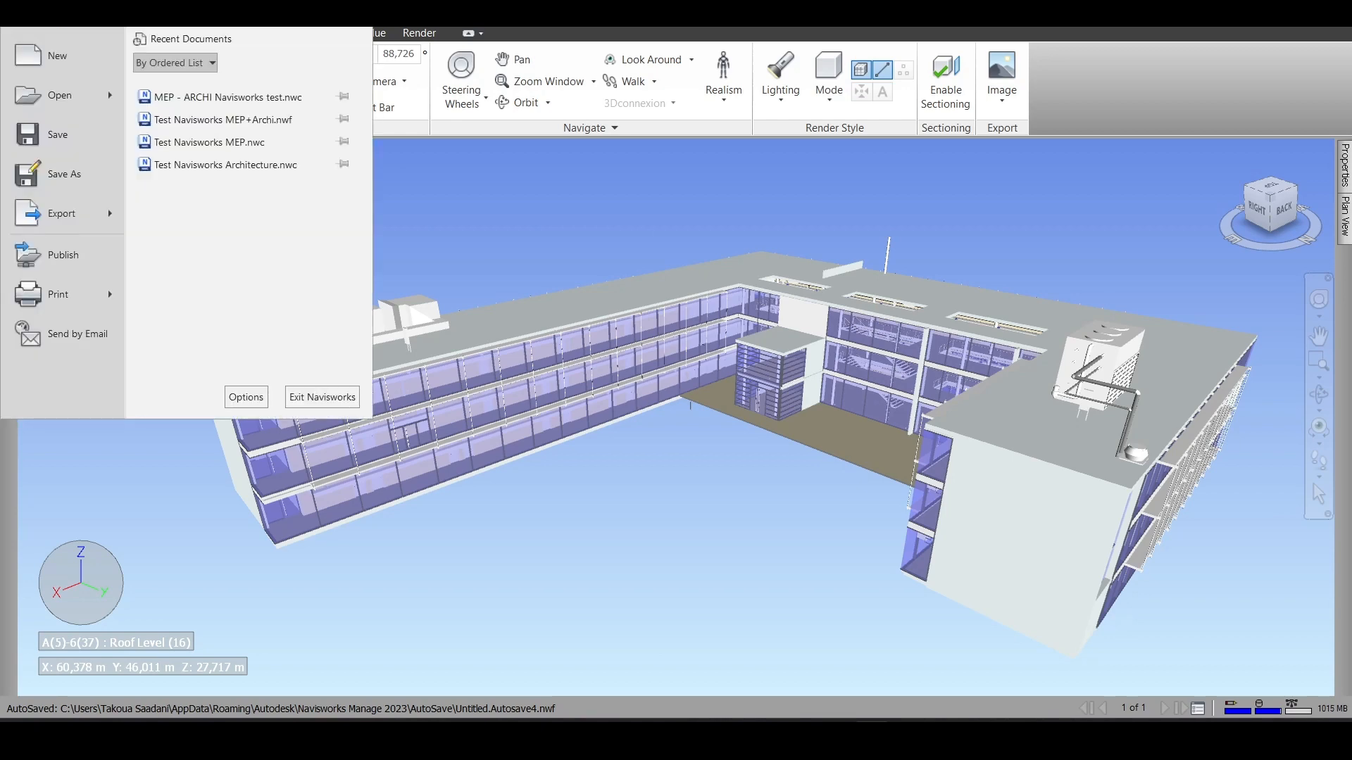
pyautogui.click(239, 398)
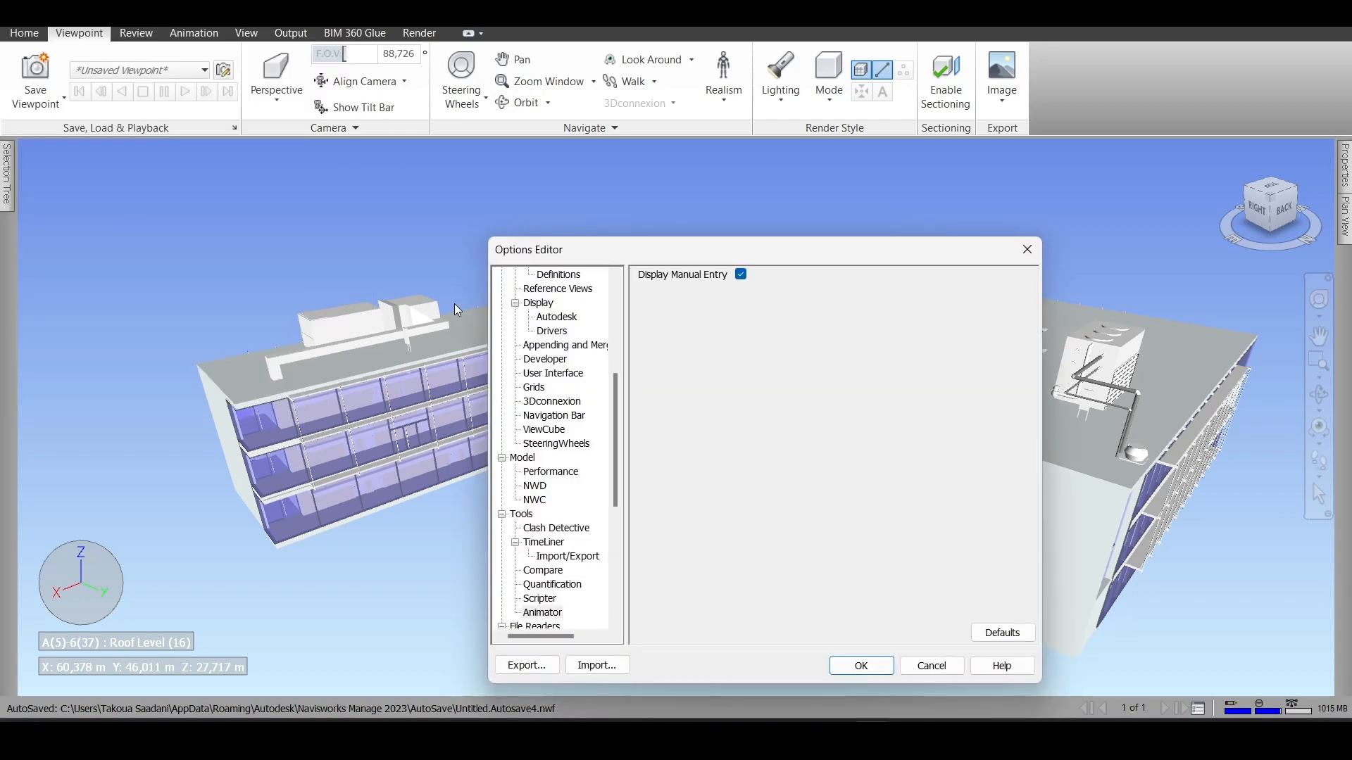
pyautogui.scroll(2, 552, 348)
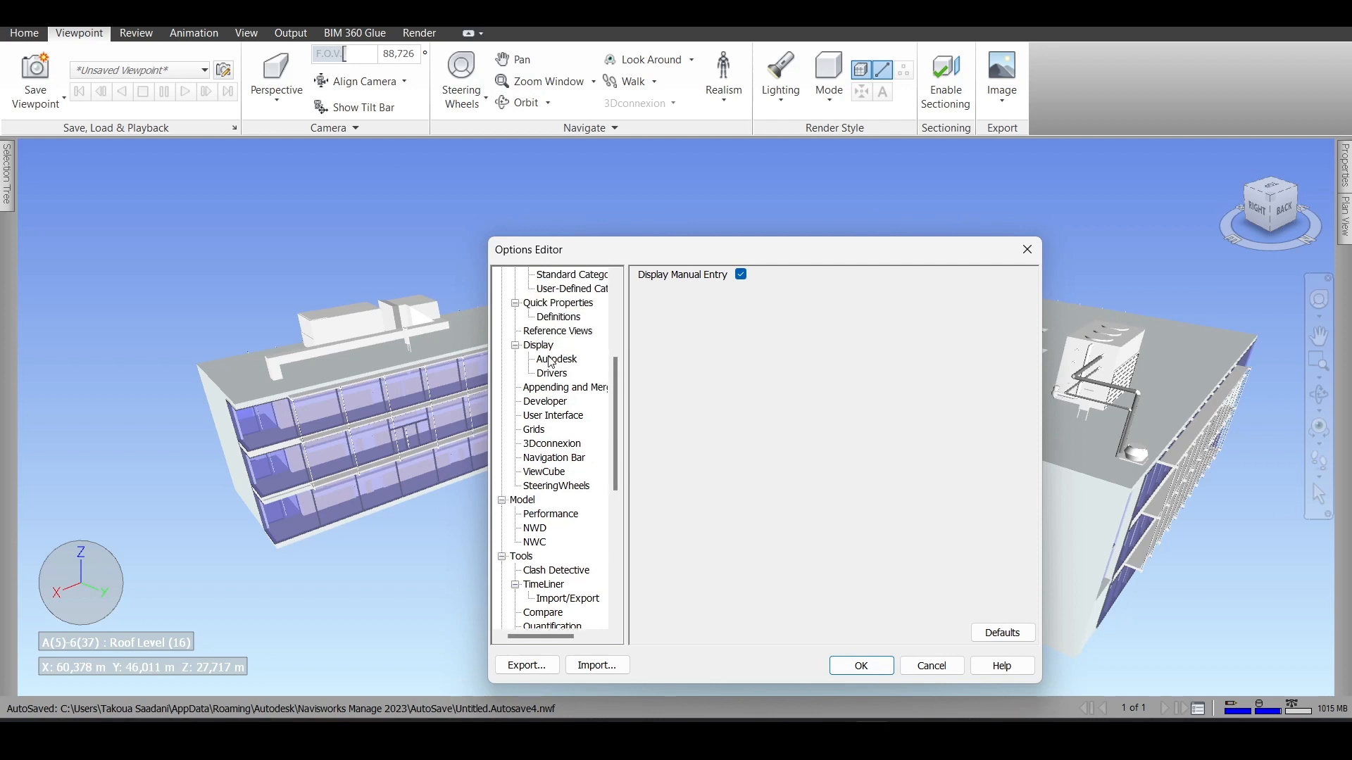
pyautogui.scroll(4, 551, 360)
pyautogui.click(525, 275)
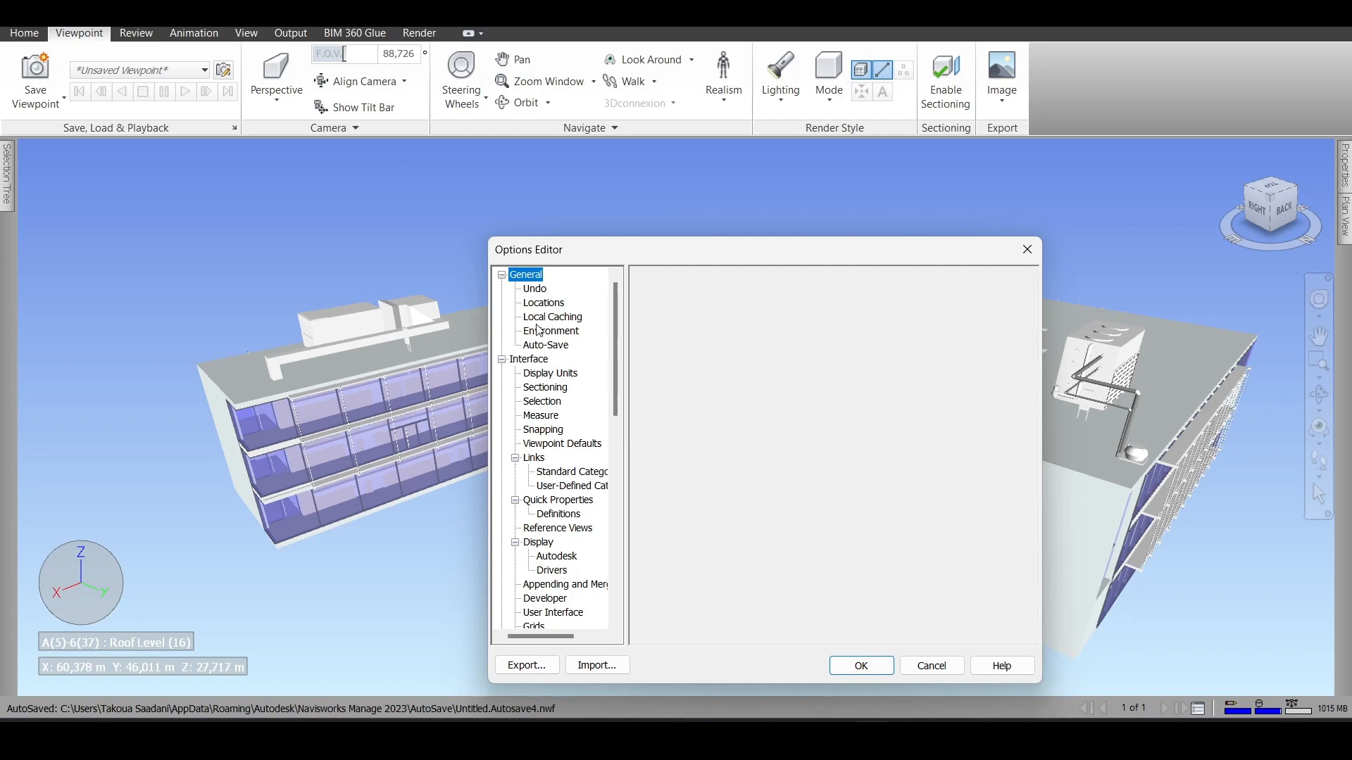
pyautogui.click(561, 346)
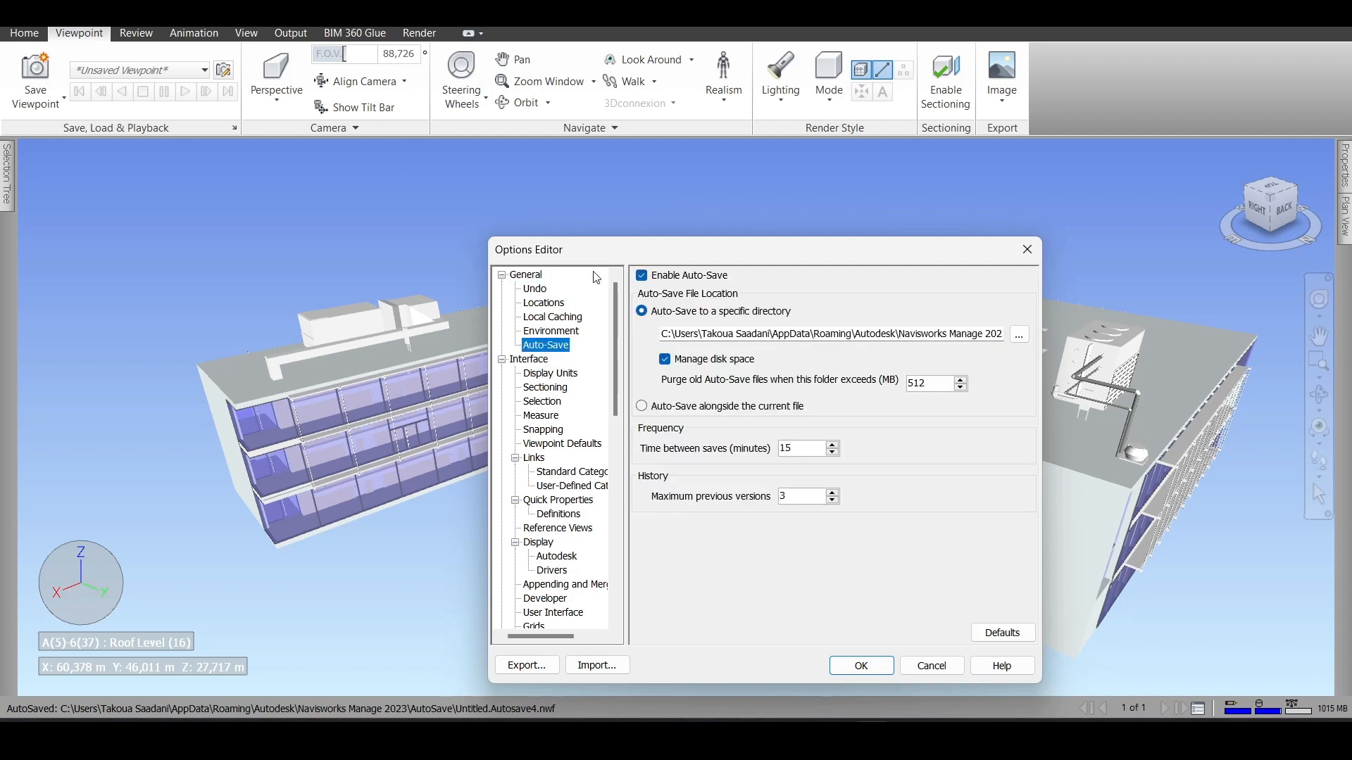
# - Widen the Options Editor window and reposition it over the scene
pyautogui.moveTo(609, 258); pyautogui.dragTo(498, 185)
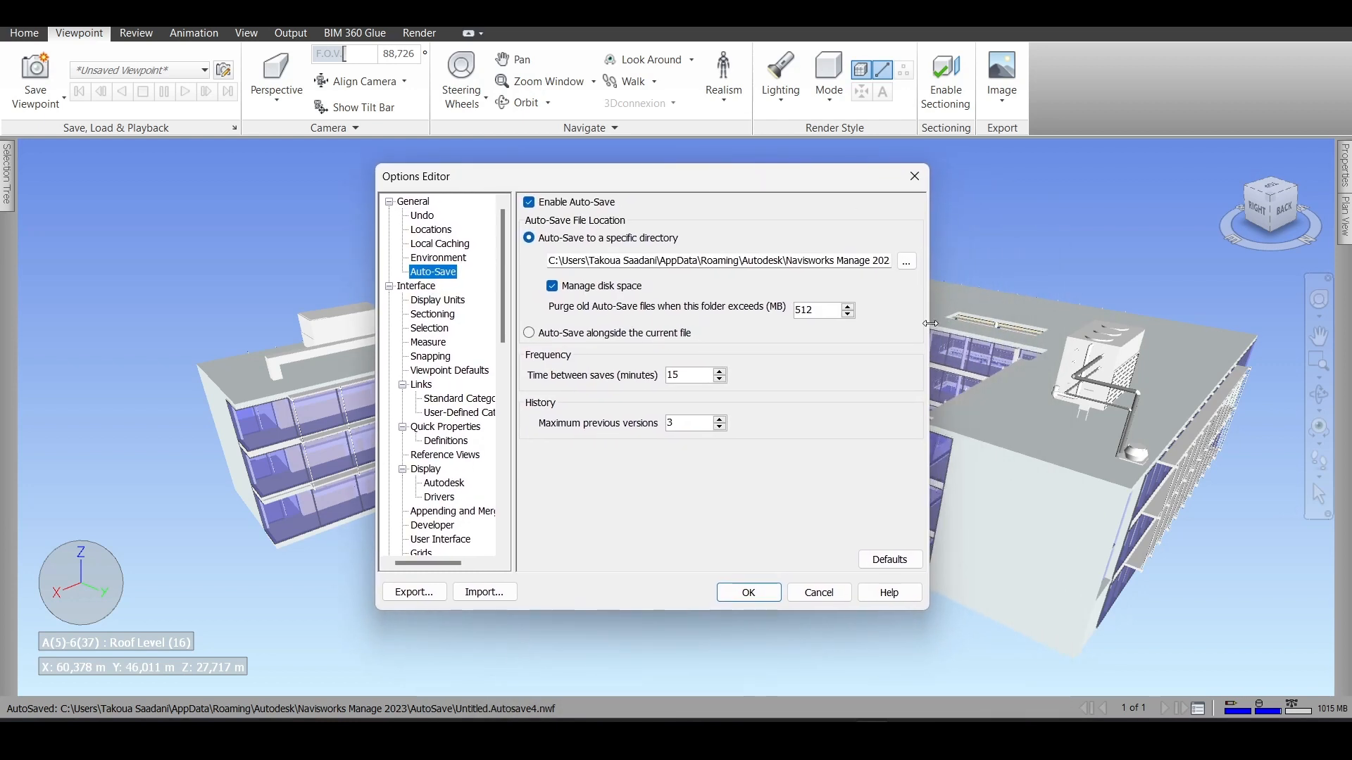
pyautogui.moveTo(930, 323); pyautogui.dragTo(1169, 323)
pyautogui.moveTo(850, 176); pyautogui.dragTo(773, 188)
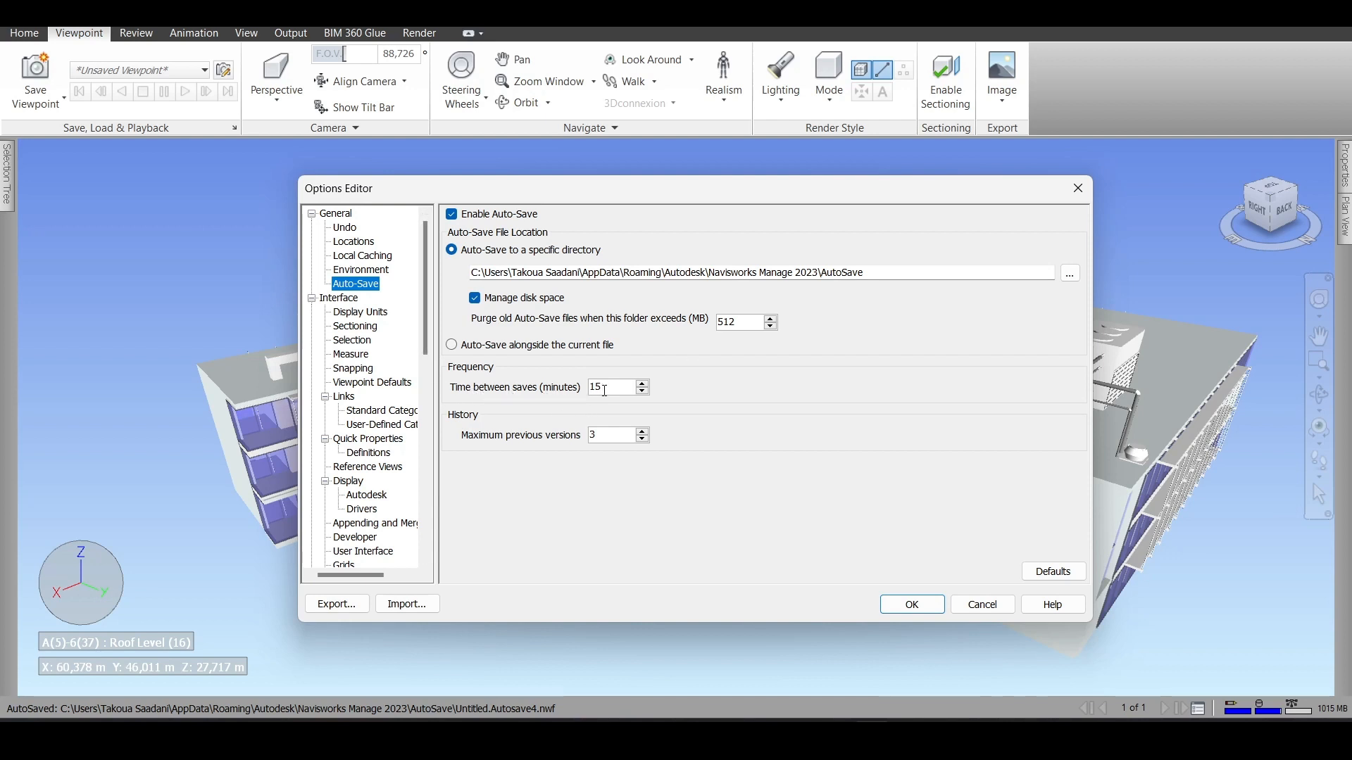
# - In the interface display units, keep Meters as the linear units and set the decimal places to 2
pyautogui.click(375, 317)
pyautogui.click(614, 216)
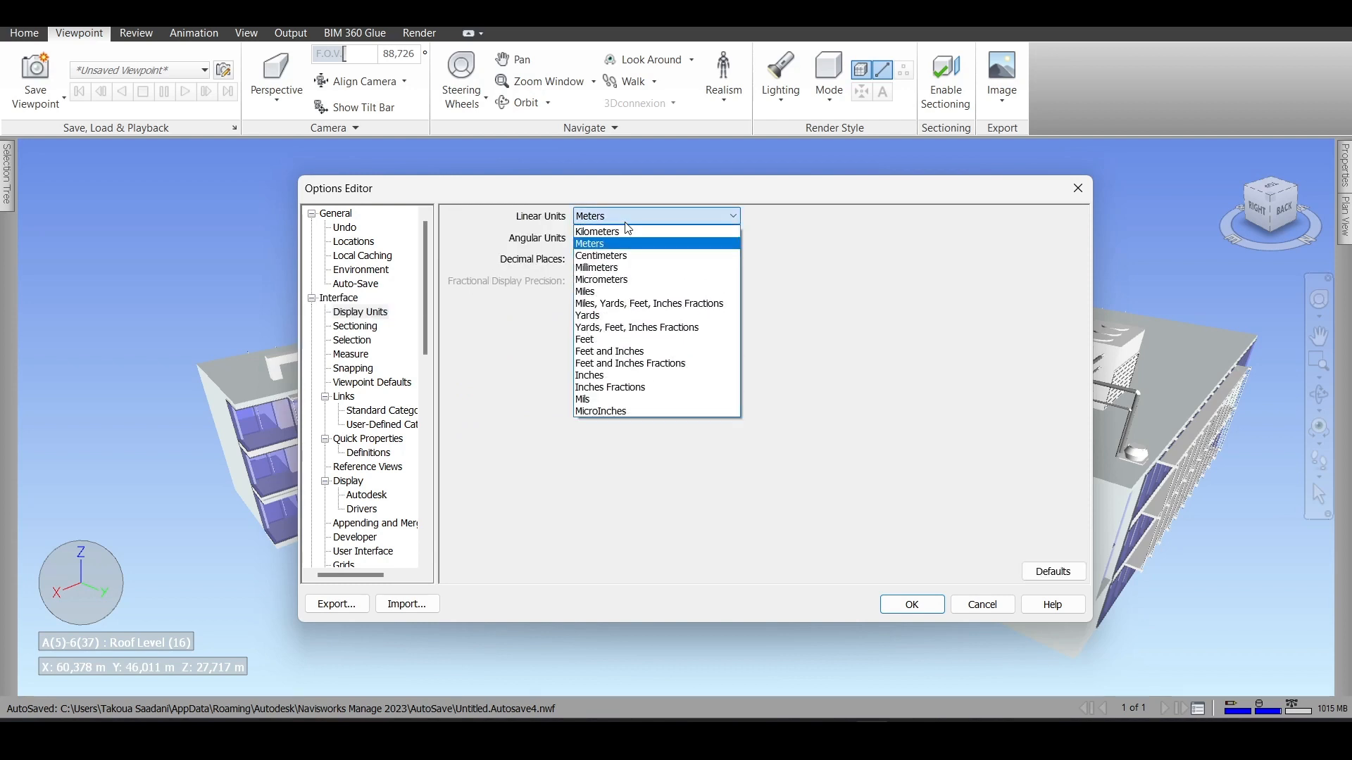
pyautogui.click(608, 244)
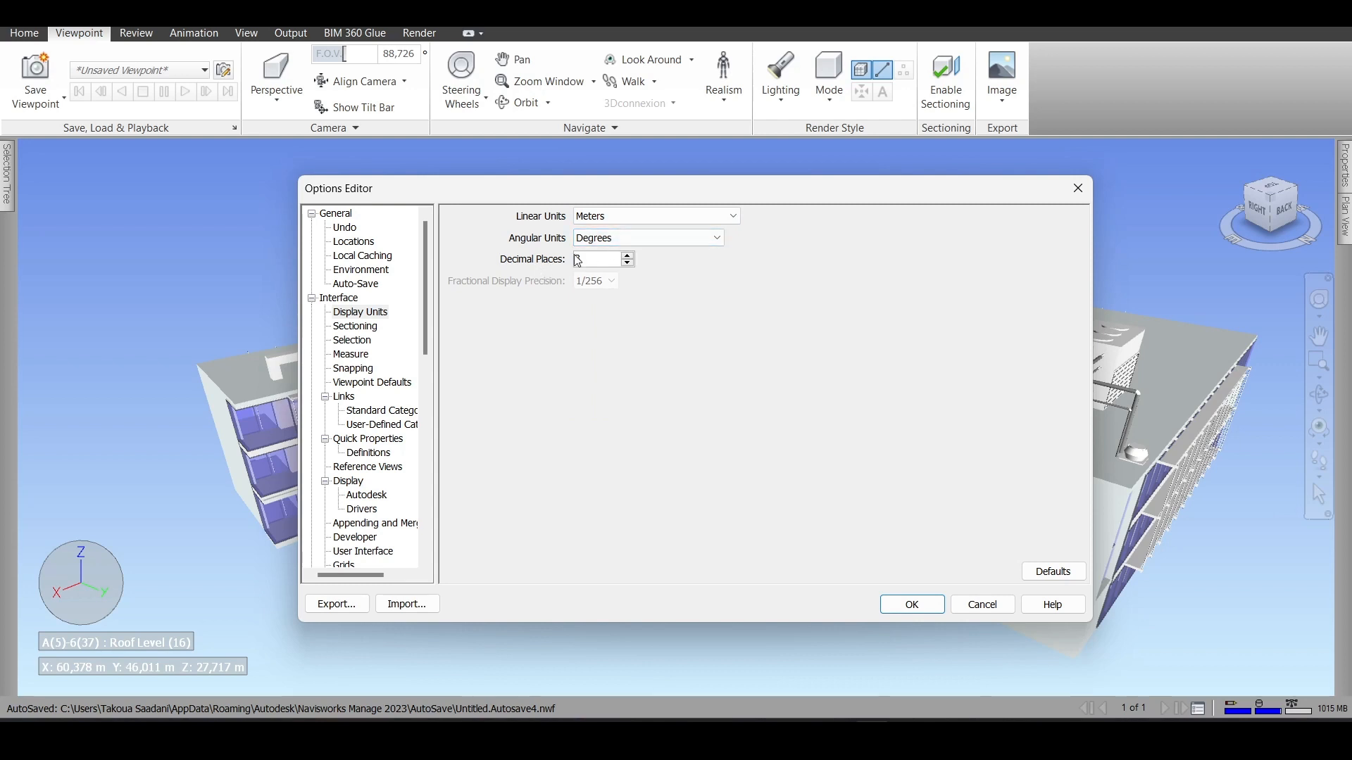
pyautogui.click(627, 263)
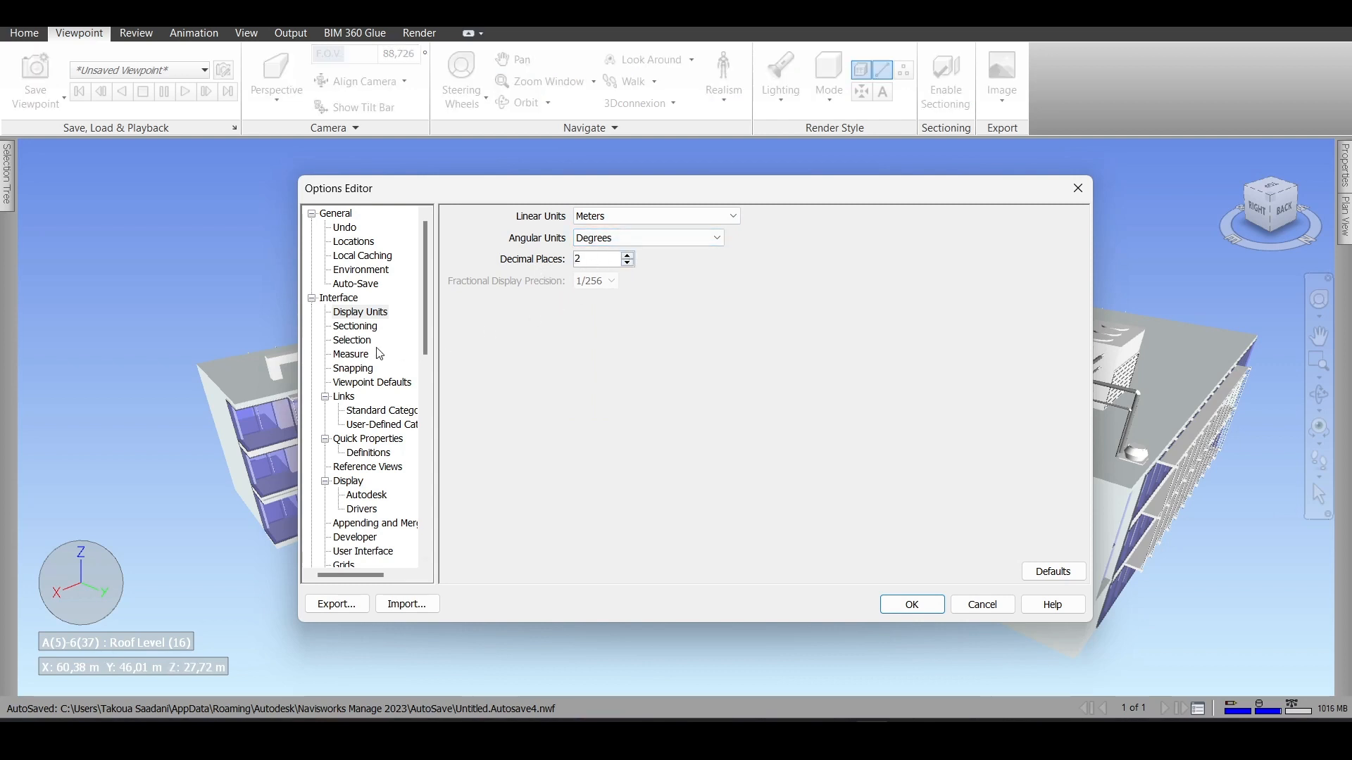
# - Review the Sectioning capping options and the available outline colors without choosing another color
pyautogui.click(355, 326)
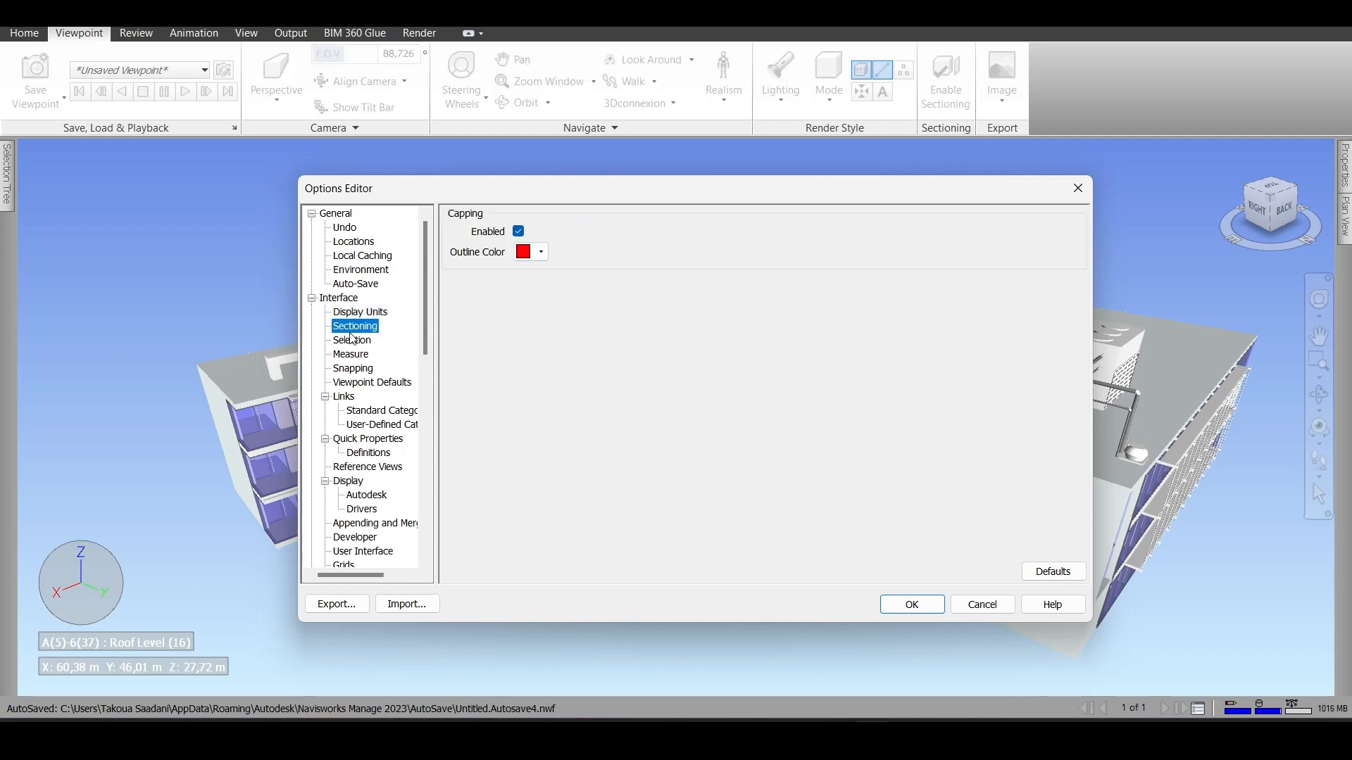
pyautogui.click(540, 252)
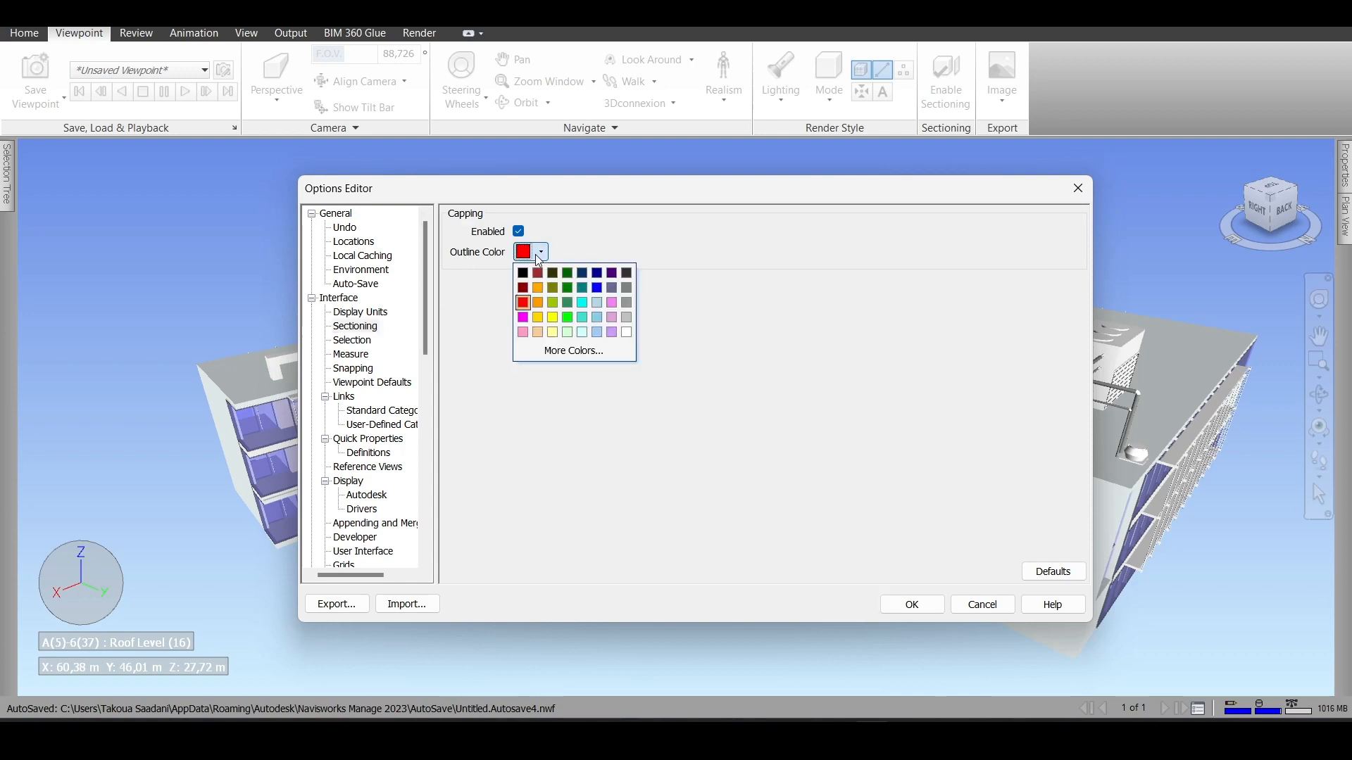
pyautogui.click(477, 347)
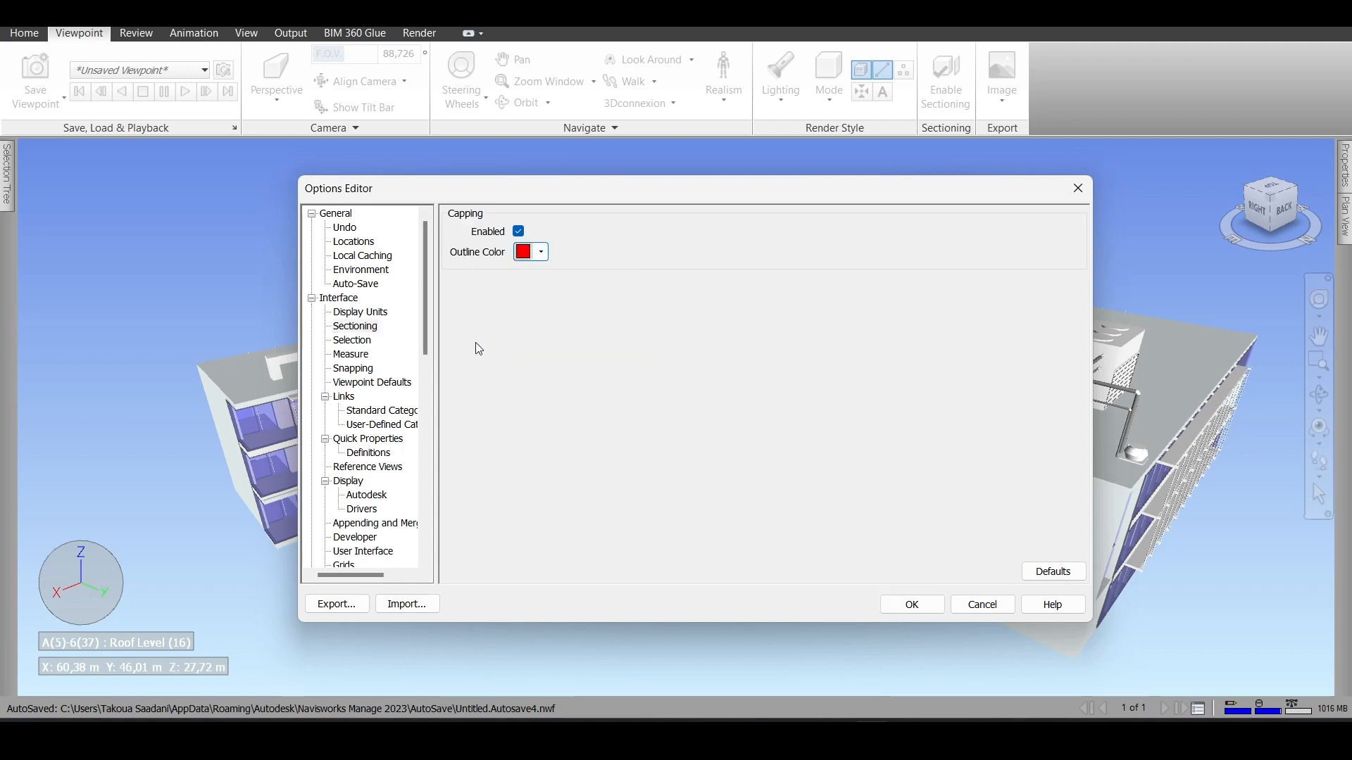
# - Set the highlight color for selected objects to yellow in the Selection options
pyautogui.click(350, 340)
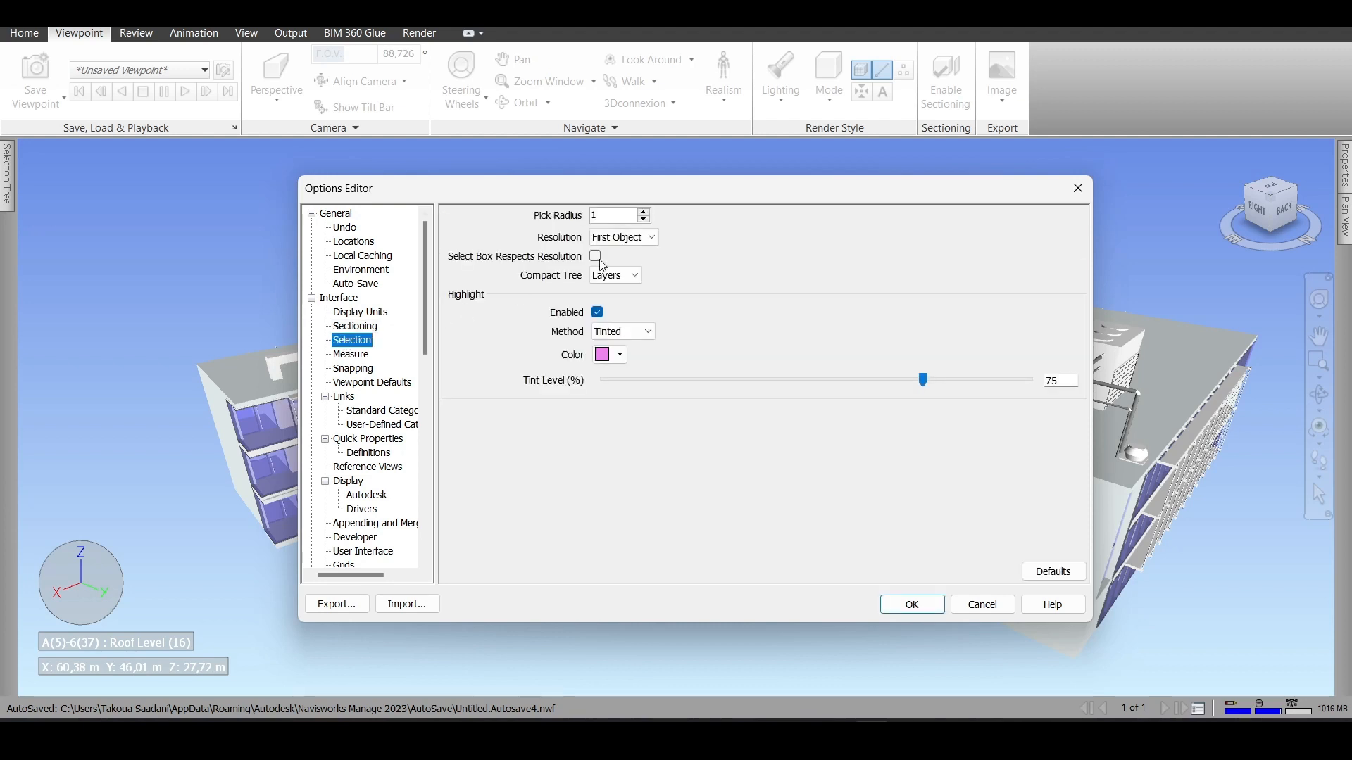
pyautogui.click(619, 355)
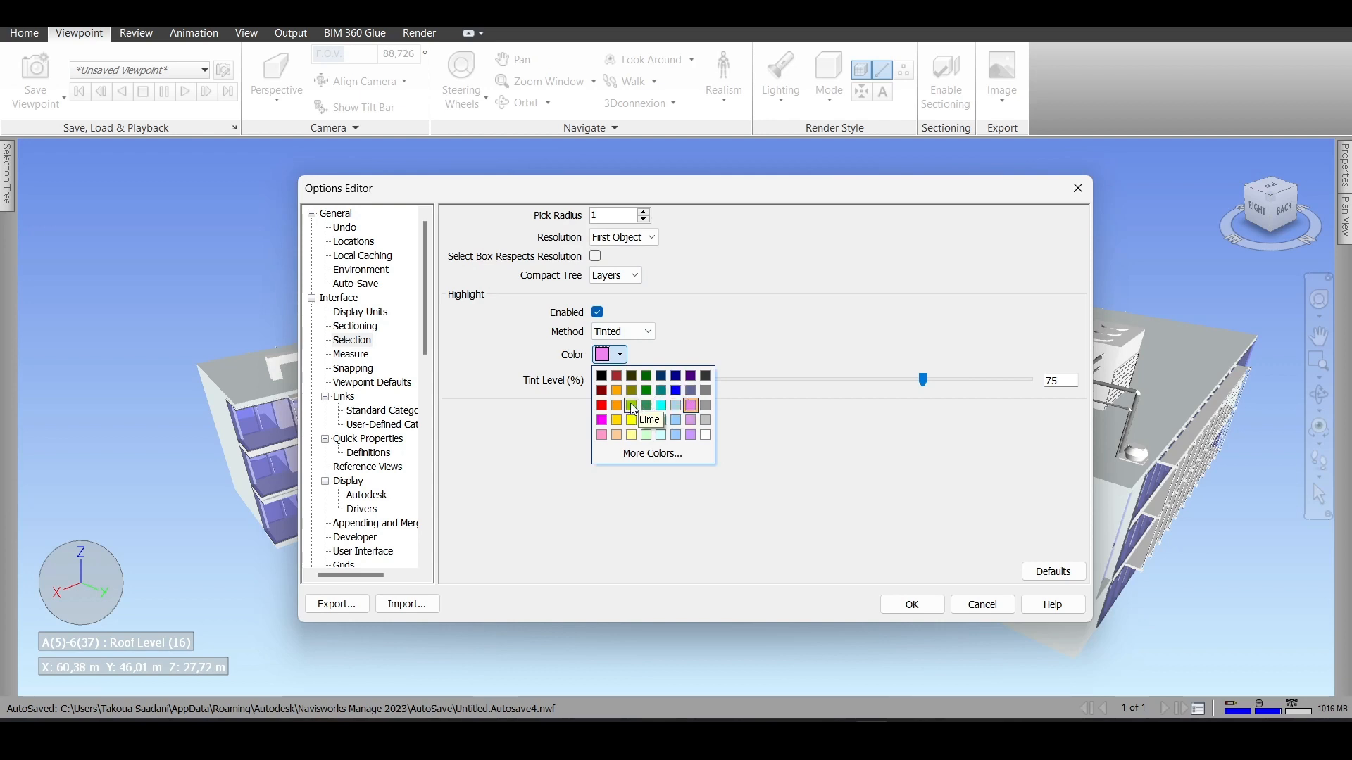
pyautogui.click(631, 420)
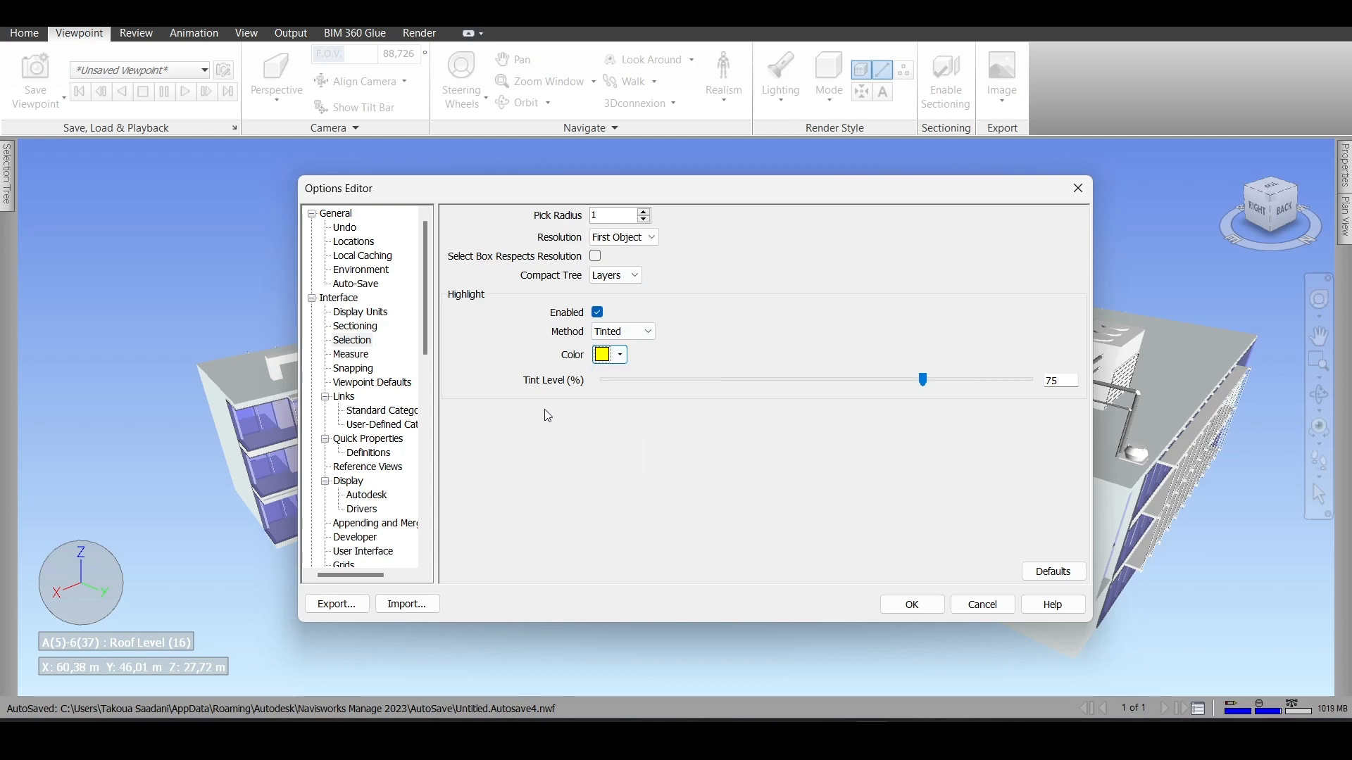
# - Review the Viewpoint Defaults, widen the option category tree and examine the Standard Categories settings for links
pyautogui.click(355, 383)
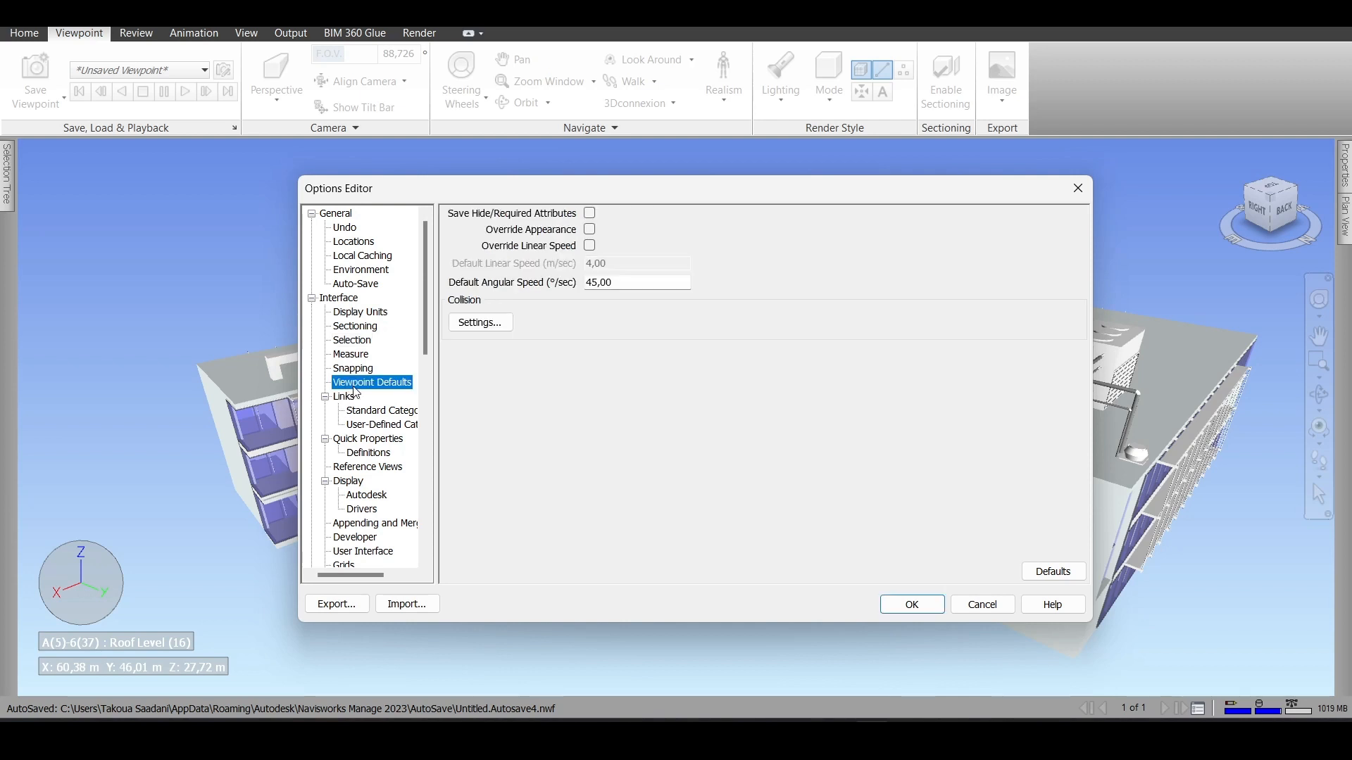
pyautogui.scroll(-1, 359, 403)
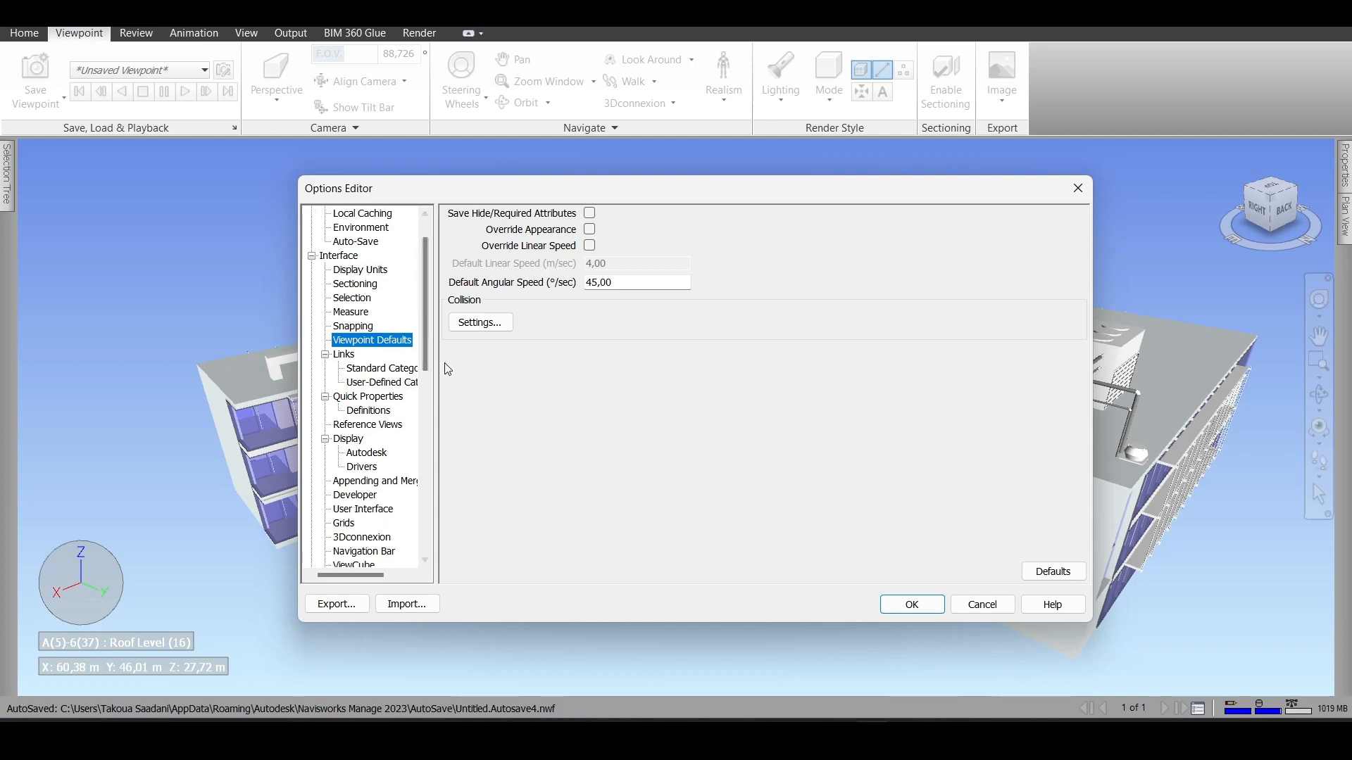
pyautogui.moveTo(437, 365); pyautogui.dragTo(516, 373)
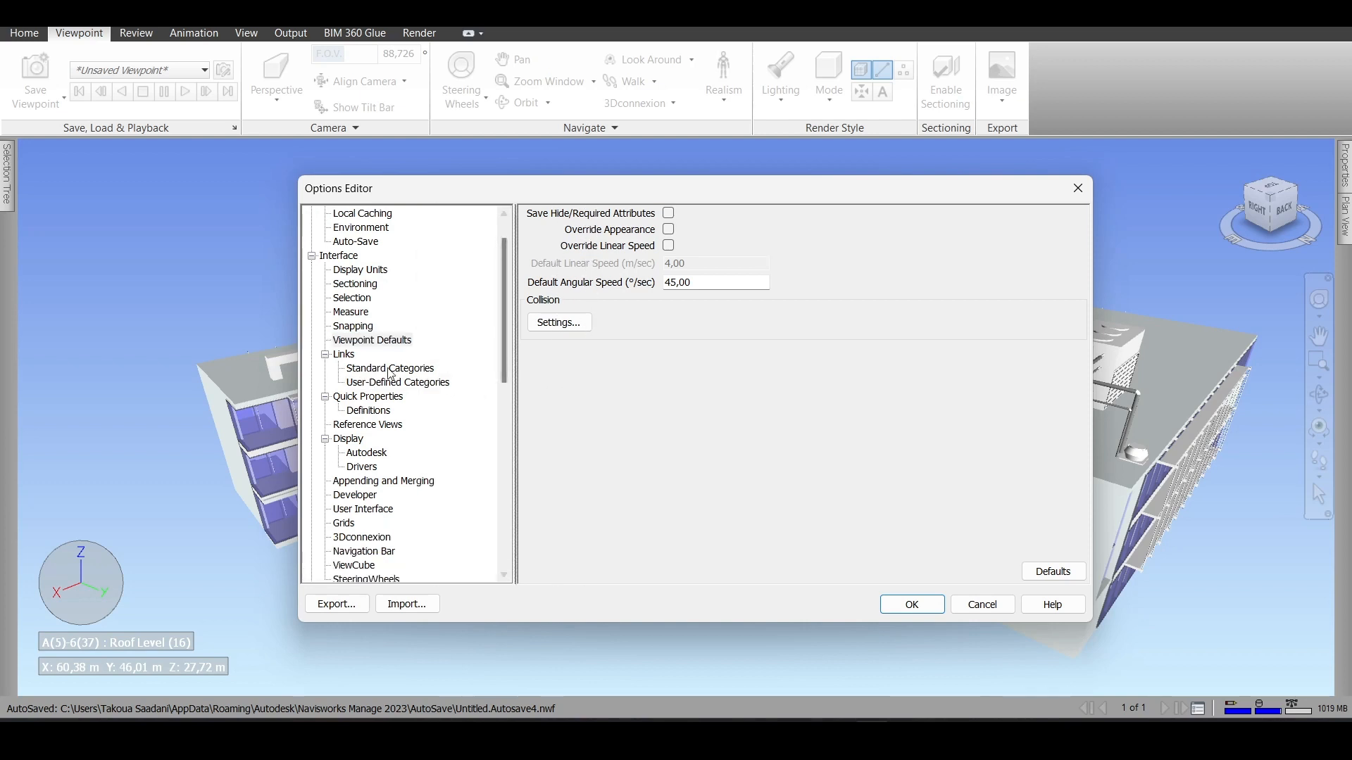
pyautogui.click(389, 370)
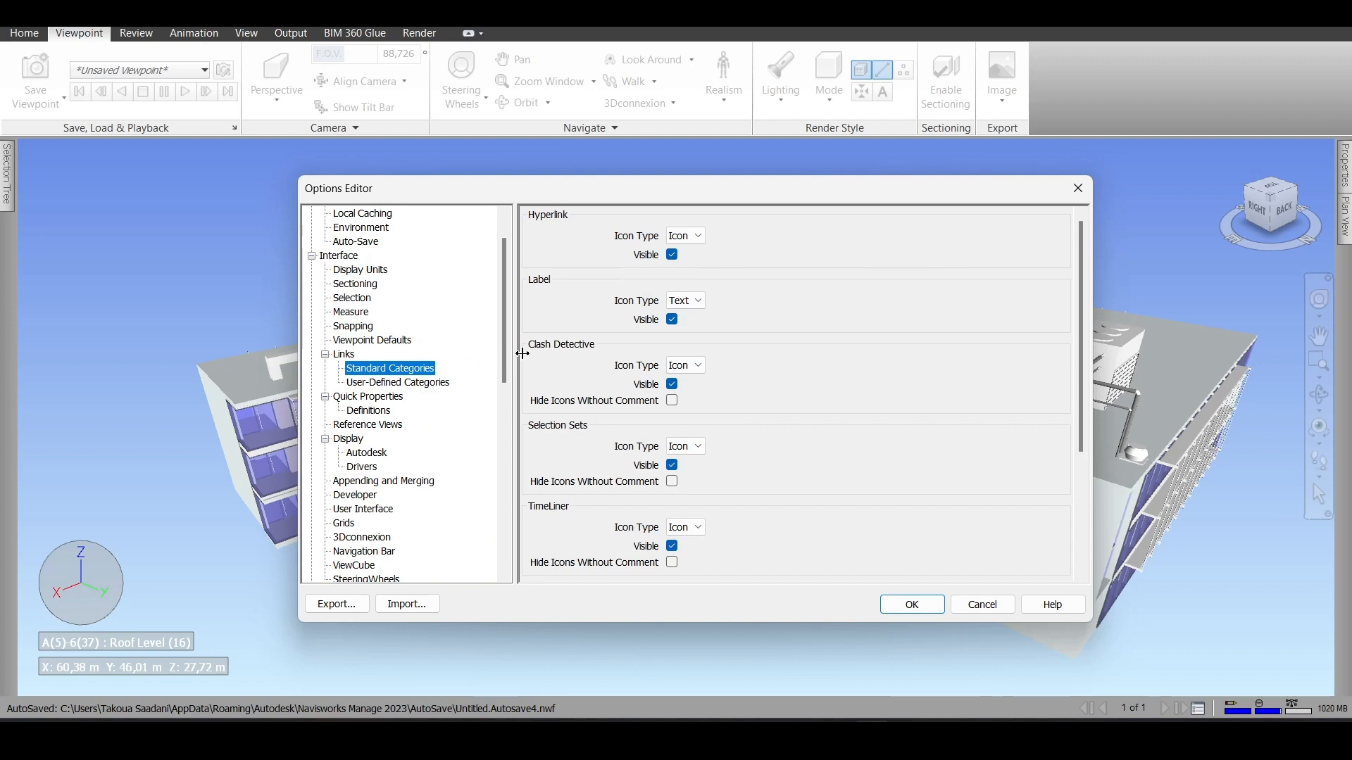
pyautogui.scroll(-4, 611, 384)
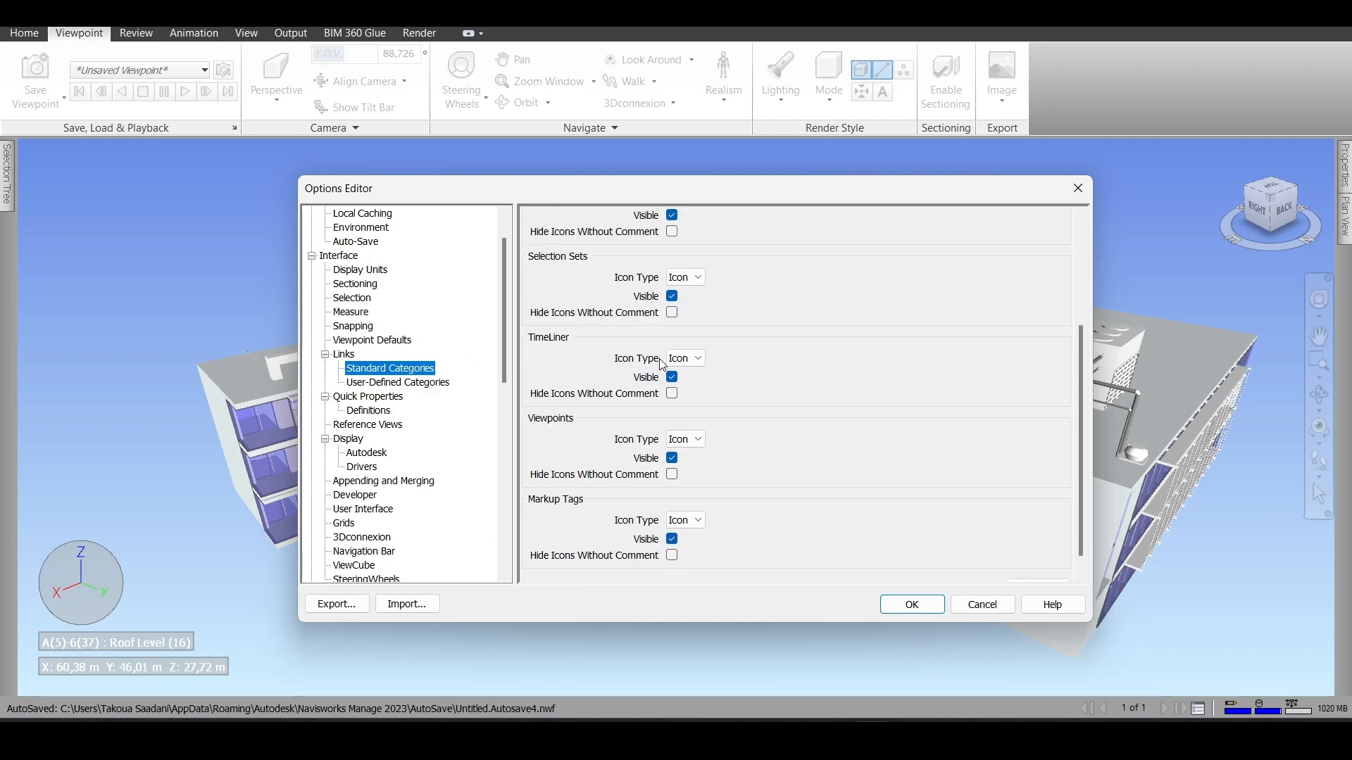
# - Examine the standard and user-defined link categories and the available display drivers in the interface options
pyautogui.scroll(4, 648, 396)
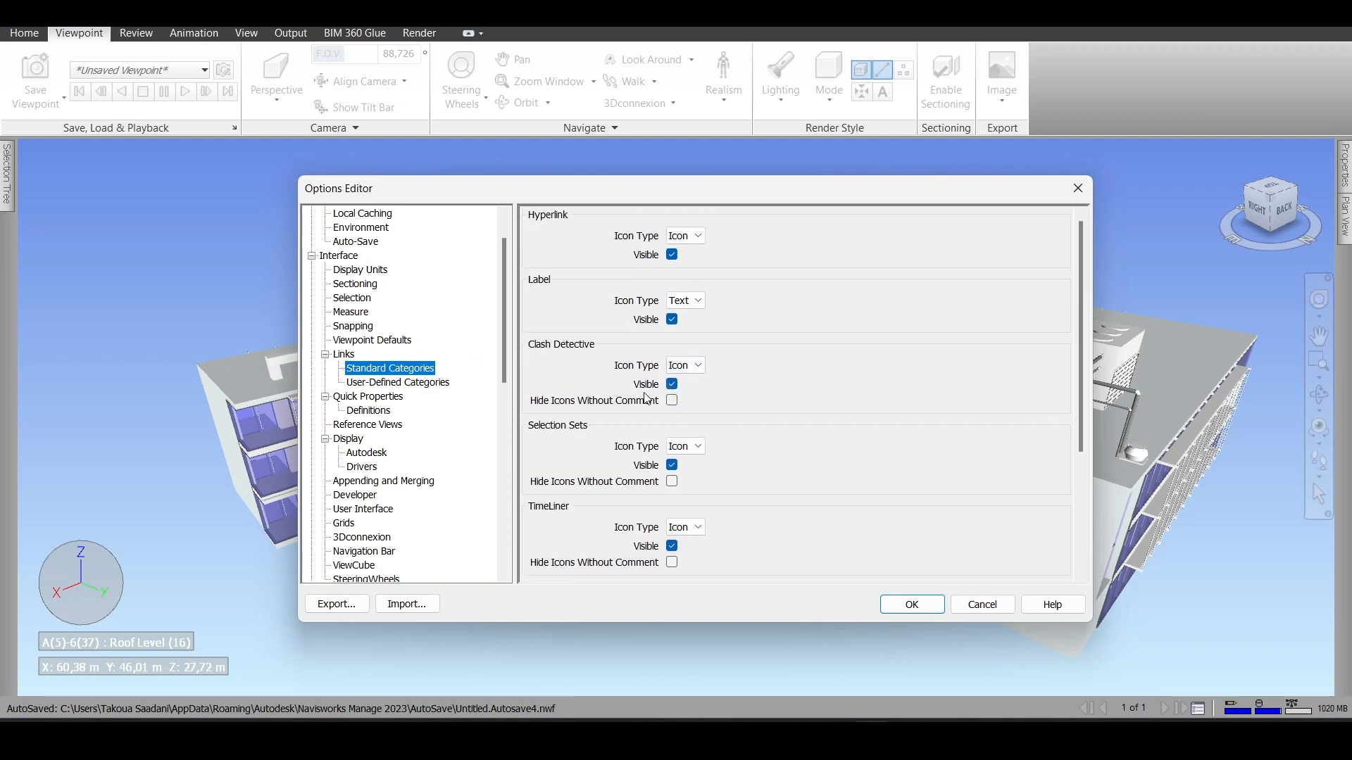
pyautogui.click(367, 383)
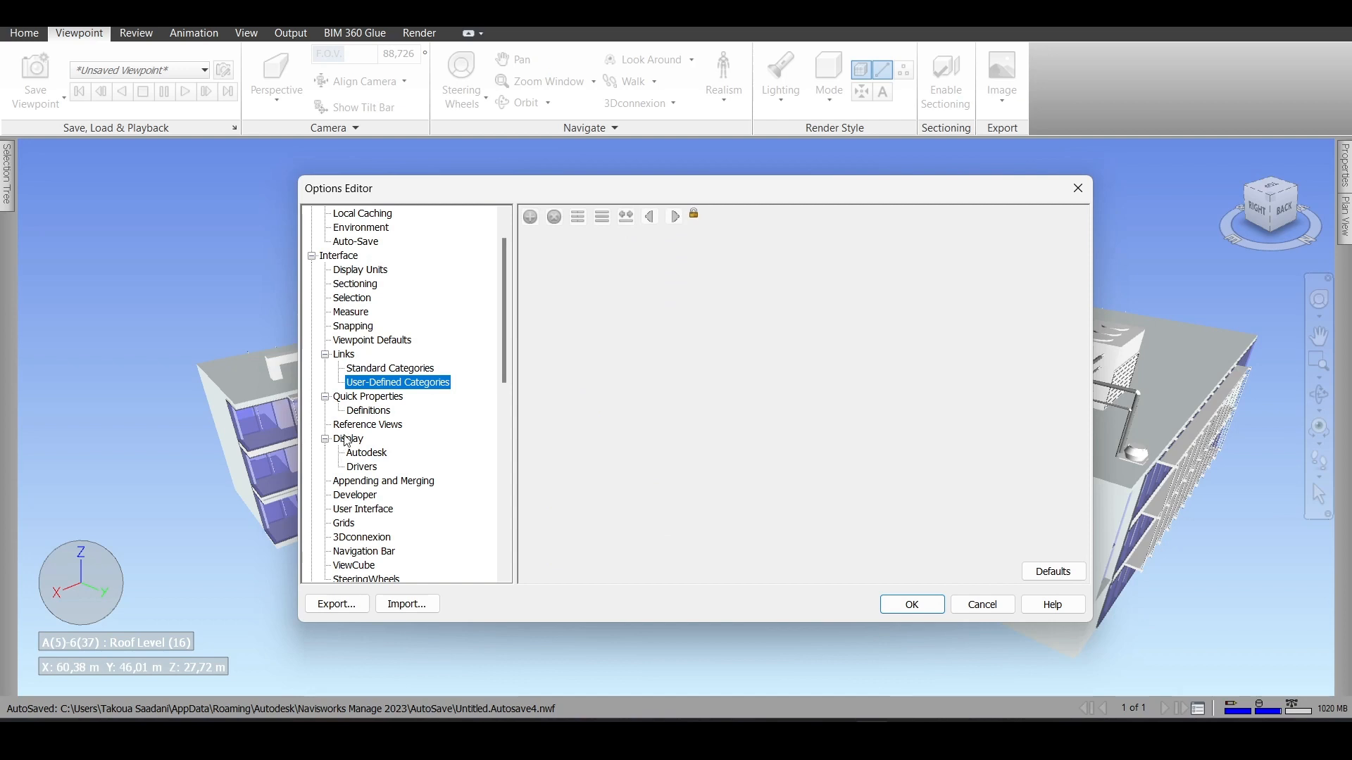
pyautogui.click(363, 468)
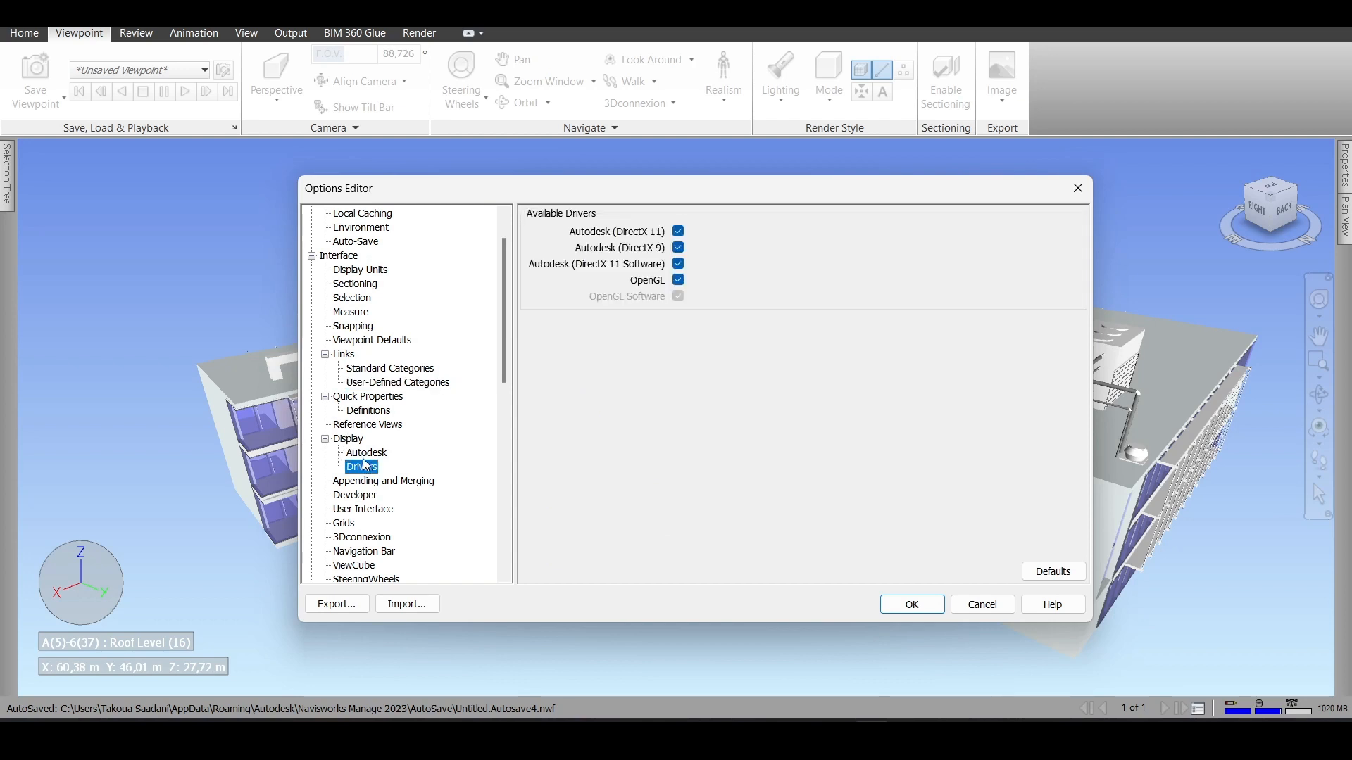
# - Try the Light theme in the User Interface options and return to the Dark theme
pyautogui.scroll(-1, 365, 458)
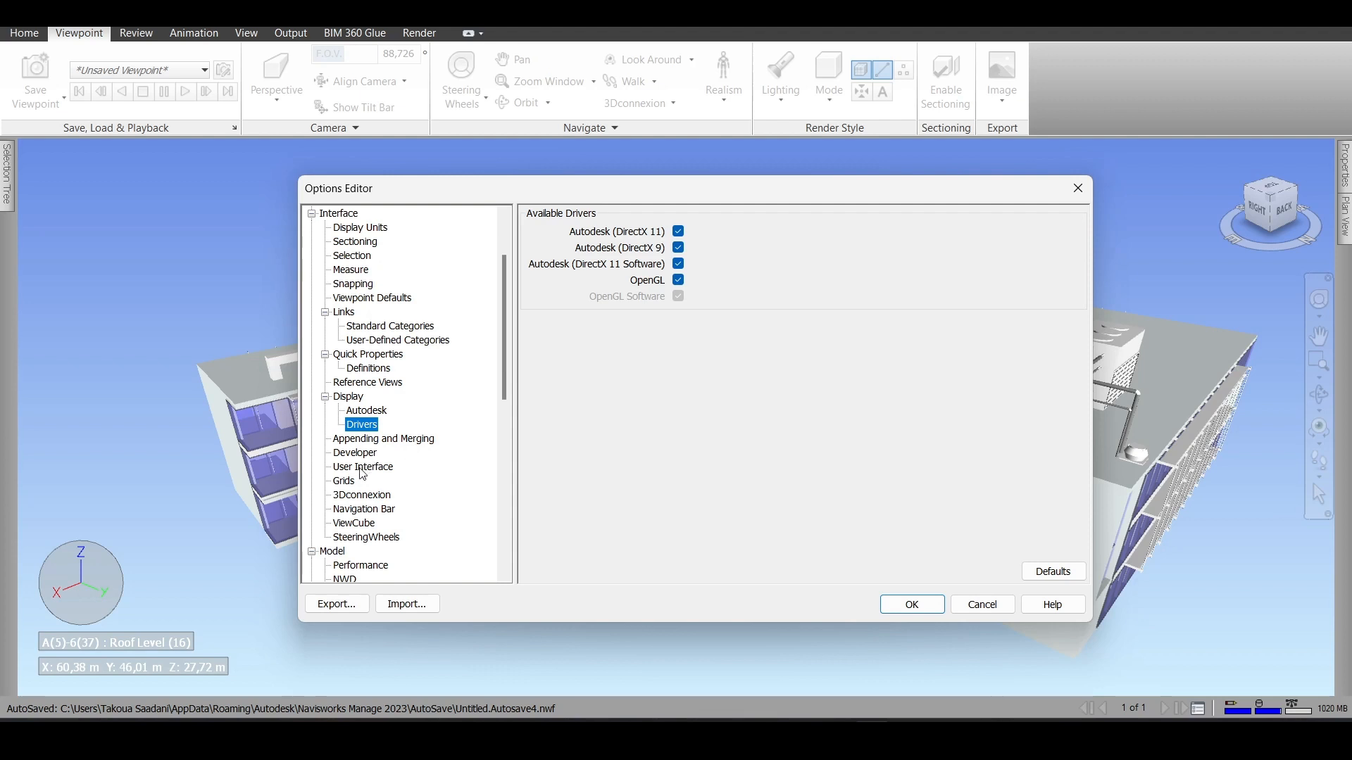
pyautogui.click(362, 468)
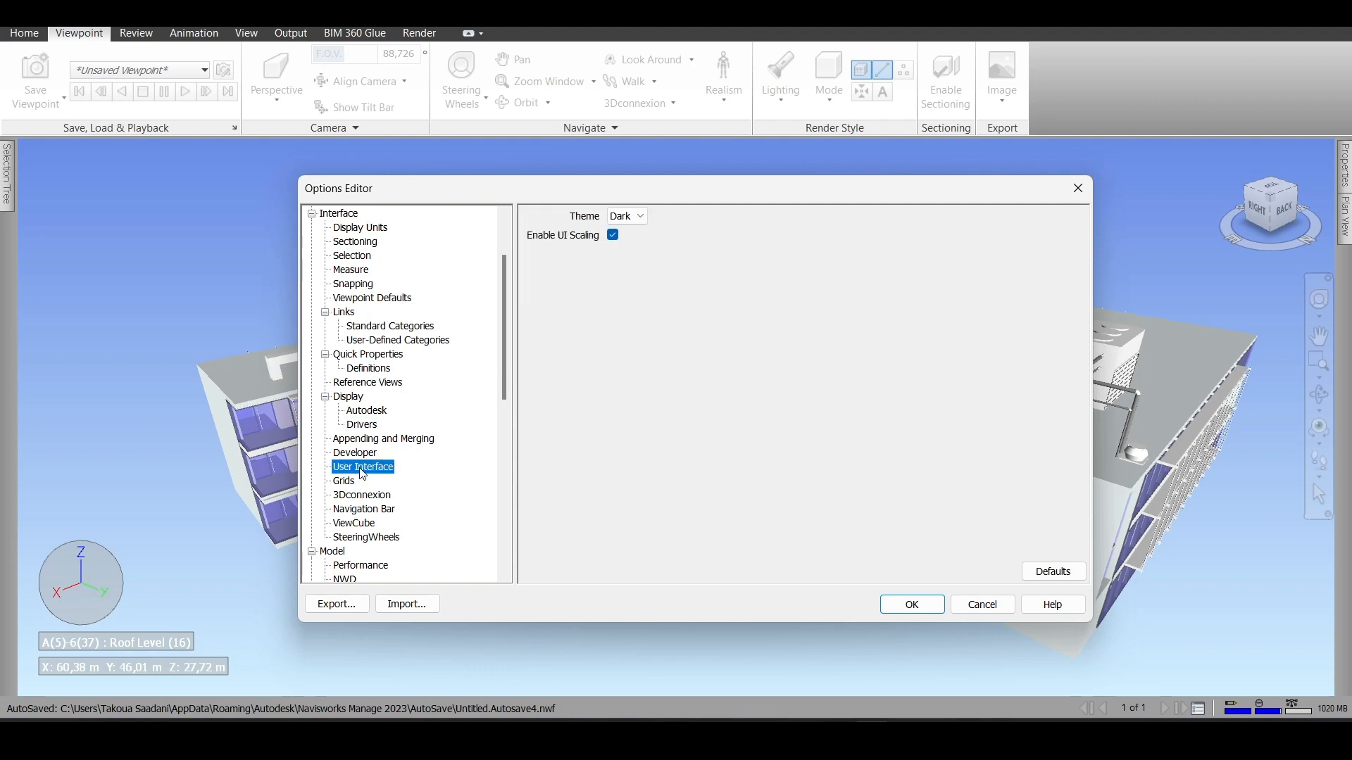
pyautogui.click(642, 215)
pyautogui.click(625, 244)
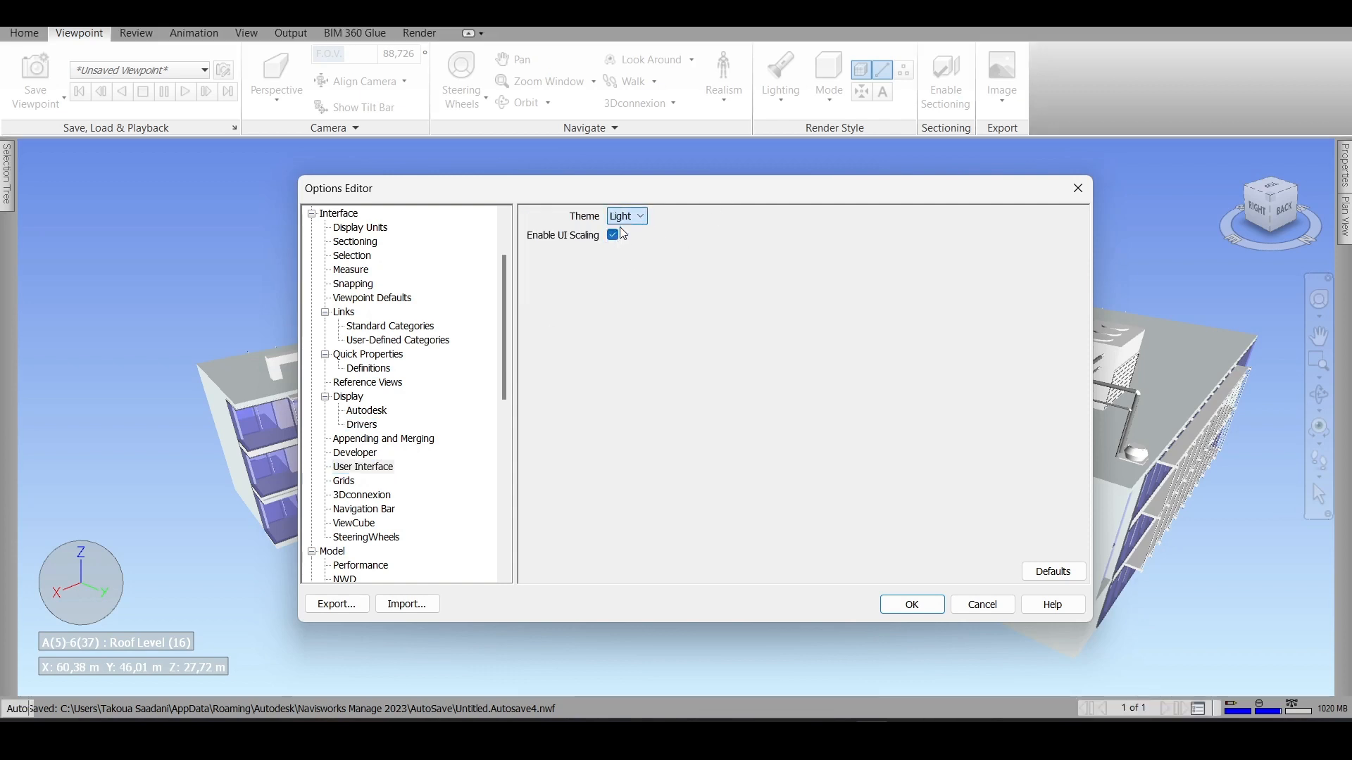
pyautogui.click(637, 216)
pyautogui.click(636, 232)
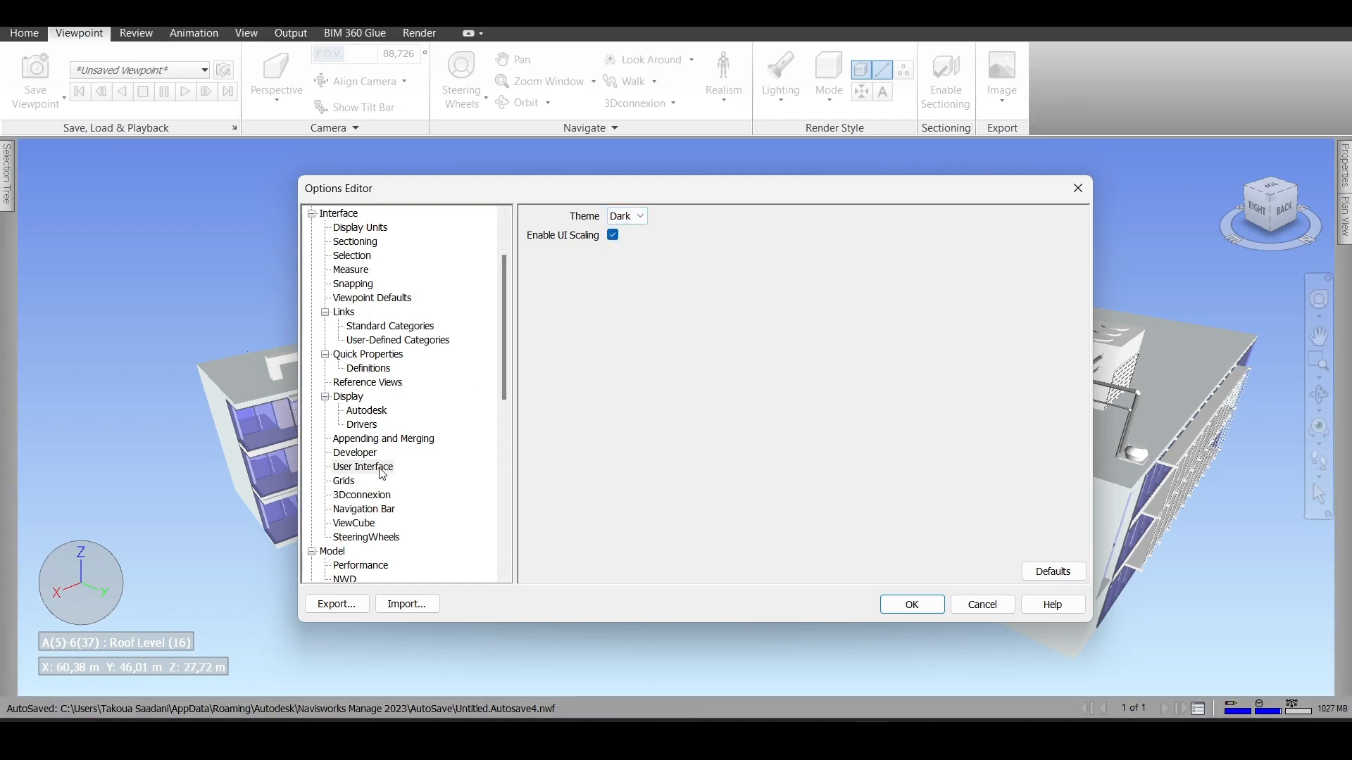
# - Review the Grids, 3Dconnexion and Navigation Bar options, toggling the classic Constrained Orbit (Turntable) setting off and back on
pyautogui.click(344, 482)
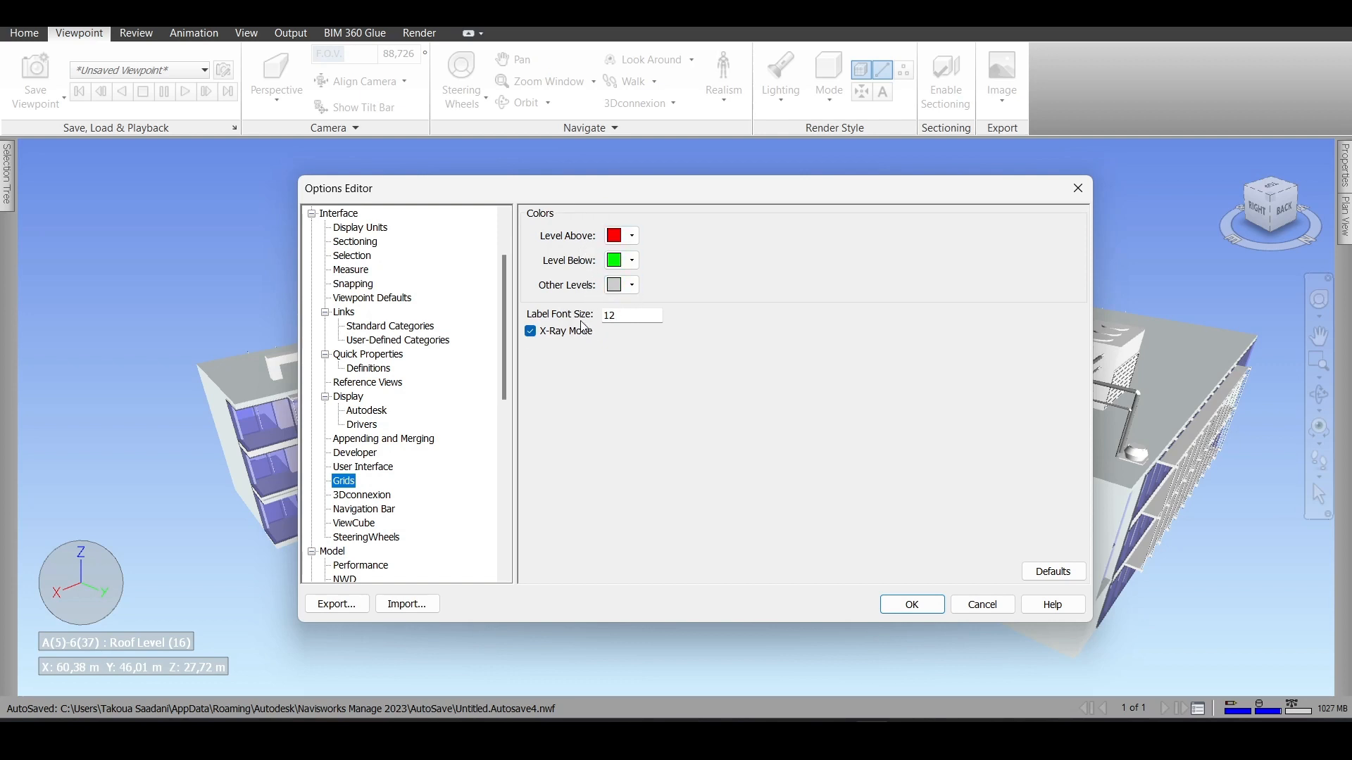
pyautogui.scroll(-1, 364, 479)
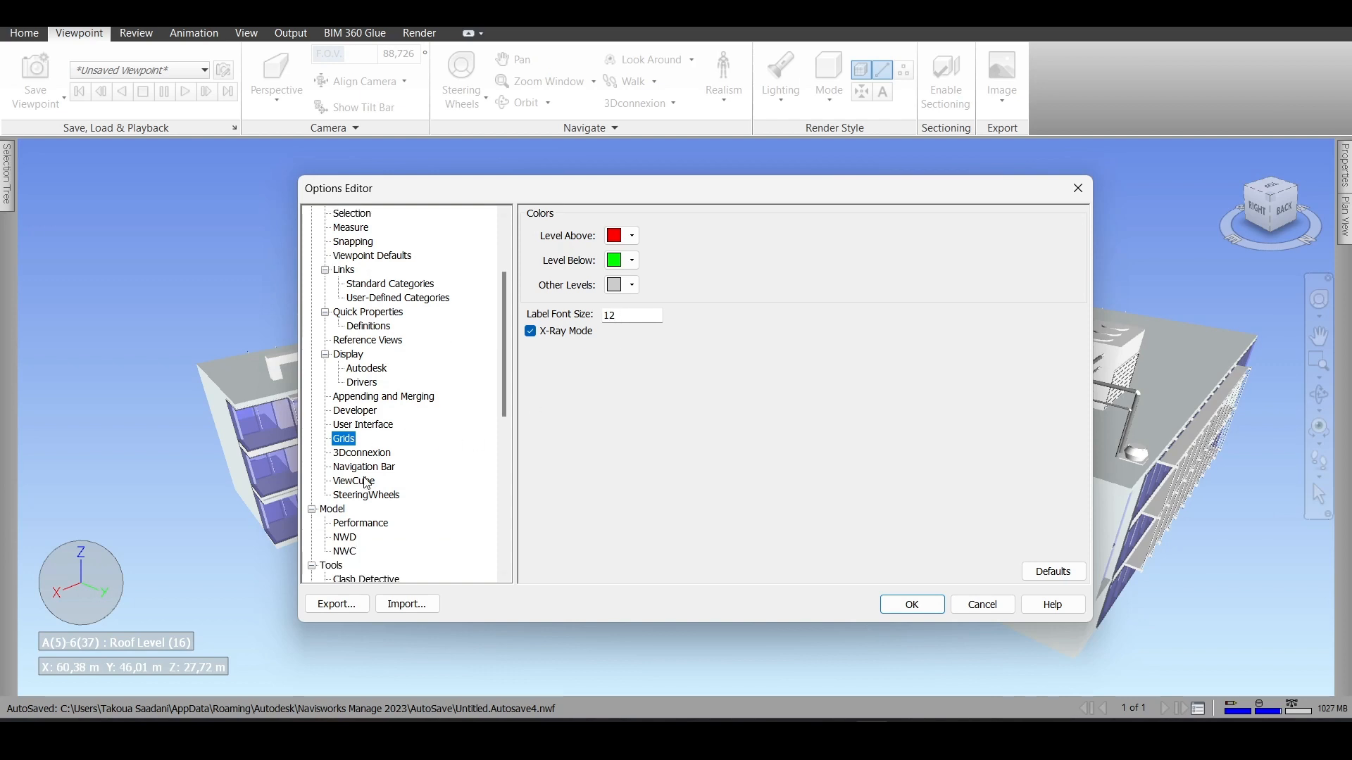
pyautogui.click(361, 453)
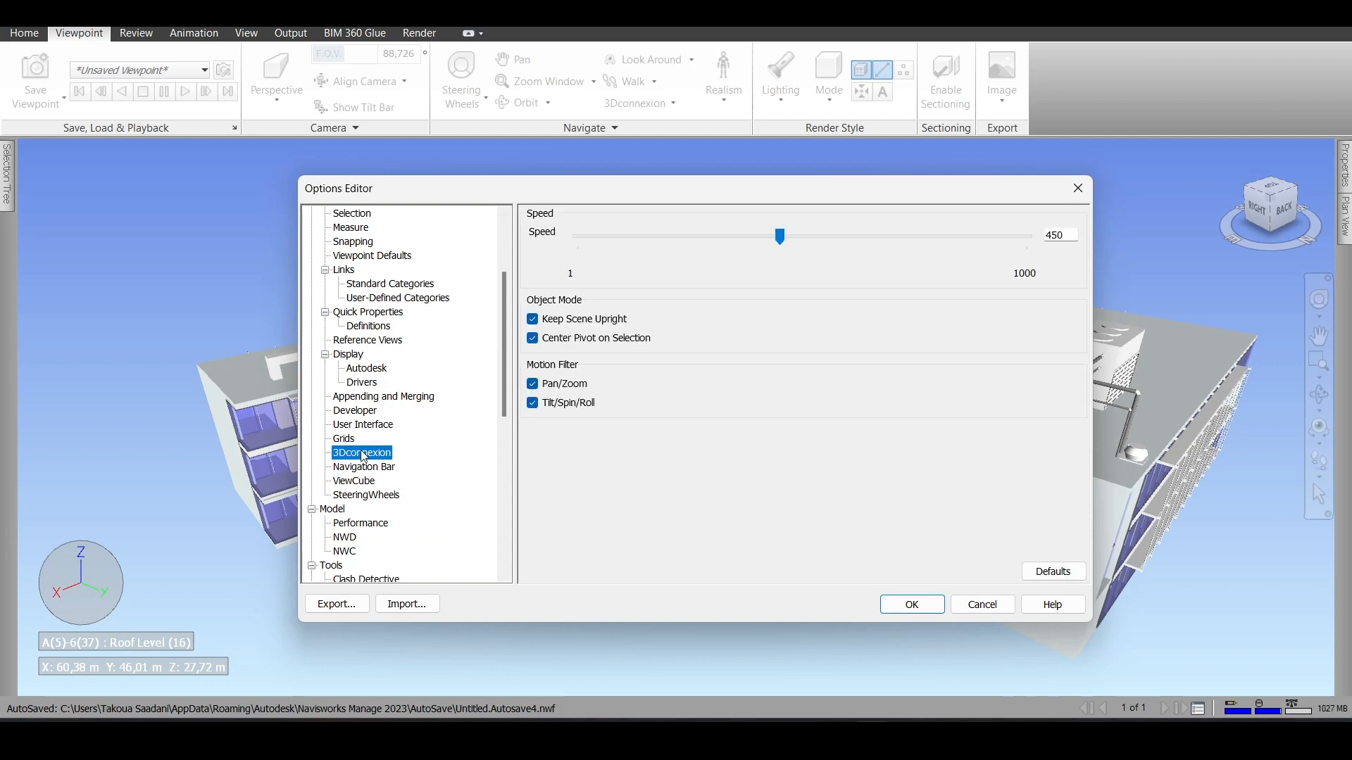
pyautogui.click(364, 469)
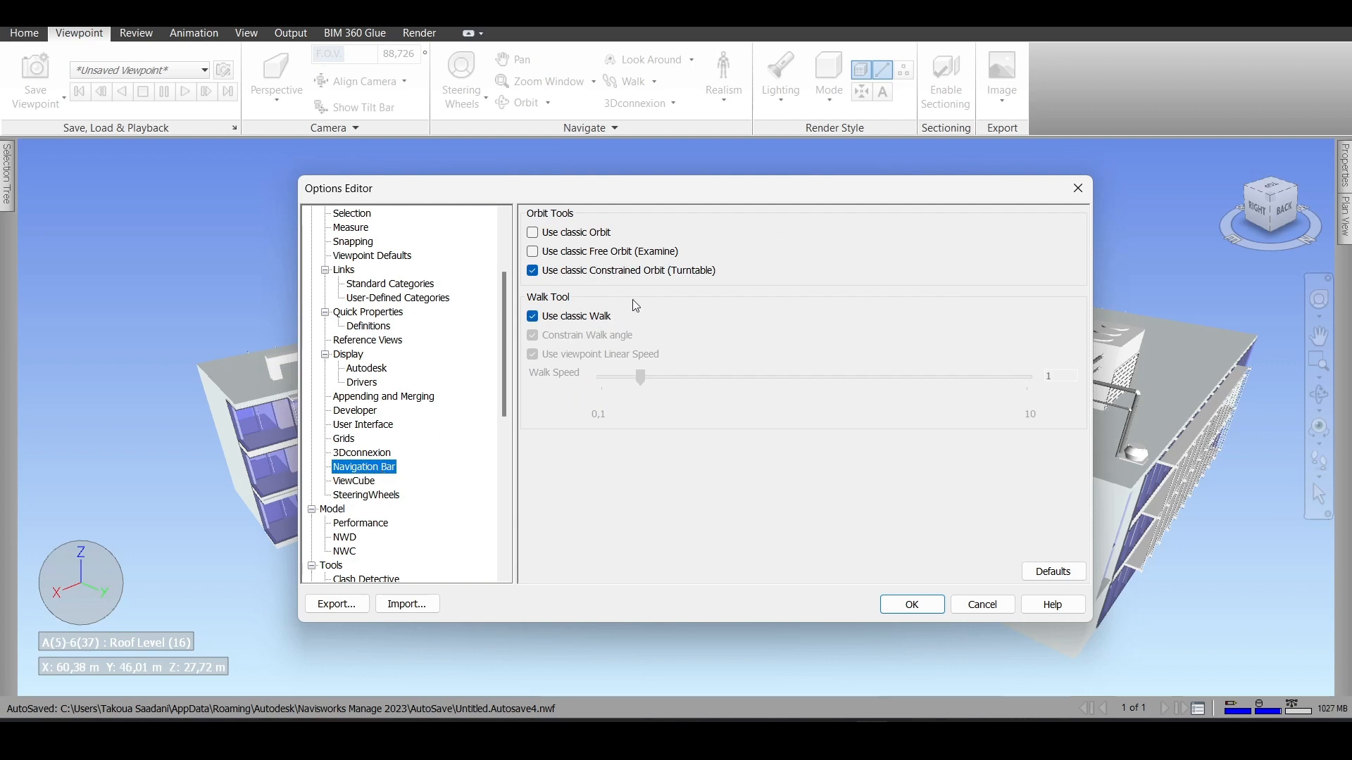
pyautogui.click(534, 273)
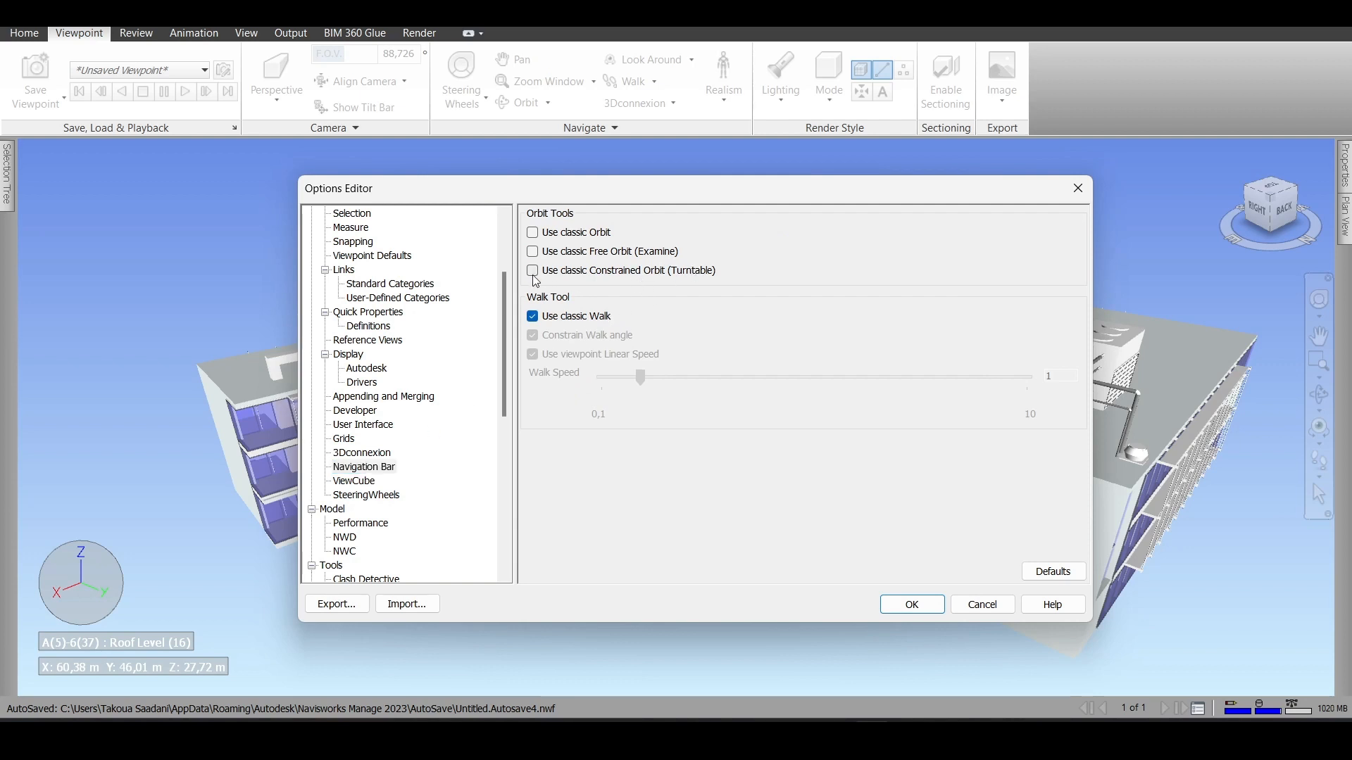
pyautogui.click(534, 274)
# - Review the ViewCube options, keeping the Automatic size and checking the inactive opacity choices without picking another one
pyautogui.scroll(-1, 351, 478)
pyautogui.click(354, 438)
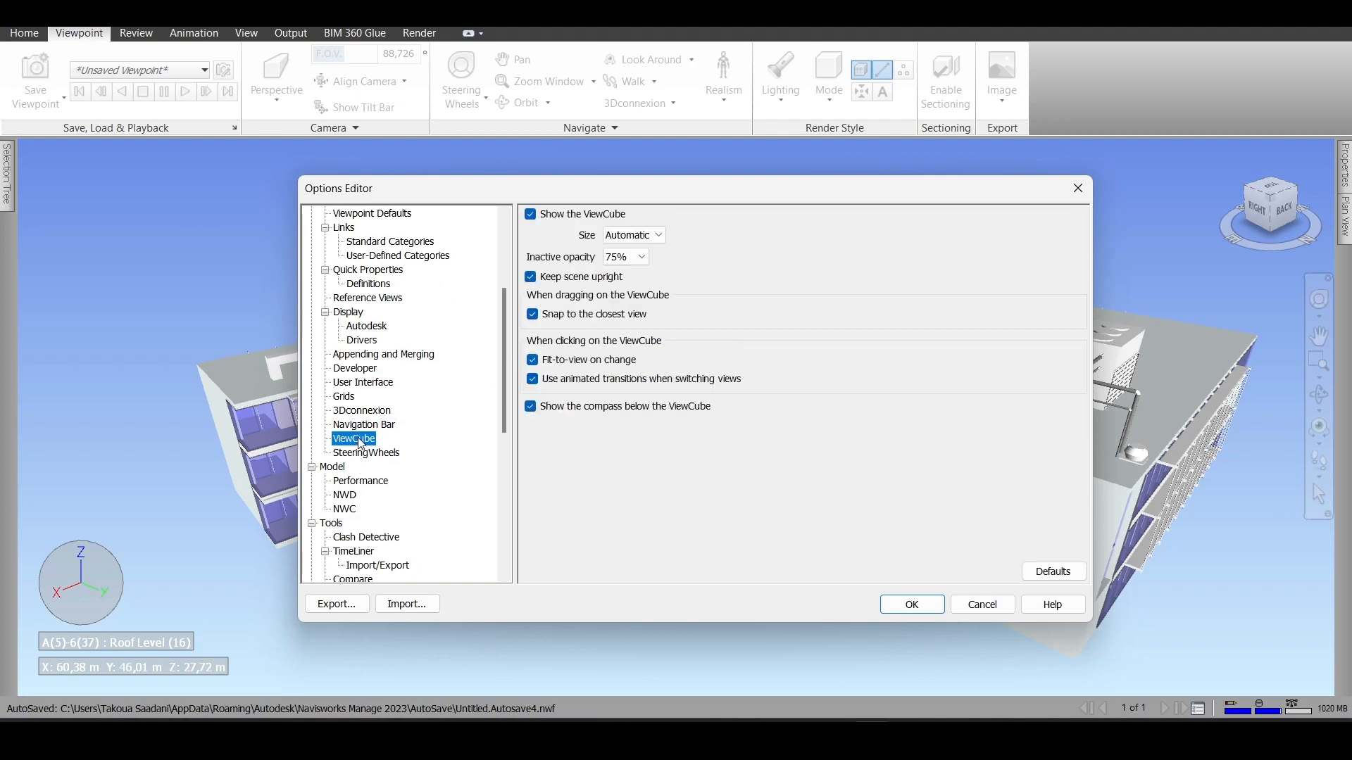
pyautogui.click(627, 236)
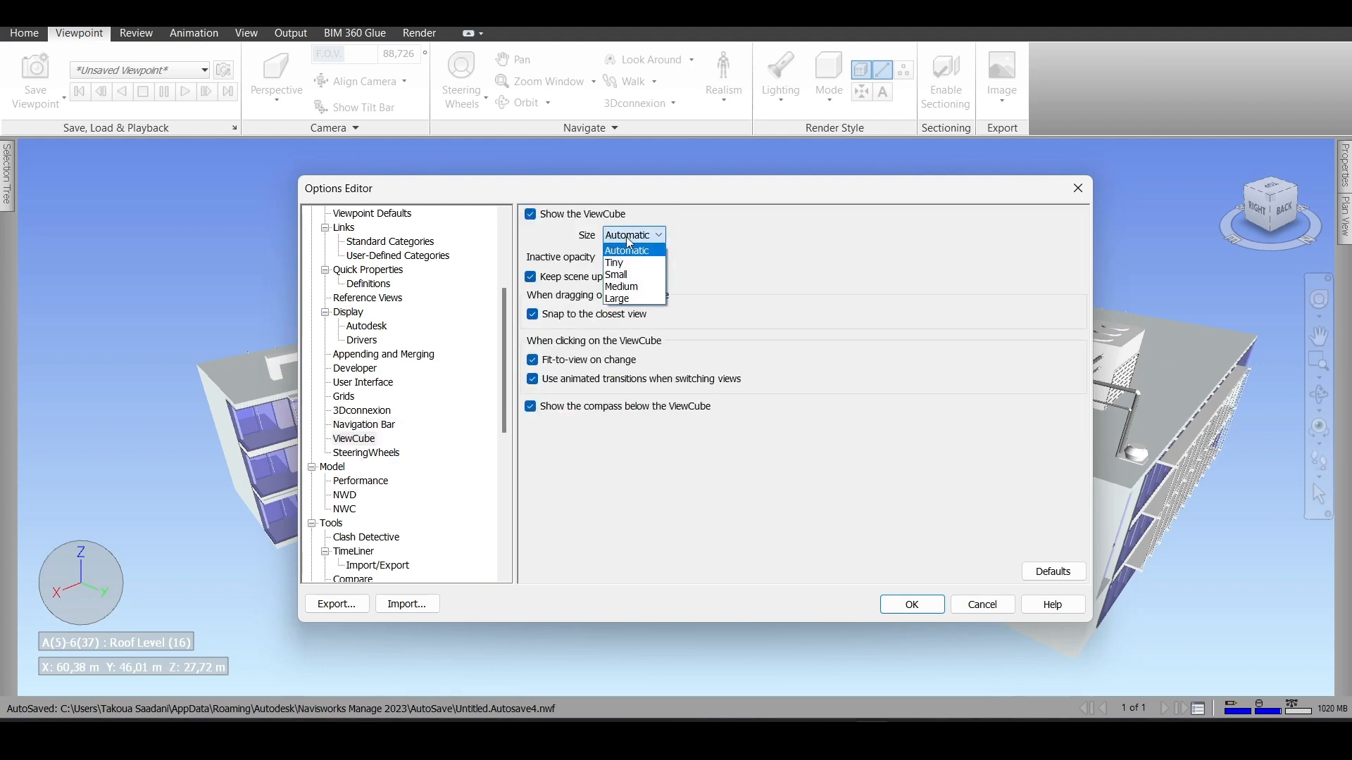
pyautogui.click(624, 250)
pyautogui.click(623, 259)
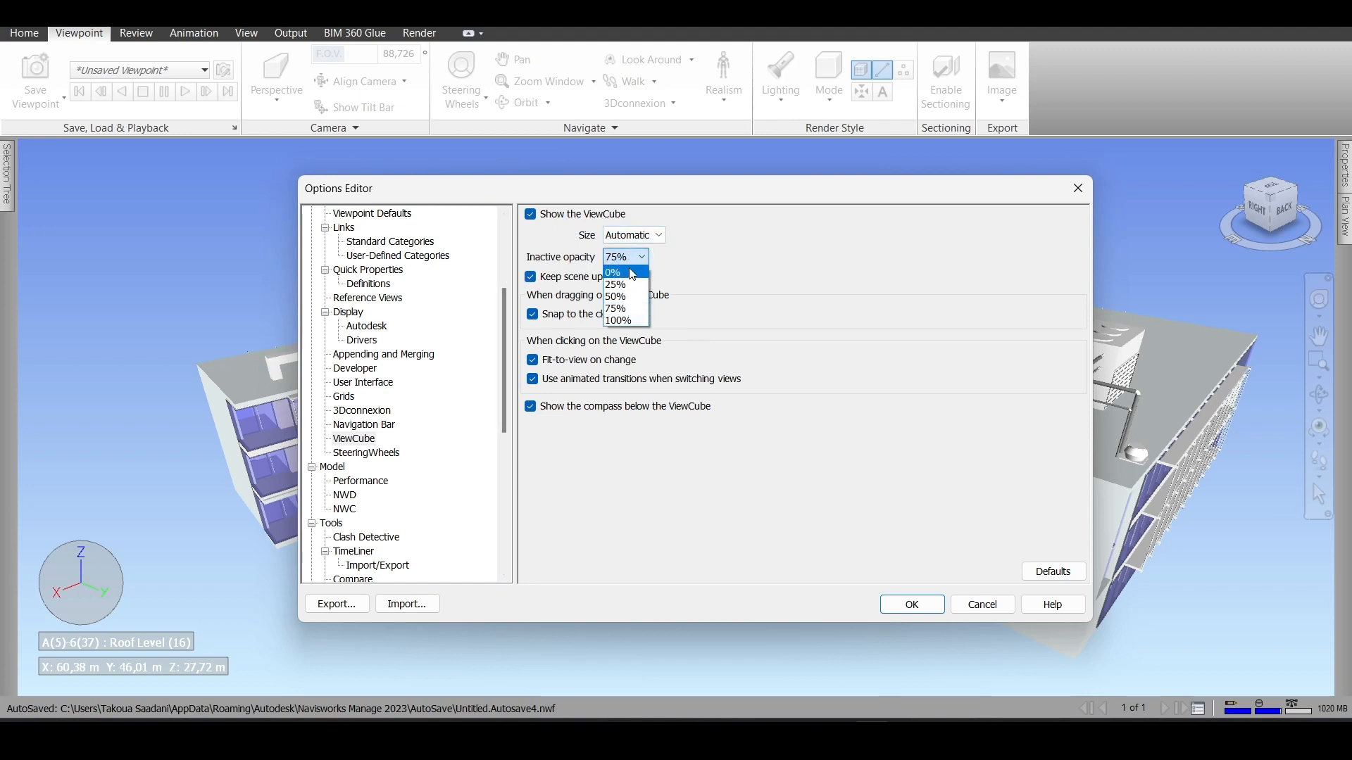
pyautogui.click(625, 259)
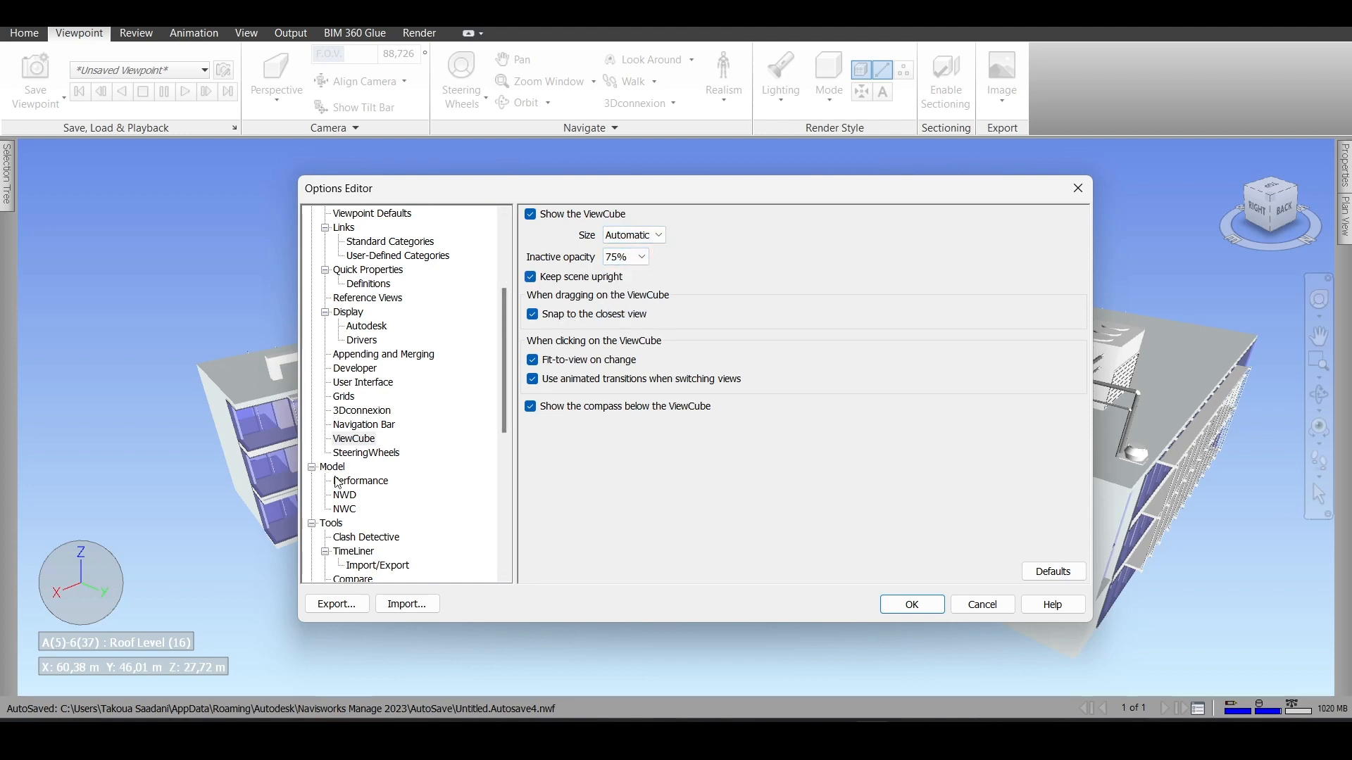
# - Review the SteeringWheels options, including the wheel opacity and the look, walk, zoom and orbit tool settings
pyautogui.click(361, 453)
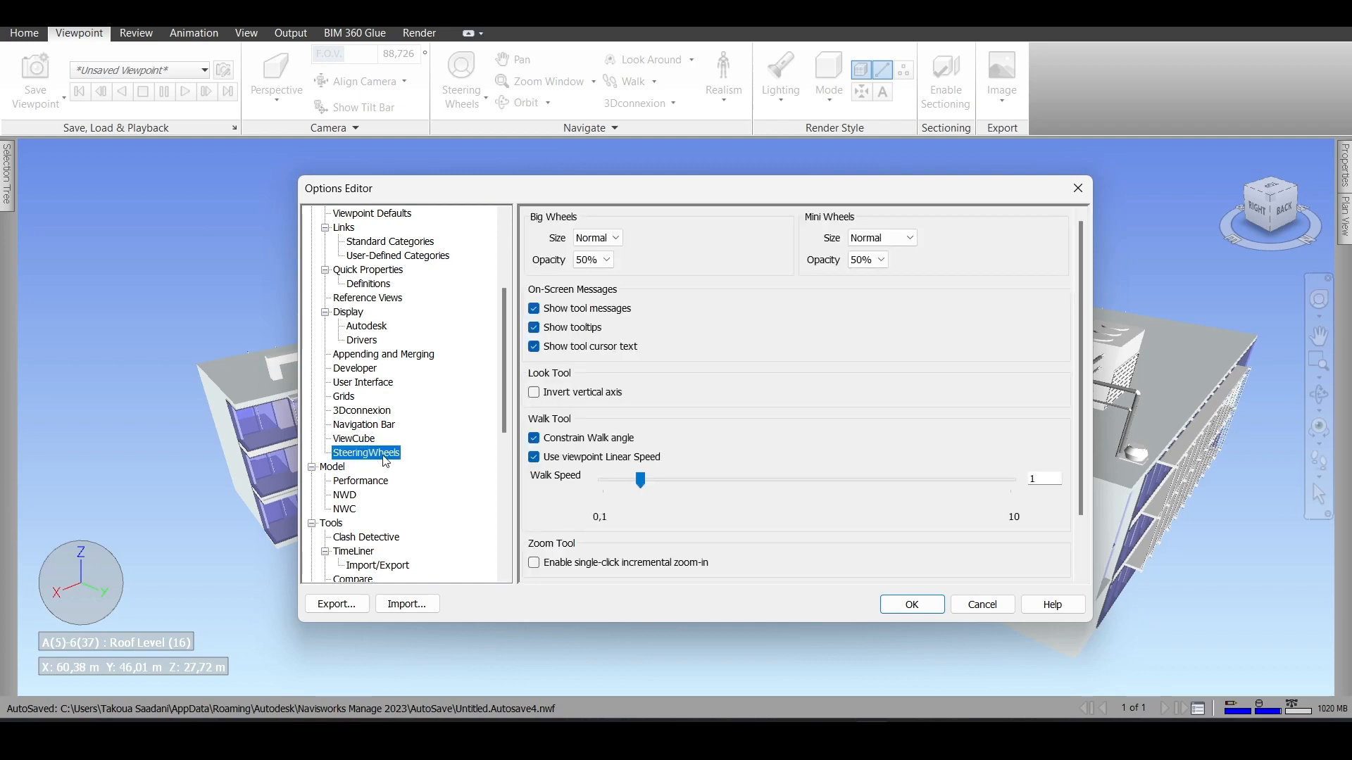
pyautogui.click(867, 261)
pyautogui.scroll(-2, 681, 333)
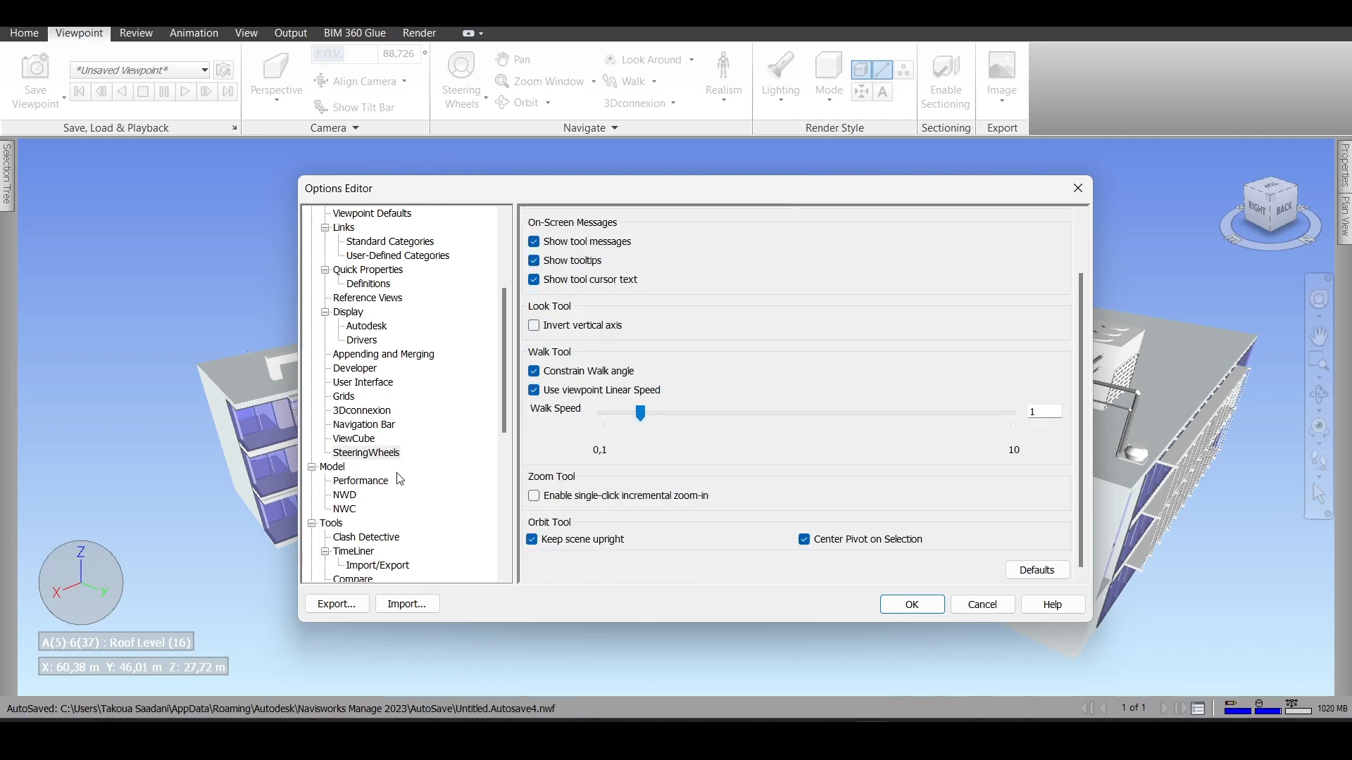
# - Review the Model options for Performance, NWD geometry compression and NWC caching
pyautogui.scroll(-1, 400, 479)
pyautogui.click(350, 440)
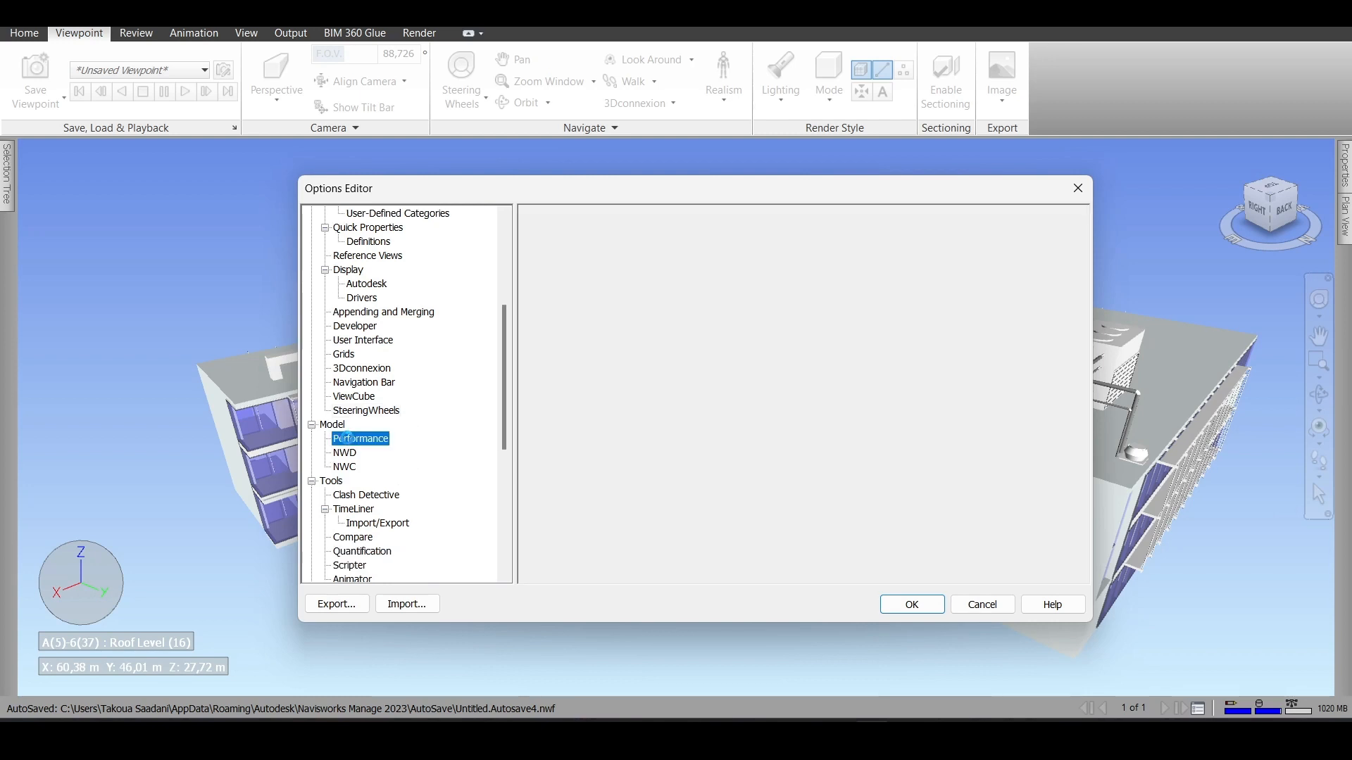
pyautogui.click(345, 453)
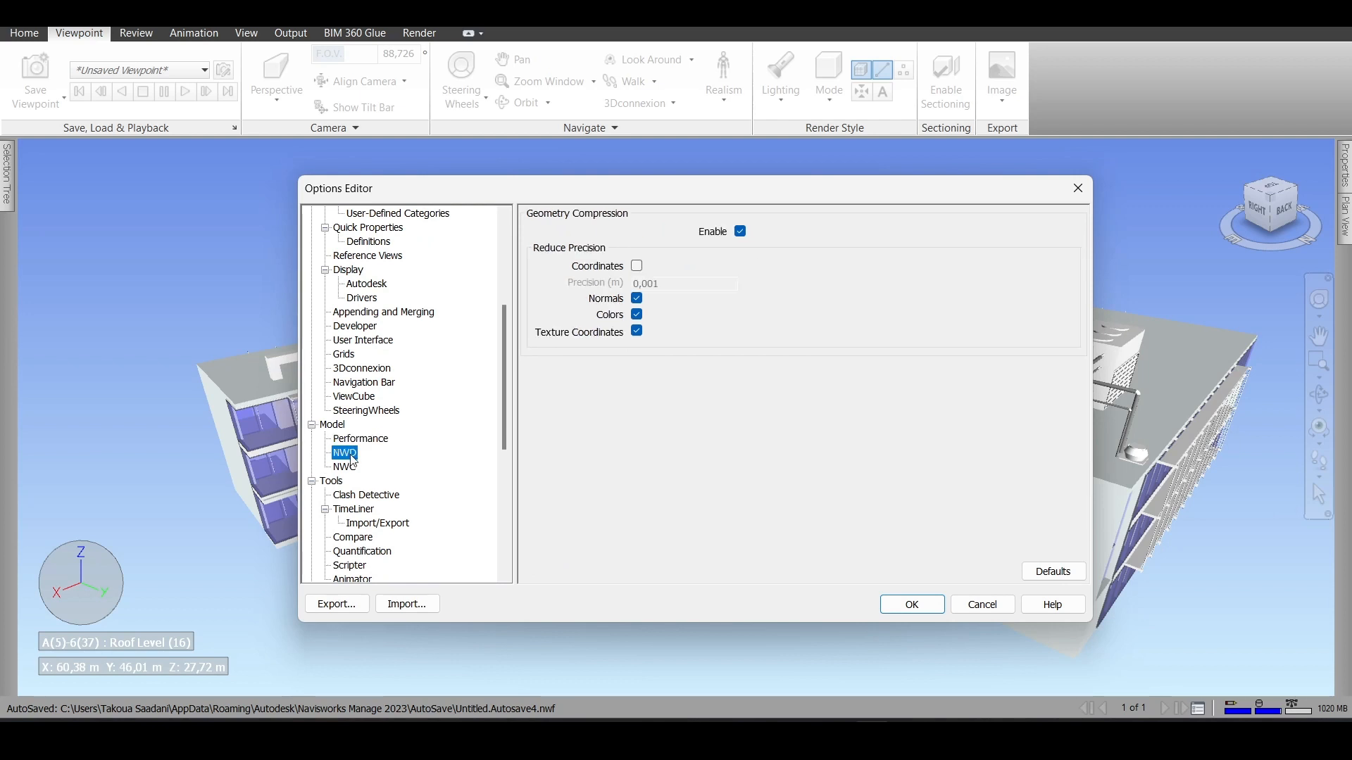
pyautogui.click(345, 467)
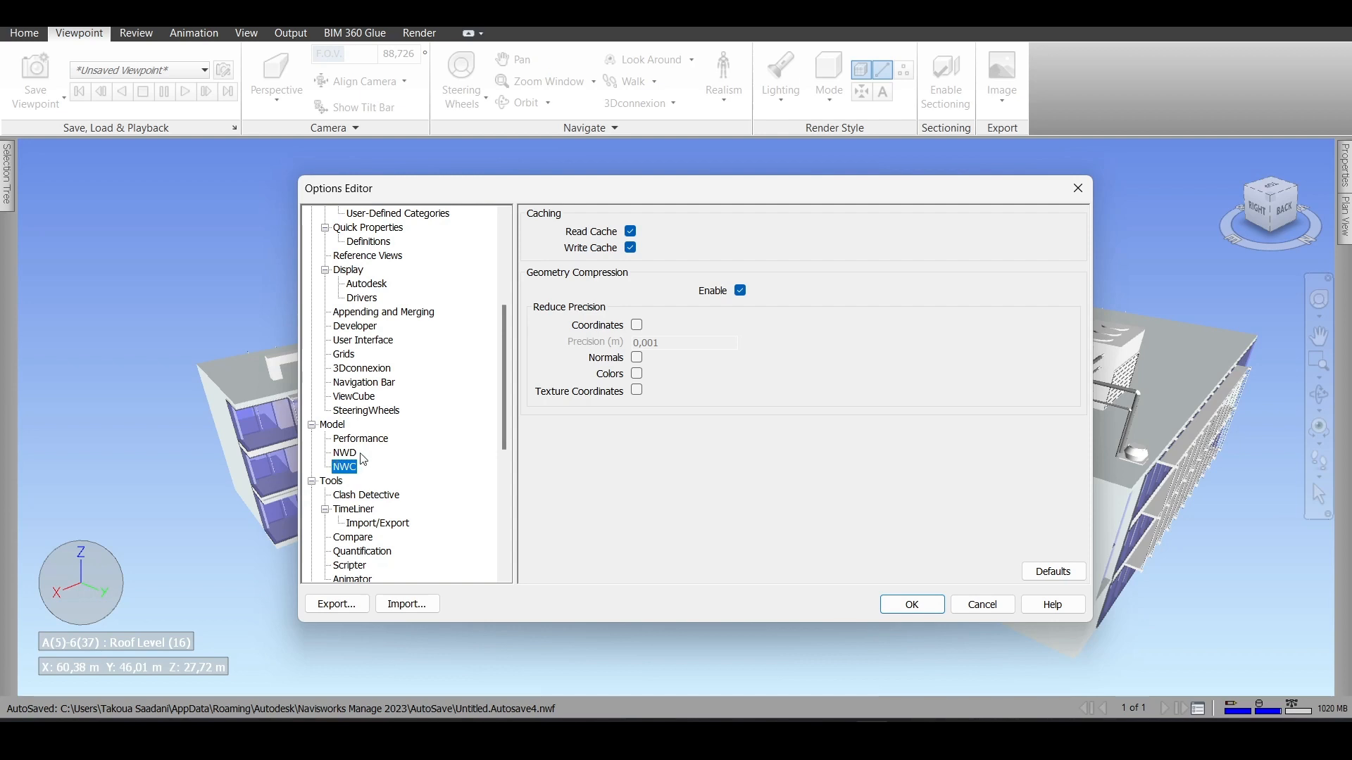
# - Review the Tools options for Clash Detective, TimeLiner import/export, Quantification and Animator, and look through the File Readers list
pyautogui.click(343, 497)
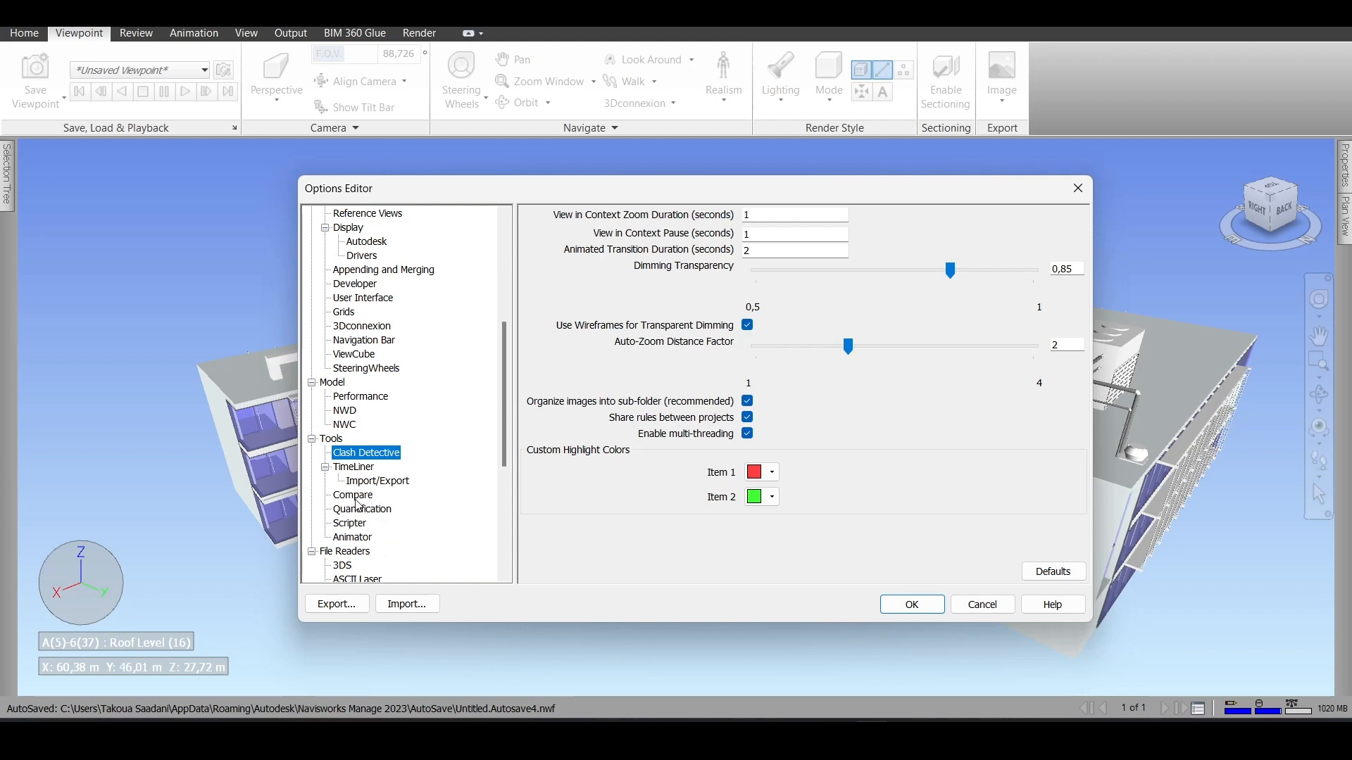
pyautogui.scroll(-1, 358, 506)
pyautogui.click(373, 438)
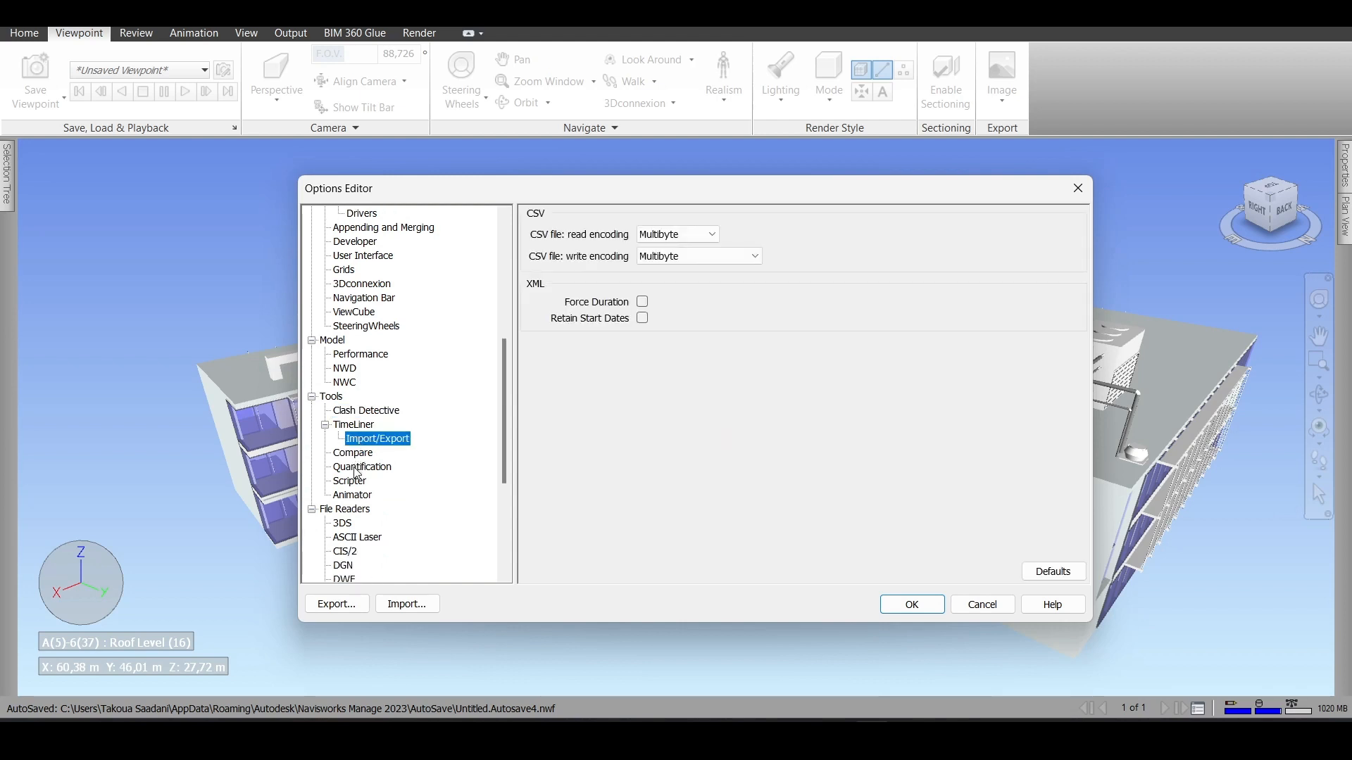
pyautogui.click(358, 470)
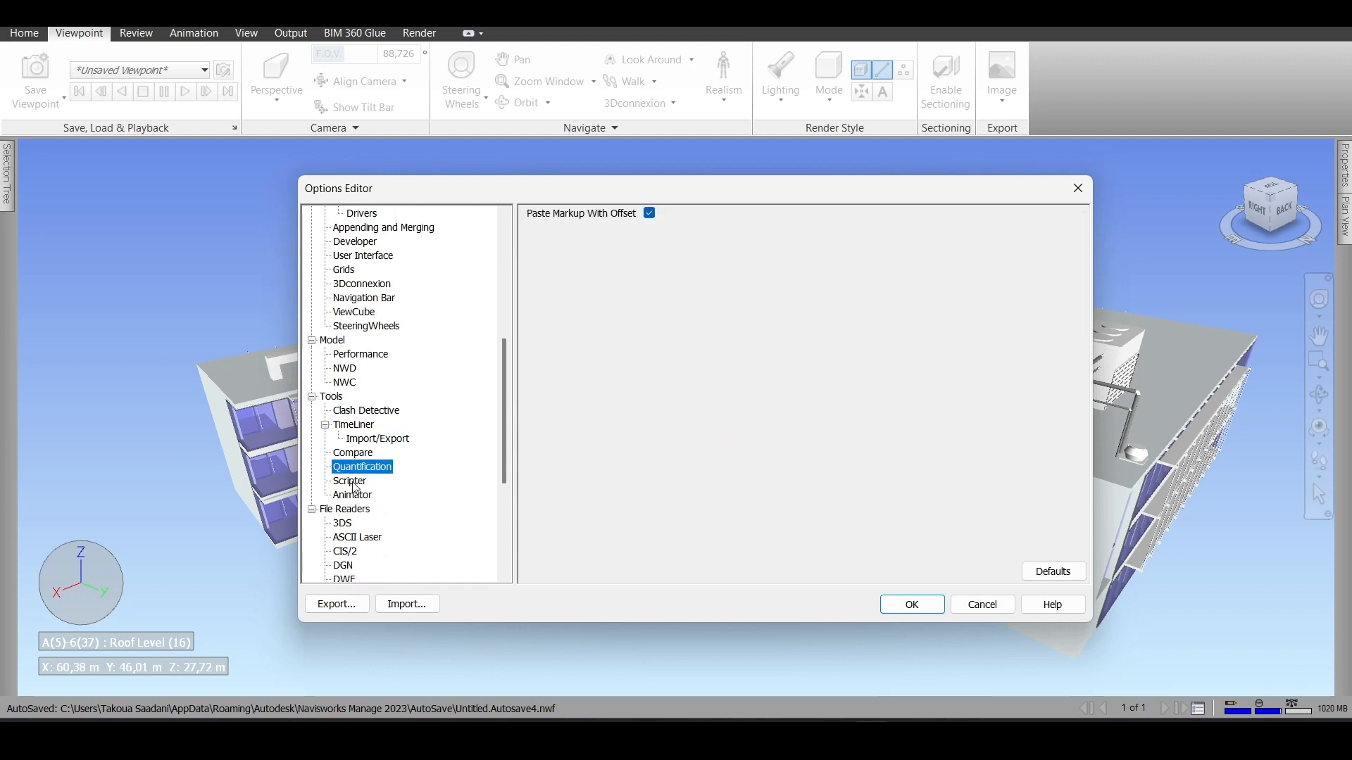
pyautogui.click(353, 496)
pyautogui.scroll(-1, 375, 508)
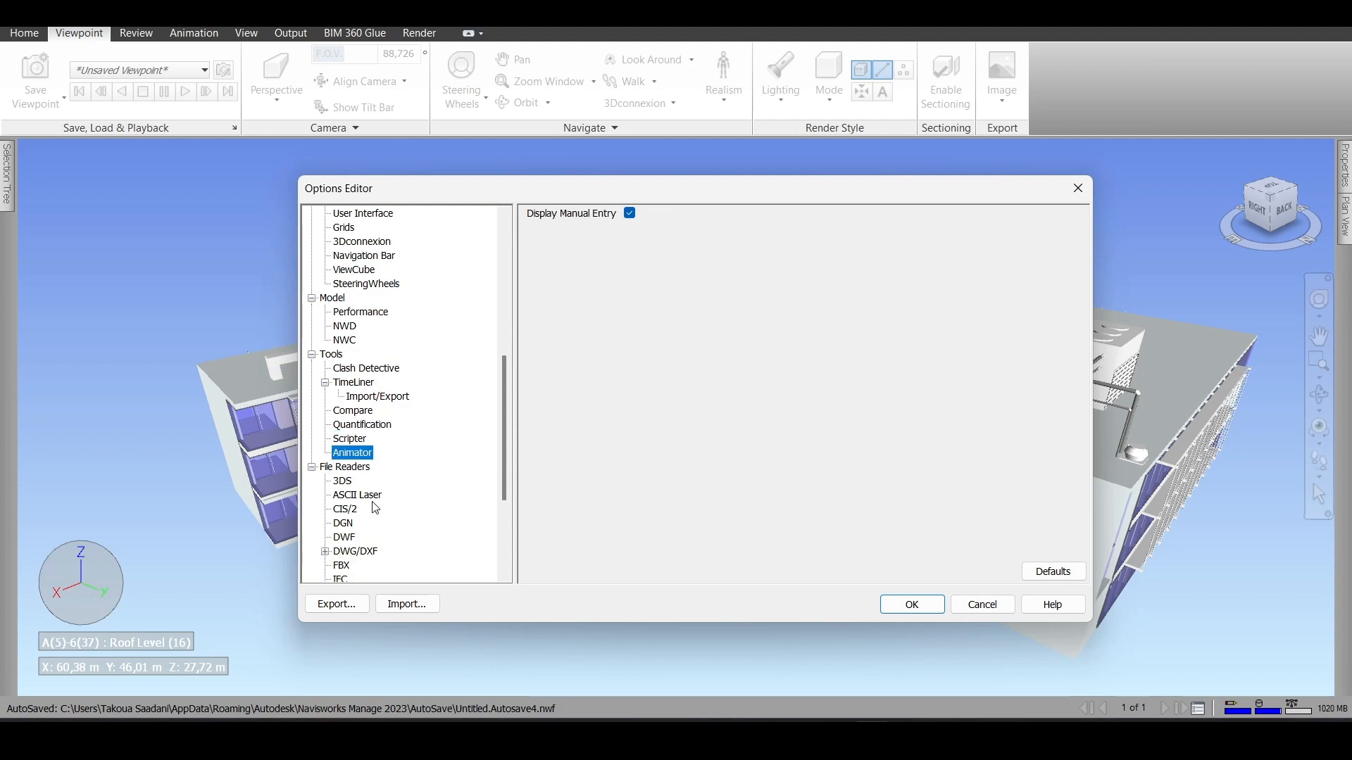
pyautogui.scroll(-4, 372, 504)
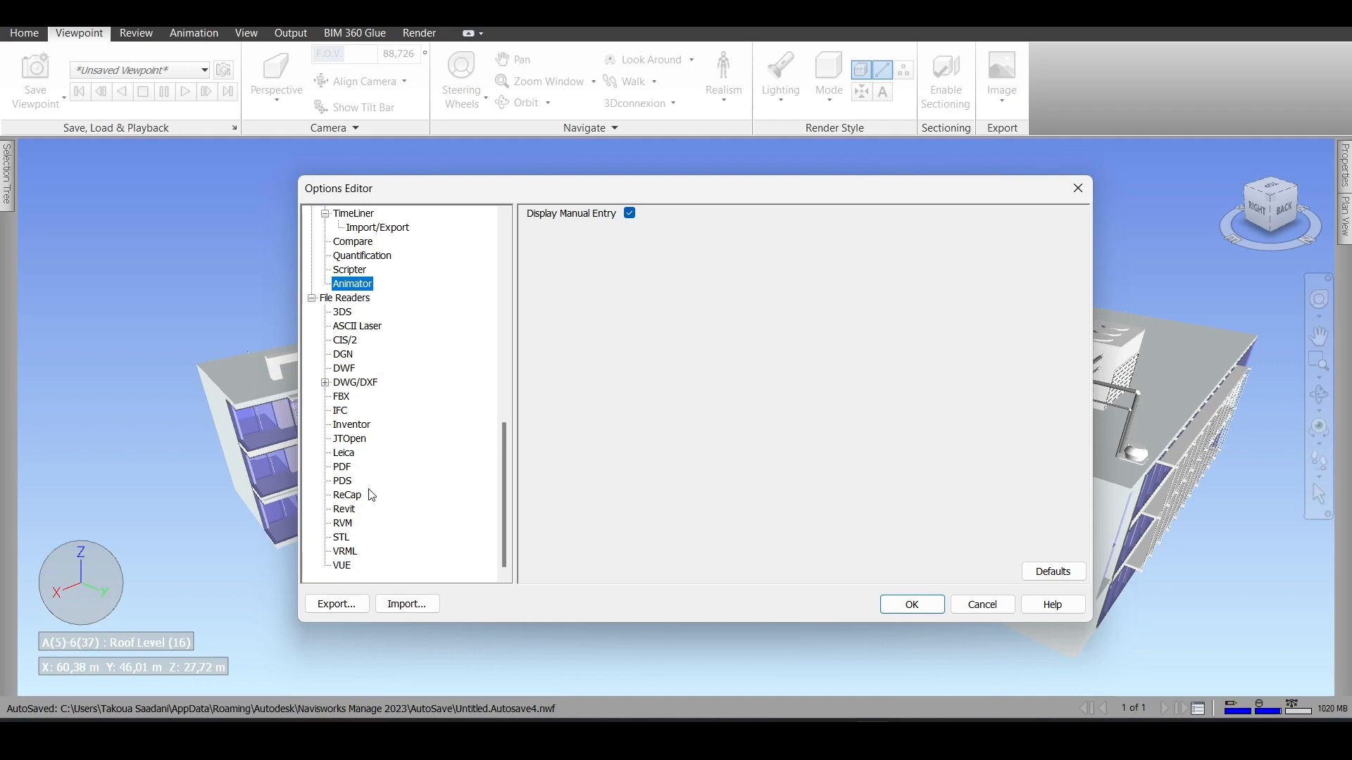
# - Start exporting the option settings, with the export selection dialog widened and all five category groups collapsed
pyautogui.click(352, 602)
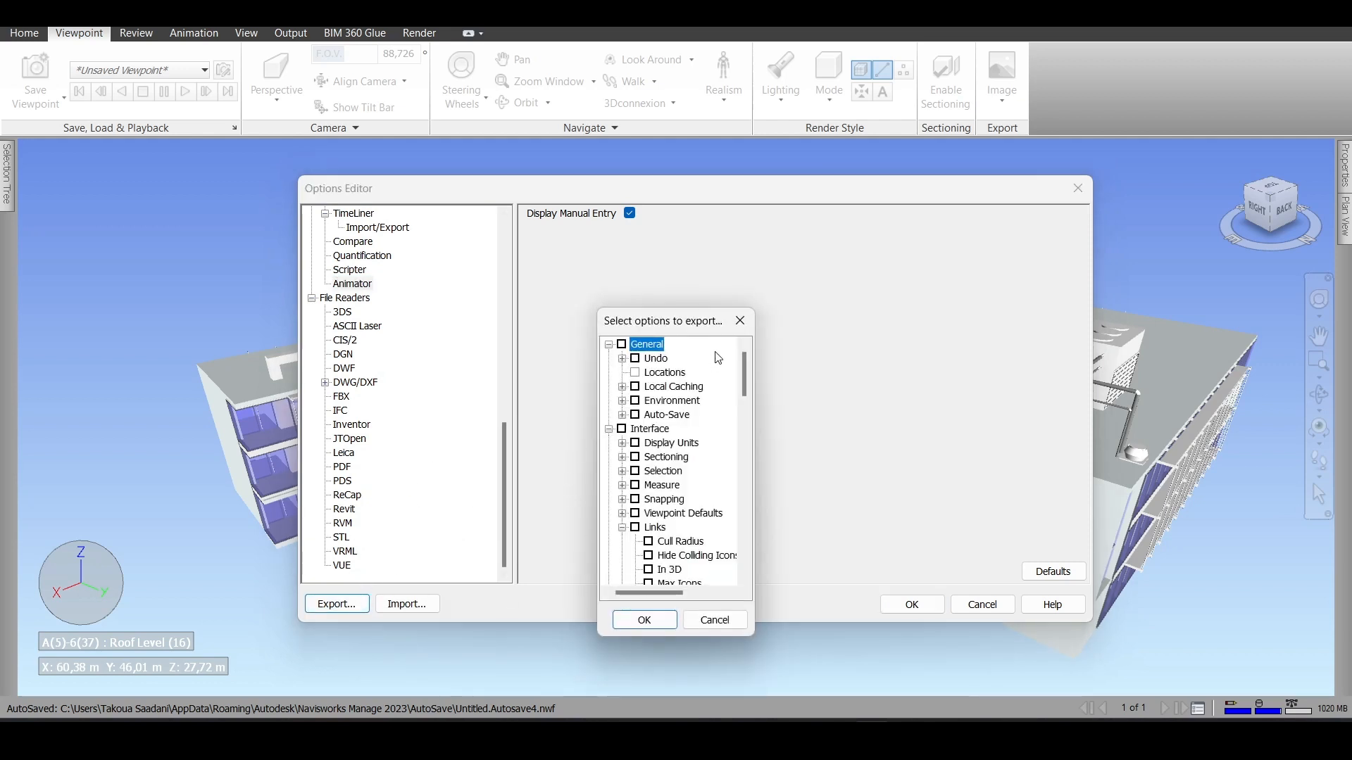
pyautogui.moveTo(754, 380); pyautogui.dragTo(967, 378)
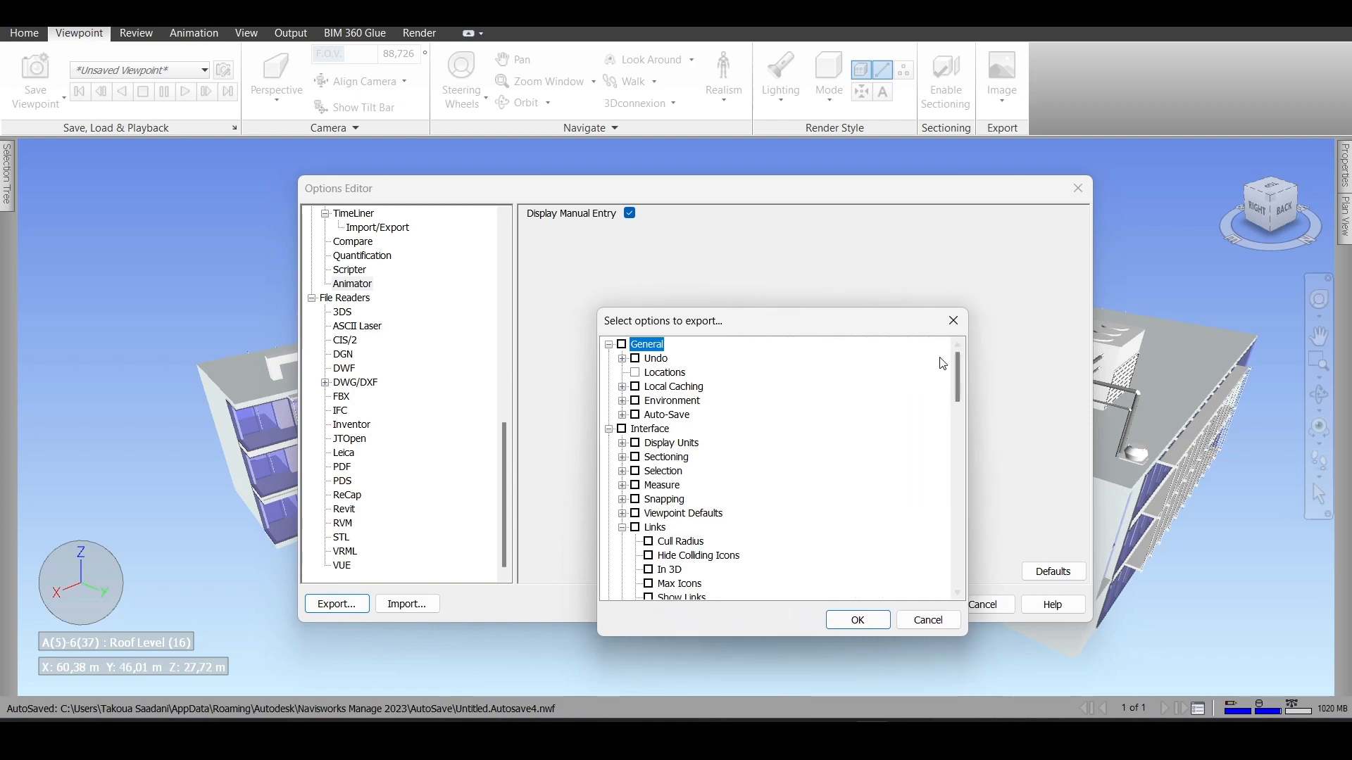
pyautogui.click(610, 344)
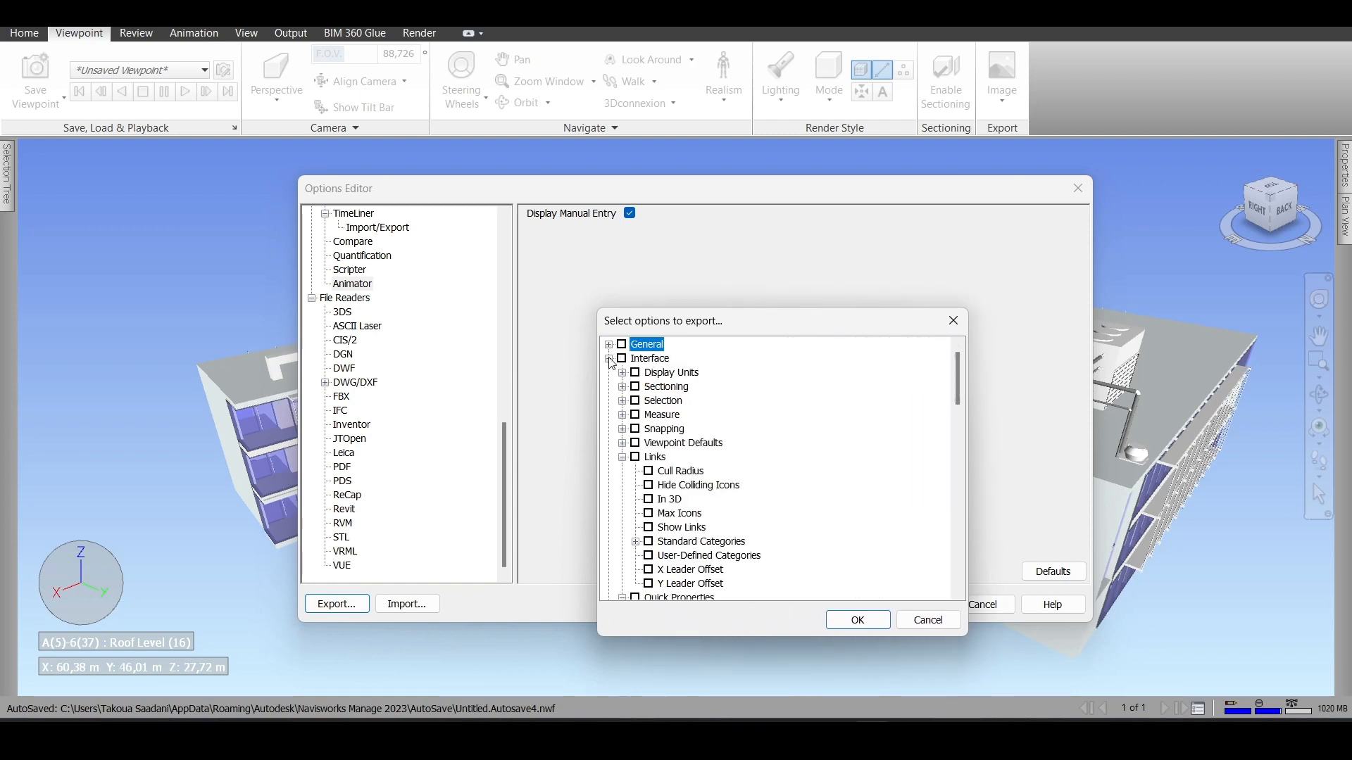
pyautogui.click(609, 359)
pyautogui.click(609, 372)
pyautogui.click(609, 387)
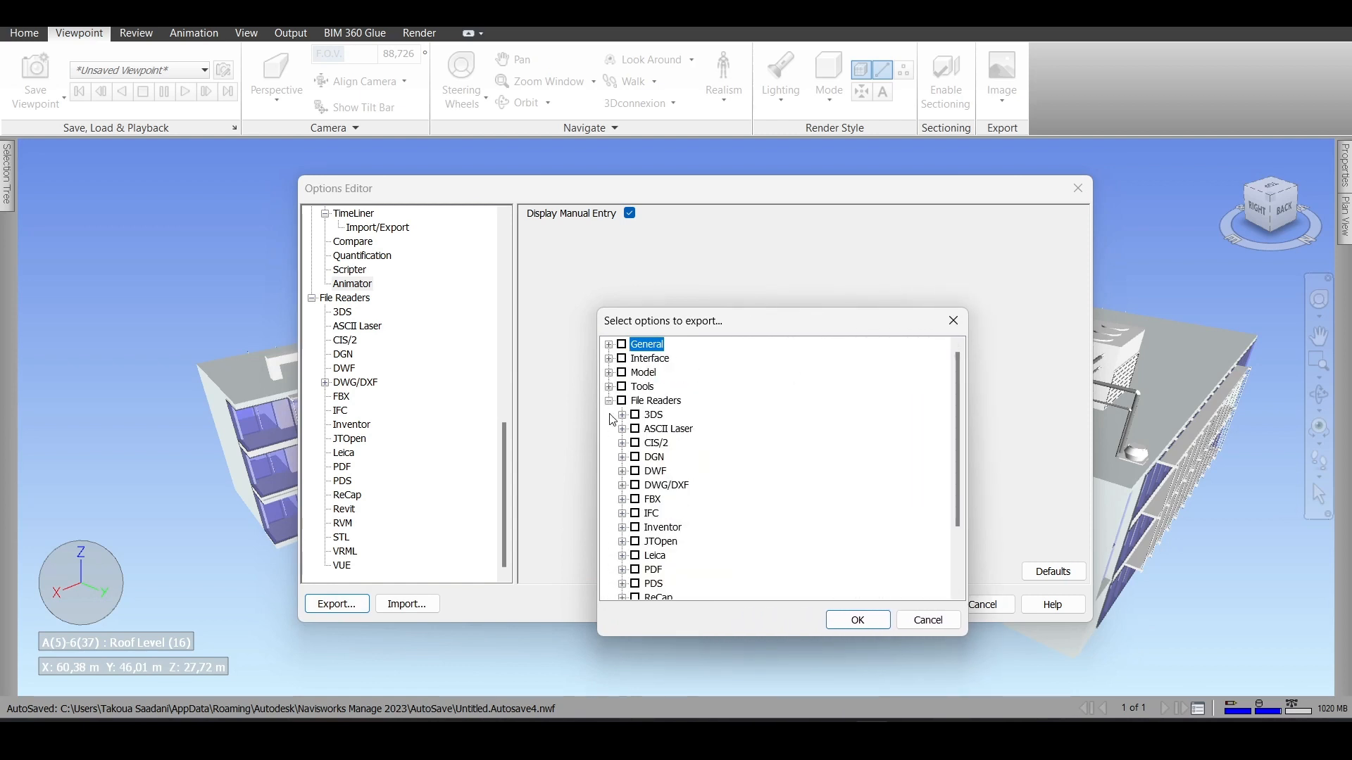
pyautogui.click(609, 401)
# - Include the General, Interface, Model, Tools and File Readers options in the export and confirm the selection
pyautogui.click(622, 344)
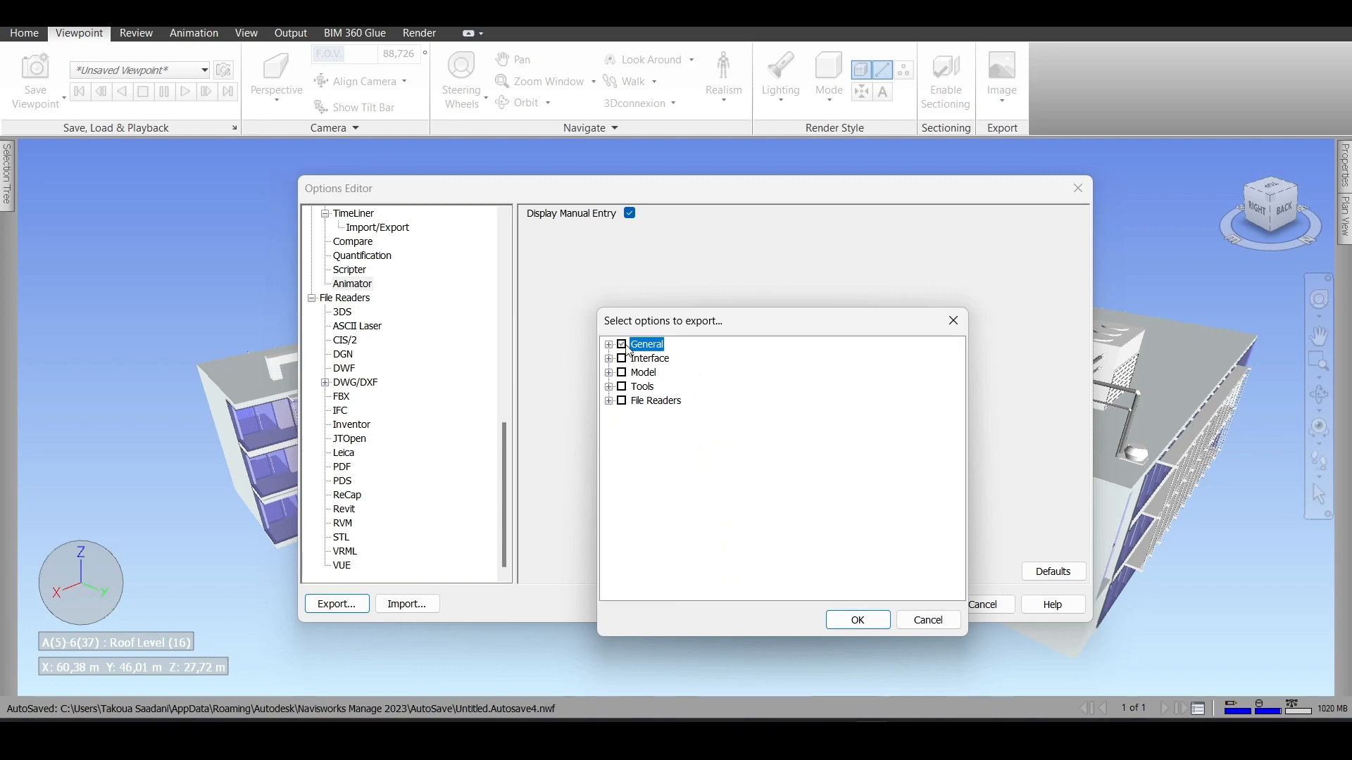
pyautogui.click(622, 359)
pyautogui.click(621, 372)
pyautogui.click(621, 386)
pyautogui.click(622, 401)
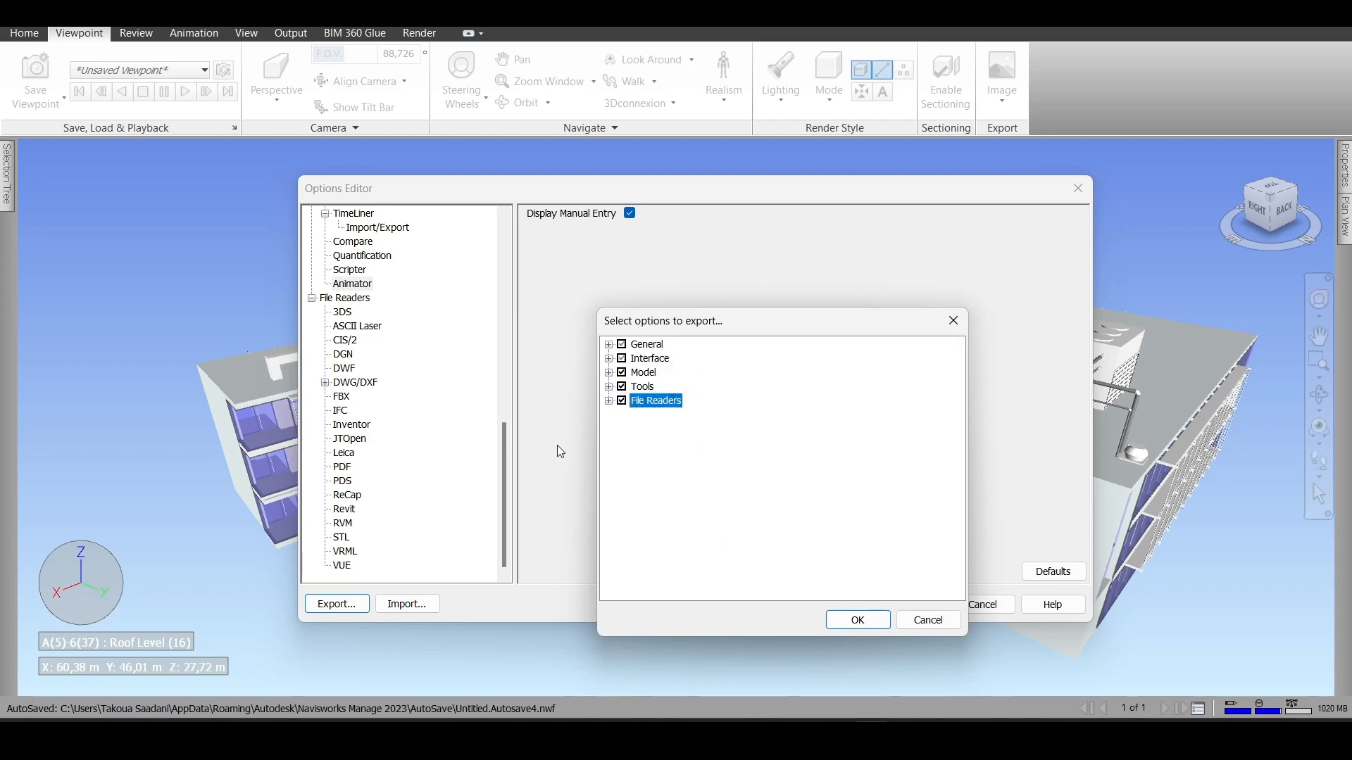
pyautogui.click(860, 619)
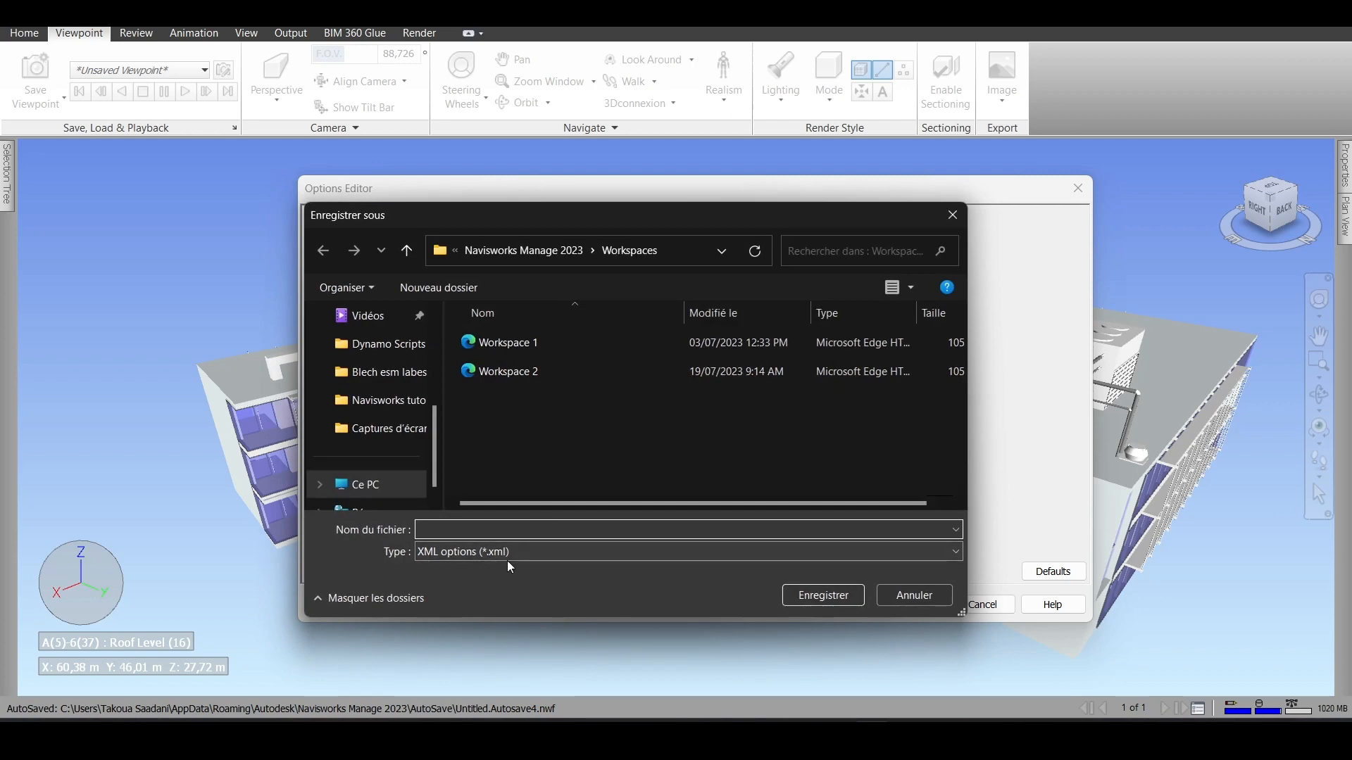
# - Save the exported option settings as the XML file General_navisworks_options in the Workspaces folder and accept the options
pyautogui.press('capslock')
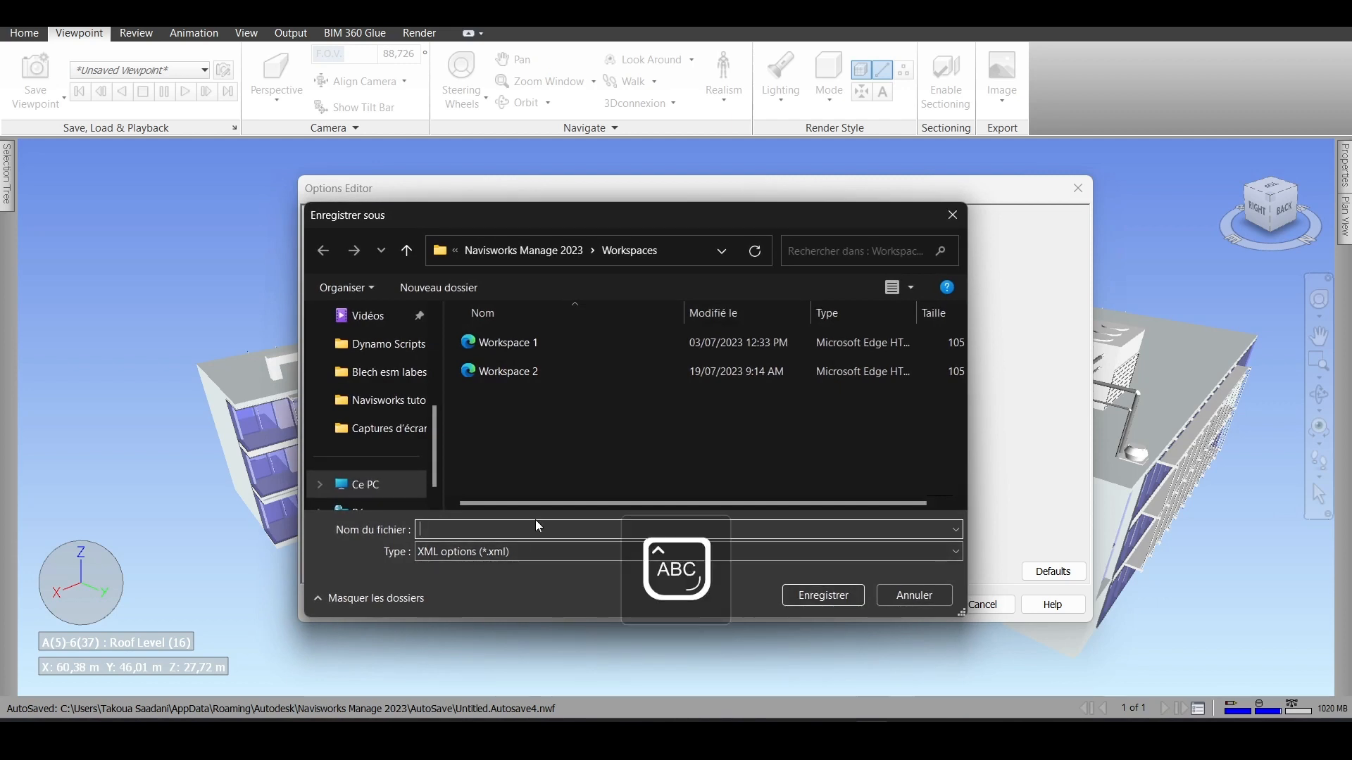
pyautogui.write('G')
pyautogui.press('capslock')
pyautogui.write('enera')
pyautogui.write('l_n')
pyautogui.press('BackSpace')
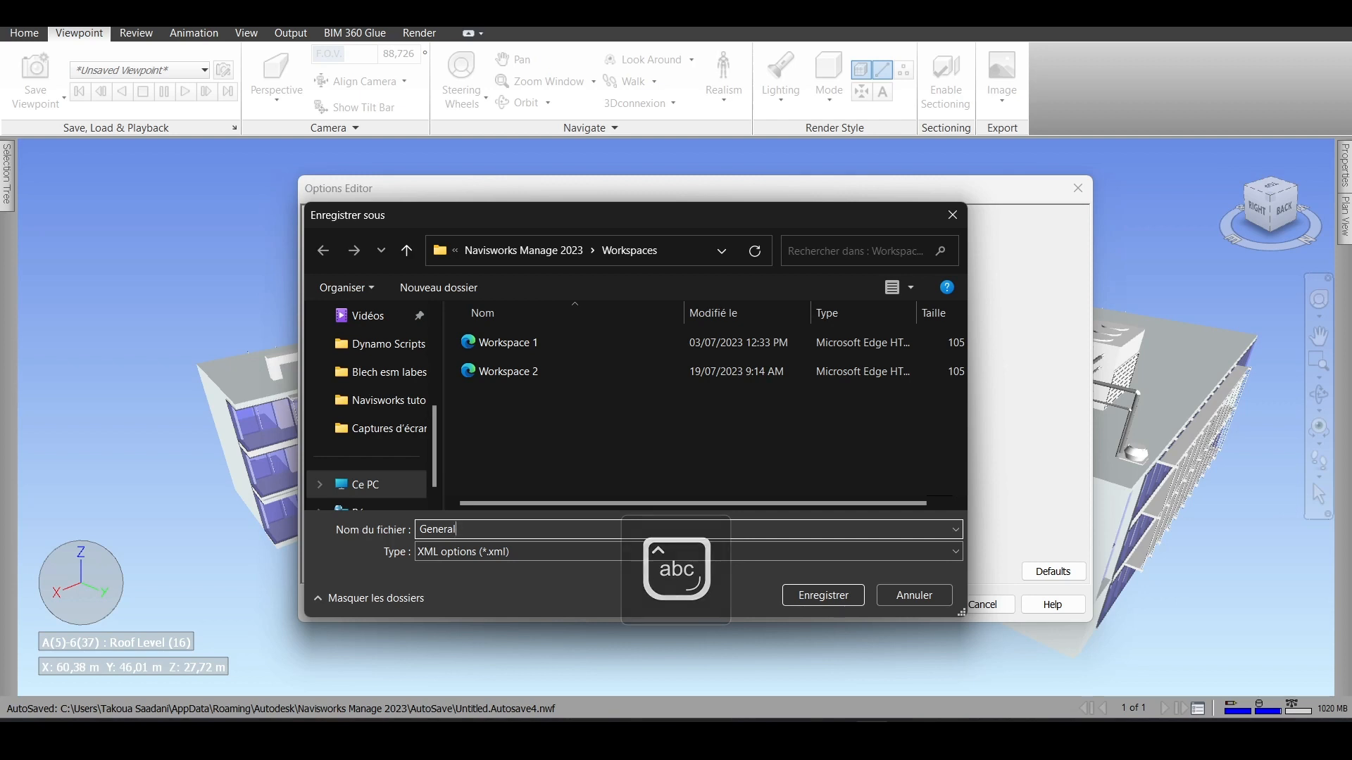
pyautogui.write('navisworks_options')
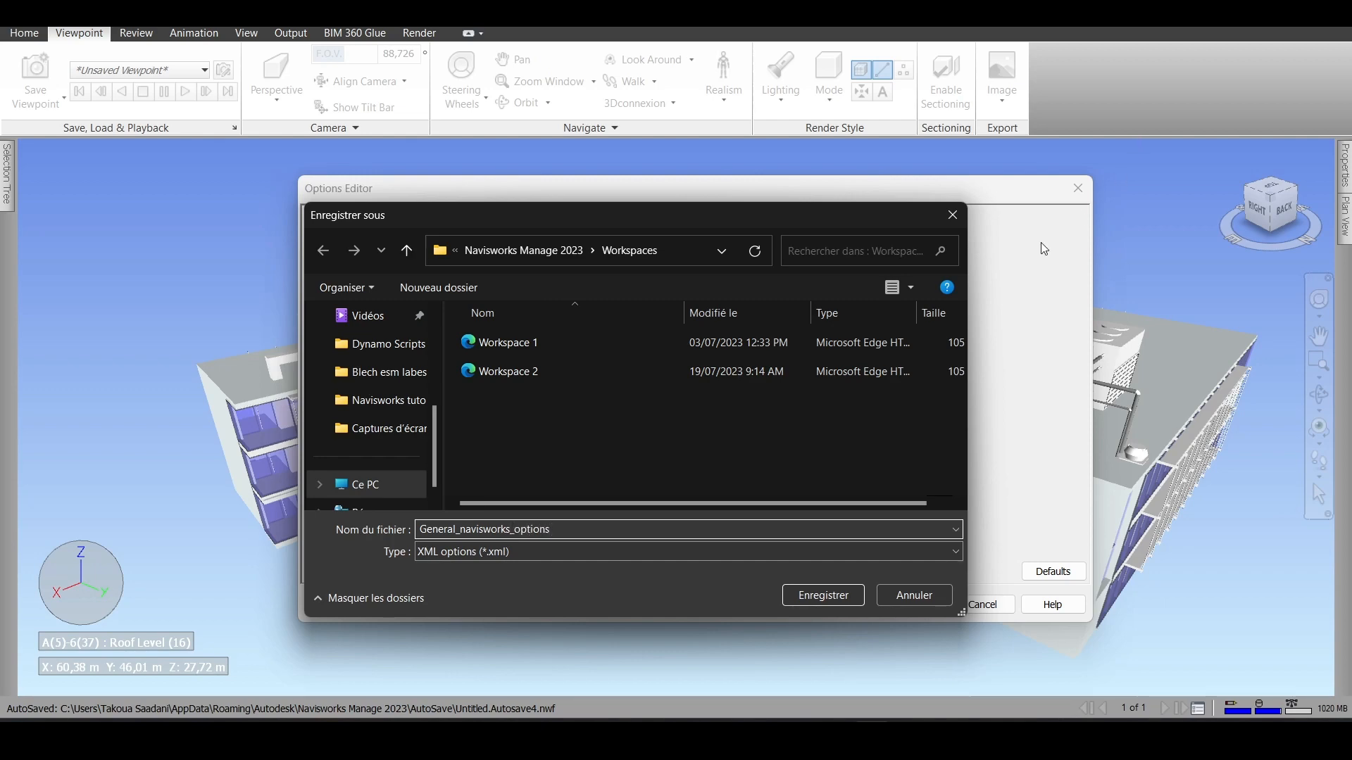
pyautogui.click(823, 596)
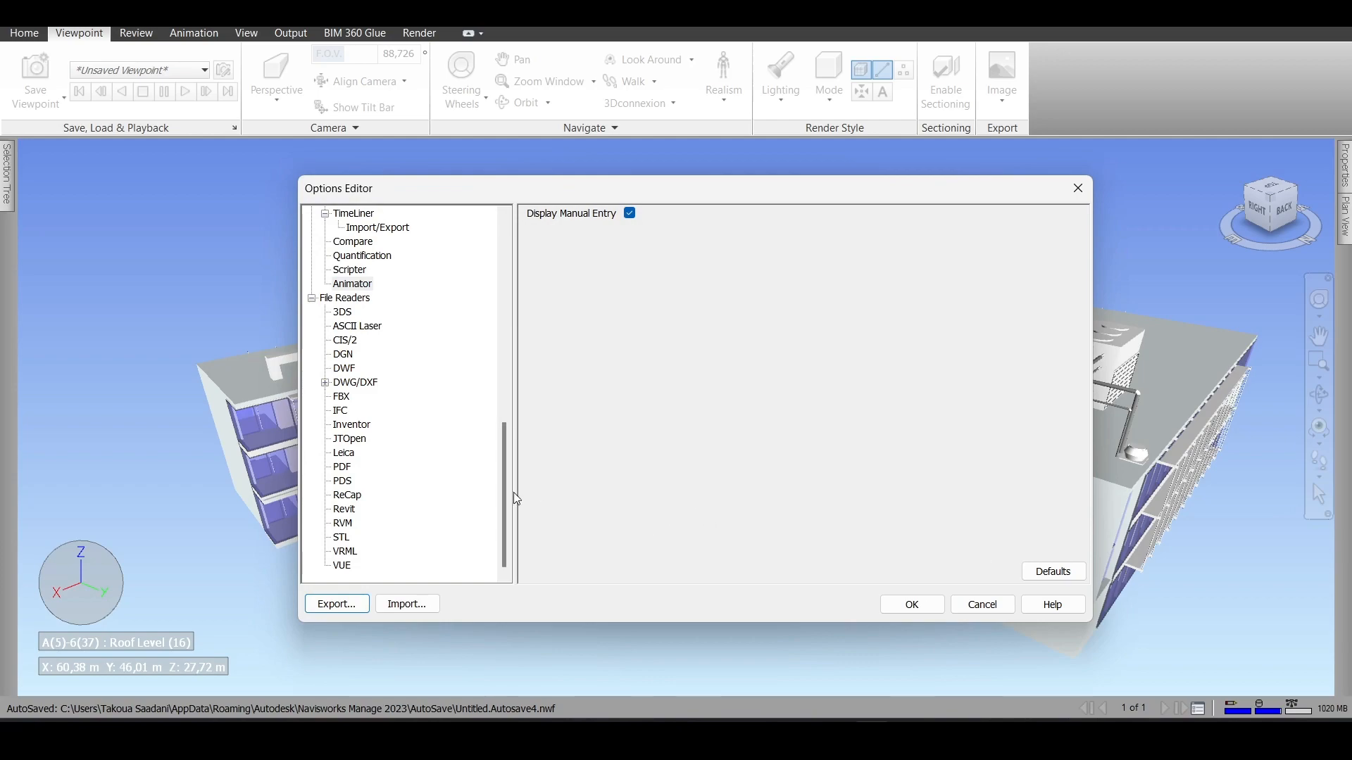
pyautogui.click(918, 610)
# - Expand the MEP - ARCHI Navisworks test.nwc model in the selection tree and select its Walls category to highlight it in the building
pyautogui.scroll(-3, 405, 290)
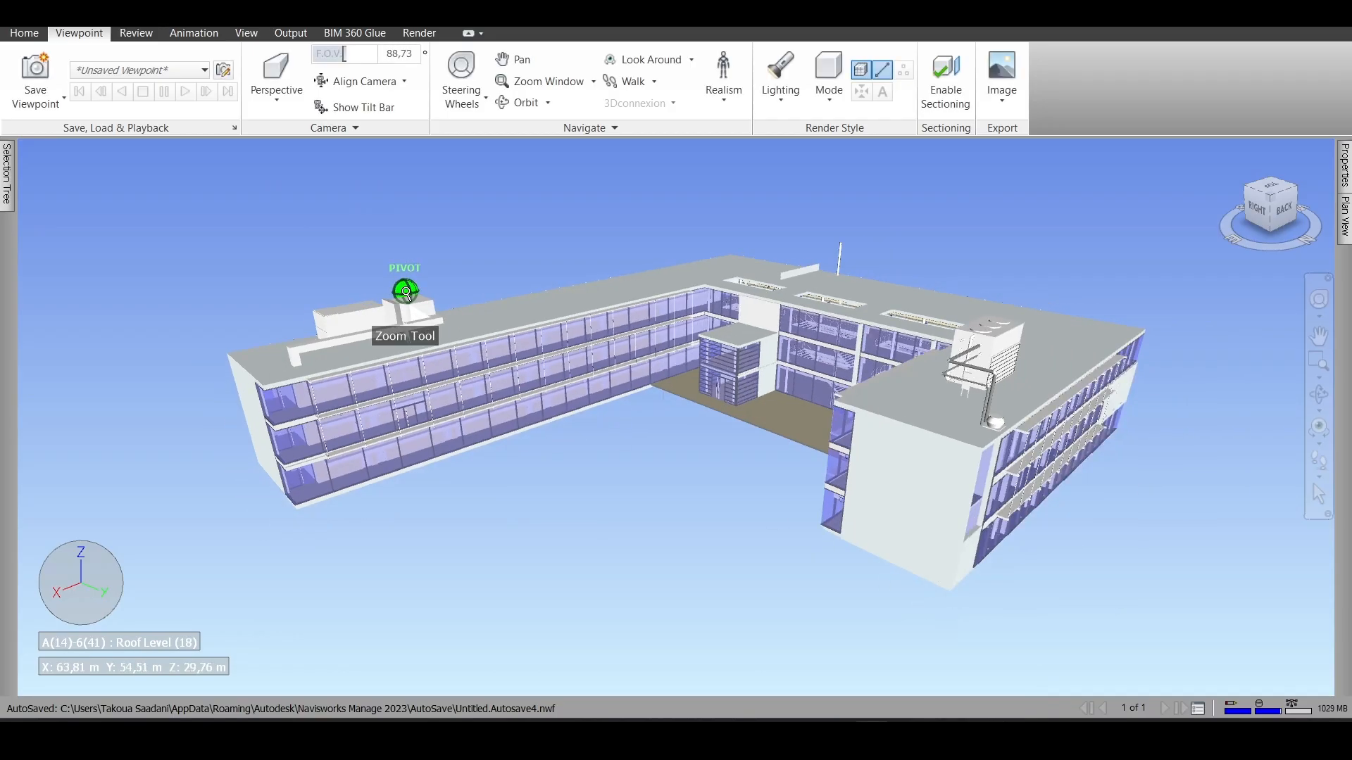
pyautogui.scroll(4, 778, 450)
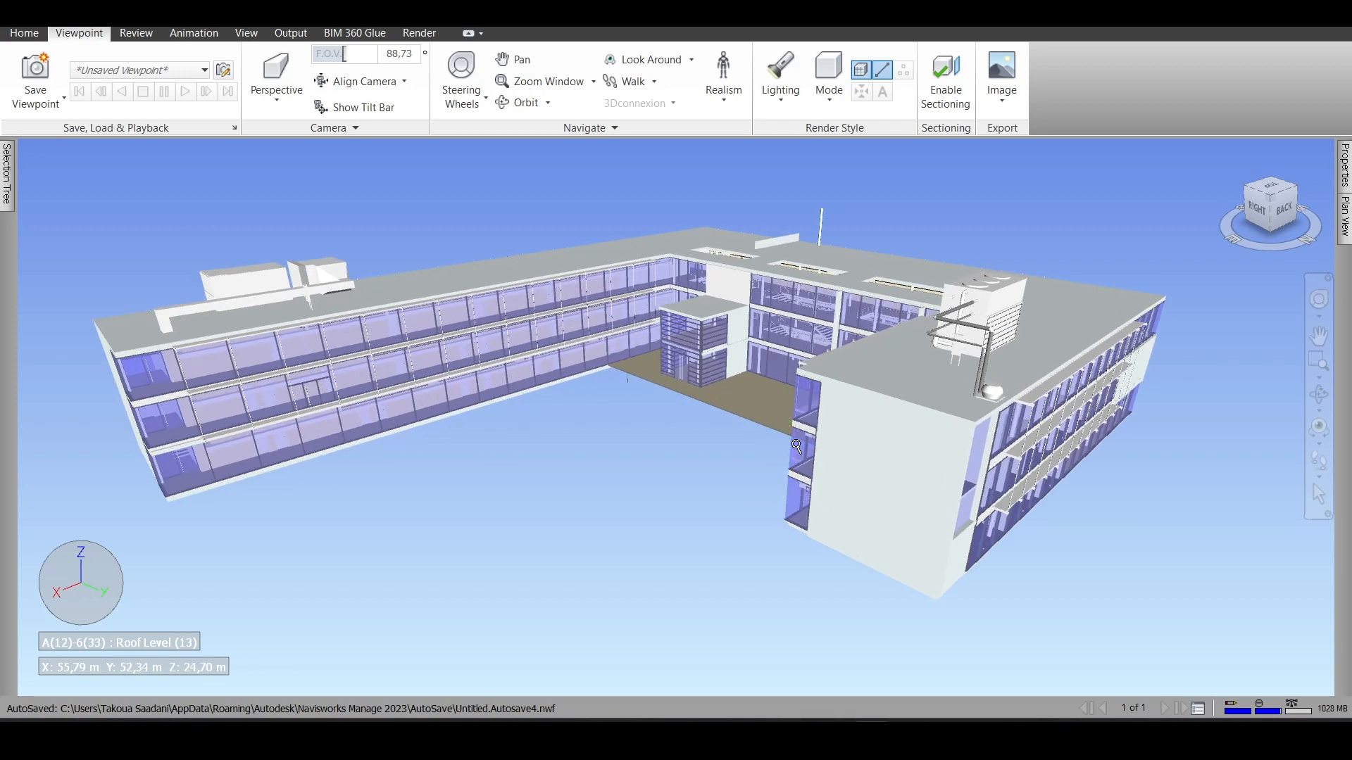
pyautogui.scroll(1, 796, 445)
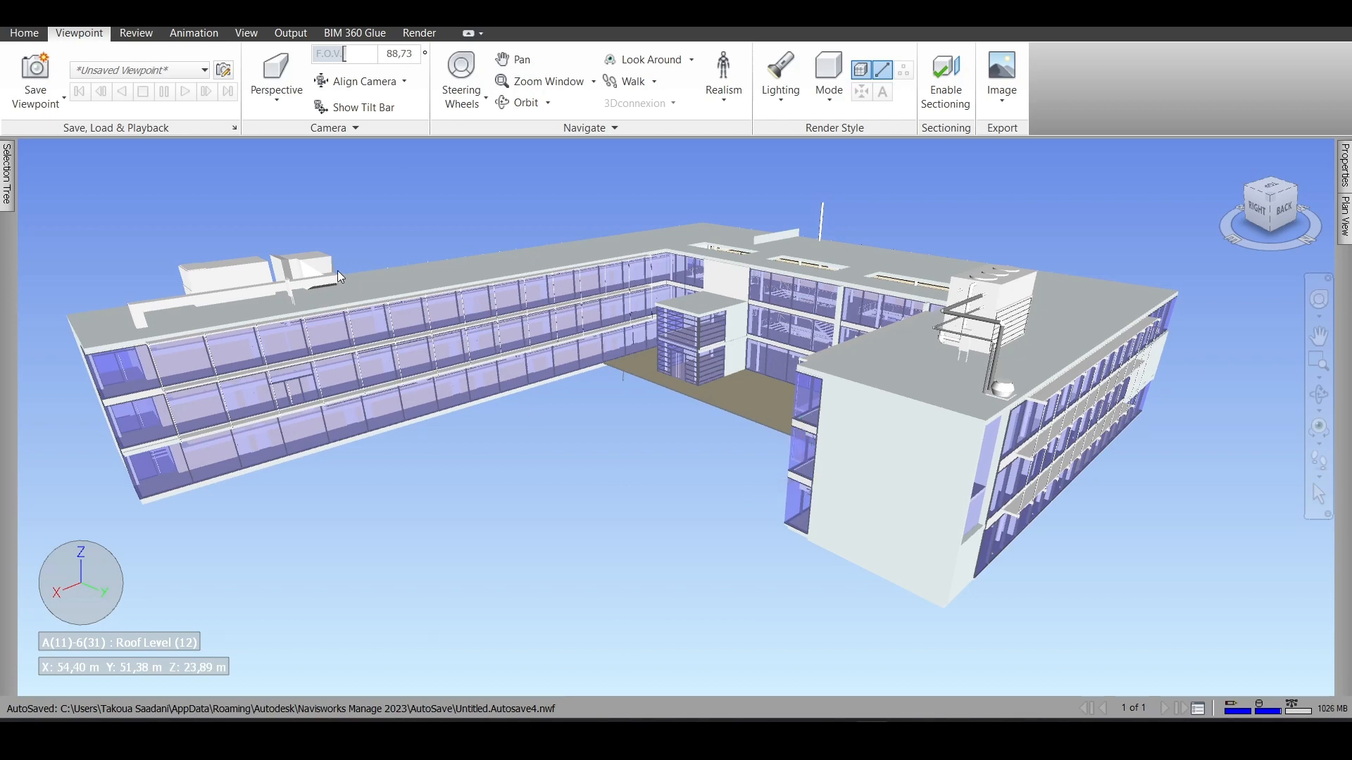
pyautogui.scroll(2, 559, 299)
pyautogui.scroll(1, 141, 393)
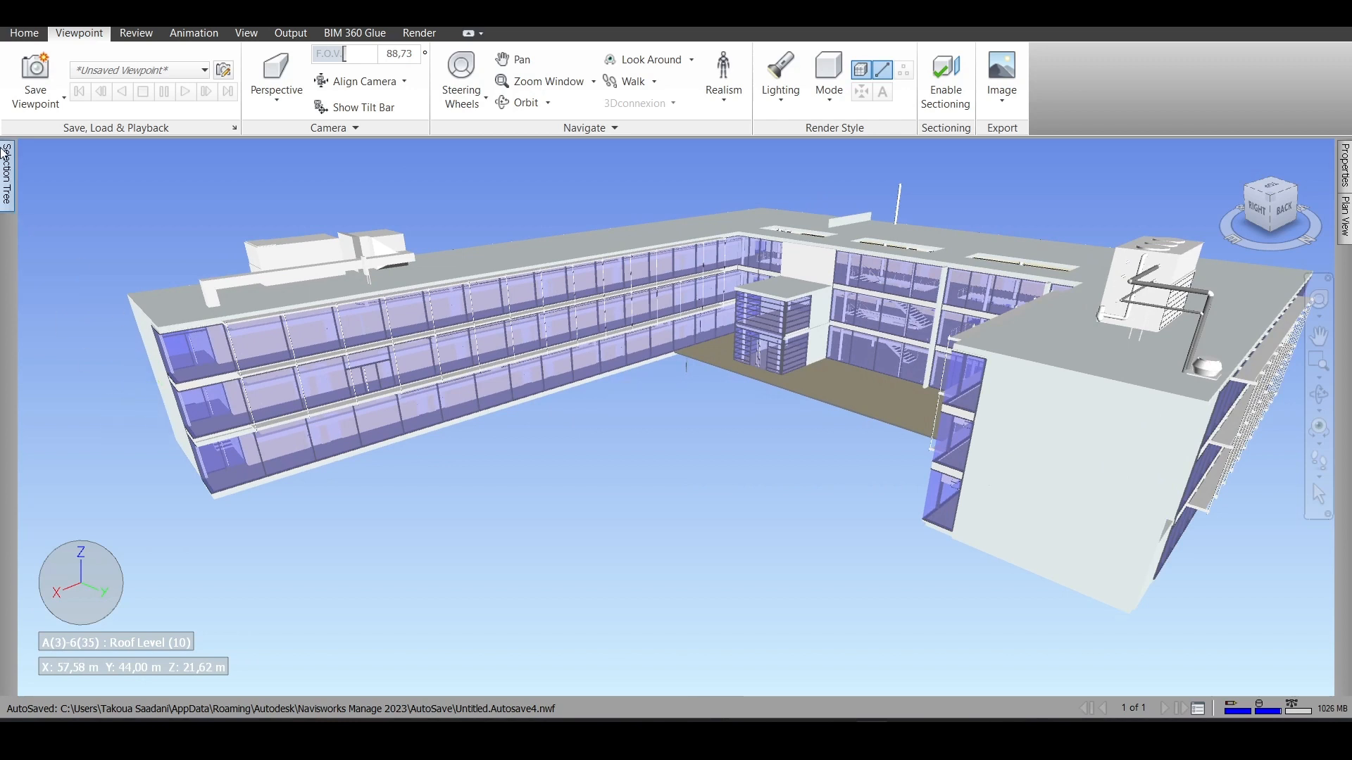
pyautogui.click(7, 169)
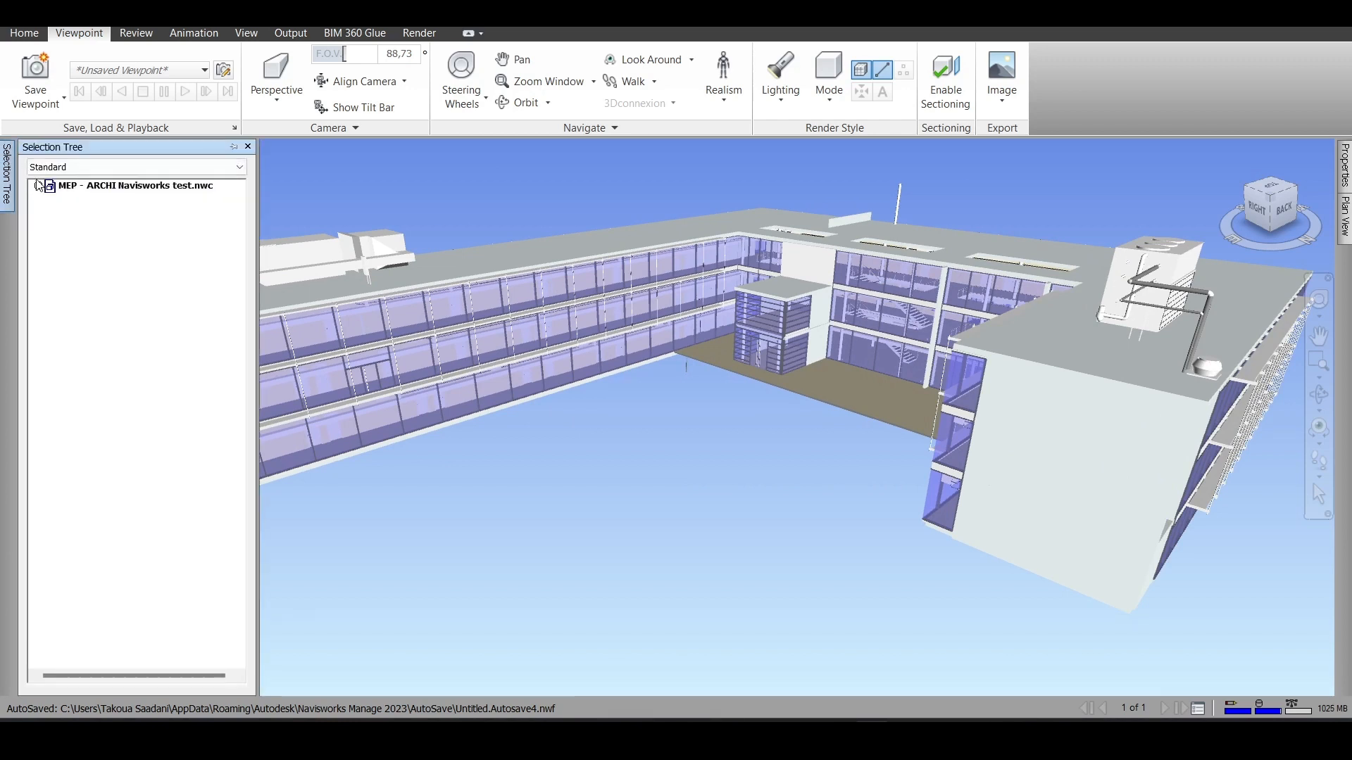
pyautogui.click(38, 185)
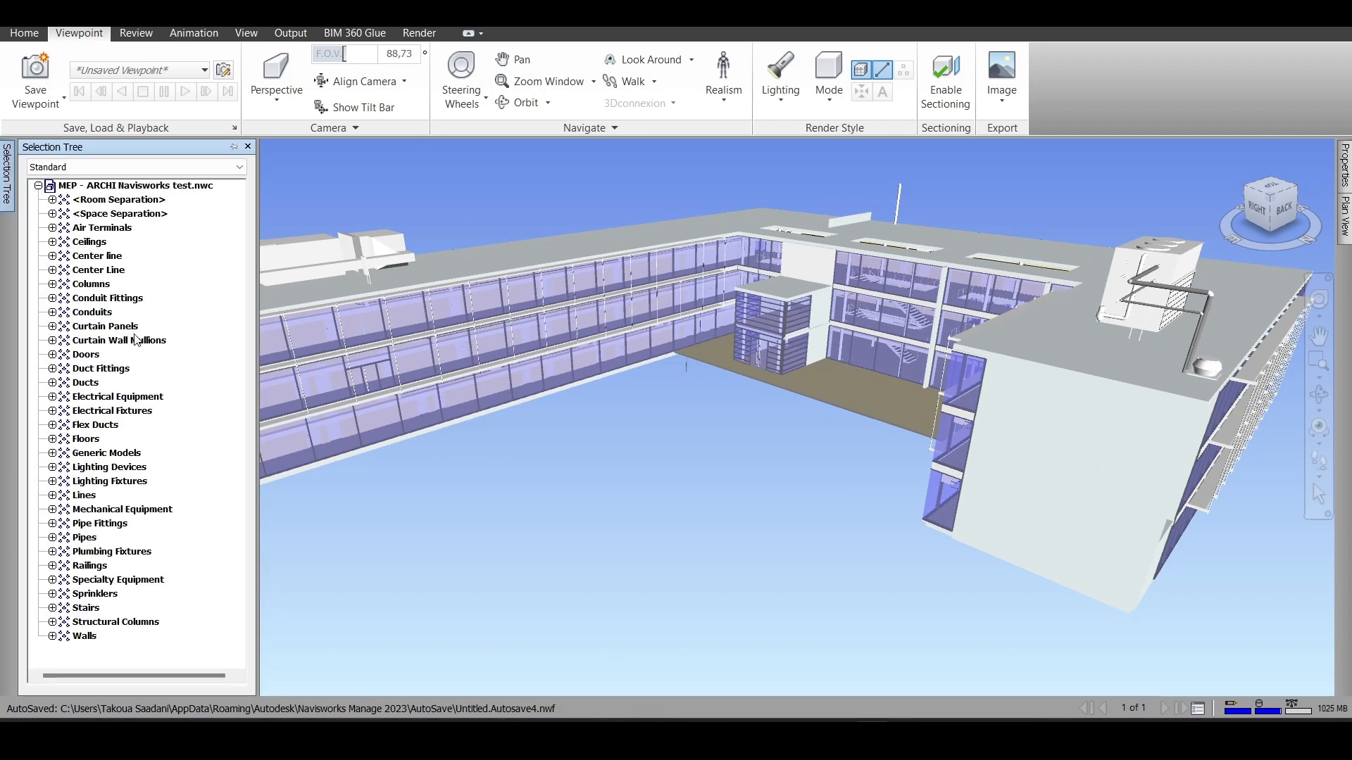
pyautogui.scroll(2, 884, 434)
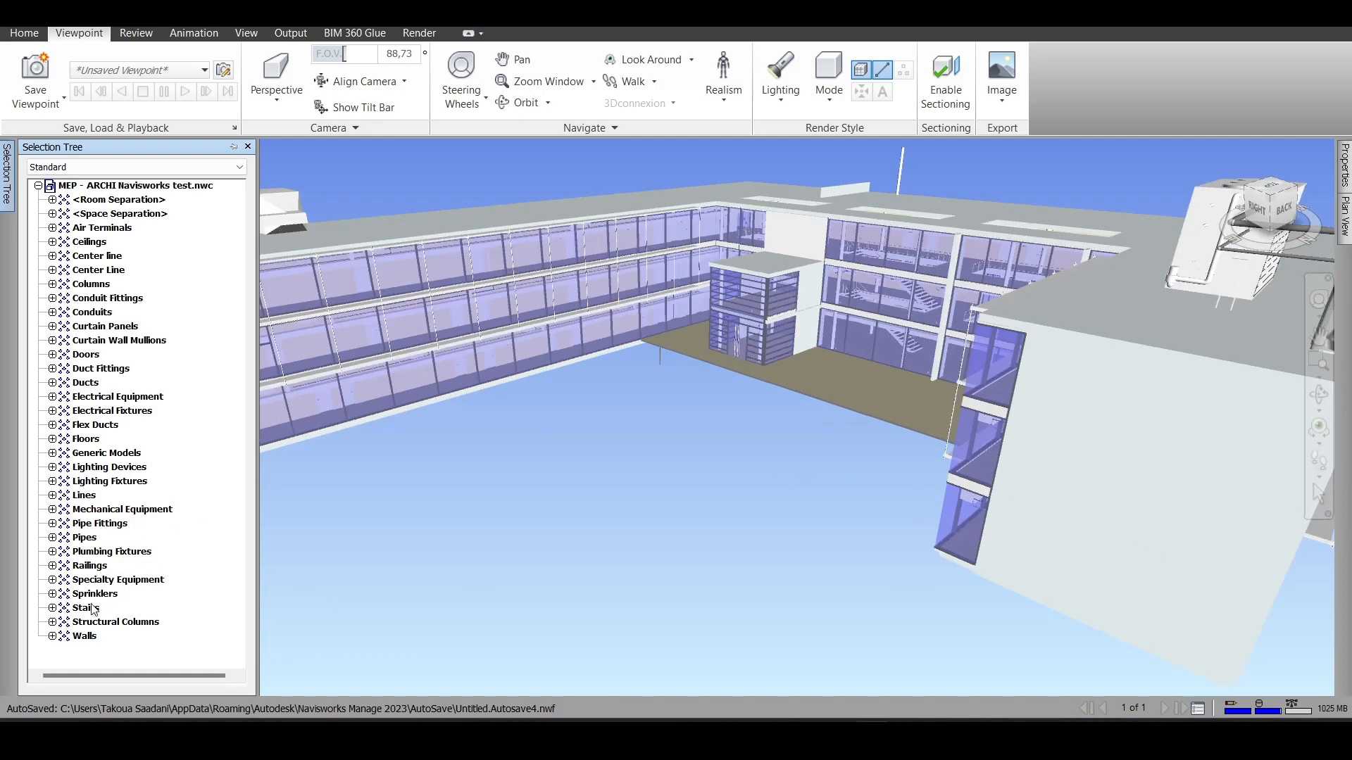
pyautogui.click(85, 637)
pyautogui.scroll(-3, 656, 384)
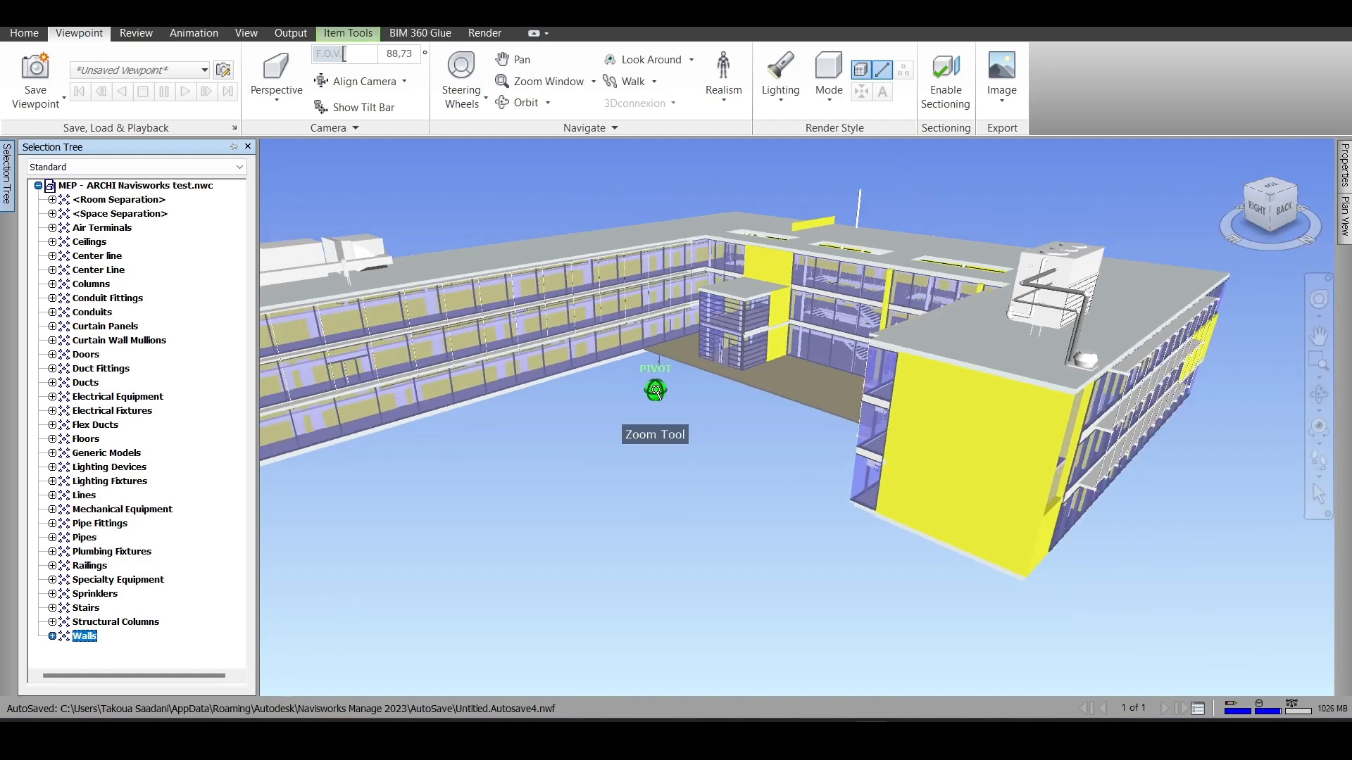
pyautogui.moveTo(1260, 208); pyautogui.dragTo(1330, 264)
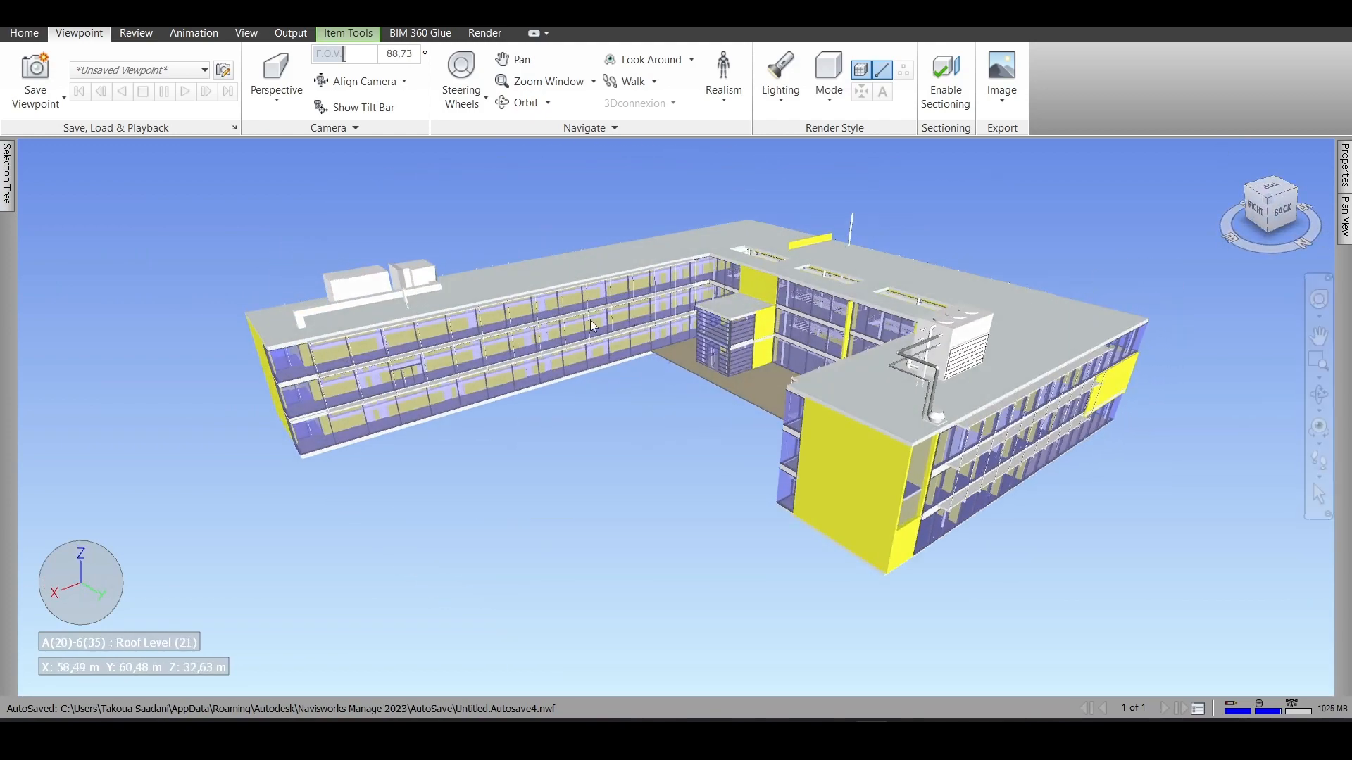
# - Expand the Walls category down to its individual Basic Wall types and clear the wall selection
pyautogui.moveTo(7, 209)
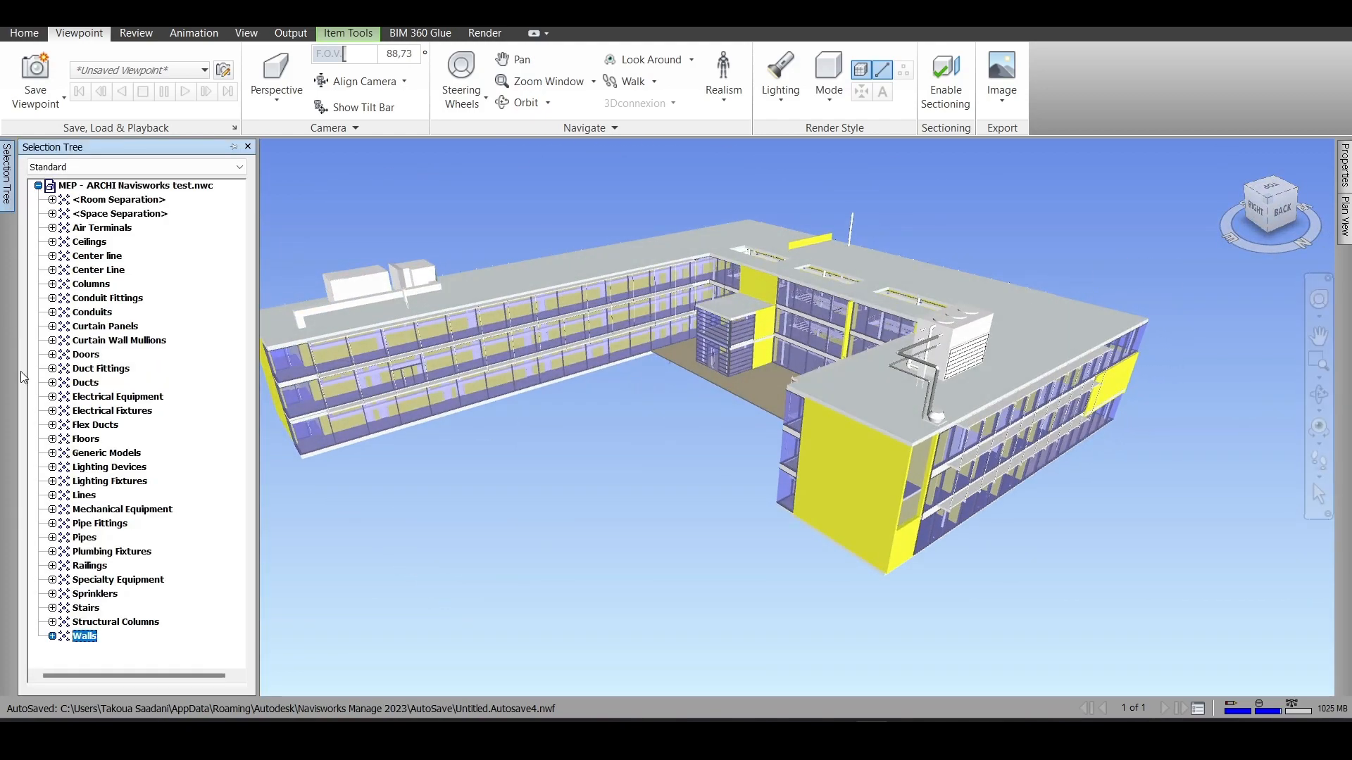
pyautogui.click(52, 637)
pyautogui.click(66, 651)
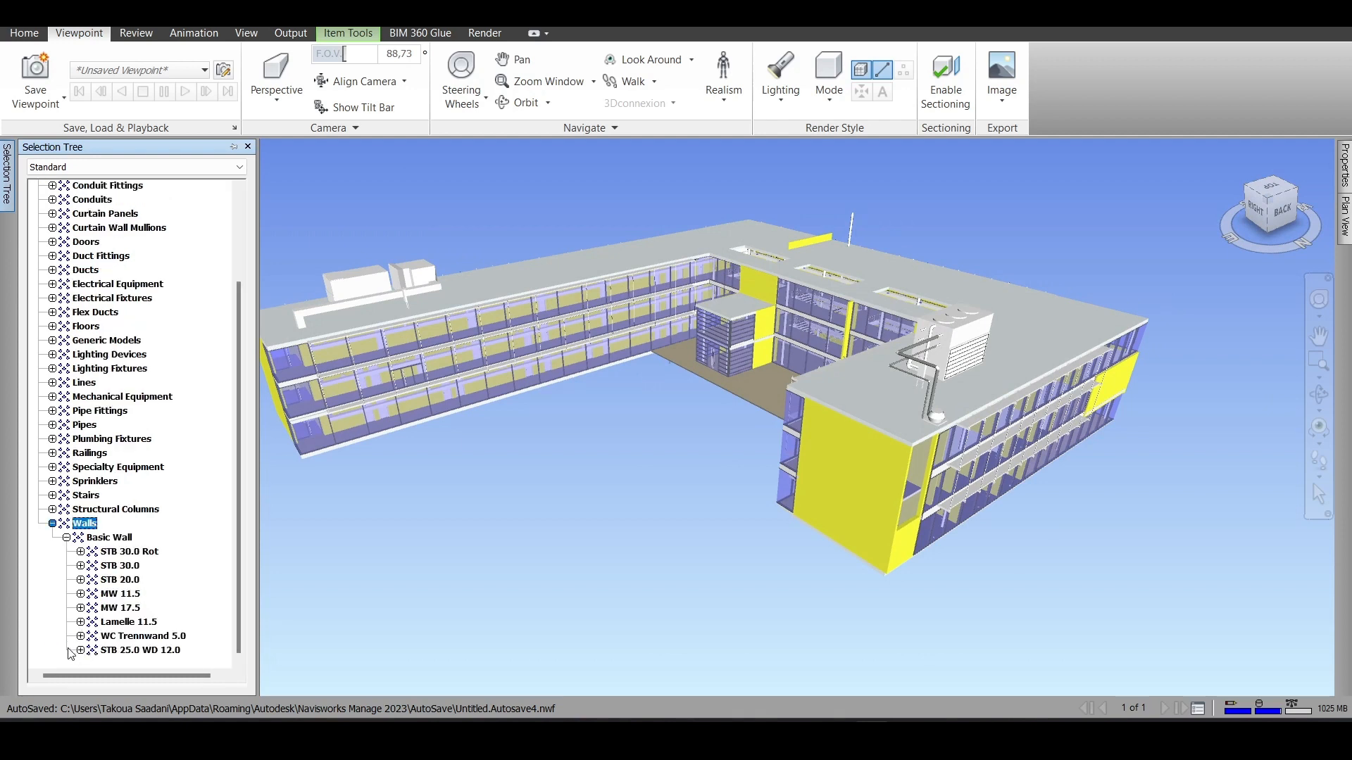
pyautogui.click(52, 524)
pyautogui.click(149, 552)
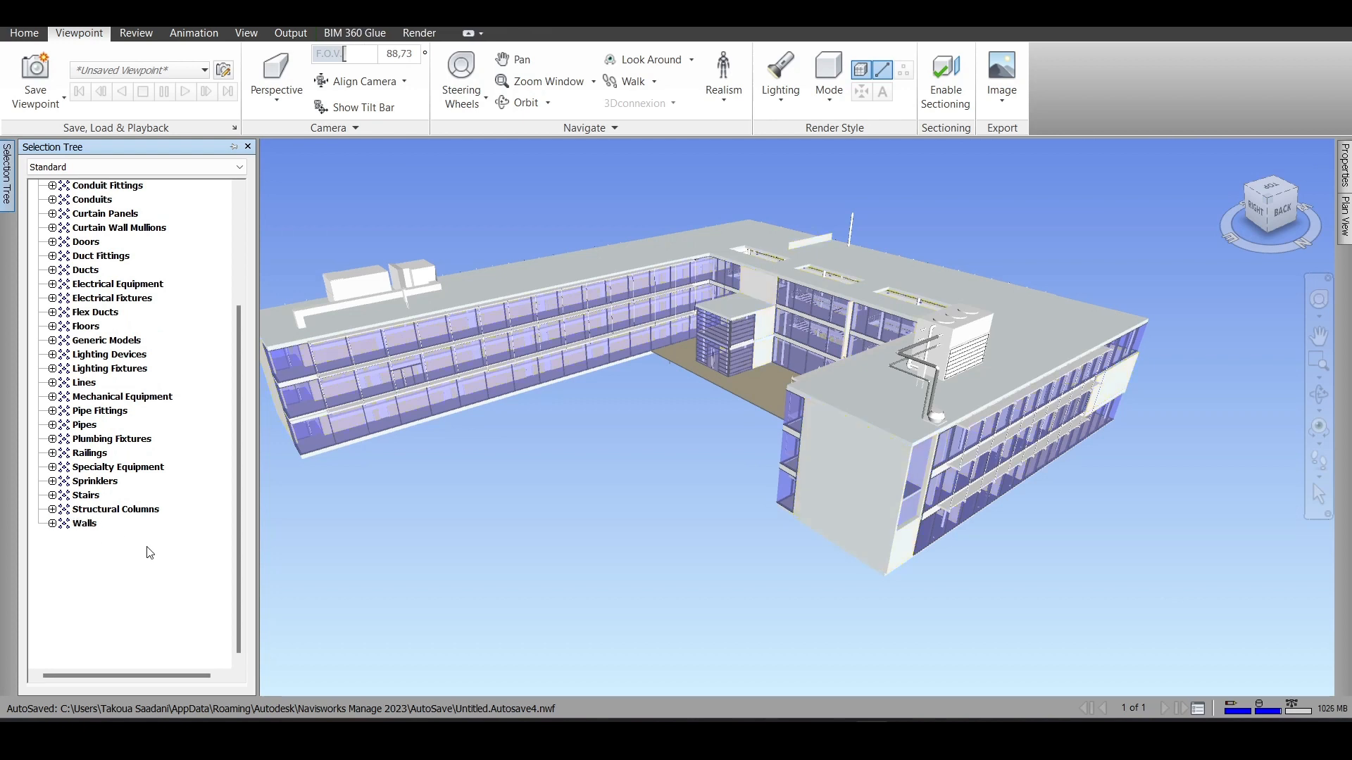
pyautogui.click(52, 524)
pyautogui.click(66, 538)
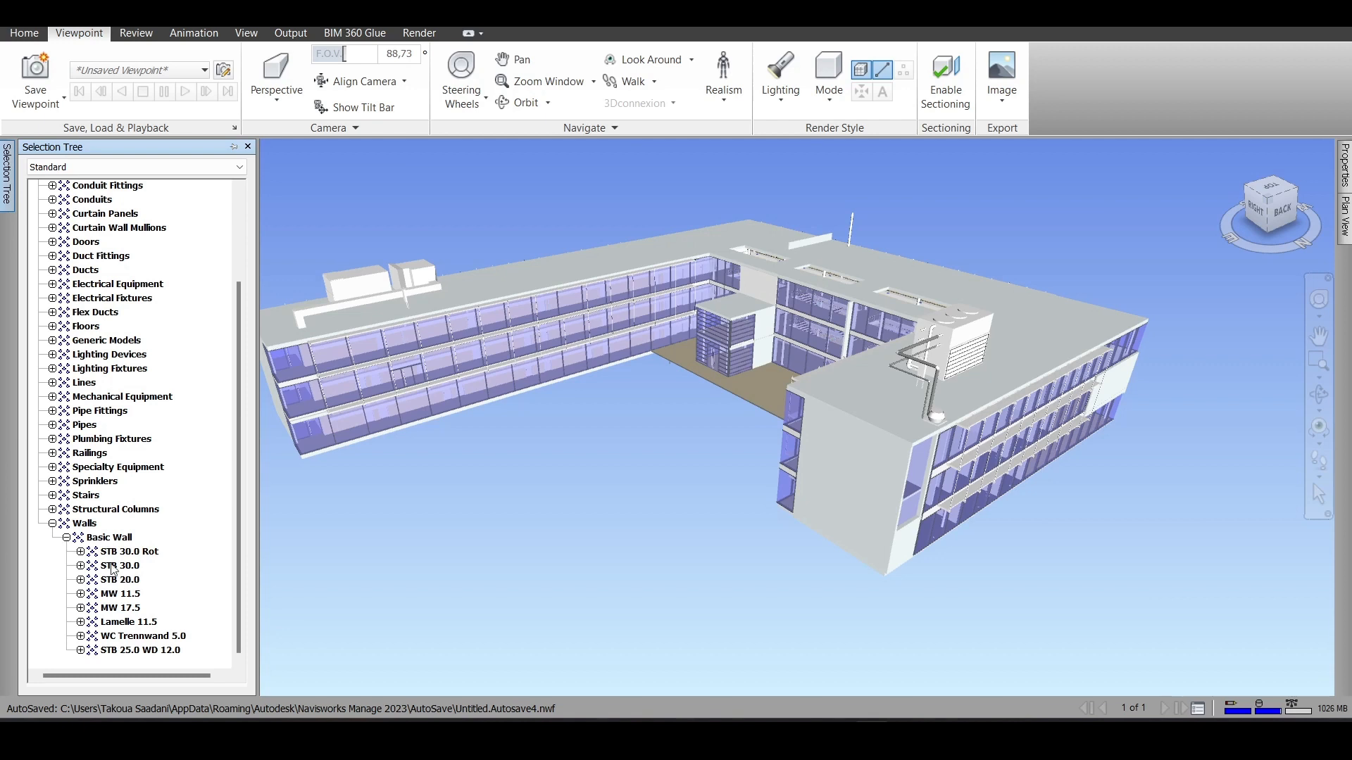
# - Highlight the Lamelle 11.5, MW 17.5, STB 25.0 WD 12.0, STB 30.0 Rot and STB 30.0 wall types in turn, and clear the selection
pyautogui.click(117, 626)
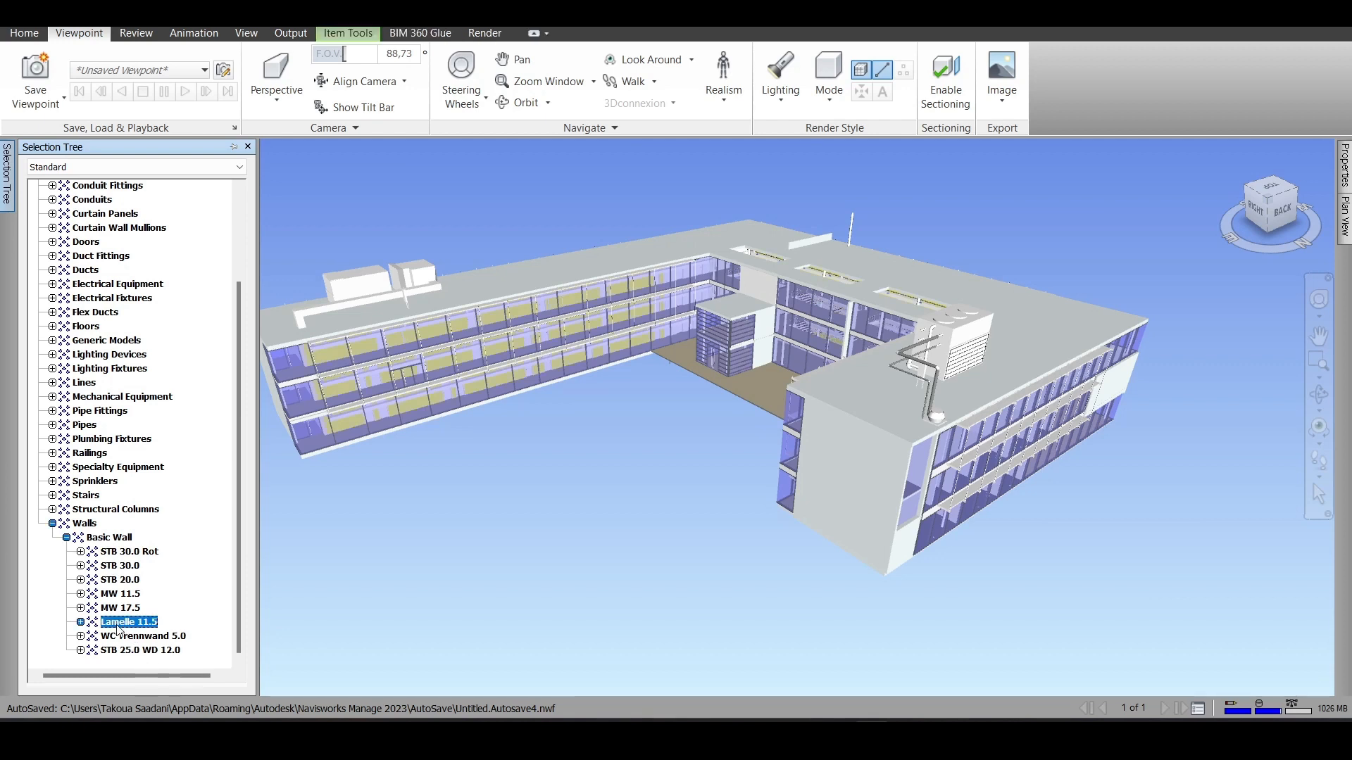
pyautogui.click(193, 613)
pyautogui.click(125, 610)
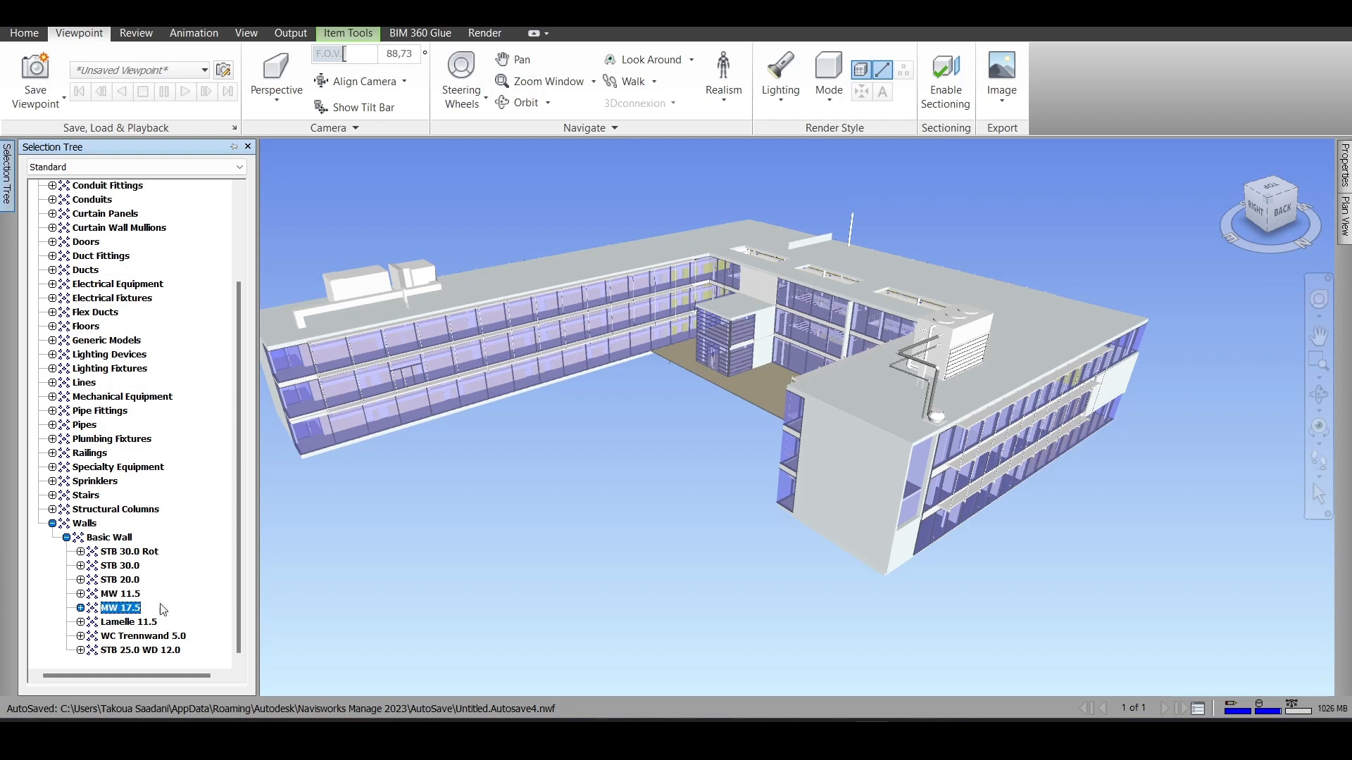
pyautogui.click(197, 599)
pyautogui.click(141, 649)
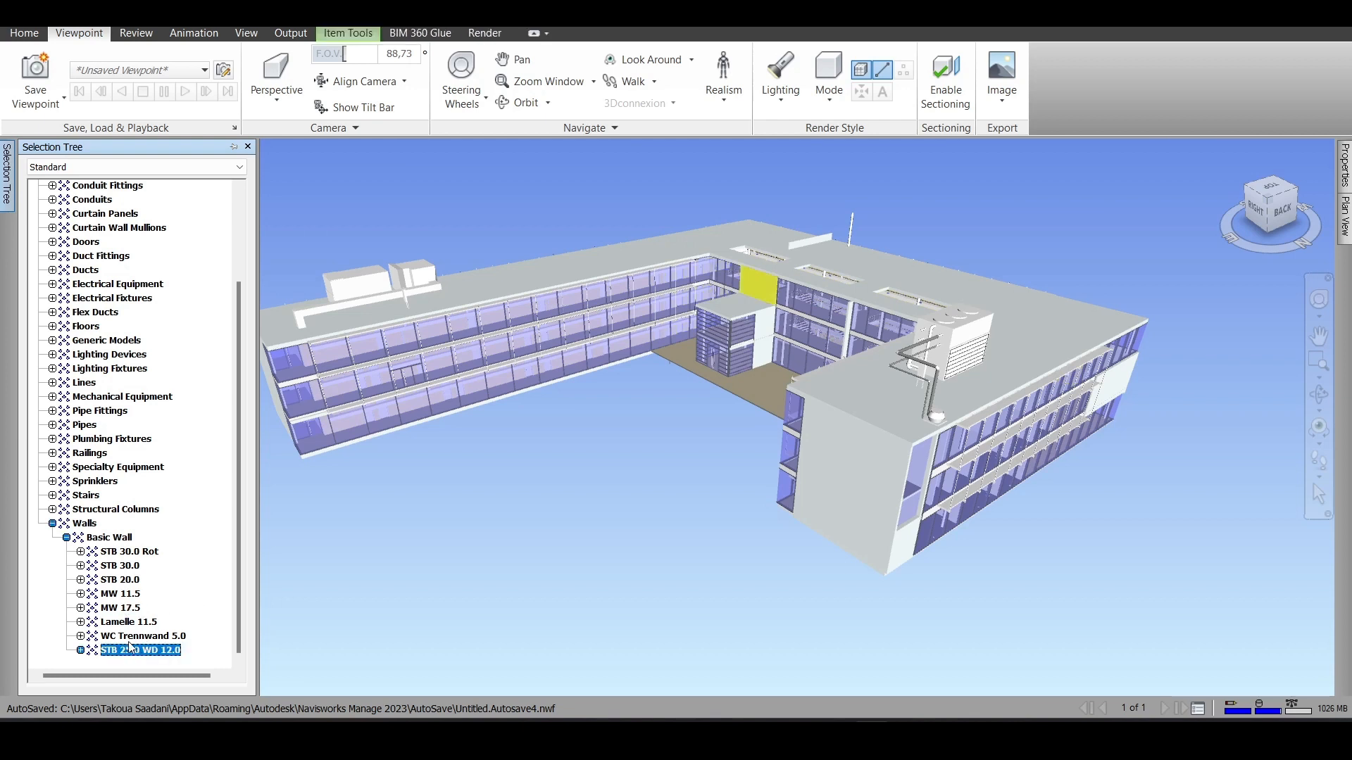
pyautogui.click(193, 610)
pyautogui.click(137, 553)
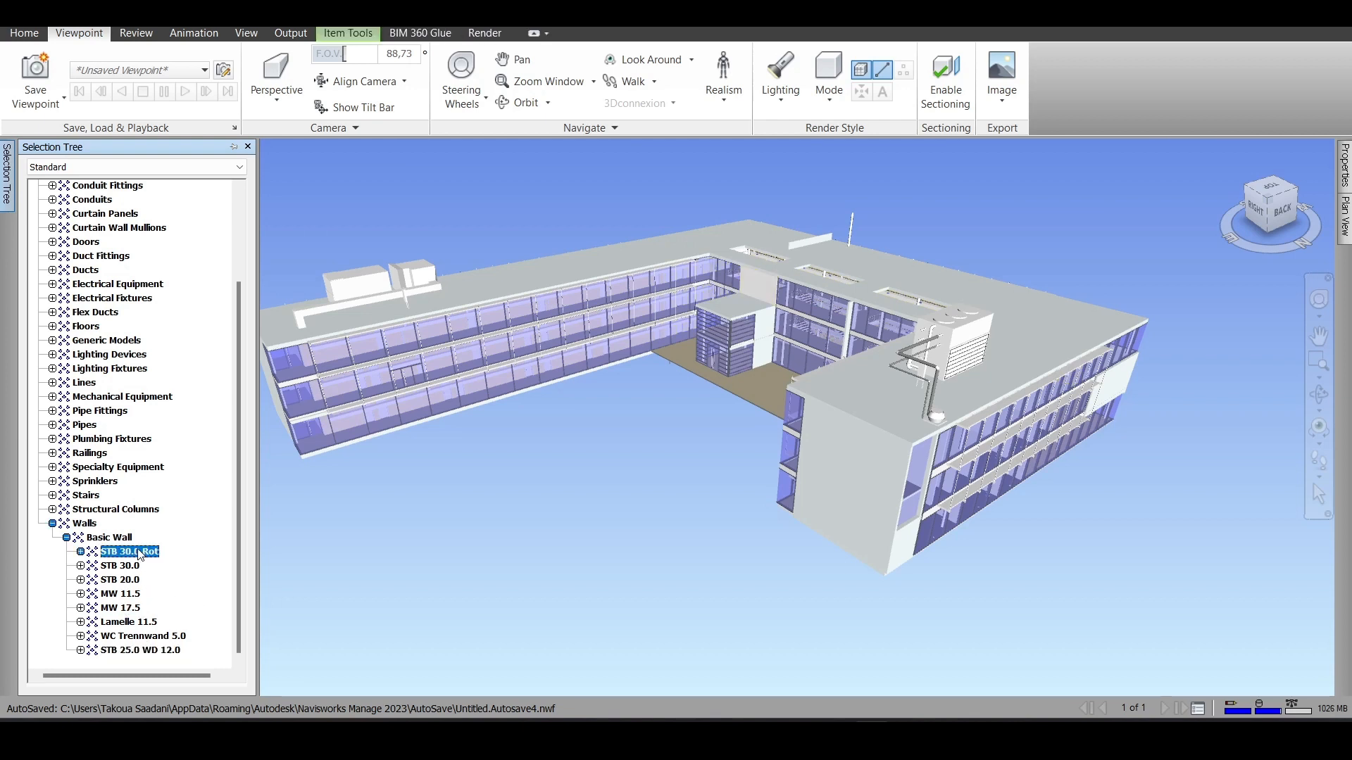
pyautogui.click(123, 567)
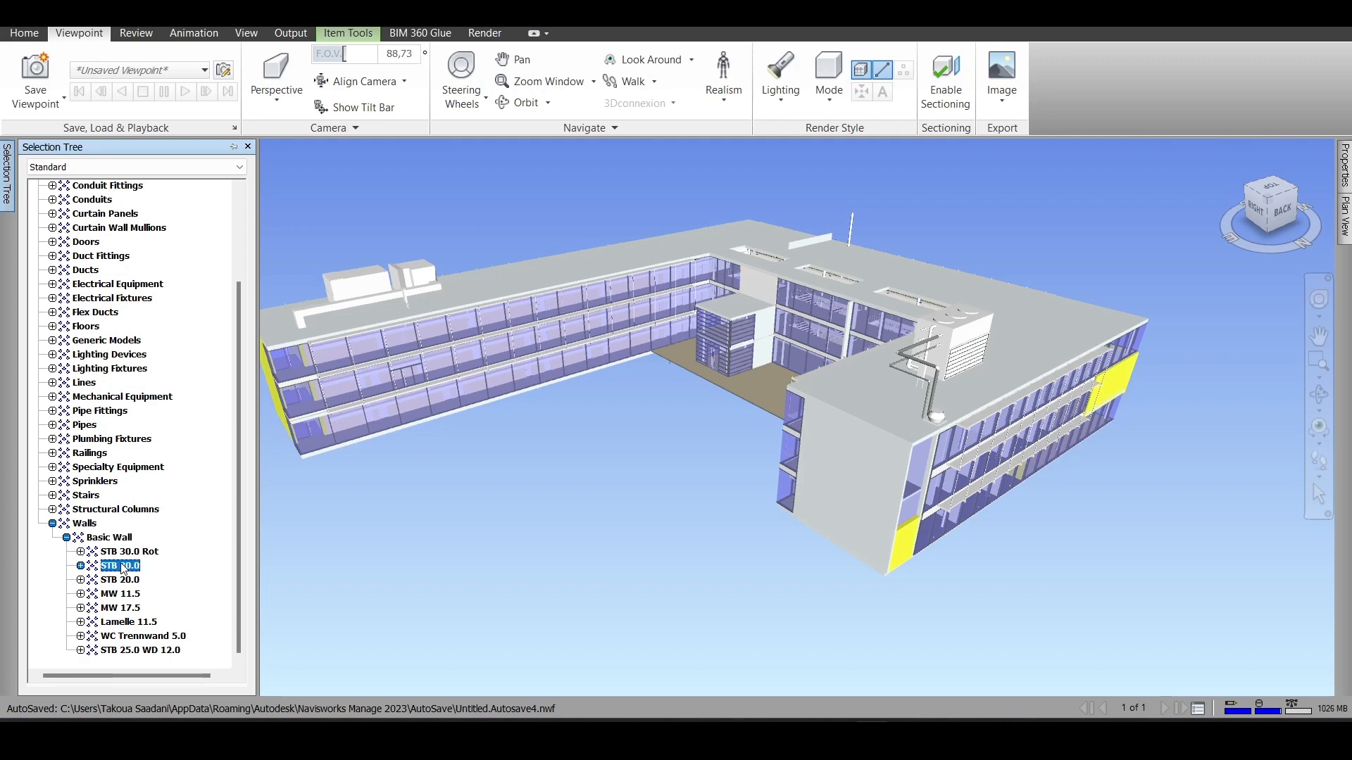
pyautogui.click(178, 581)
# - Look at the whole building from the top
pyautogui.scroll(2, 944, 616)
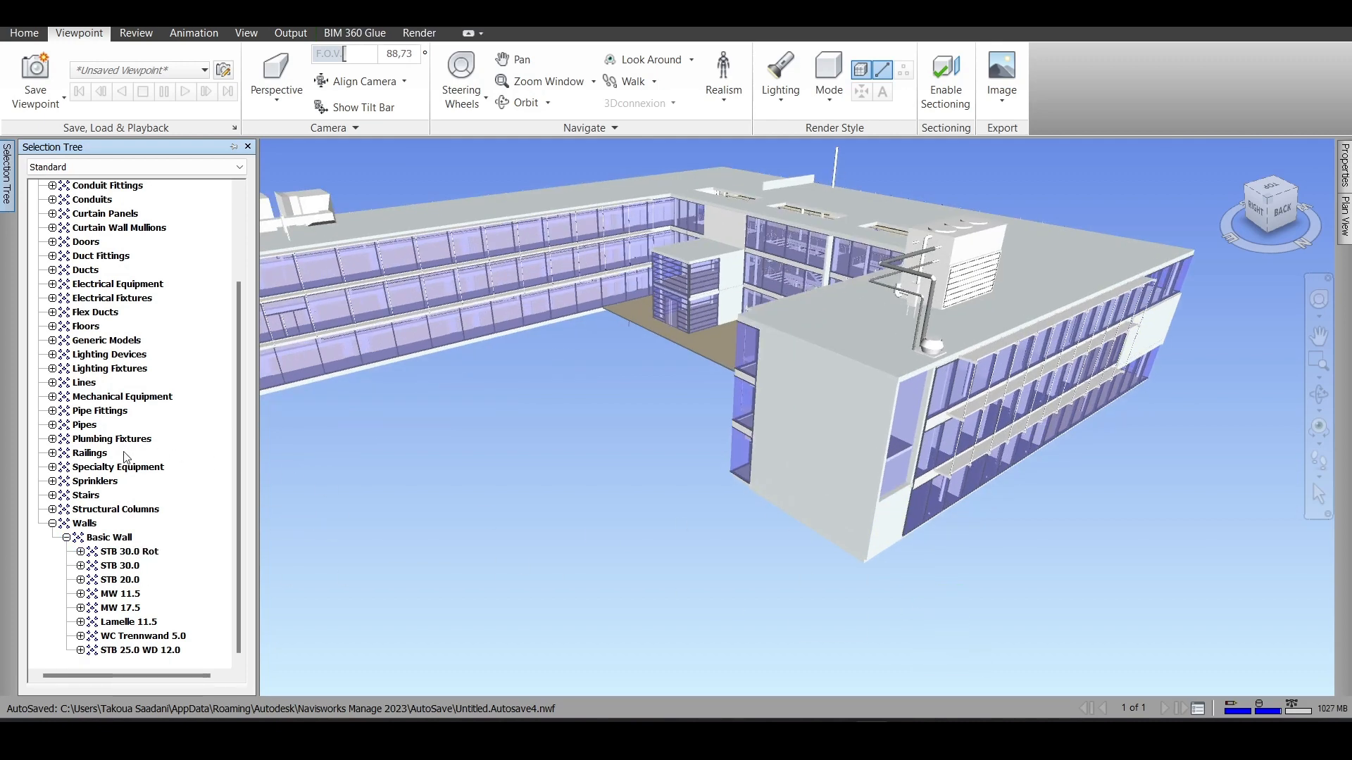
pyautogui.scroll(-2, 519, 513)
pyautogui.moveTo(519, 514); pyautogui.dragTo(663, 450, button='middle')
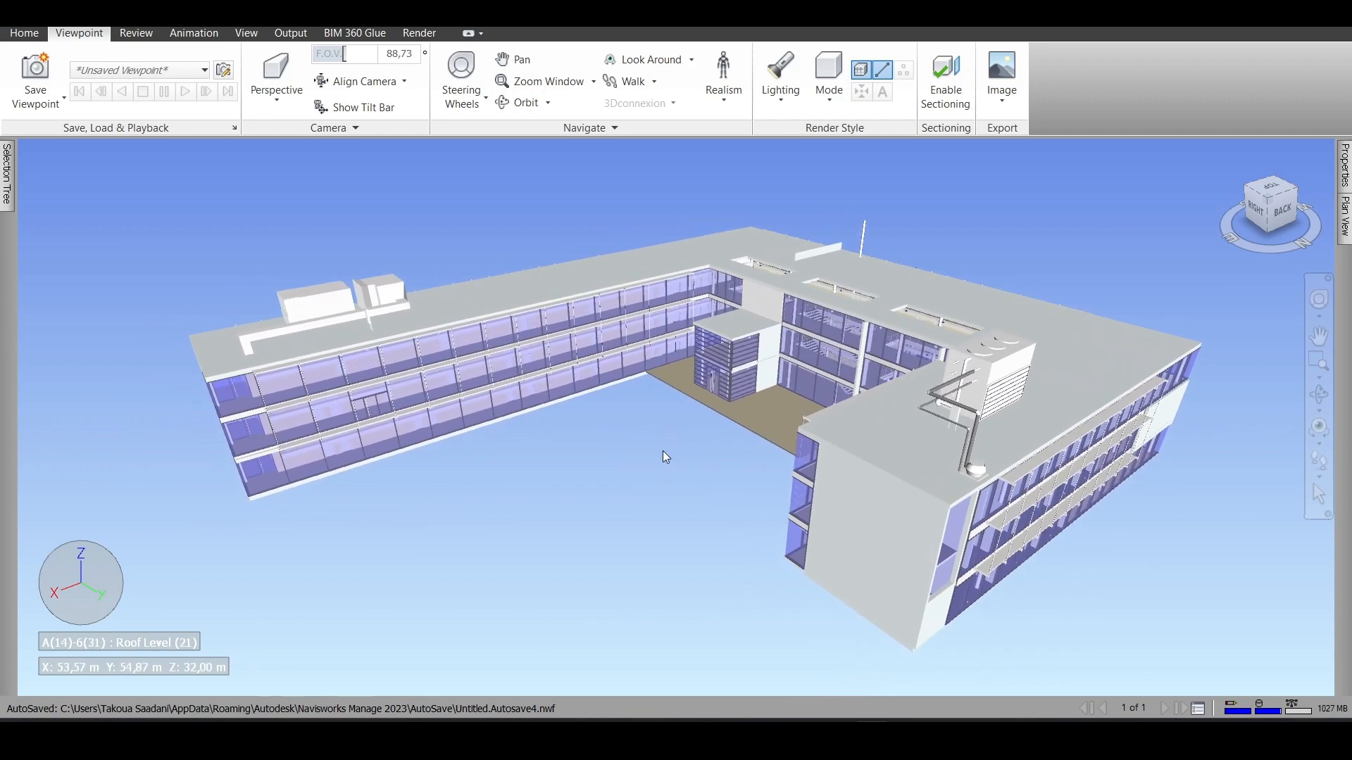
pyautogui.rightClick(559, 465)
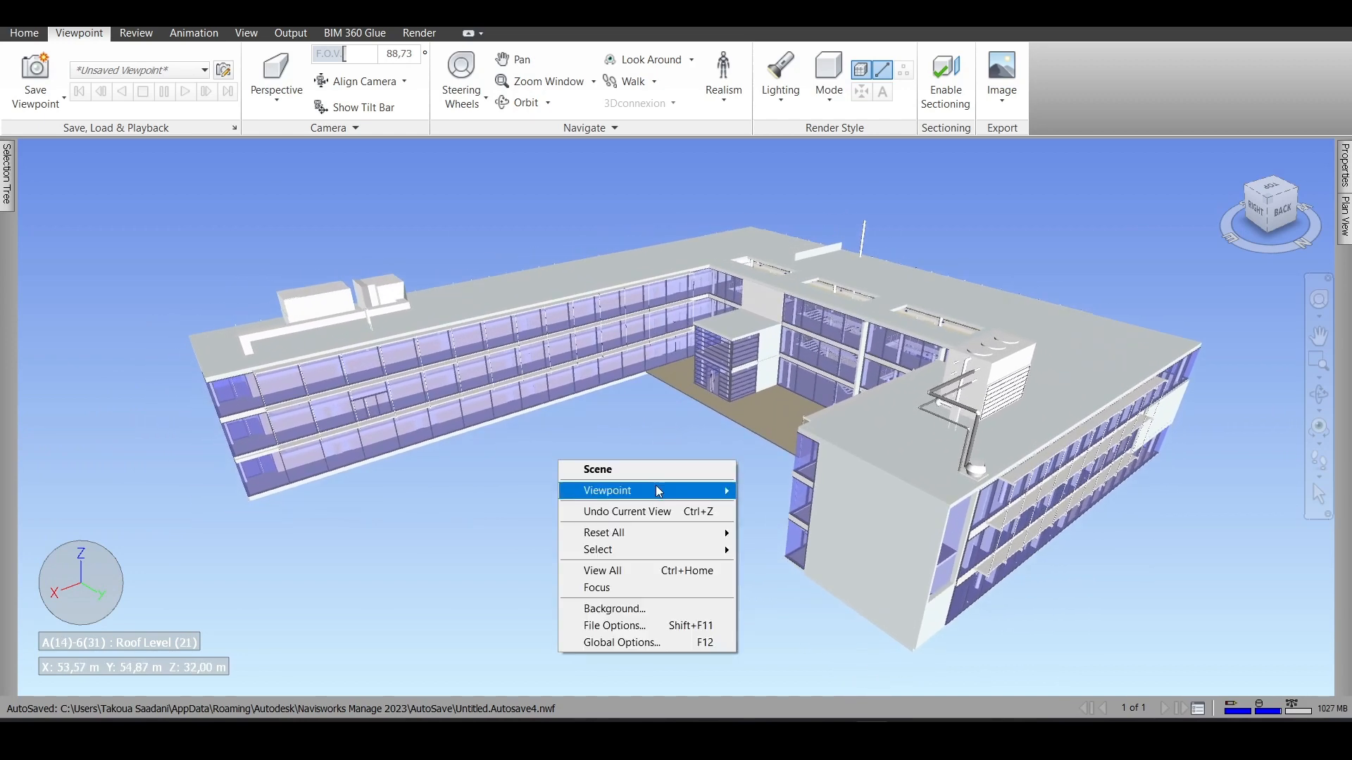
pyautogui.moveTo(635, 489)
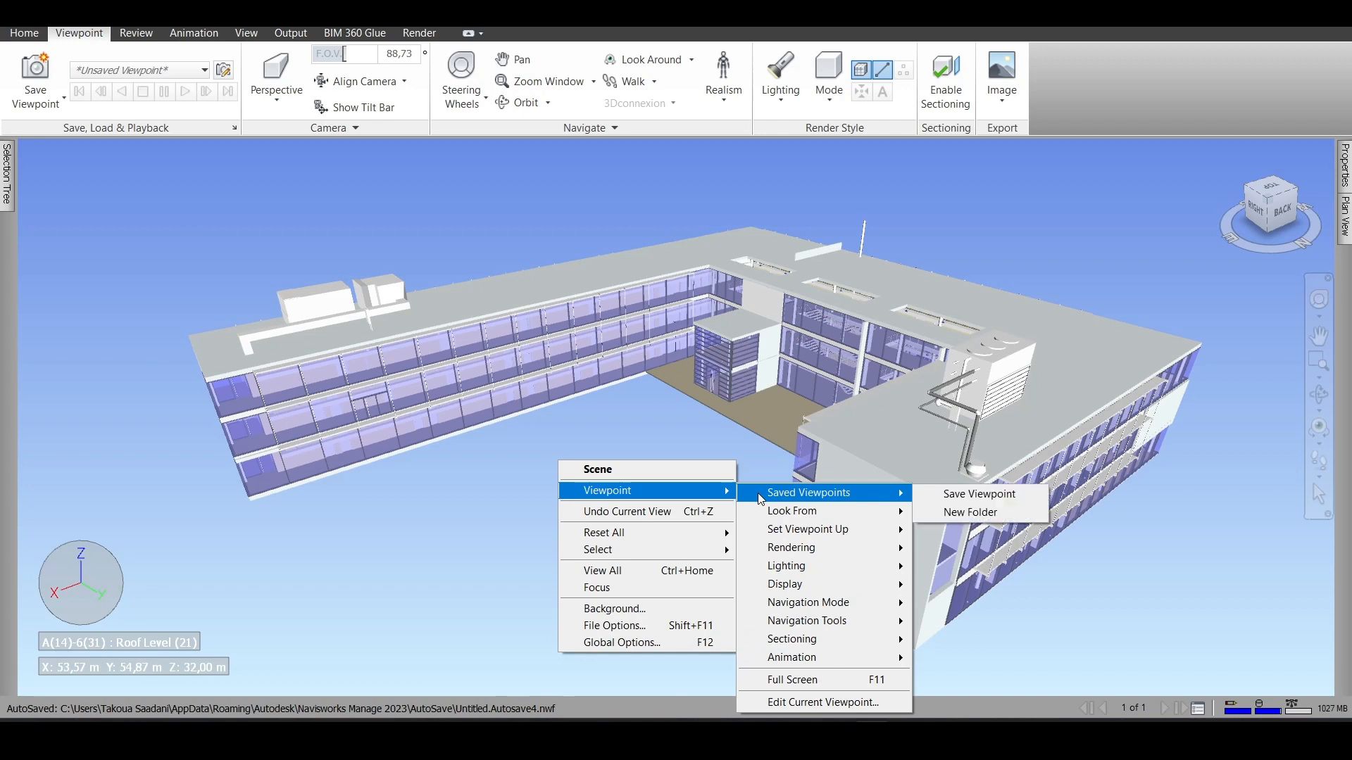
pyautogui.moveTo(819, 519)
pyautogui.click(951, 512)
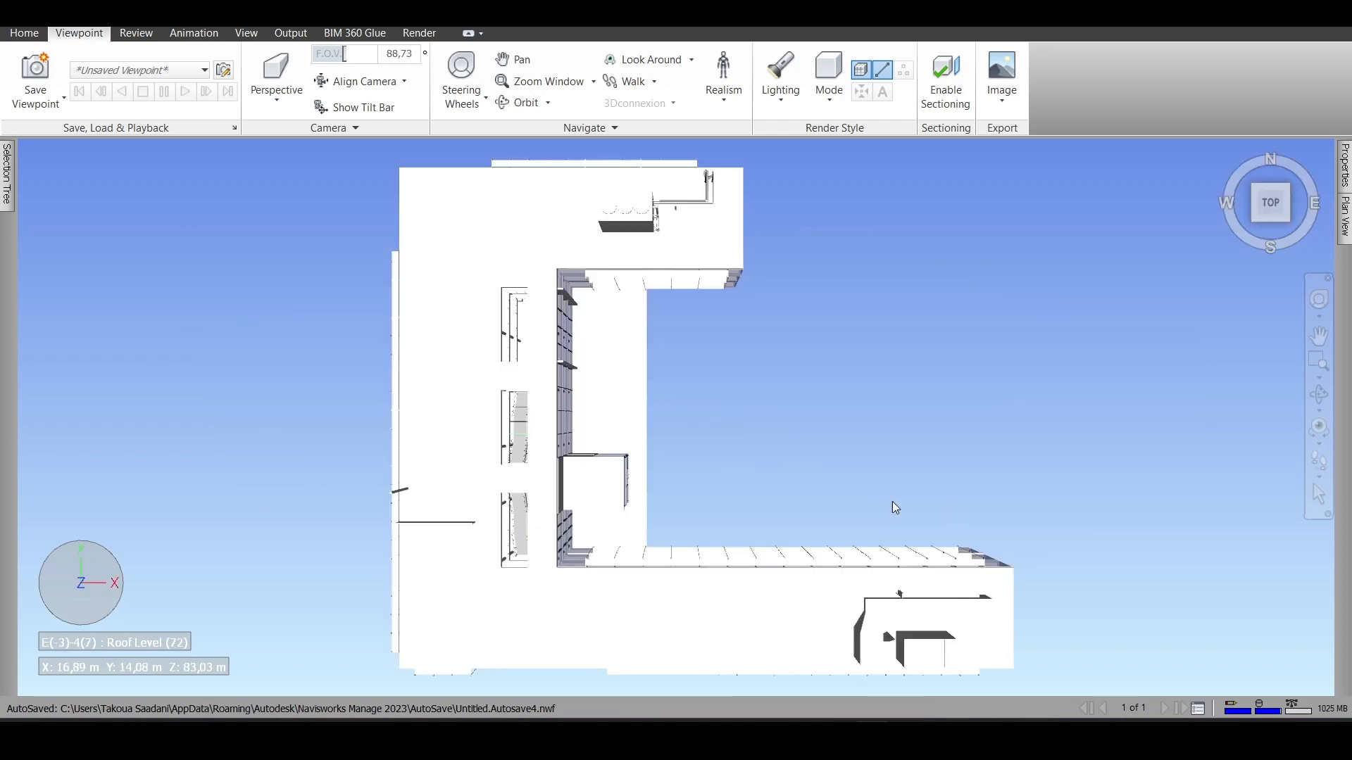
# - Look at the building from the back
pyautogui.rightClick(725, 432)
pyautogui.moveTo(767, 464)
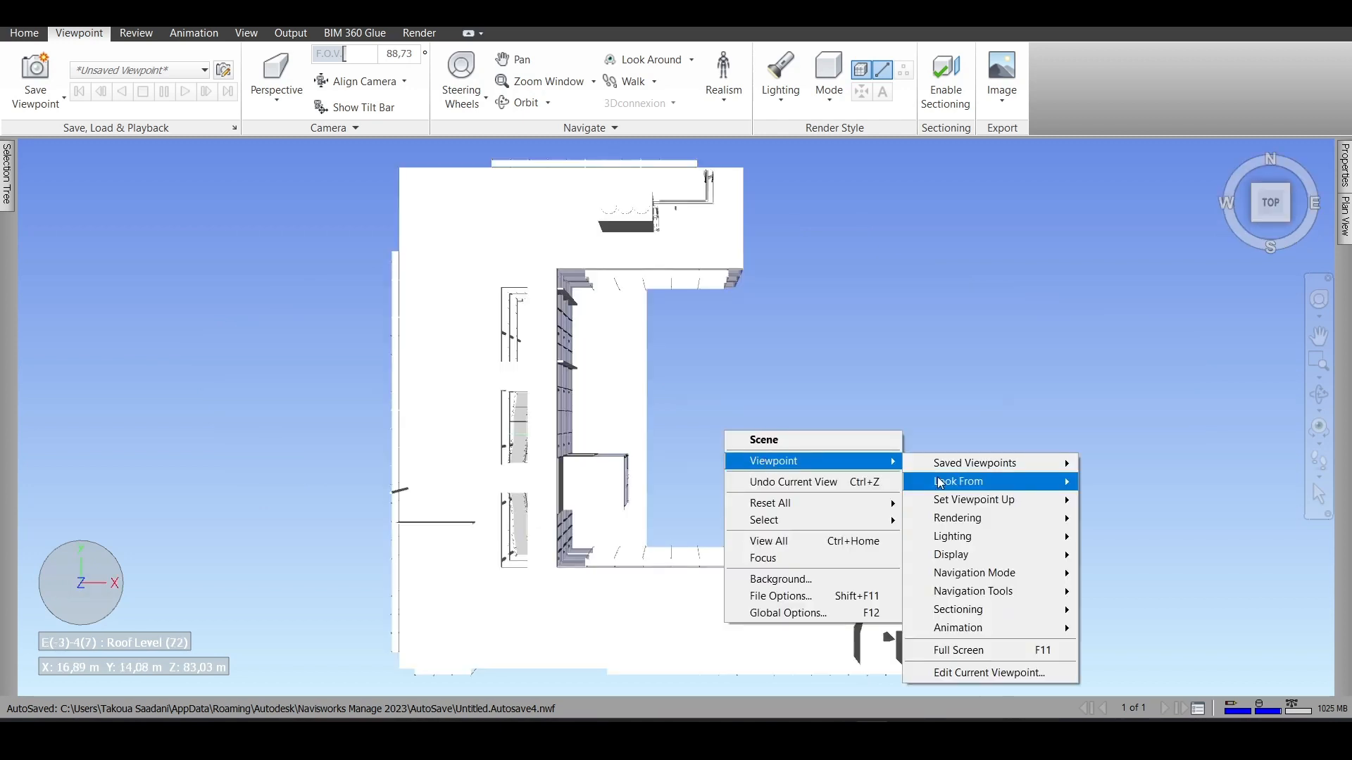
pyautogui.moveTo(980, 488)
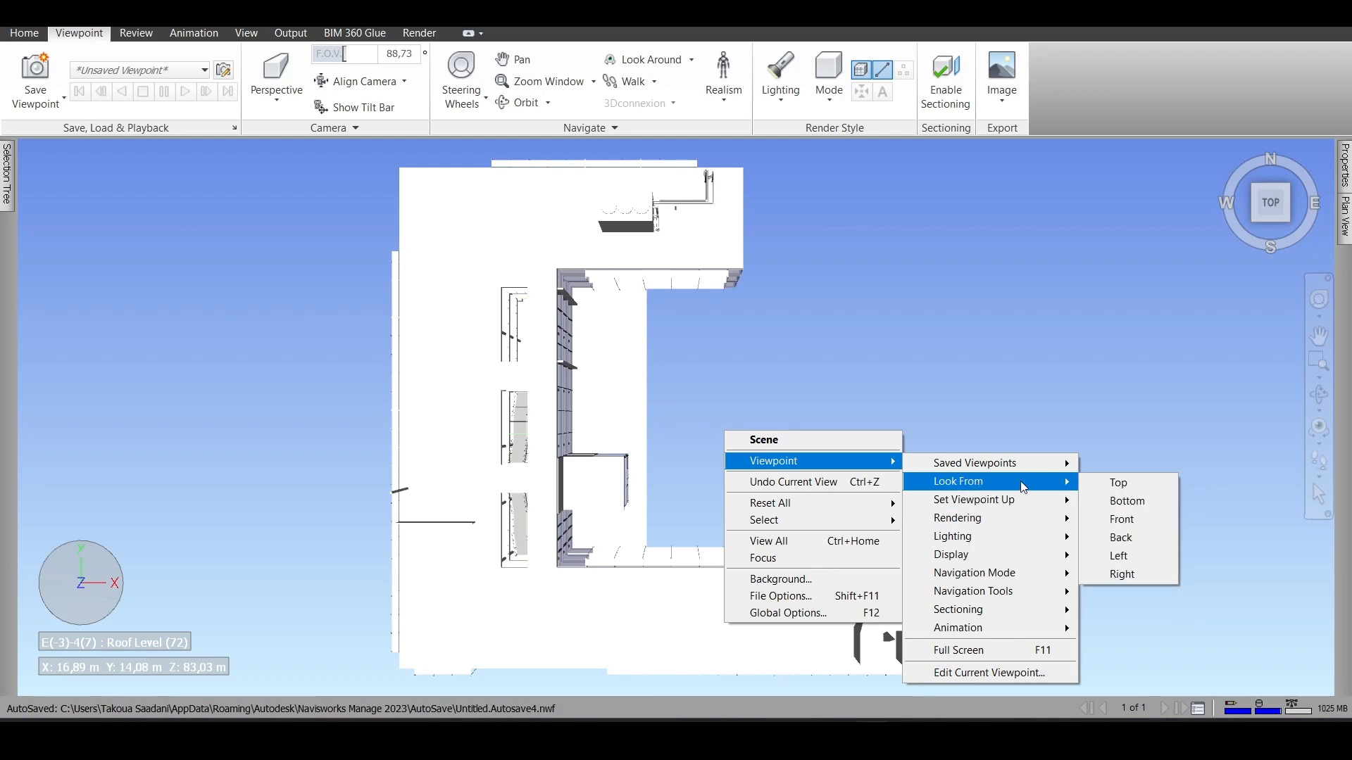
pyautogui.click(1120, 540)
pyautogui.scroll(-2, 775, 454)
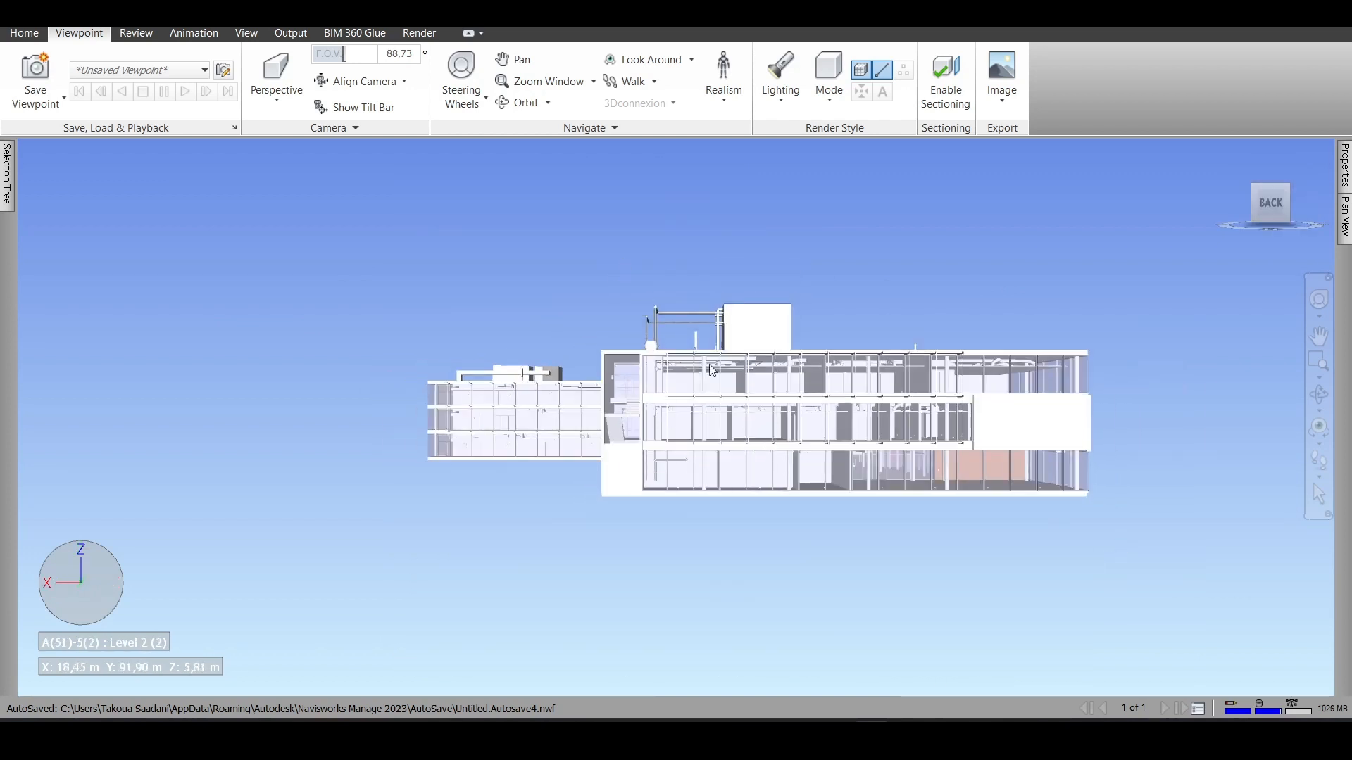
# - Look at the whole building from above the corner between its right and back sides
pyautogui.click(1253, 201)
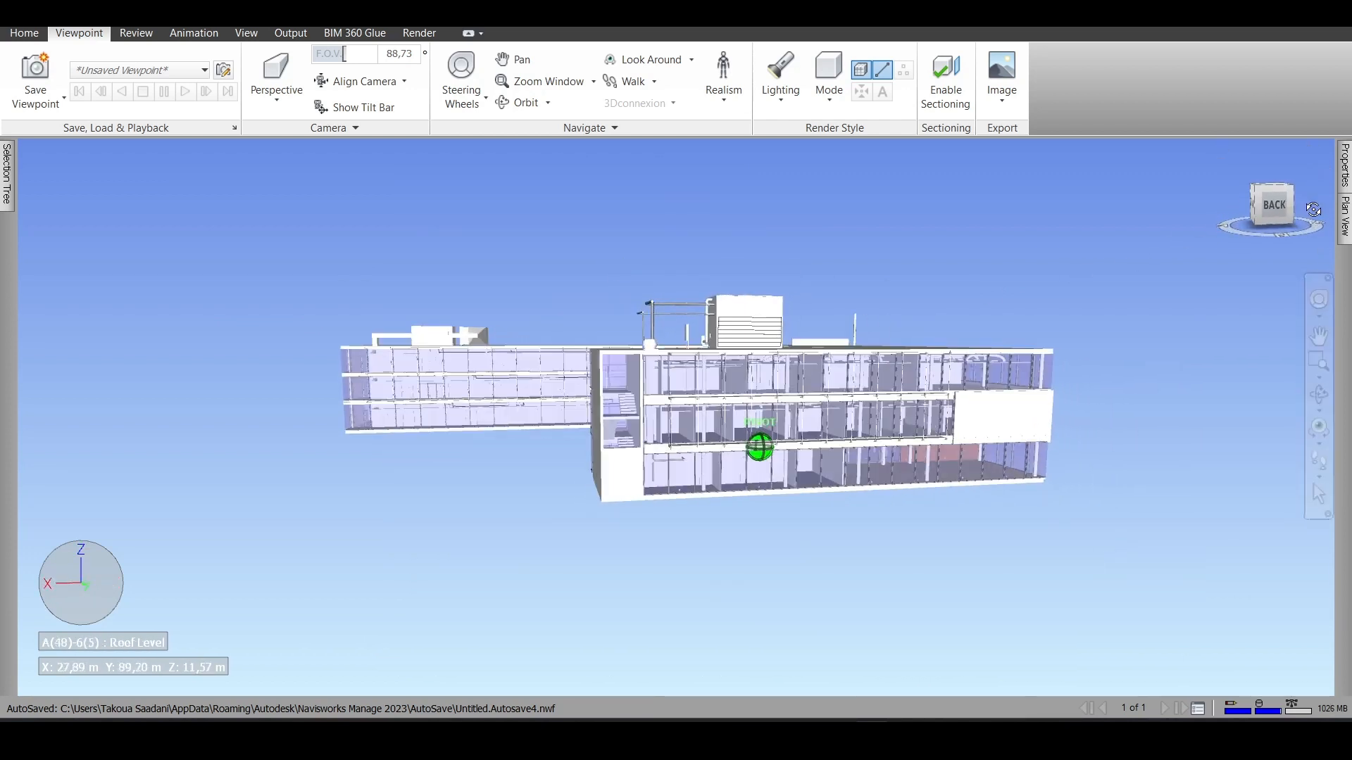
pyautogui.scroll(-2, 1077, 323)
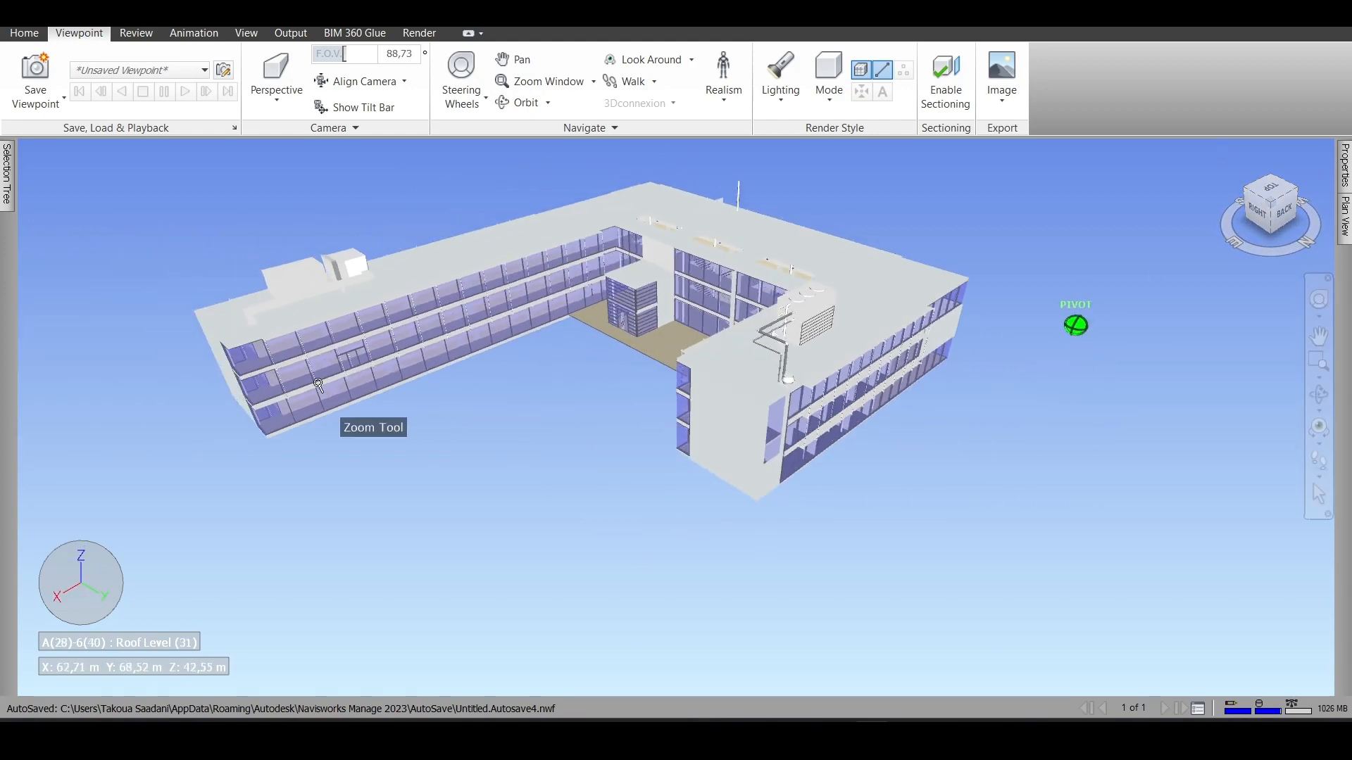
pyautogui.scroll(1, 259, 383)
# - Review the scene's viewpoint commands, including navigation mode, navigation tools and animation
pyautogui.rightClick(480, 463)
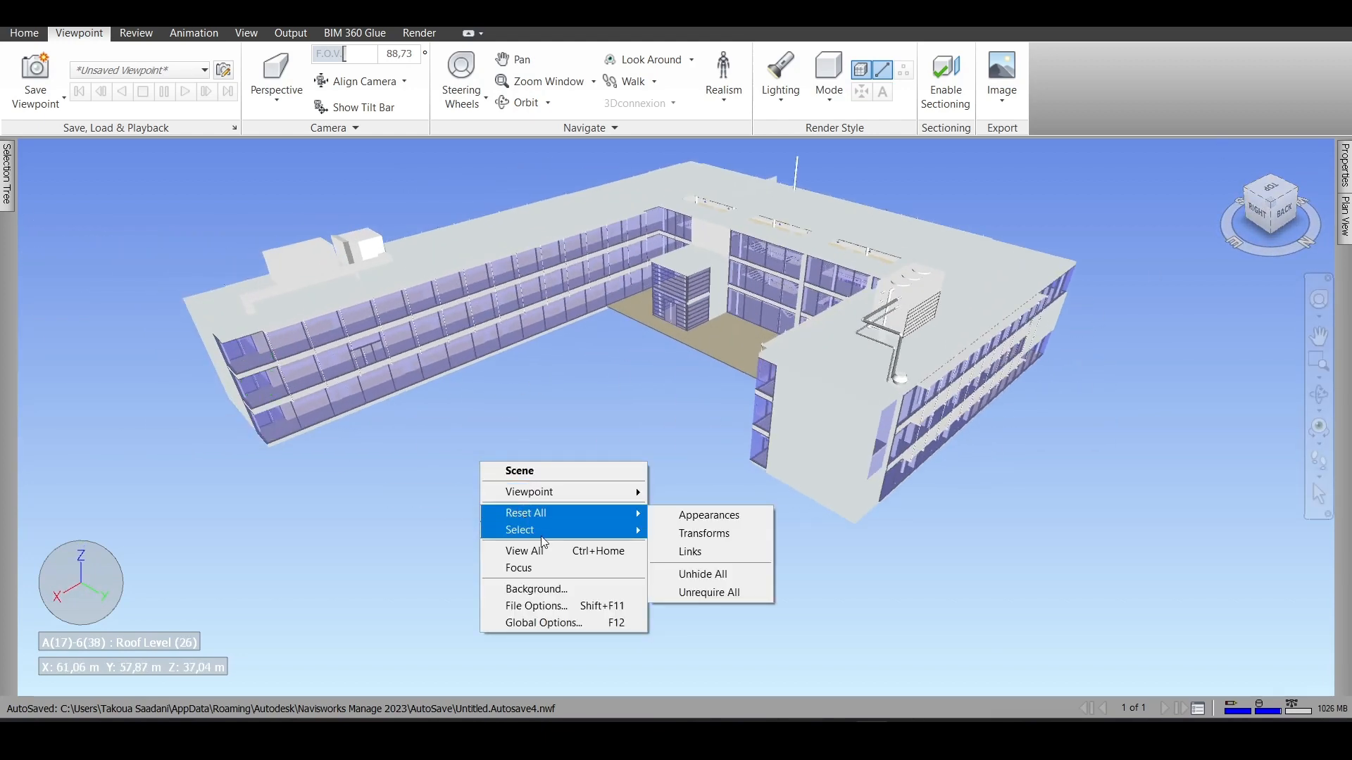
pyautogui.moveTo(597, 499)
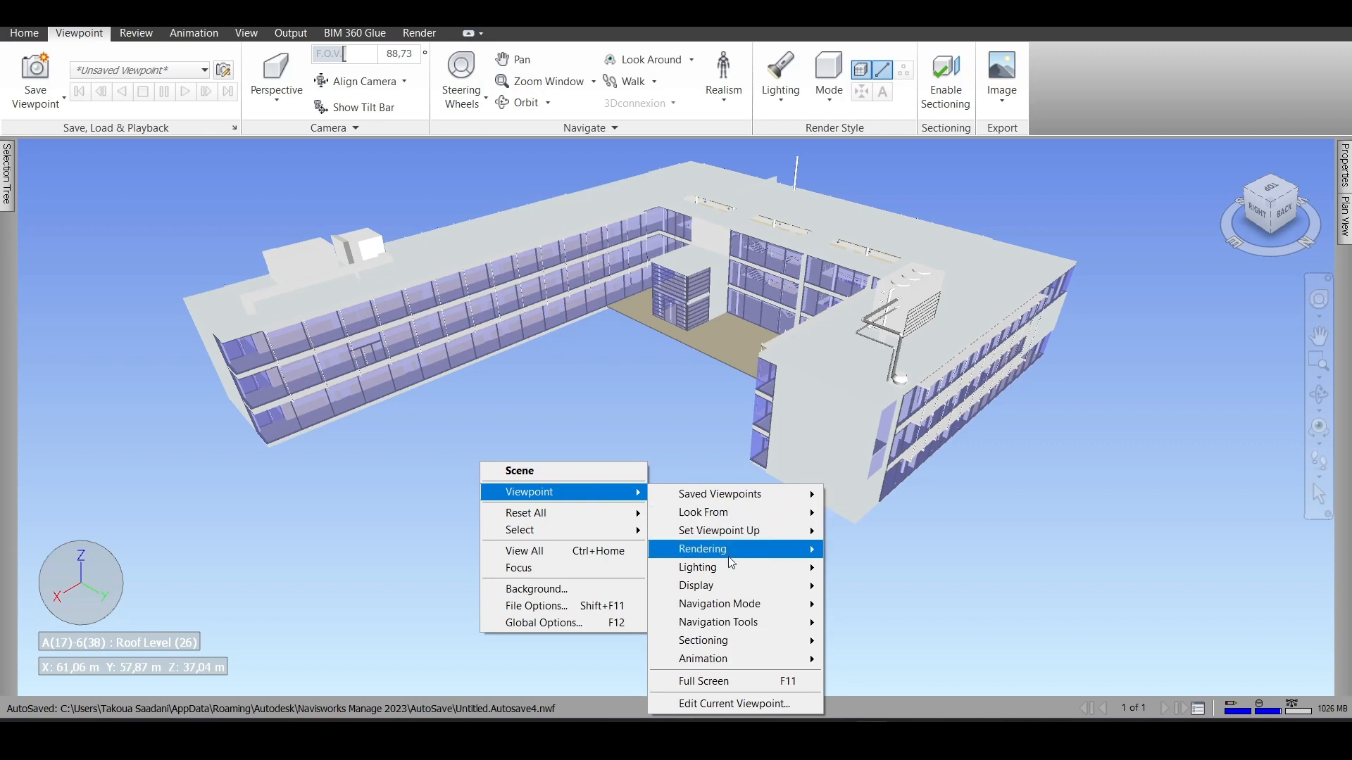
pyautogui.moveTo(733, 604)
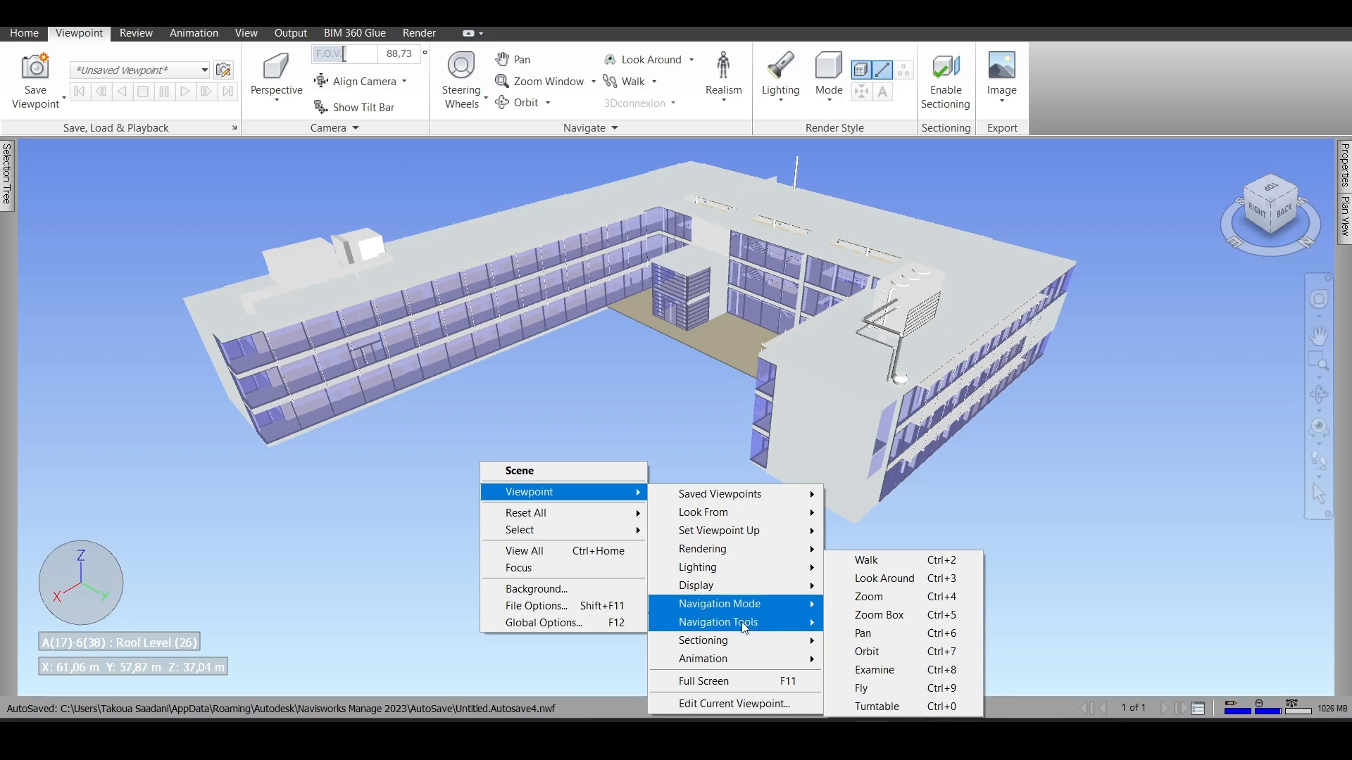
pyautogui.moveTo(734, 629)
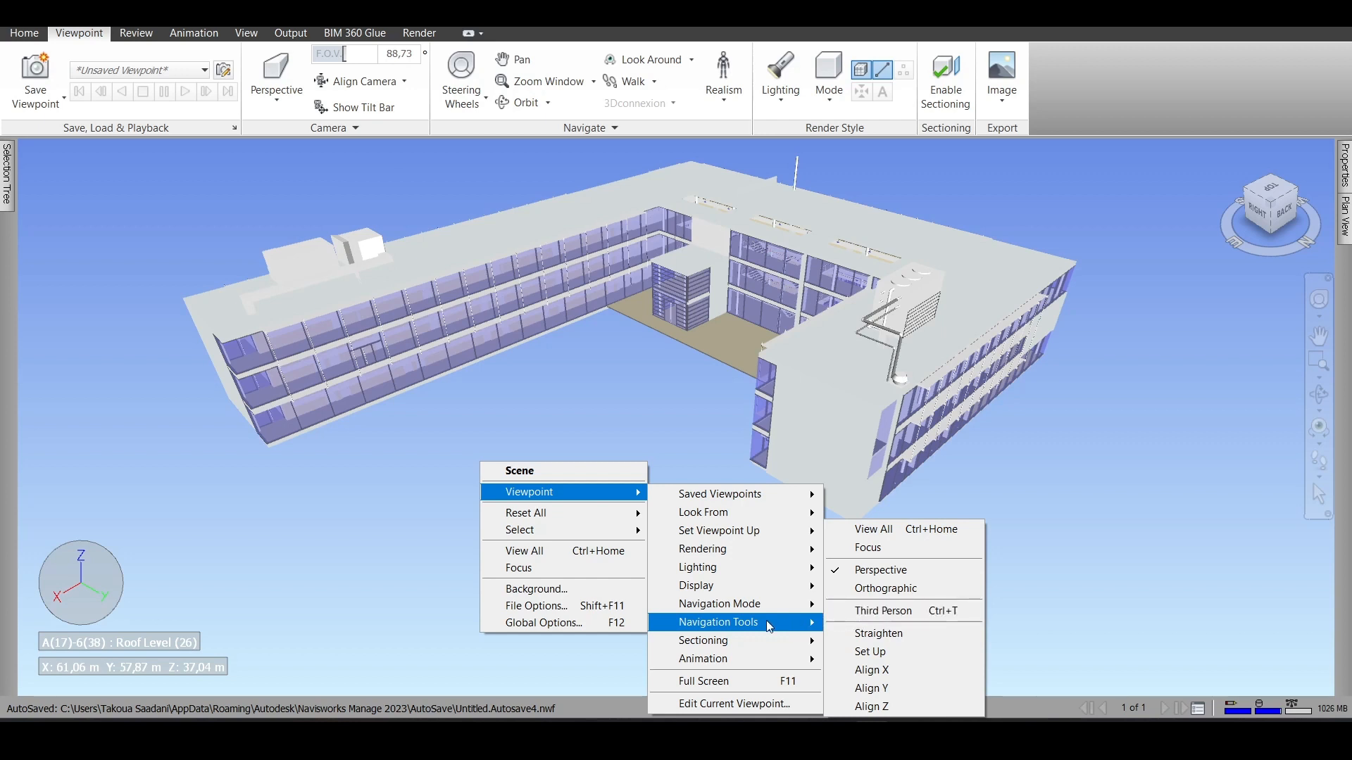
pyautogui.moveTo(741, 659)
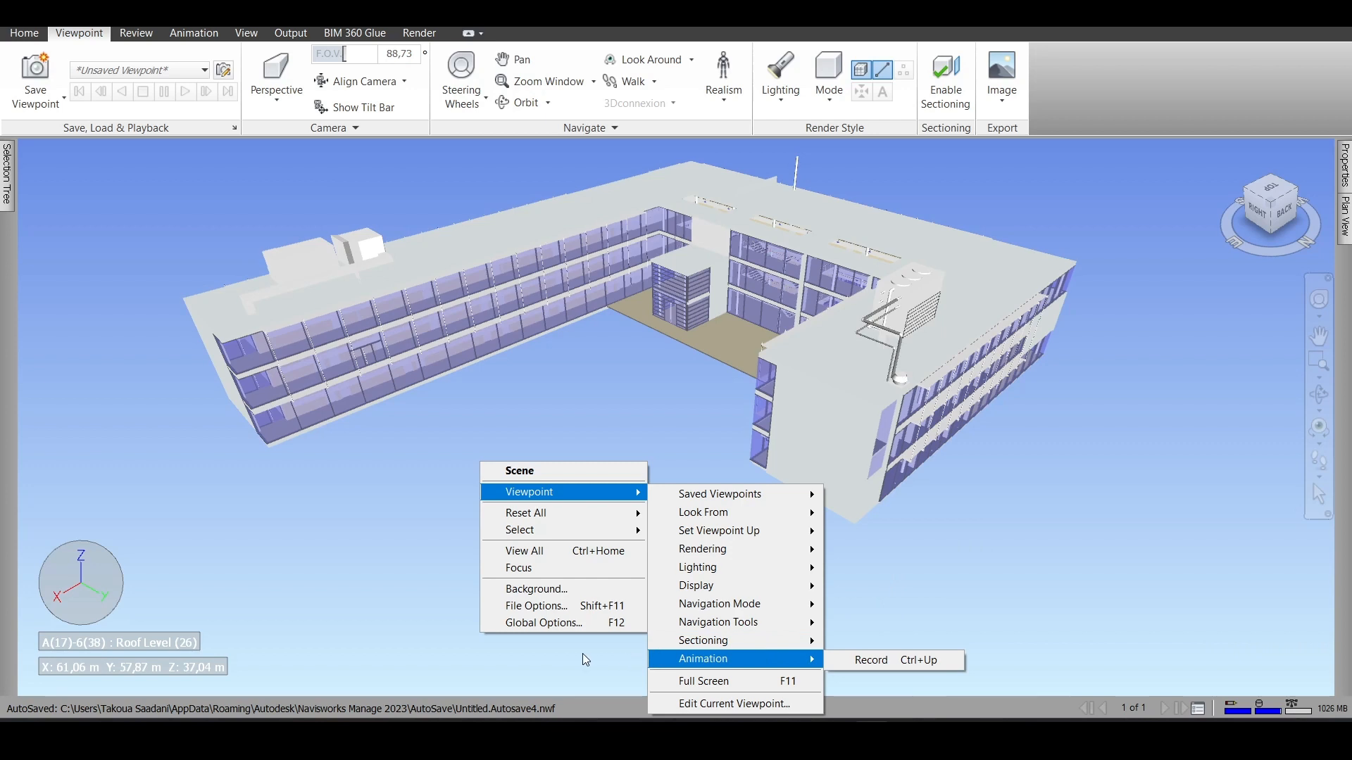
# - Open the scene's background settings and set the background mode to Horizon
pyautogui.click(545, 590)
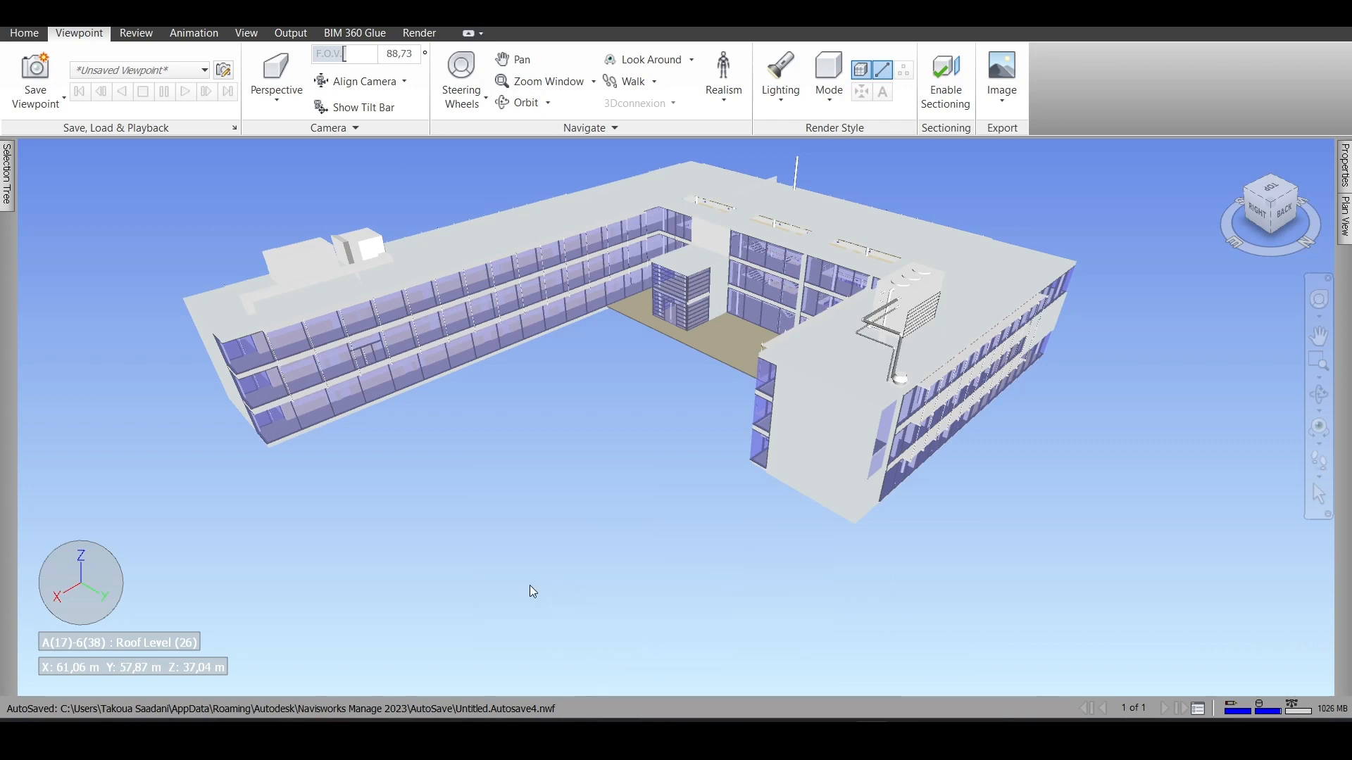
pyautogui.click(662, 319)
pyautogui.click(663, 321)
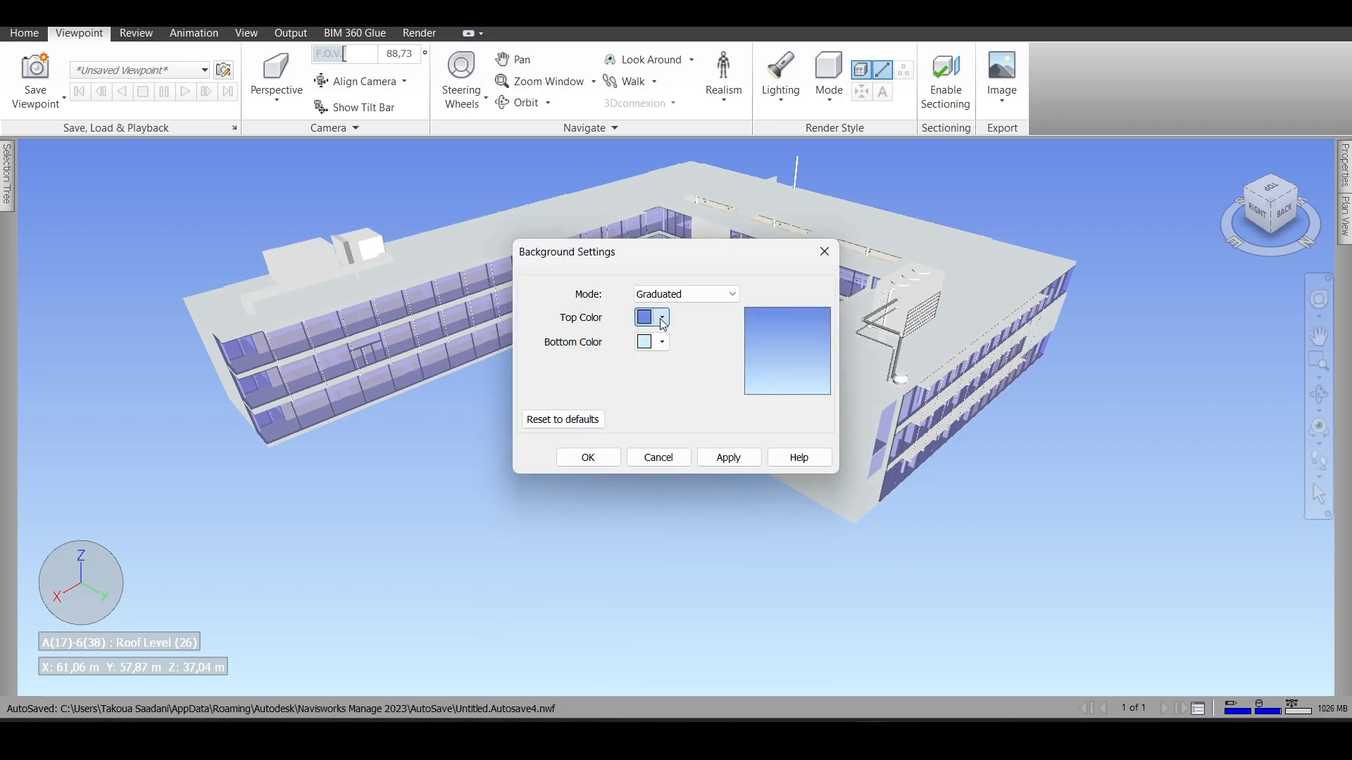
pyautogui.click(662, 343)
pyautogui.click(652, 318)
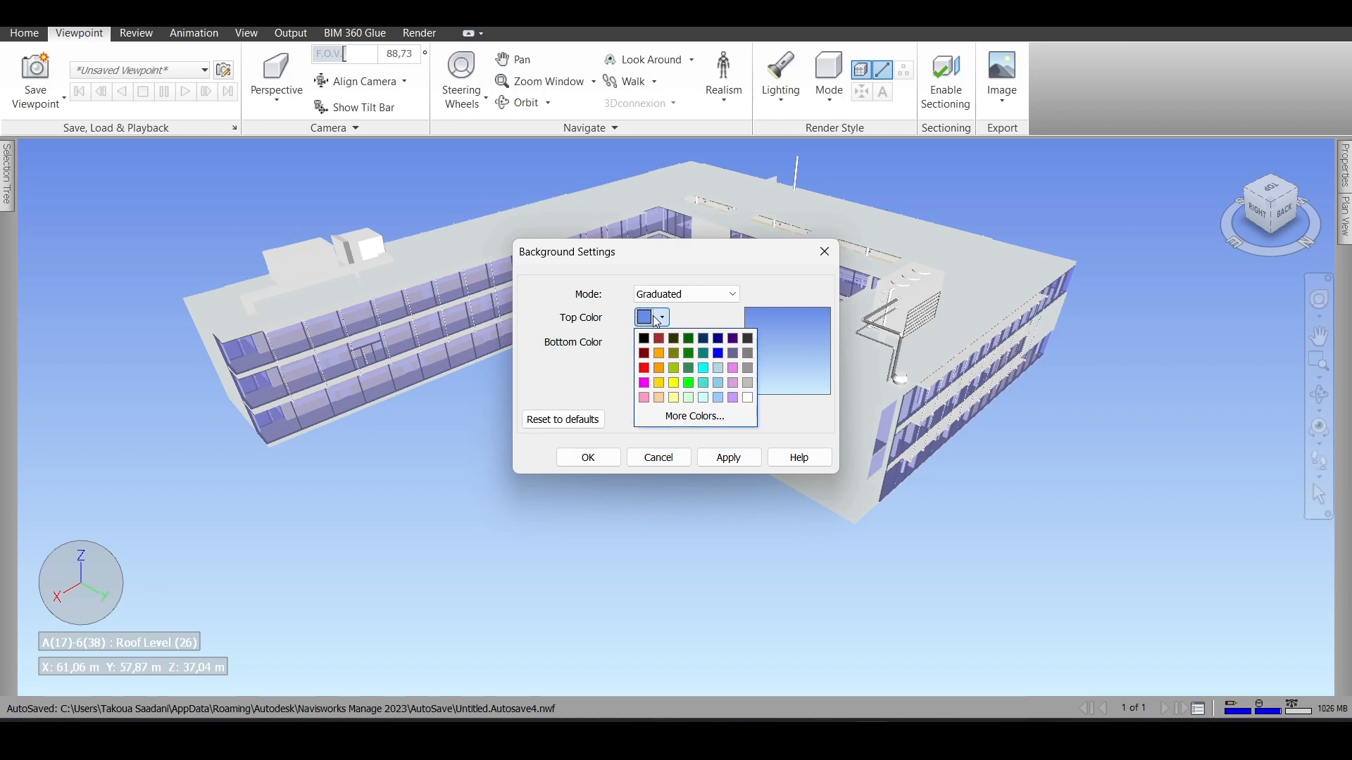
pyautogui.click(677, 297)
pyautogui.click(682, 333)
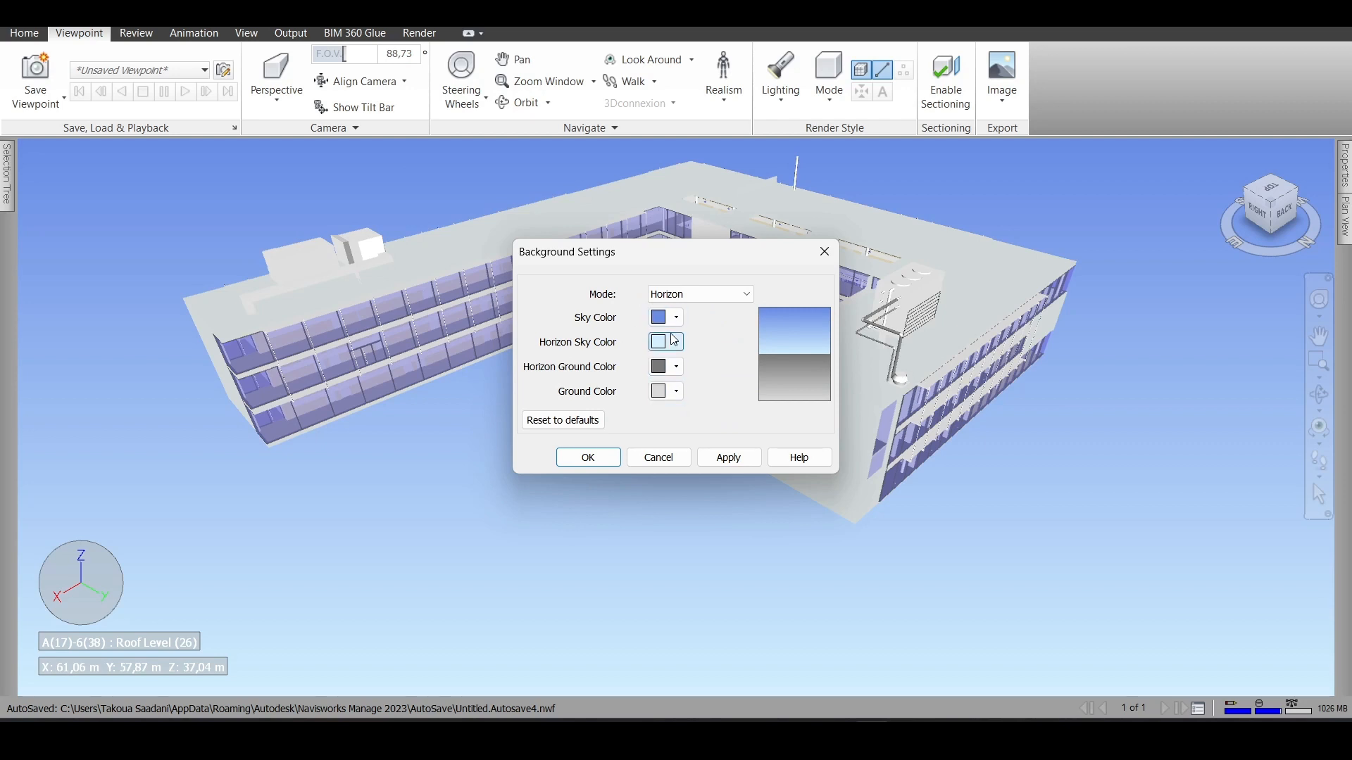
pyautogui.click(689, 299)
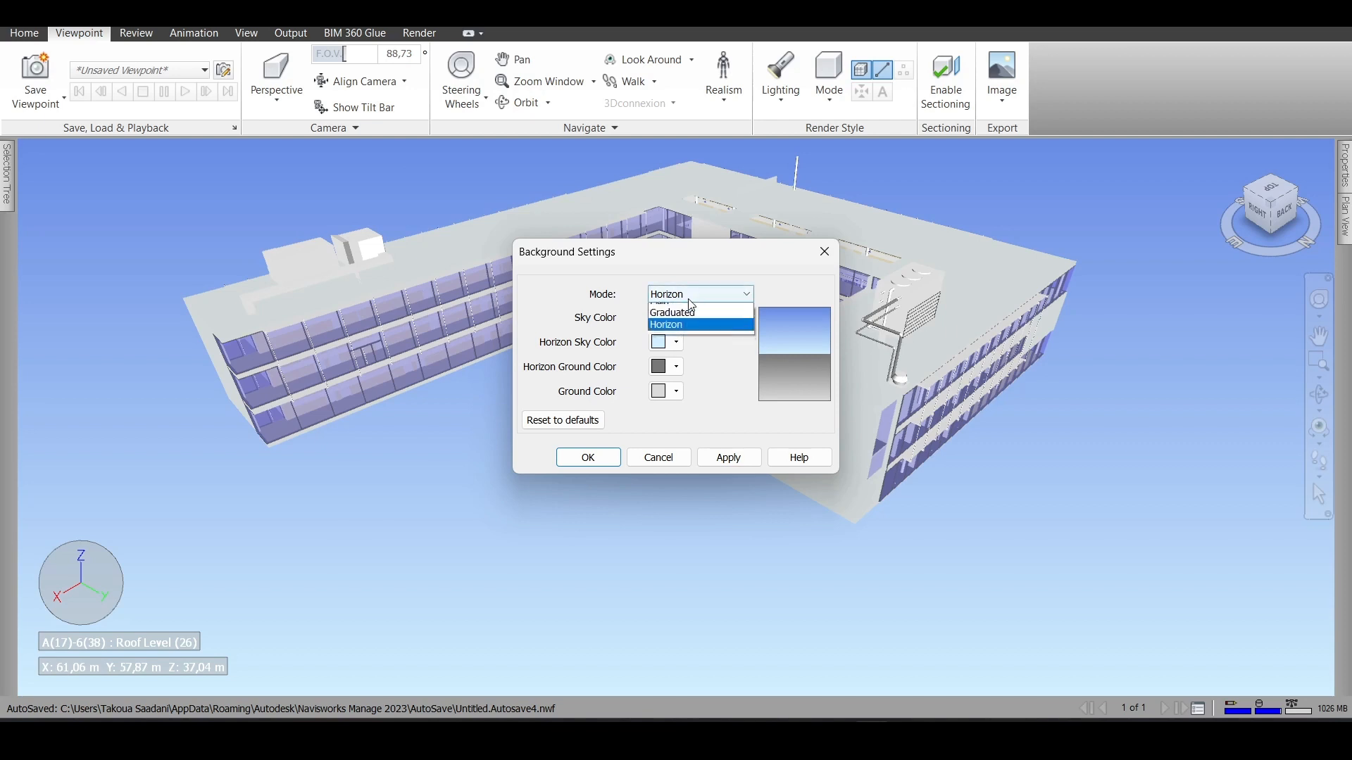
pyautogui.click(680, 333)
# - Set the horizon ground color to dark green and the ground color to yellow-green, and apply the background
pyautogui.click(669, 370)
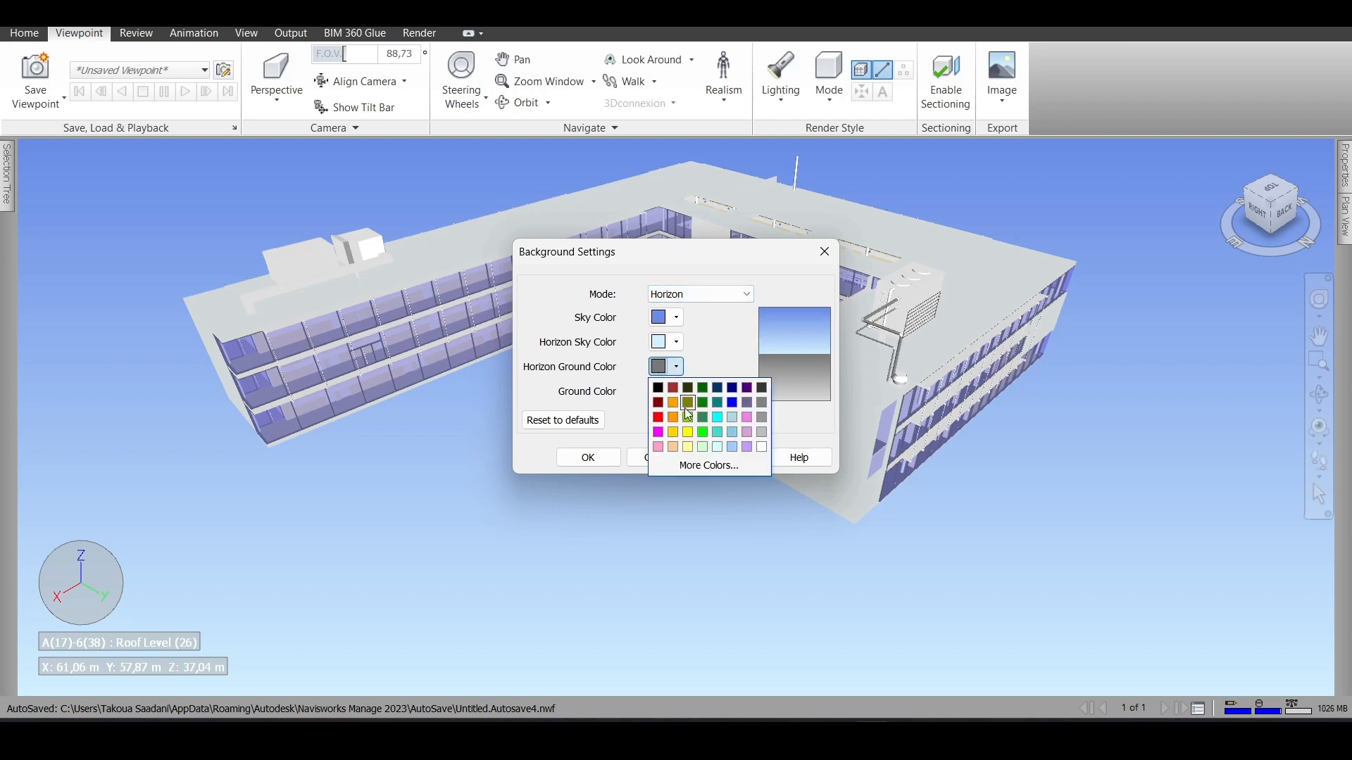
pyautogui.click(701, 417)
pyautogui.click(666, 389)
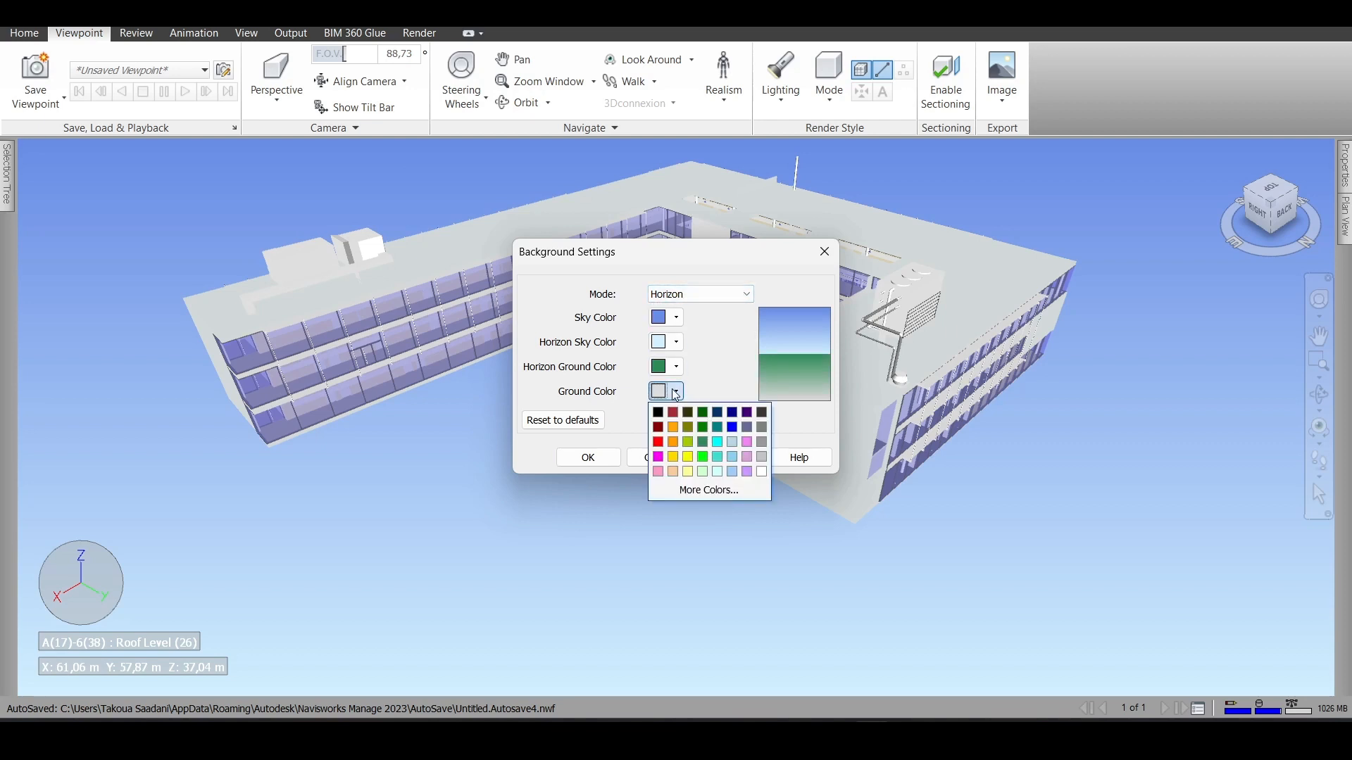
pyautogui.click(702, 451)
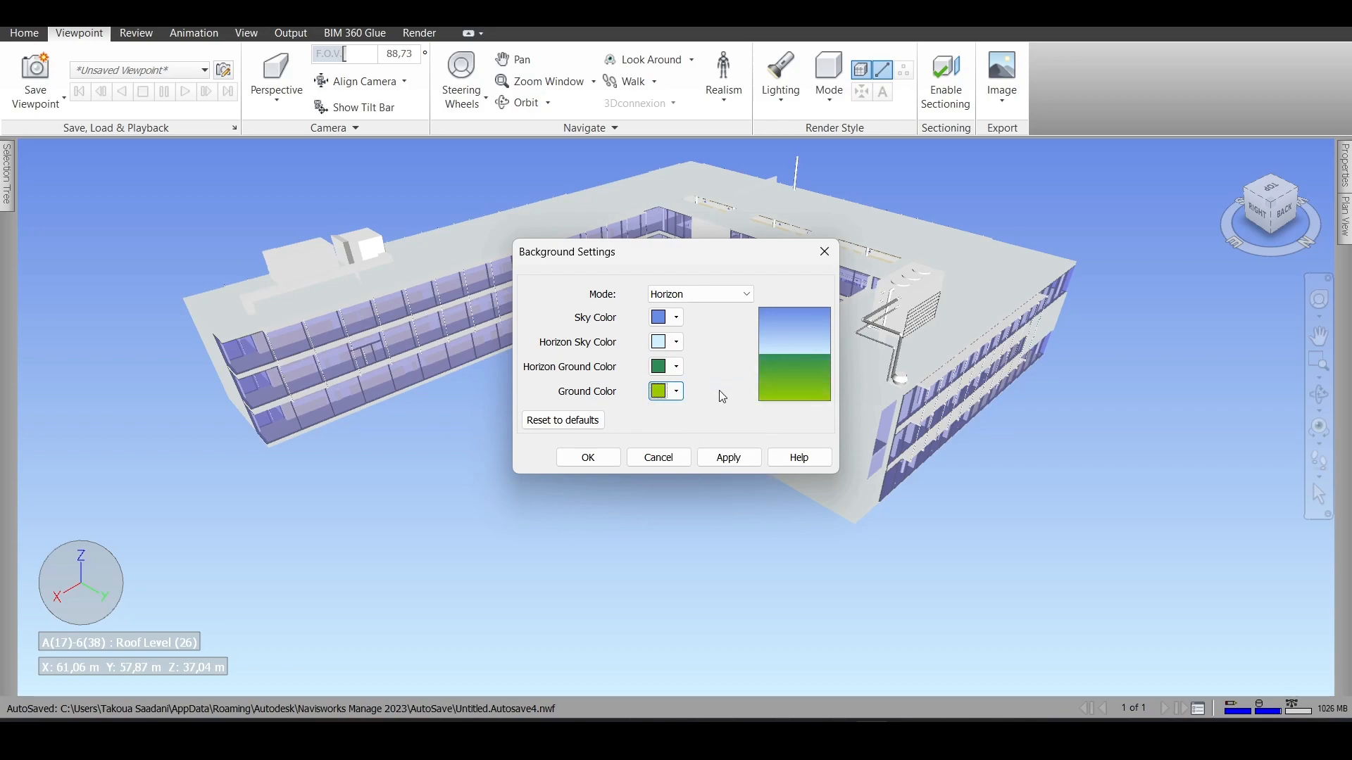
pyautogui.click(729, 457)
pyautogui.click(588, 458)
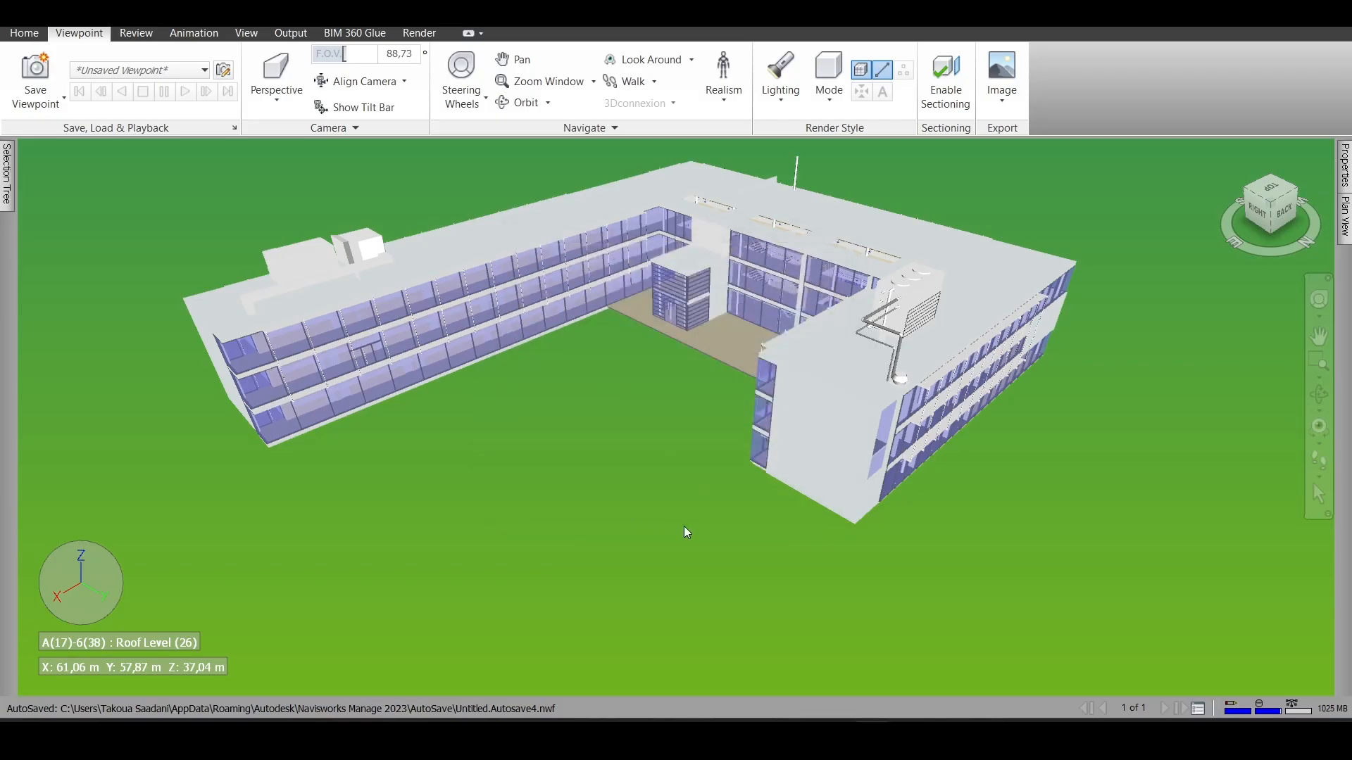
# - Look at the building against the horizon background from near ground level at its right-back corner
pyautogui.scroll(-8, 687, 532)
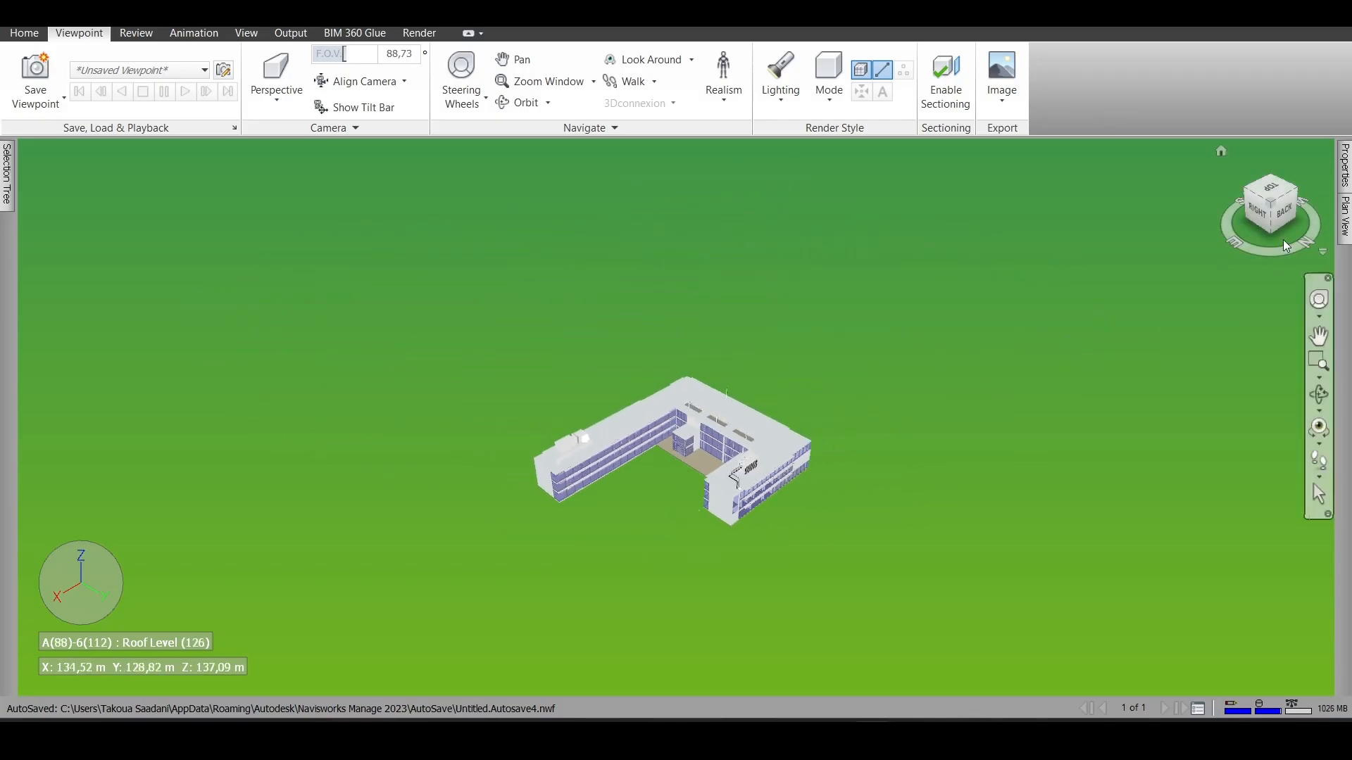
pyautogui.click(1272, 214)
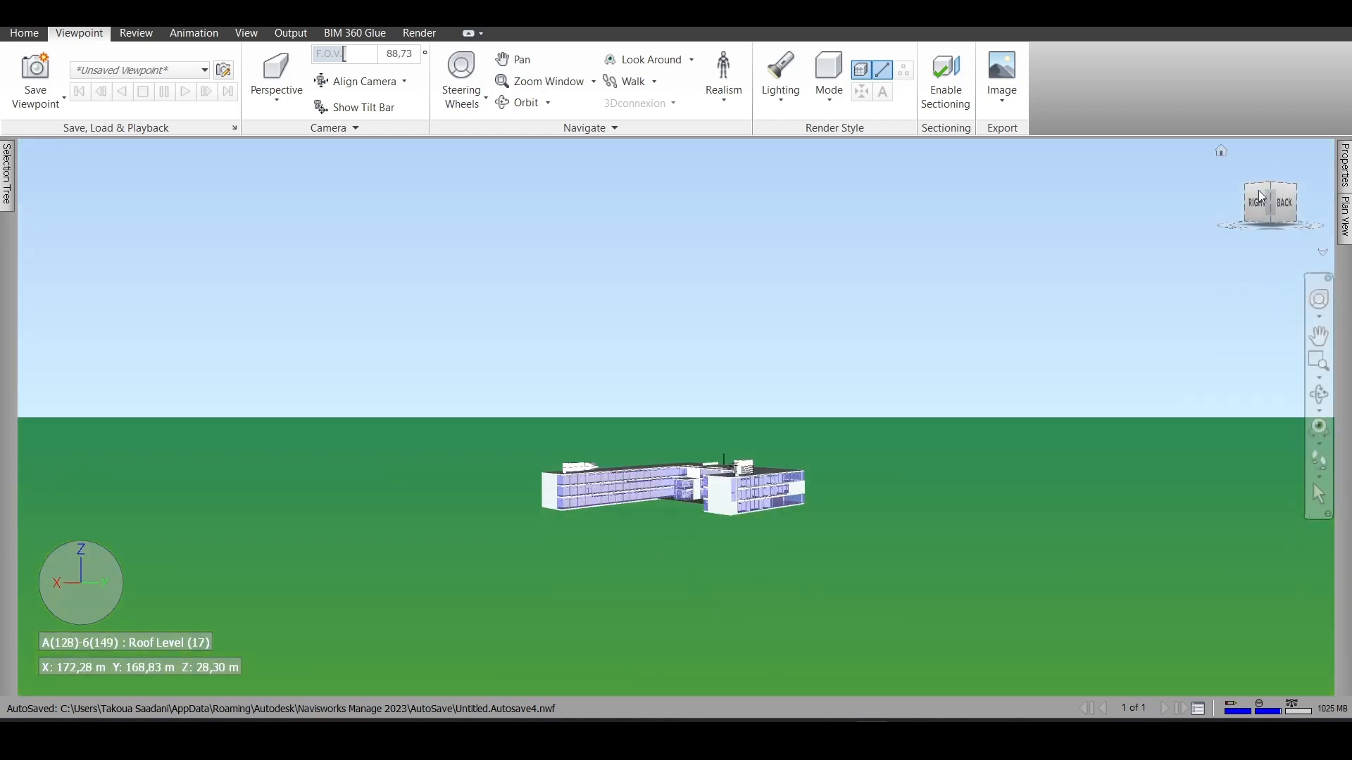
pyautogui.scroll(10, 736, 497)
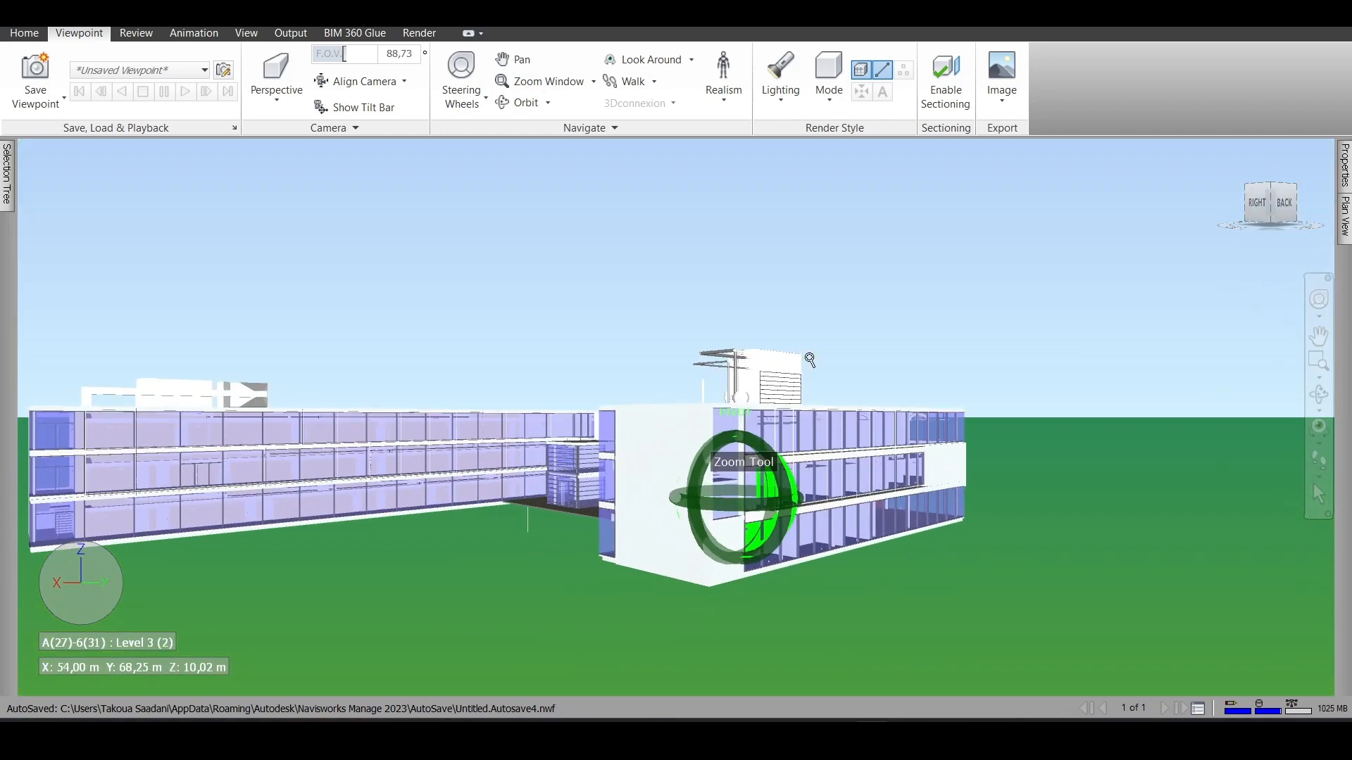
pyautogui.scroll(-10, 974, 348)
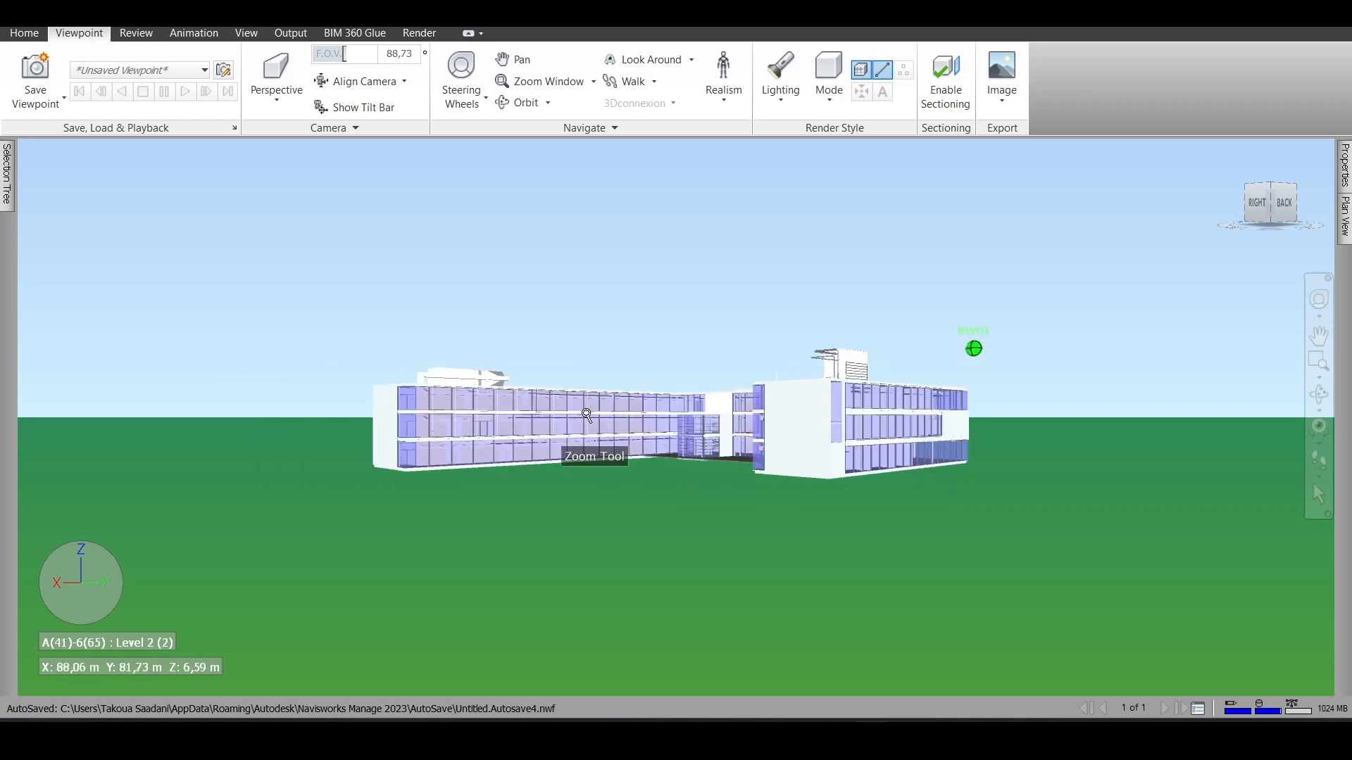
pyautogui.scroll(2, 563, 426)
pyautogui.scroll(-1, 544, 442)
pyautogui.moveTo(1265, 204)
pyautogui.mouseDown()
pyautogui.moveTo(1279, 218)
pyautogui.moveTo(1260, 224)
pyautogui.moveTo(1259, 212)
pyautogui.mouseUp()
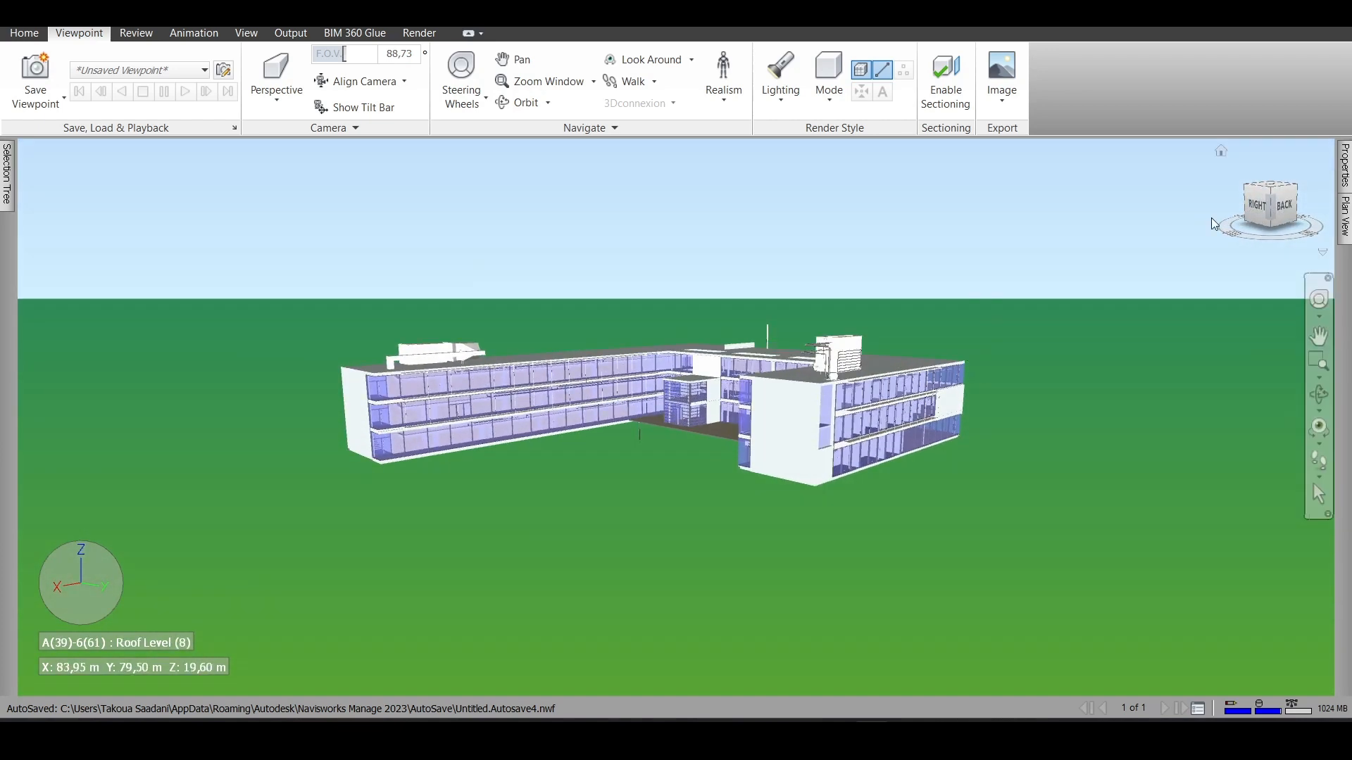
# - Switch the scene background mode back to Graduated and apply it
pyautogui.rightClick(598, 519)
pyautogui.click(640, 662)
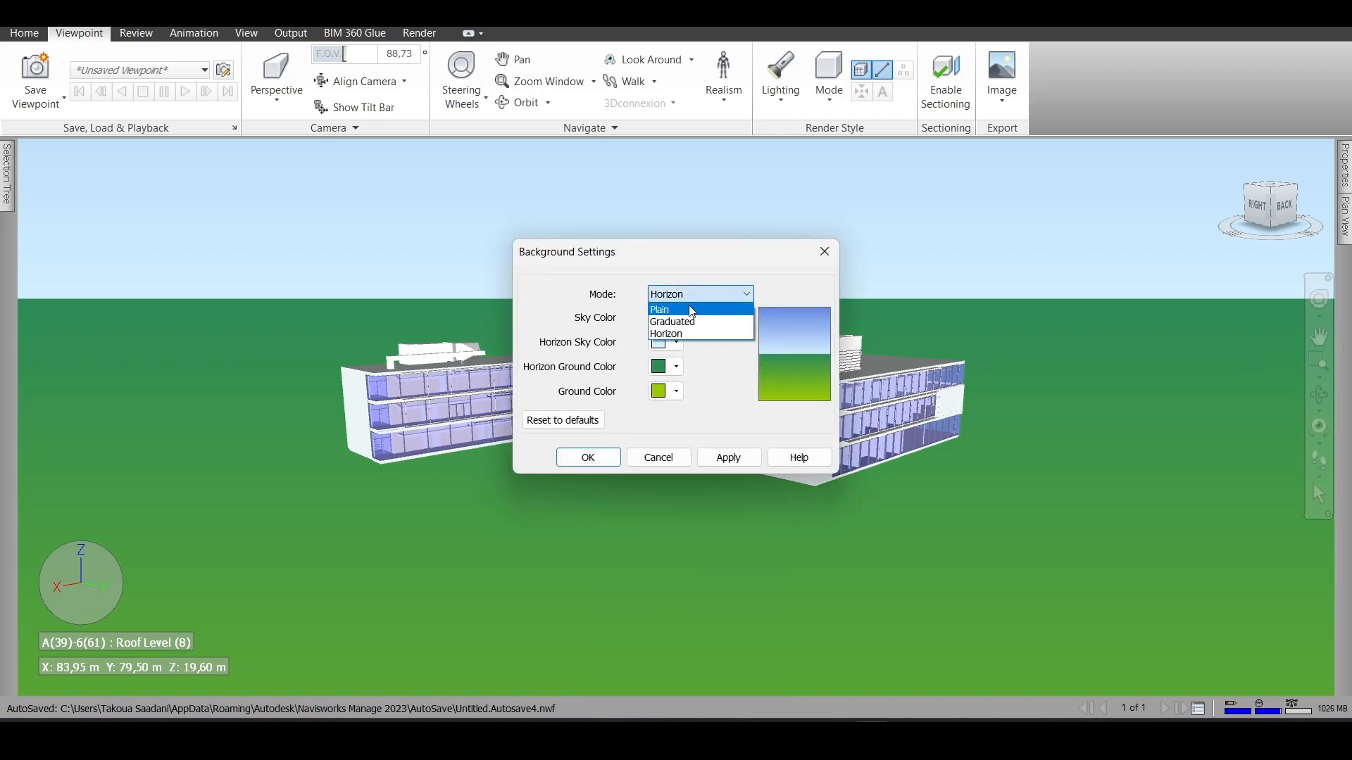
pyautogui.click(688, 322)
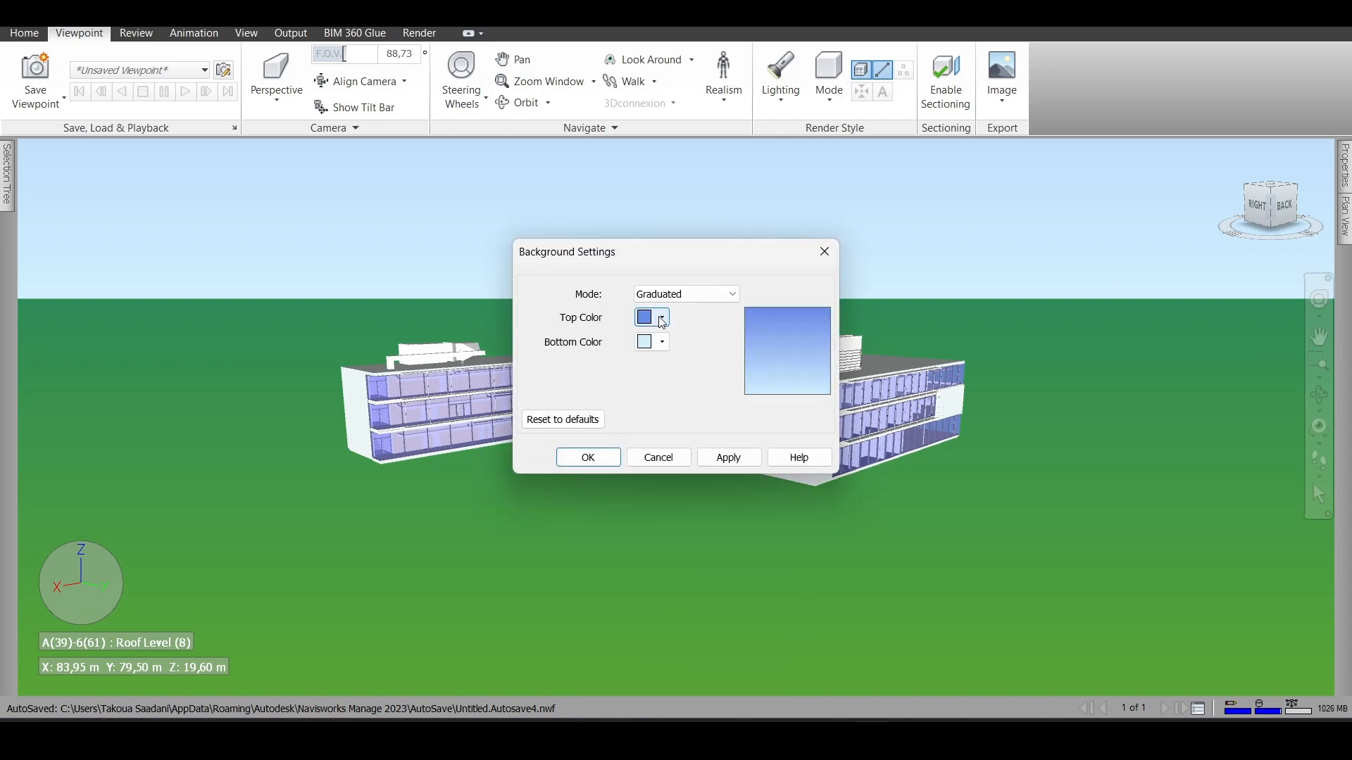
pyautogui.click(729, 458)
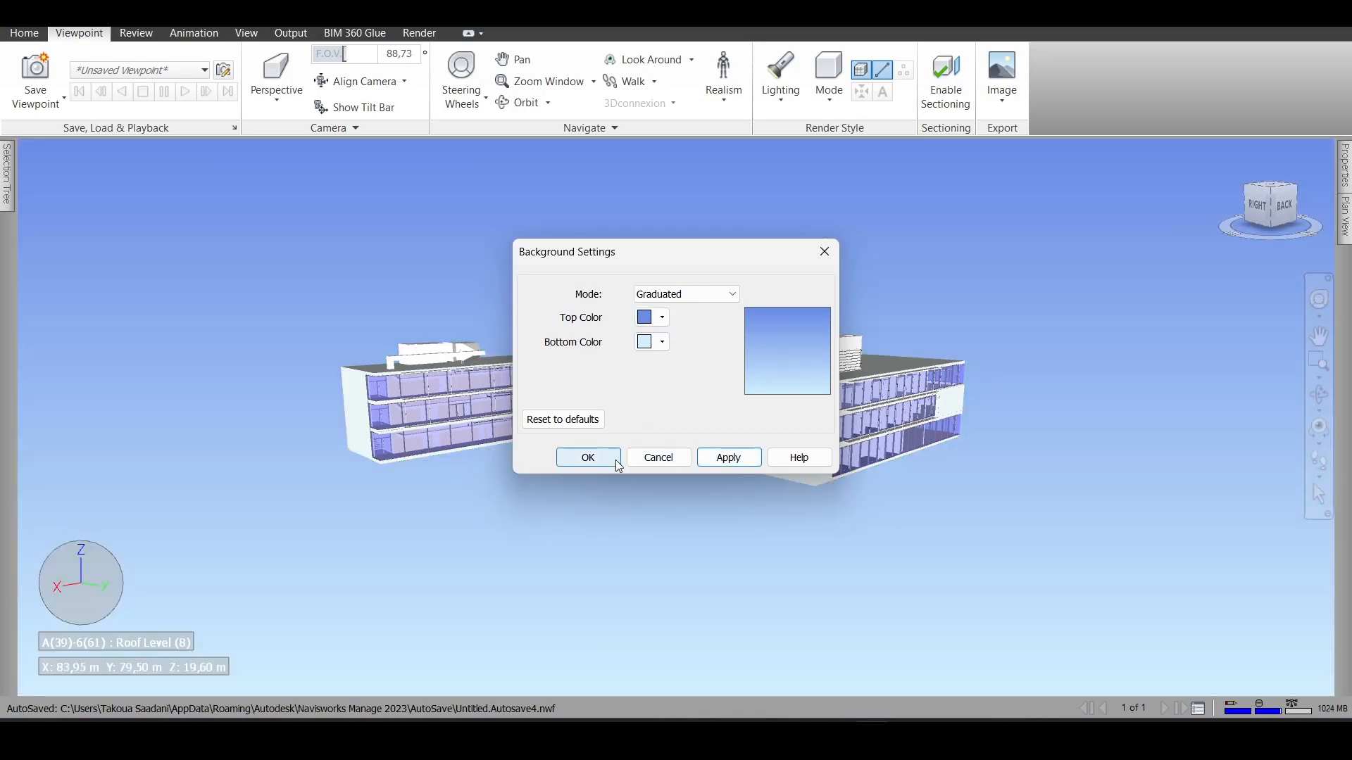
pyautogui.click(582, 458)
# - Look closely at the building's long wing and its end wall on the right side
pyautogui.scroll(3, 525, 401)
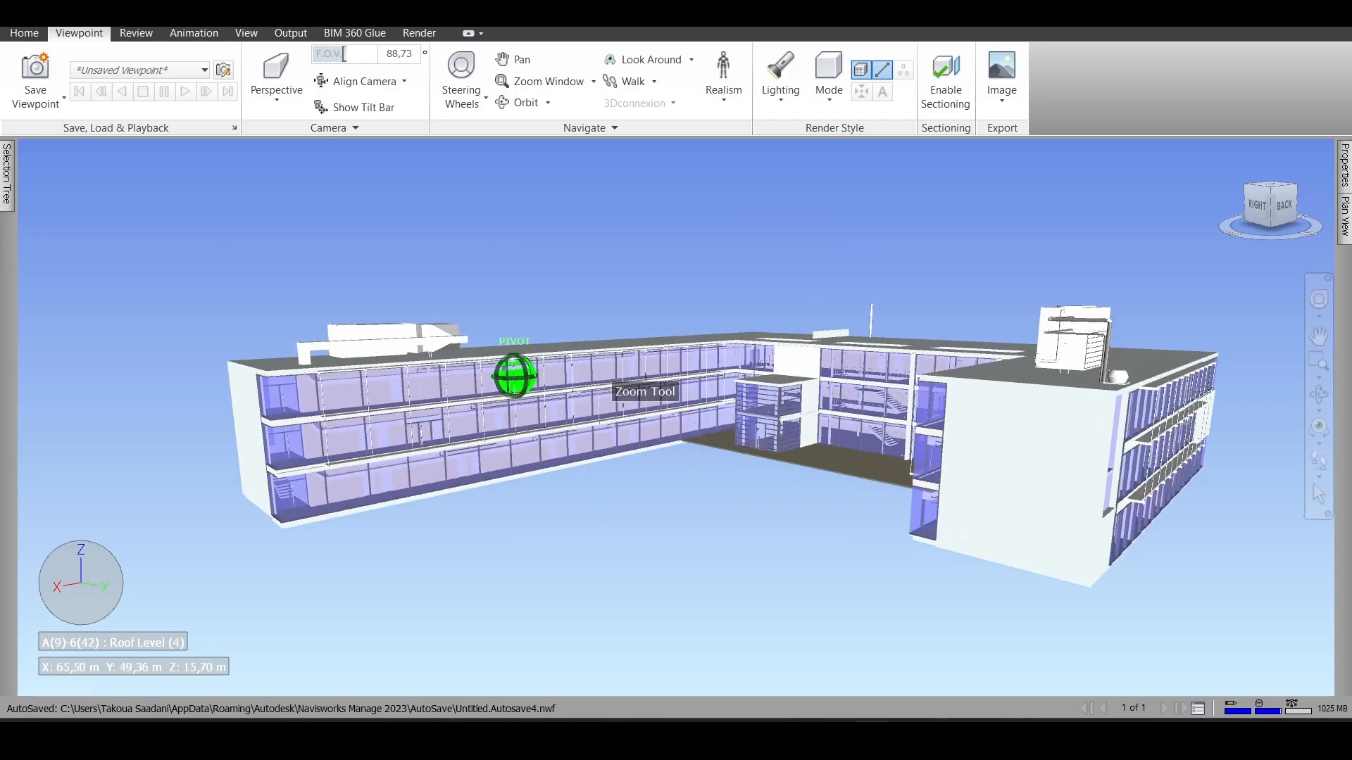
pyautogui.scroll(3, 302, 474)
pyautogui.scroll(-3, 302, 474)
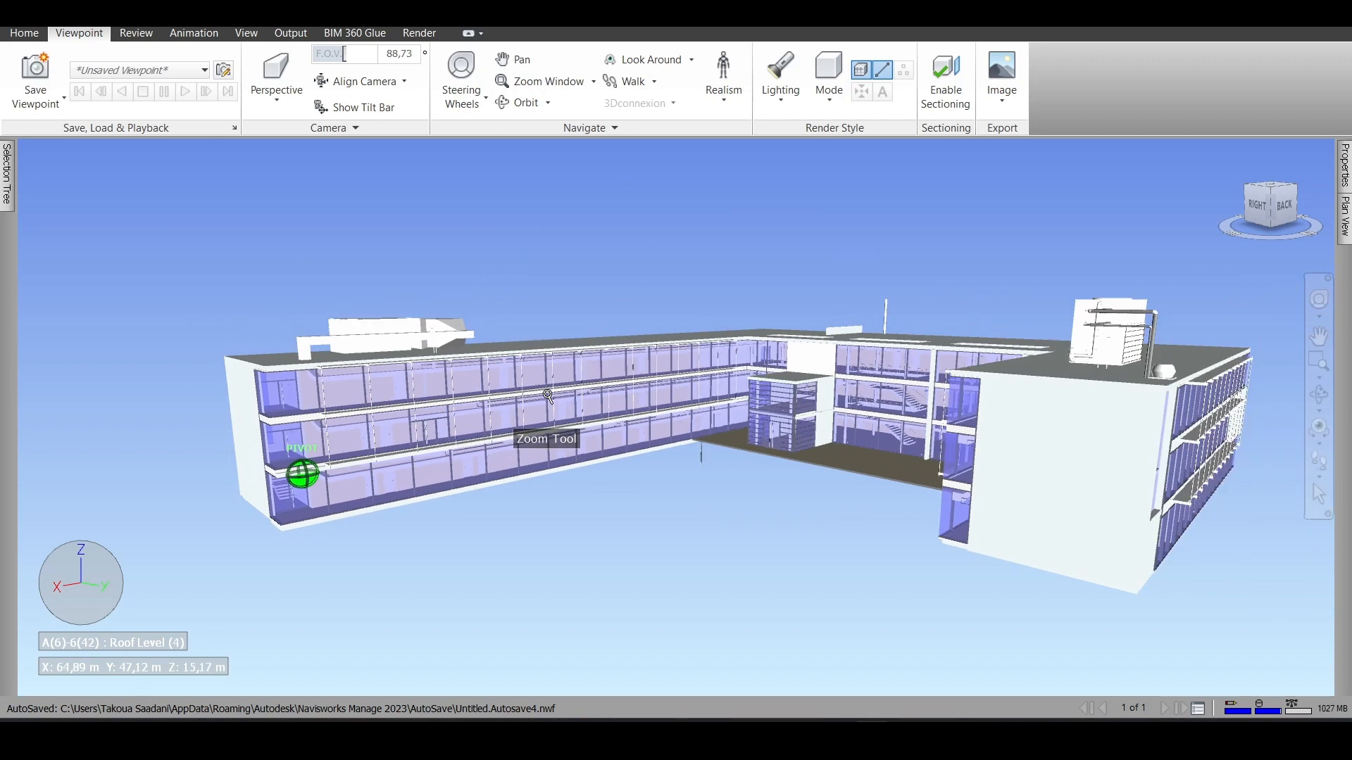
pyautogui.scroll(5, 787, 430)
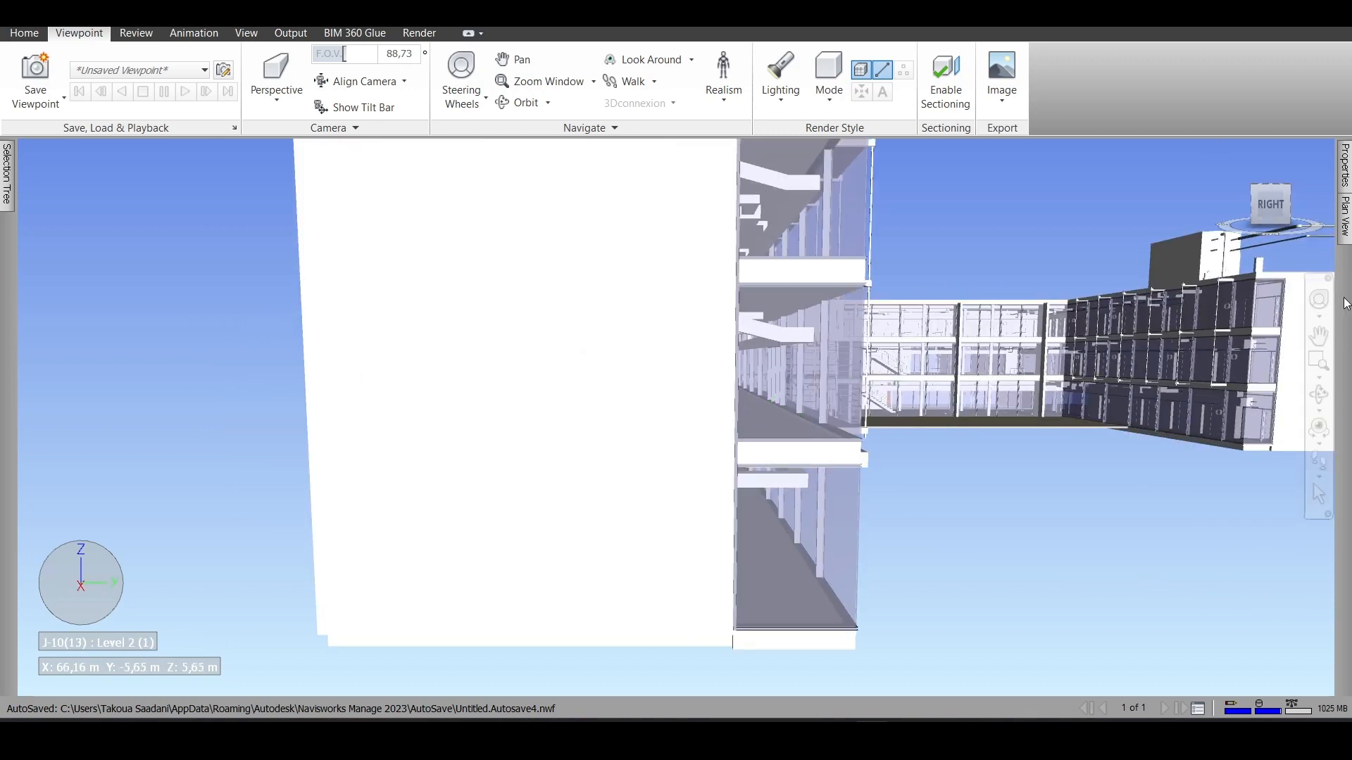
# - Walk through the building's Level 1 interior with the steering wheel, and return to the Select tool
pyautogui.click(1319, 299)
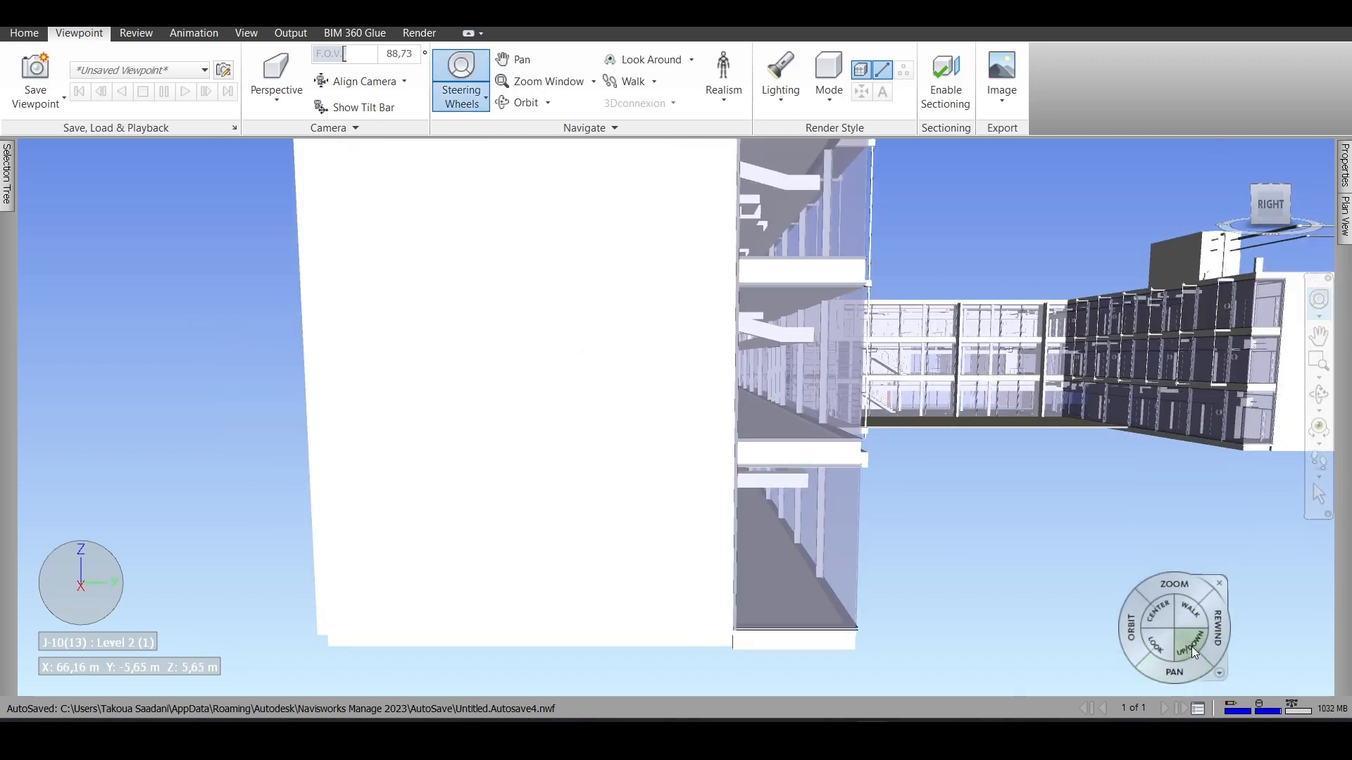
pyautogui.moveTo(1190, 614); pyautogui.dragTo(634, 549)
pyautogui.moveTo(144, 468); pyautogui.dragTo(571, 491)
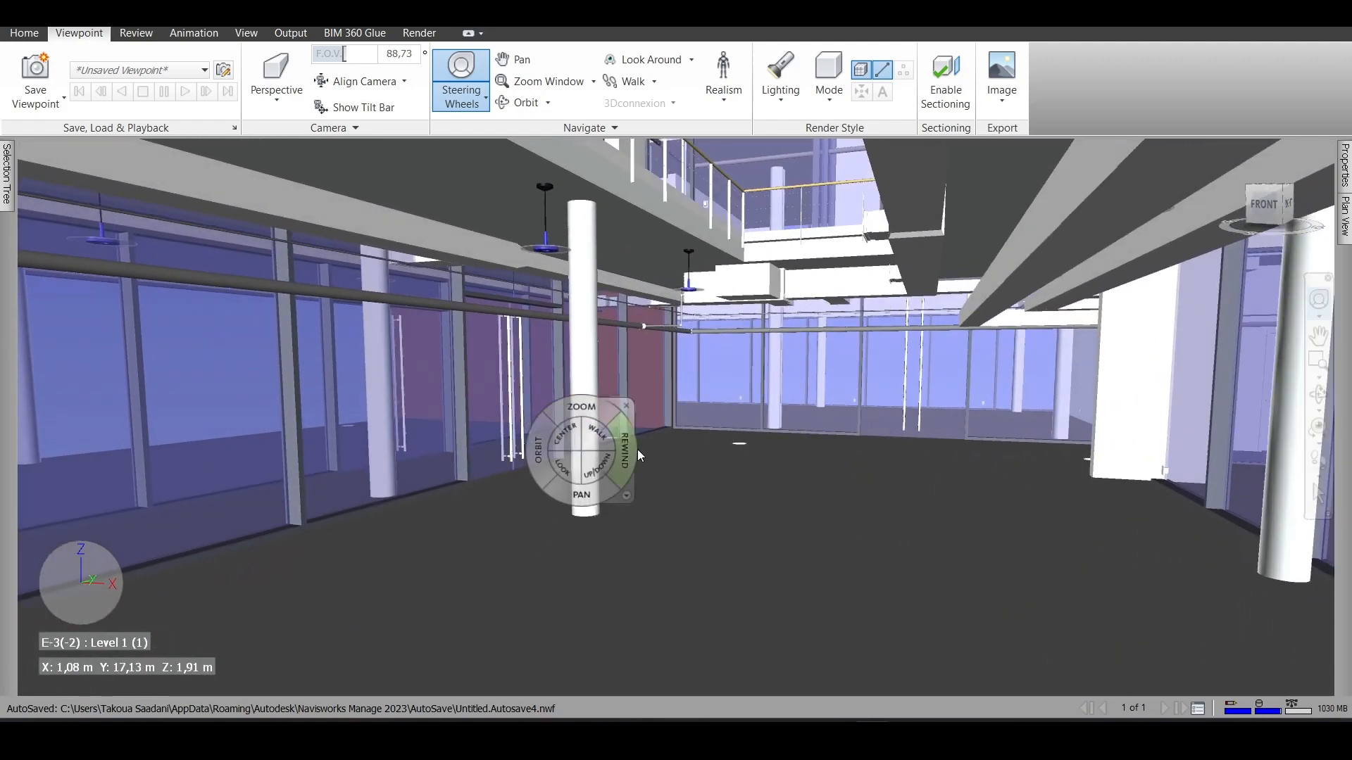
pyautogui.click(1320, 495)
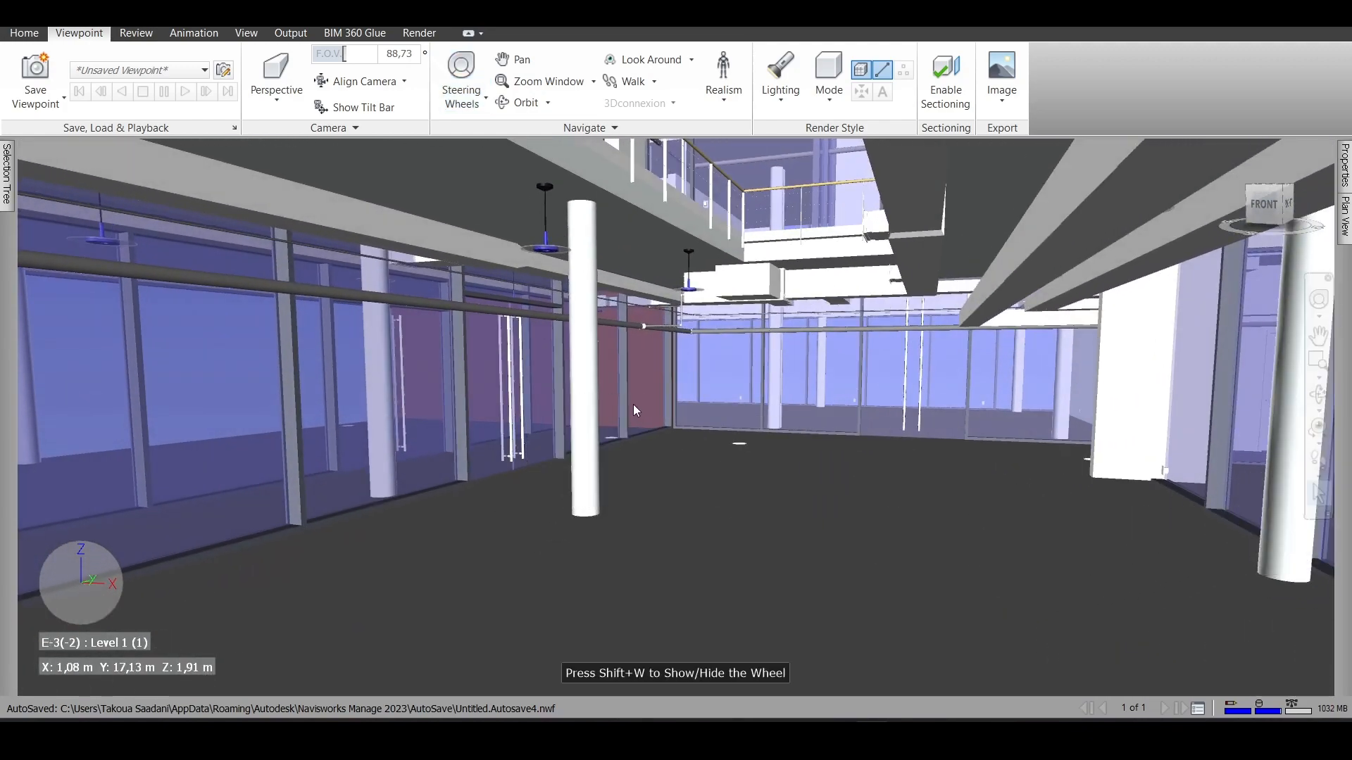
# - Select the round column in the room, highlight the whole Structural Columns category, and reselect the single column
pyautogui.click(594, 395)
pyautogui.moveTo(5, 189)
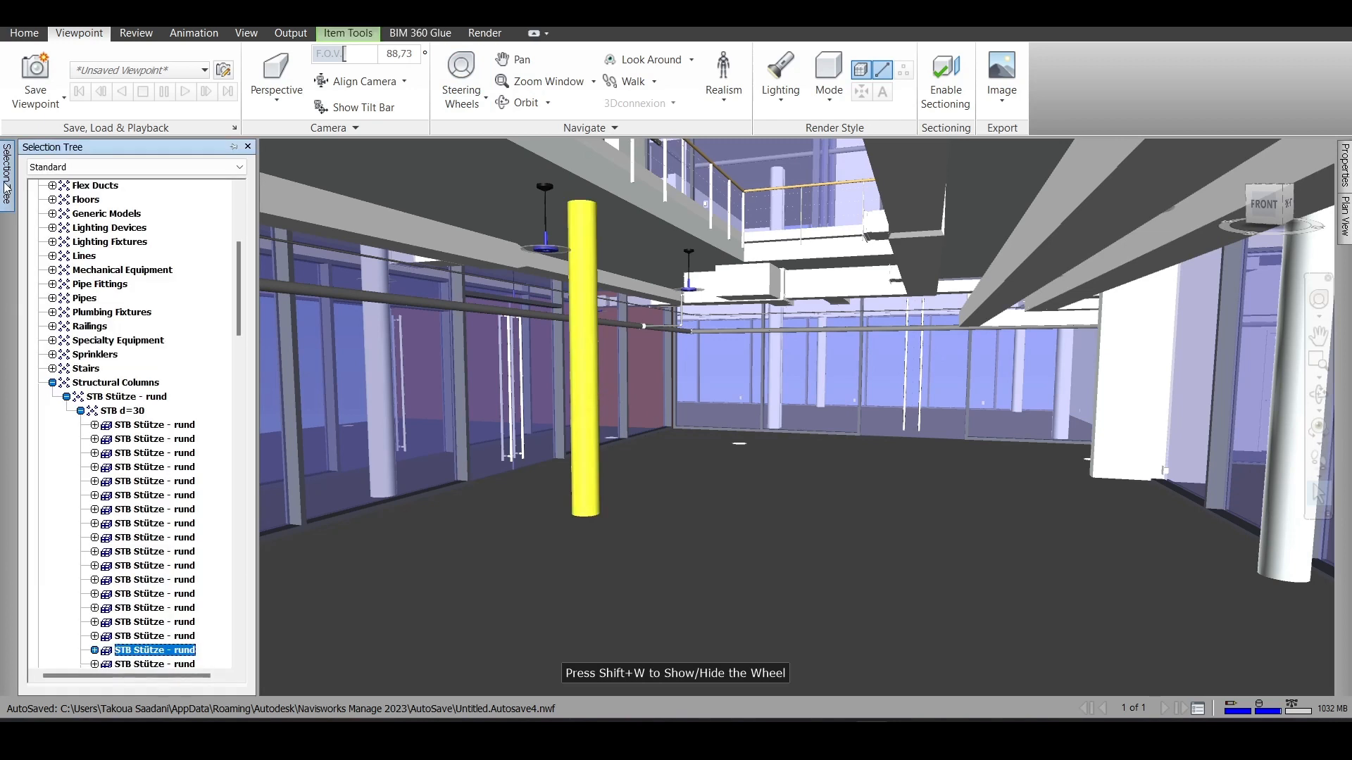
pyautogui.click(115, 383)
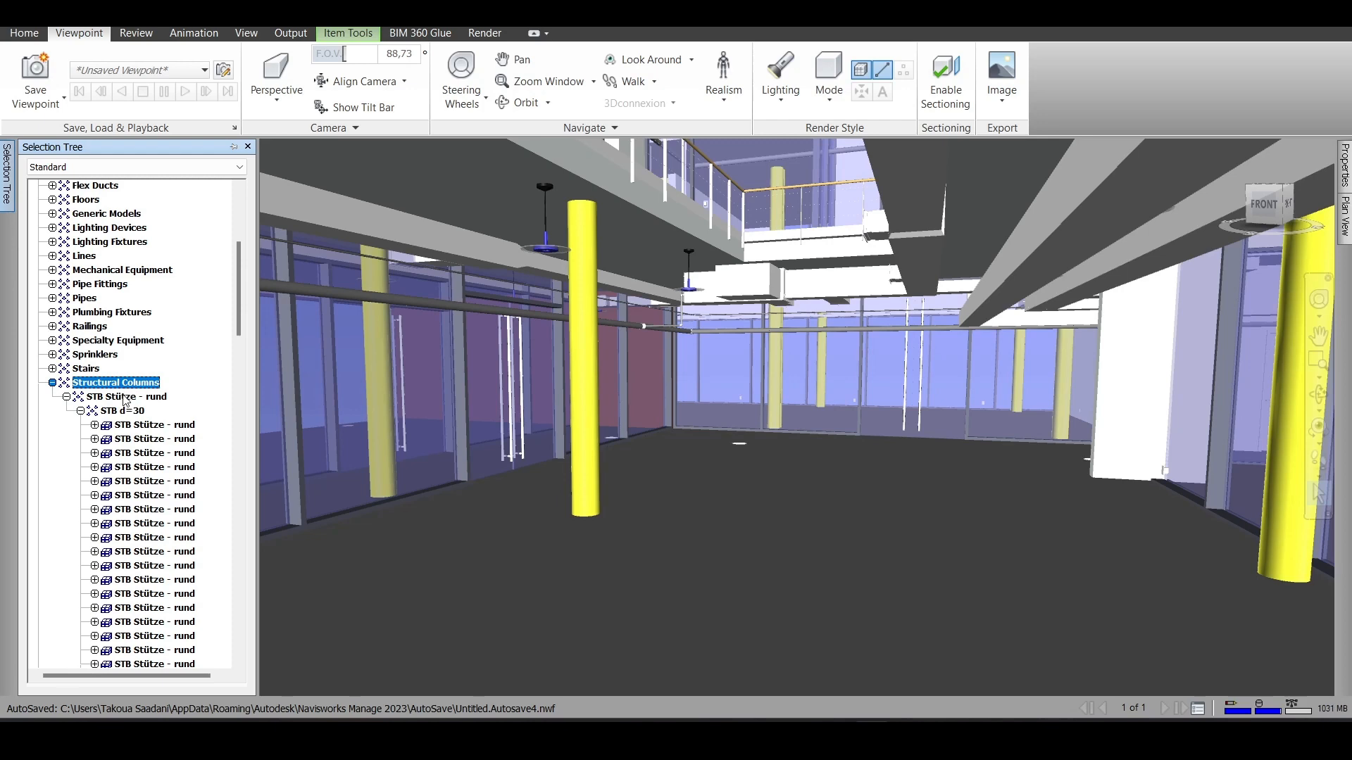
pyautogui.click(577, 328)
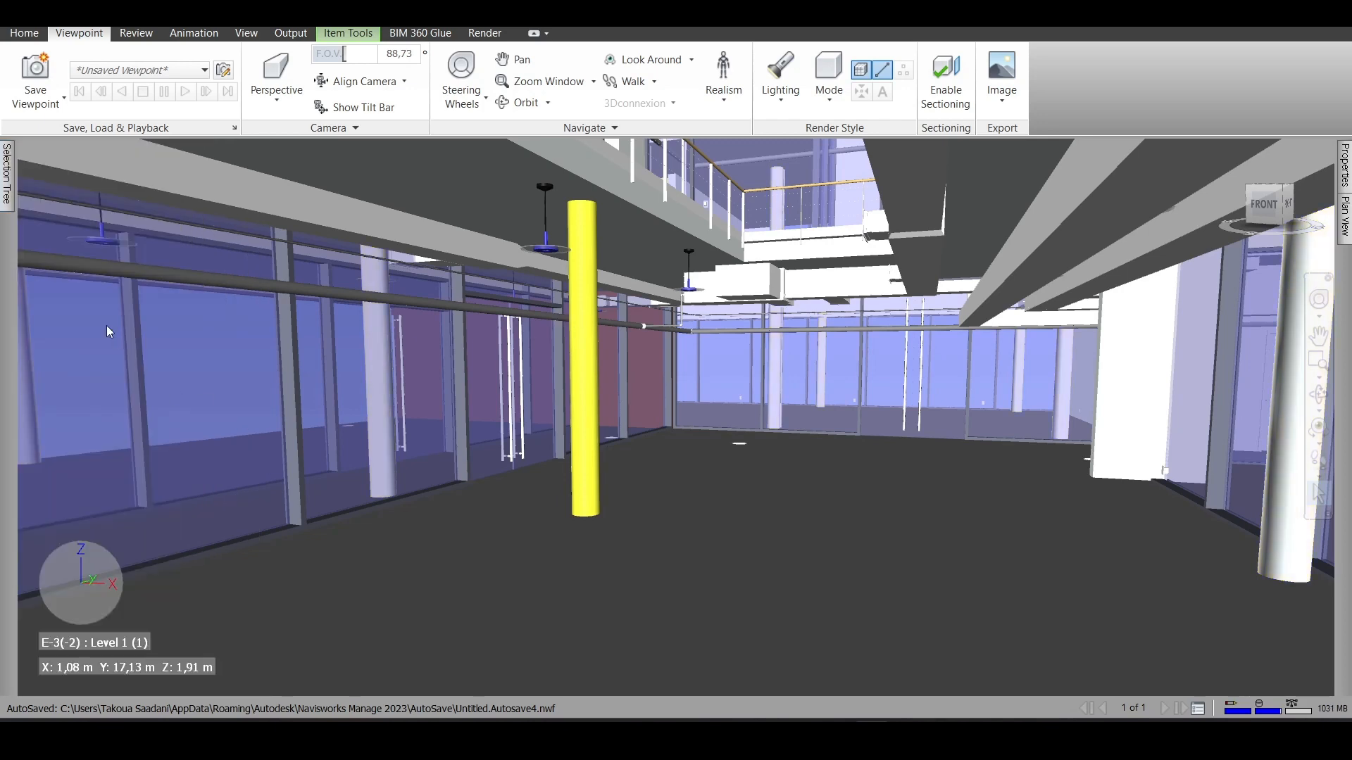
# - Hide the whole Walls category of the model through its entry in the Selection Tree
pyautogui.moveTo(7, 185)
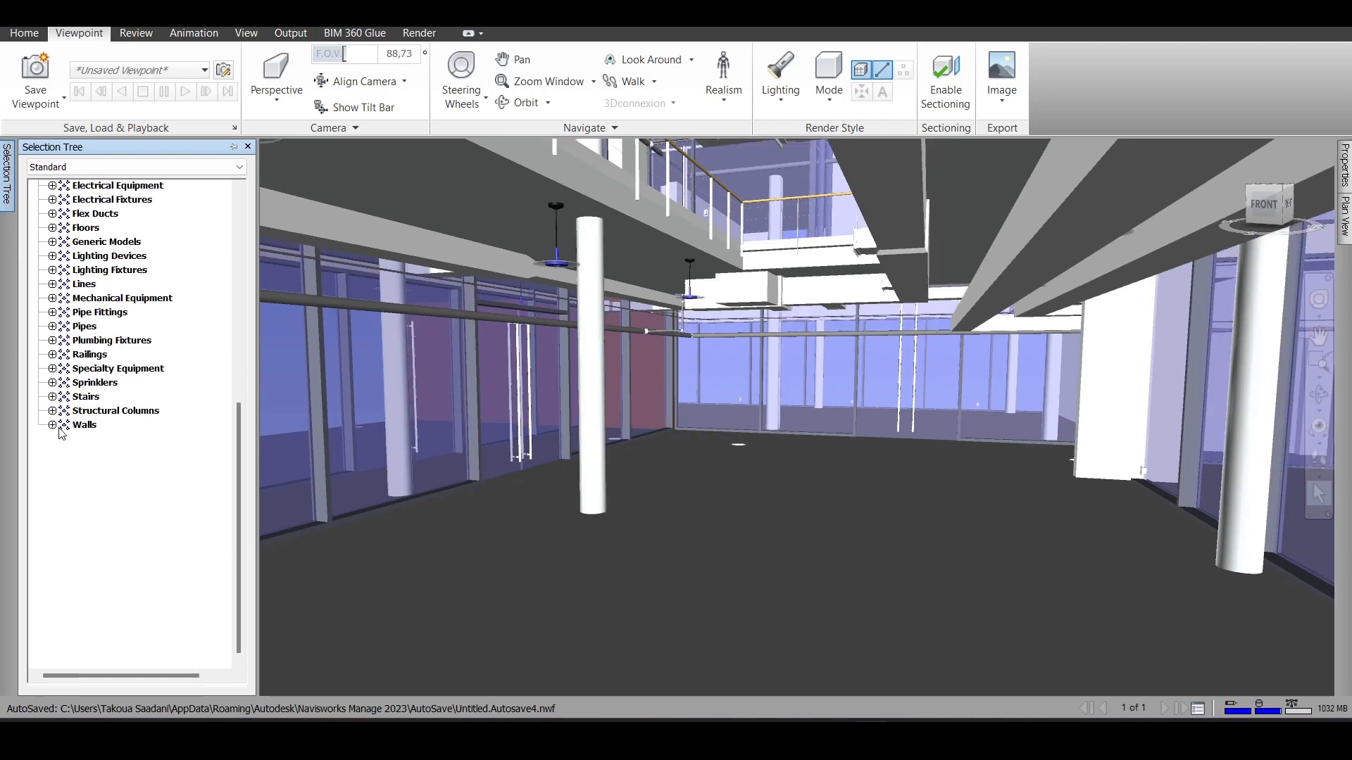
pyautogui.click(79, 425)
pyautogui.rightClick(81, 426)
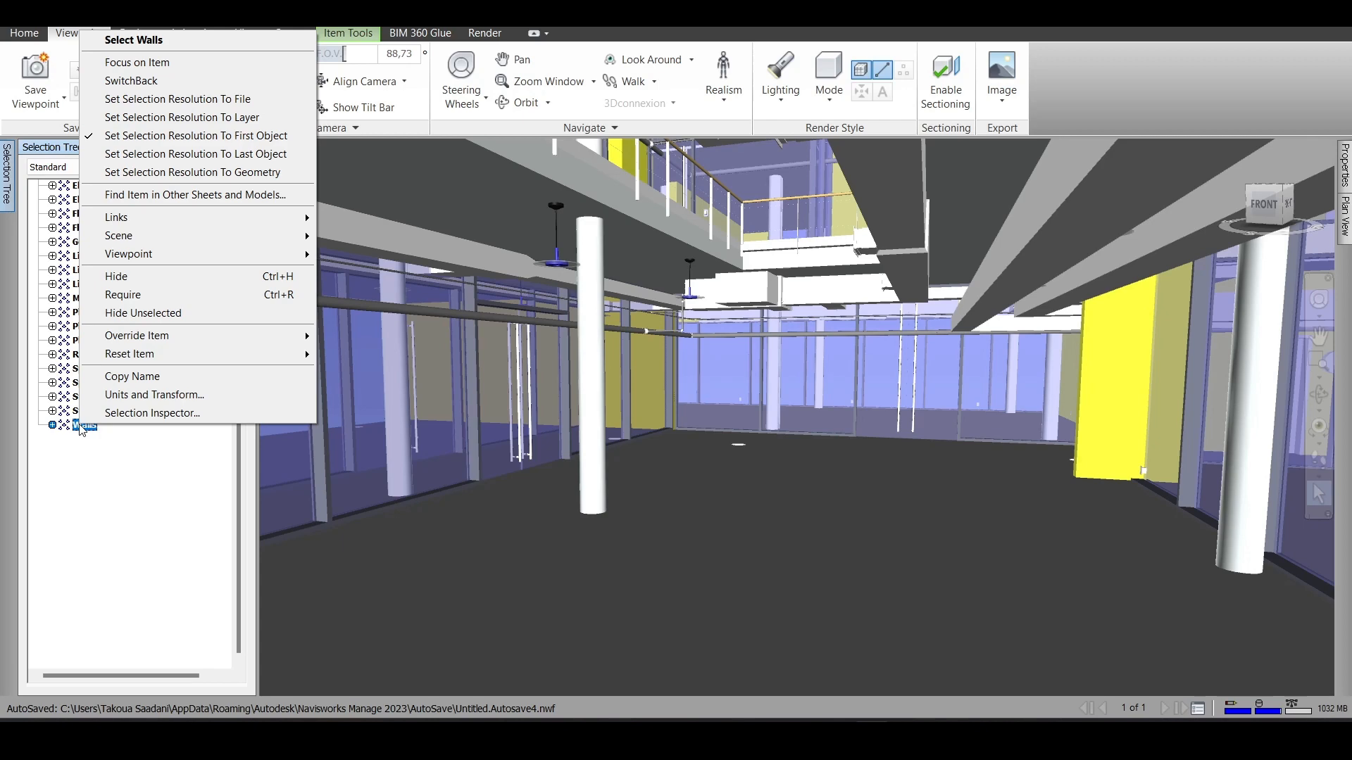
pyautogui.click(141, 276)
# - Walk through the building's Level 2 and Level 3 interiors with the steering wheel to view them without walls
pyautogui.scroll(5, 762, 410)
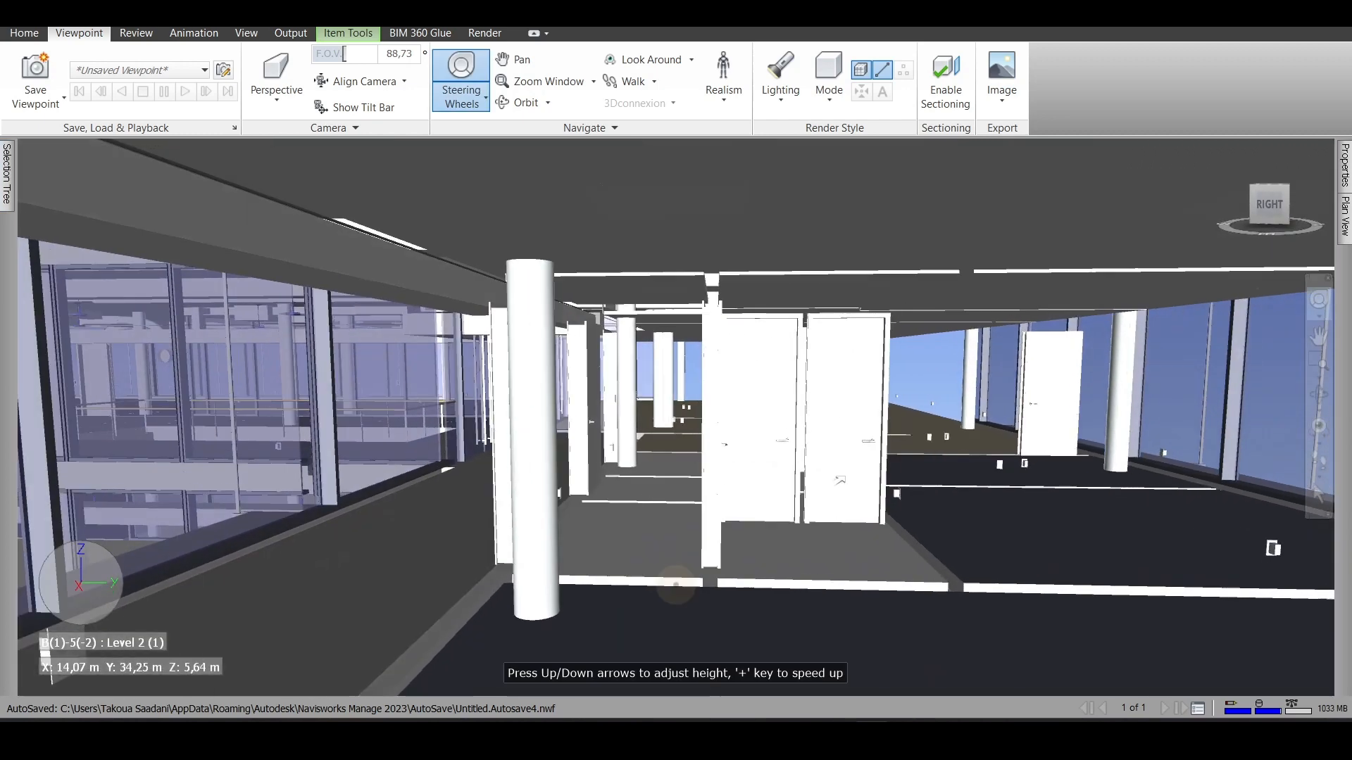
pyautogui.moveTo(873, 472); pyautogui.dragTo(867, 467)
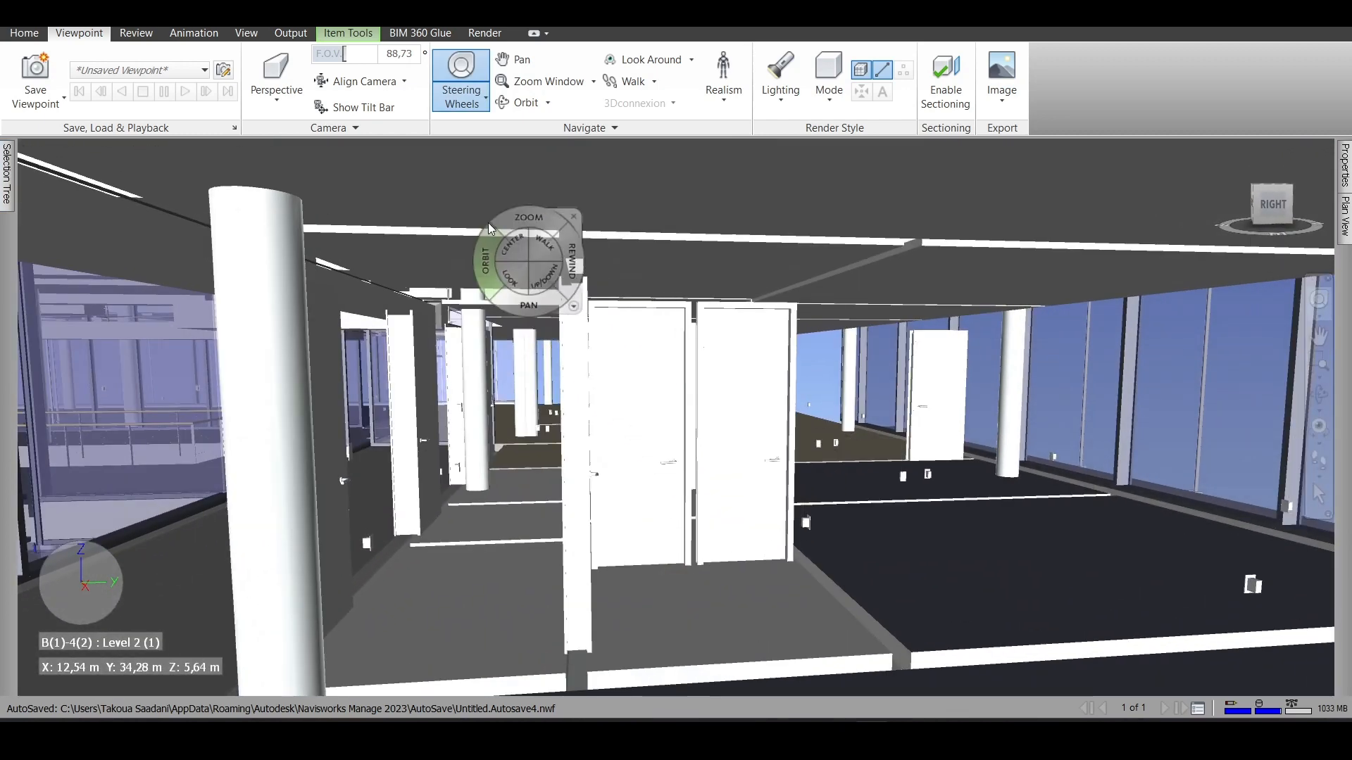
pyautogui.moveTo(533, 361); pyautogui.dragTo(708, 459)
pyautogui.moveTo(801, 503); pyautogui.dragTo(467, 535)
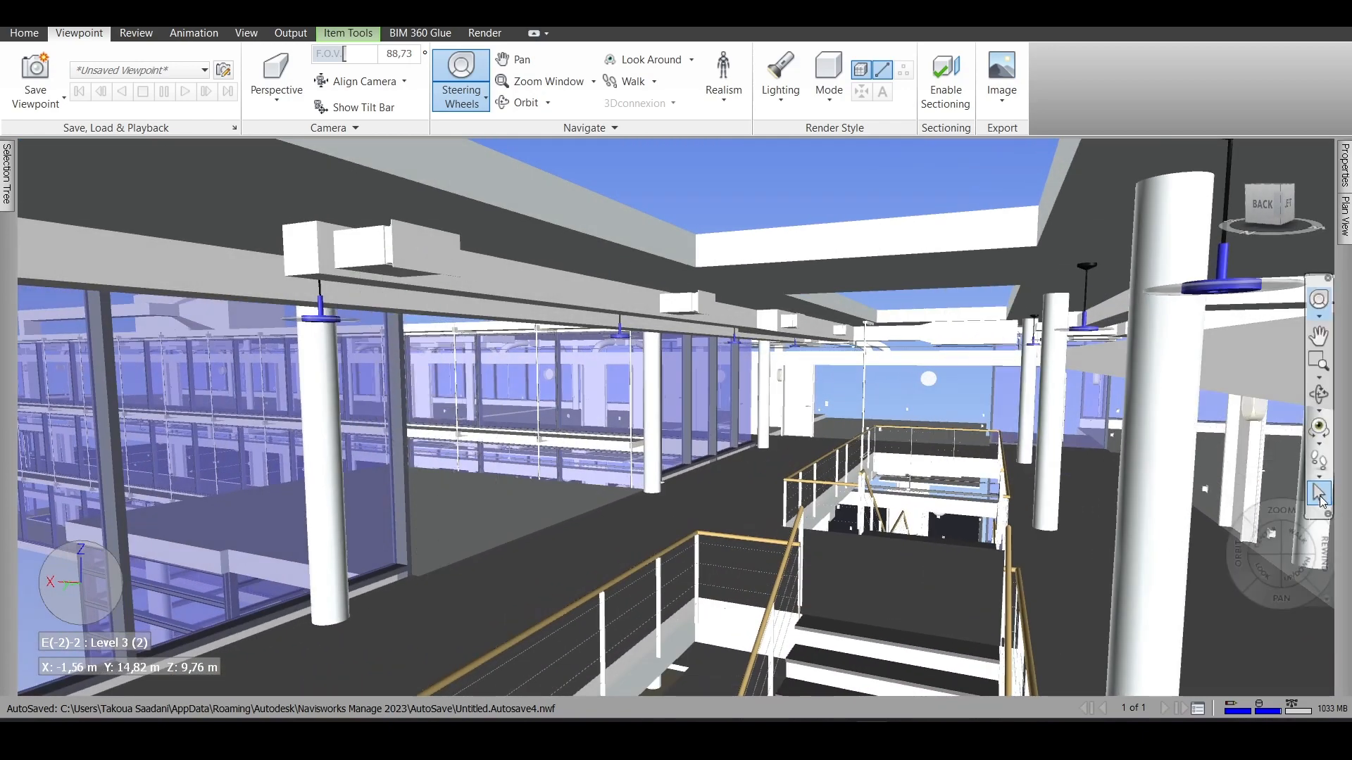
# - Select the rectangular duct under the Level 3 ceiling, locate it in the Selection Tree, and clear the selection
pyautogui.click(1321, 501)
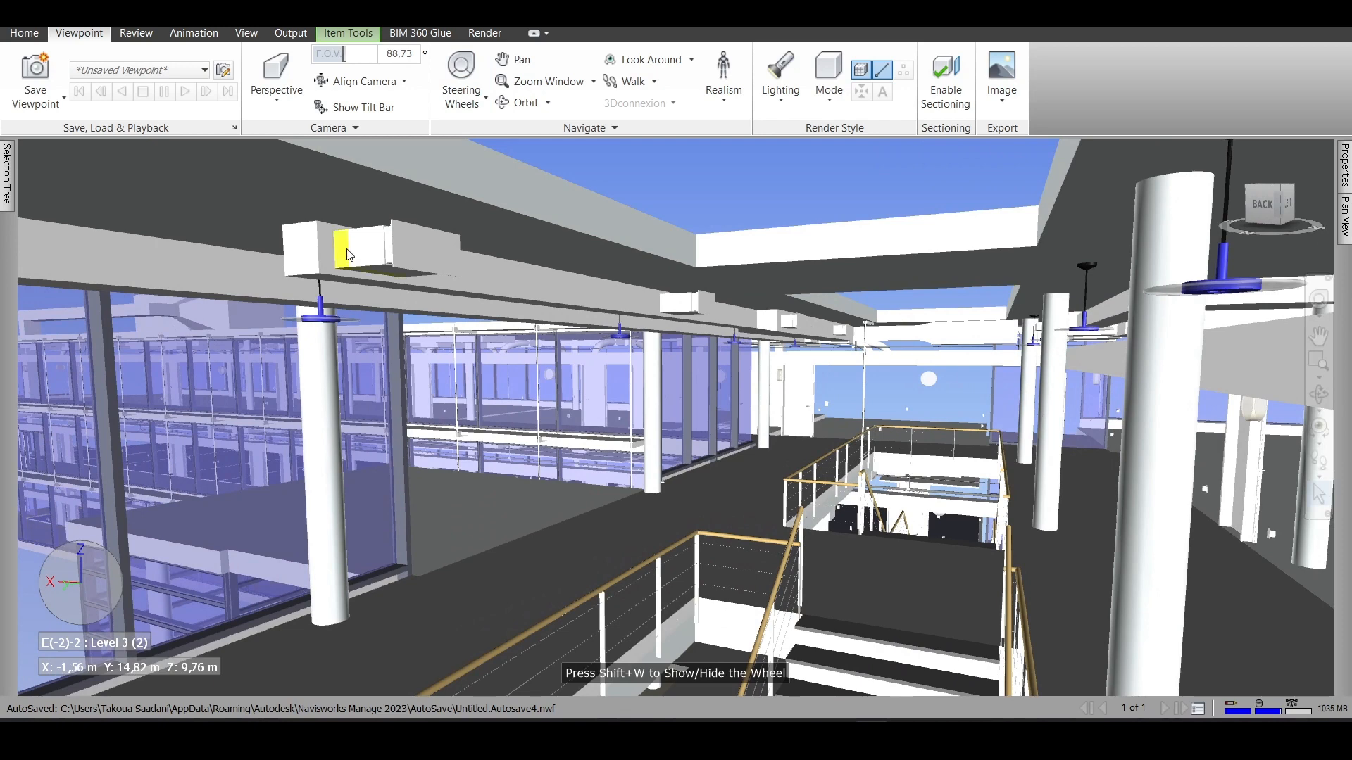
pyautogui.click(7, 183)
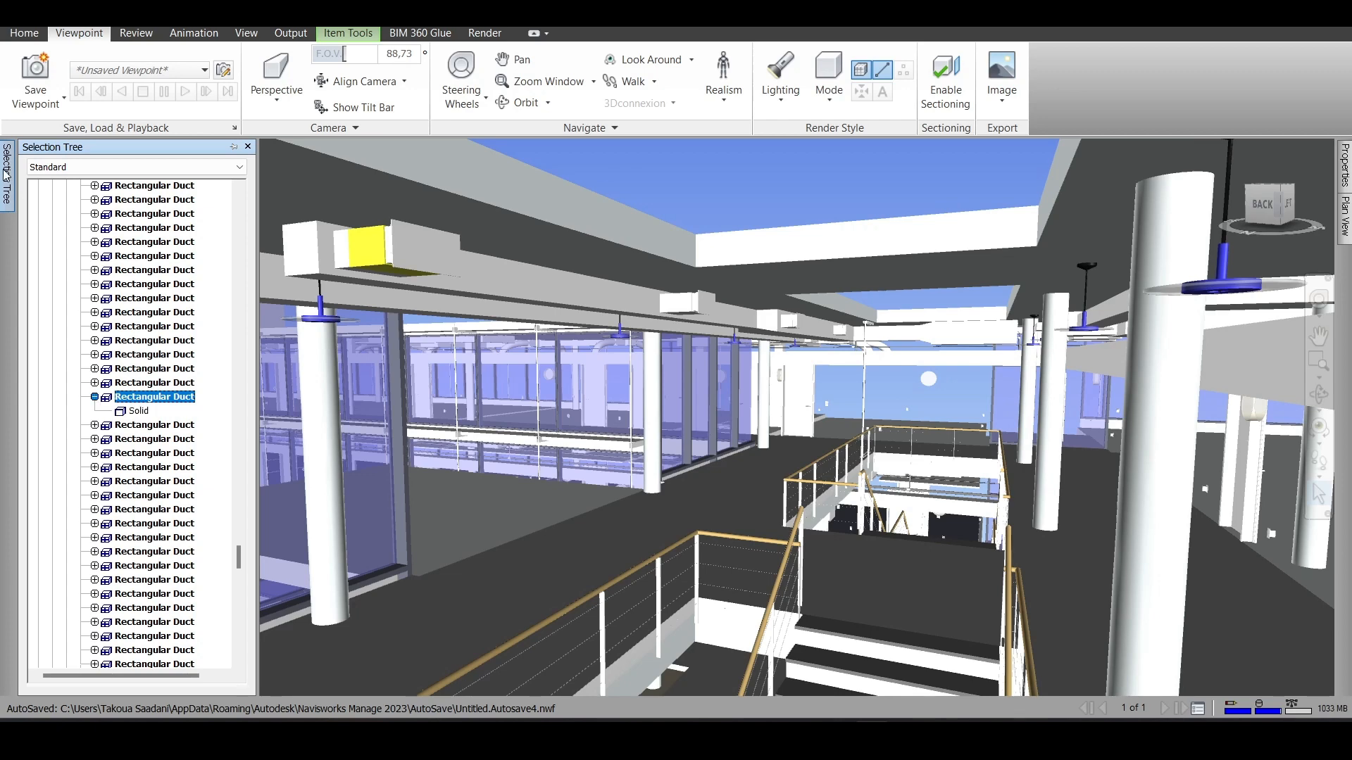
pyautogui.click(687, 216)
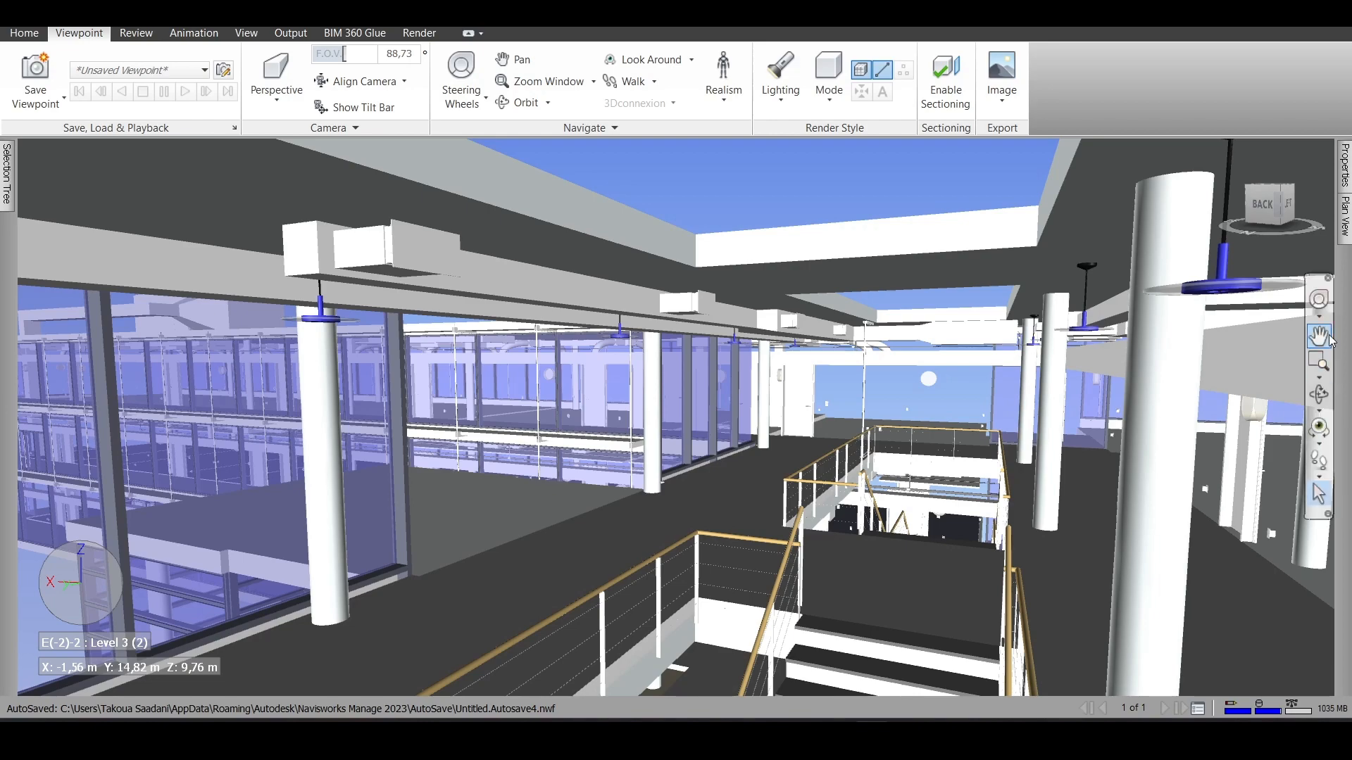
# - Walk to the ducts below the Level 2 ceiling, locate the curved flex duct in the Selection Tree, and deselect it
pyautogui.click(1320, 301)
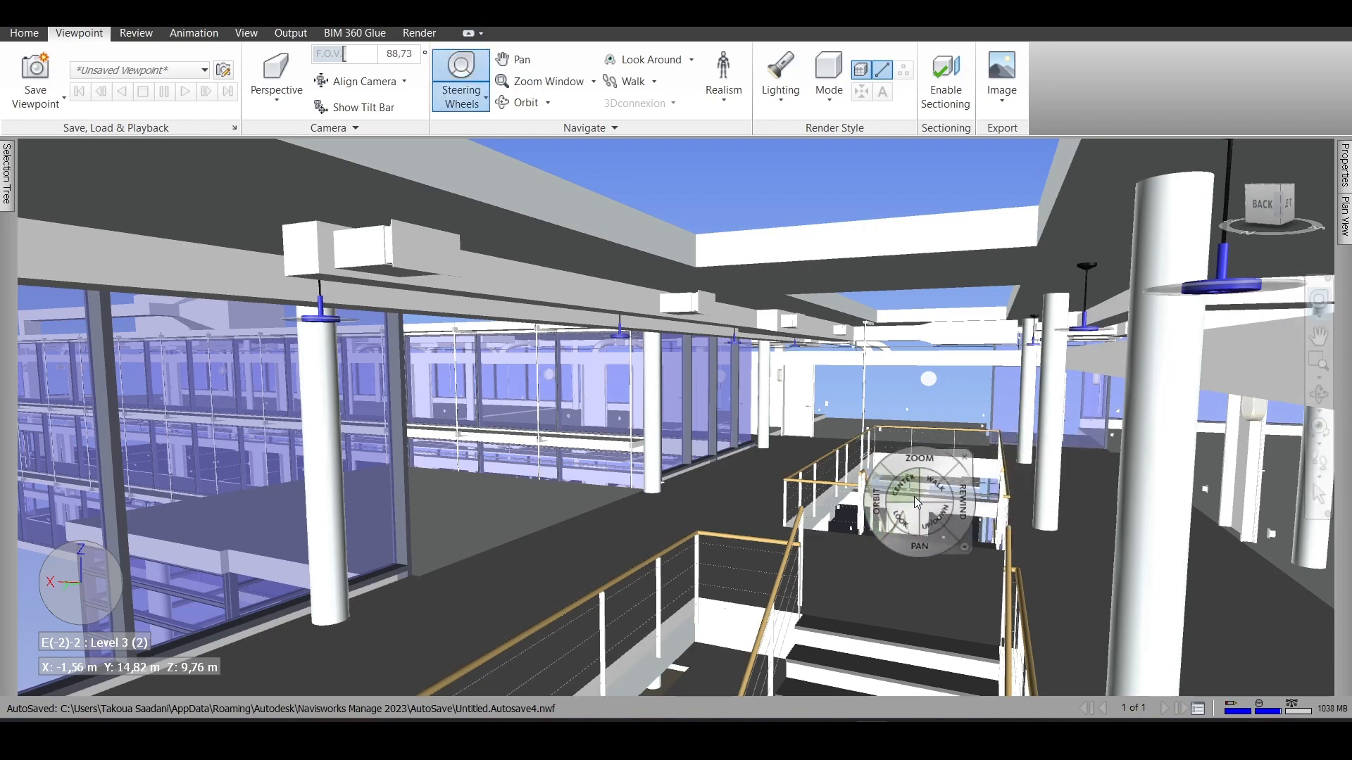
pyautogui.moveTo(676, 585); pyautogui.dragTo(827, 483)
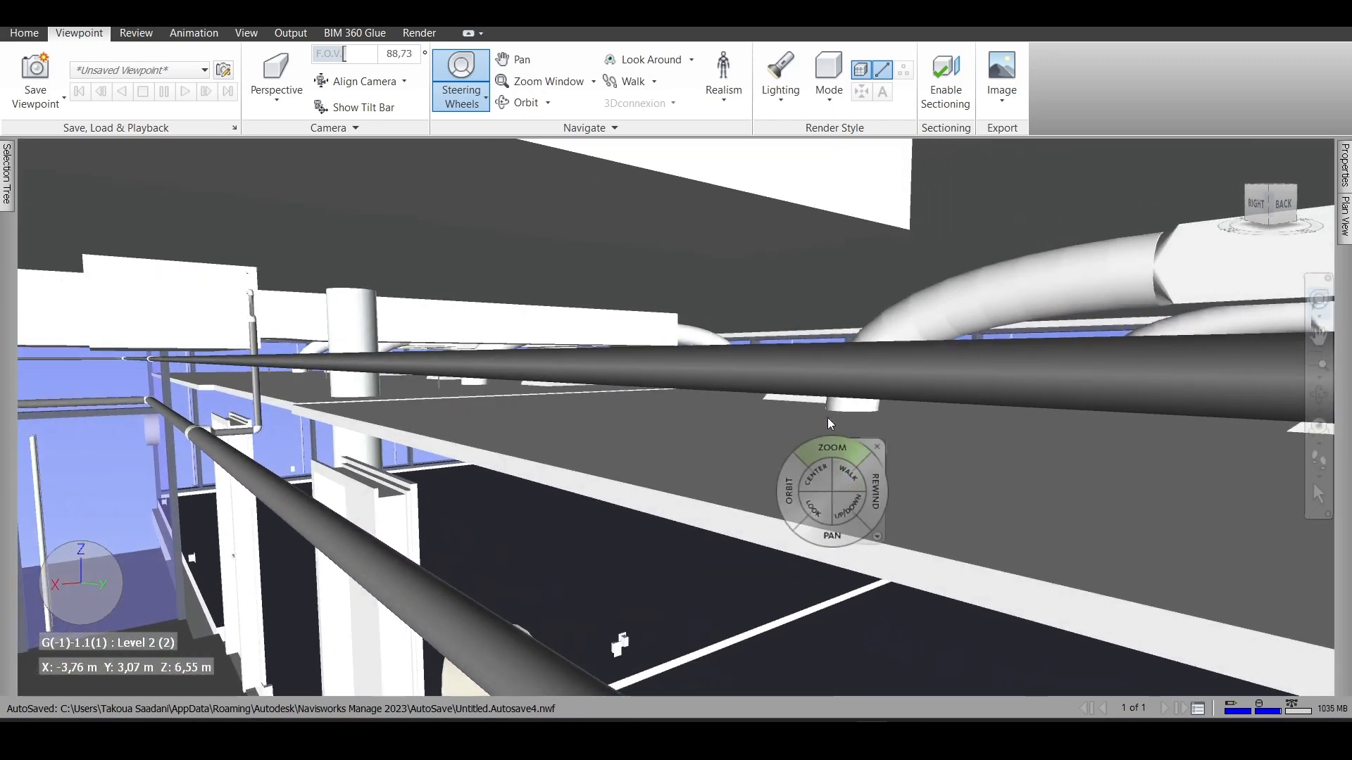
pyautogui.click(1319, 494)
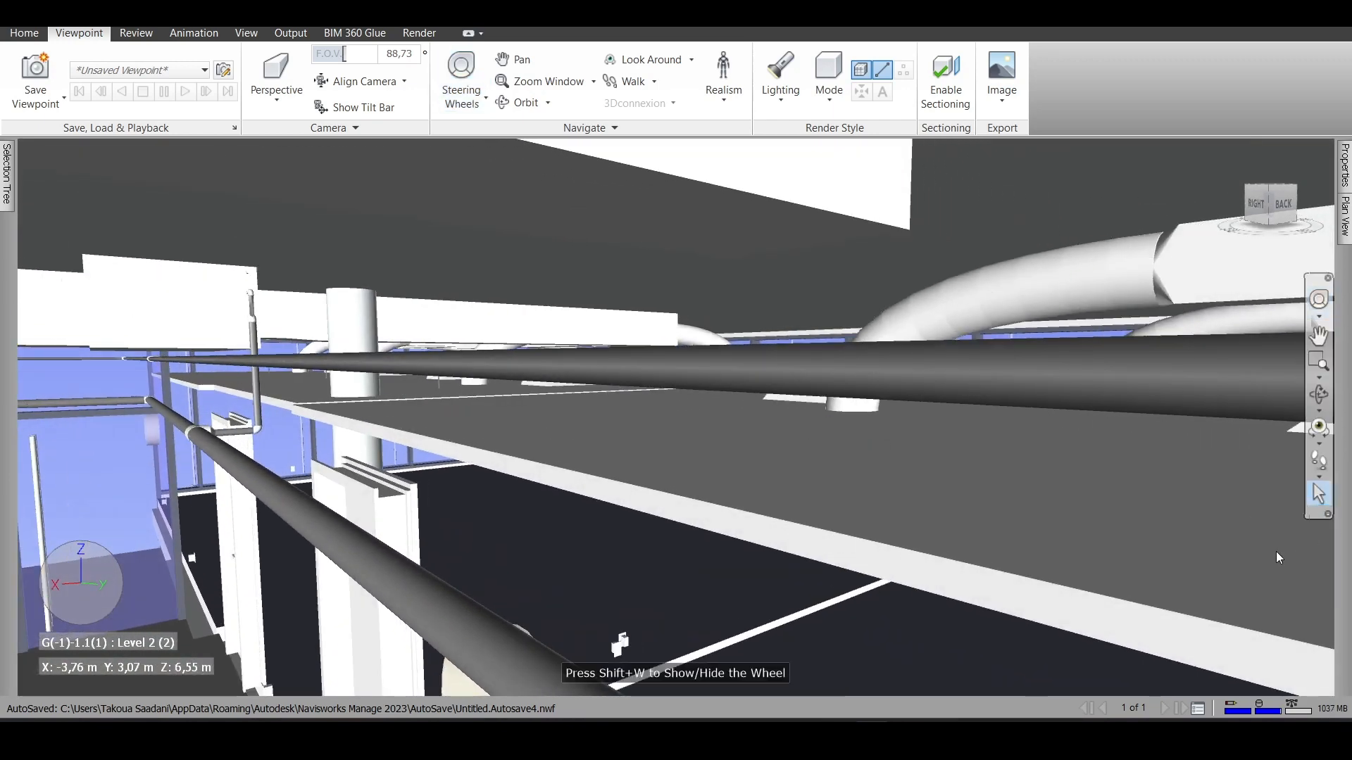
pyautogui.click(1108, 250)
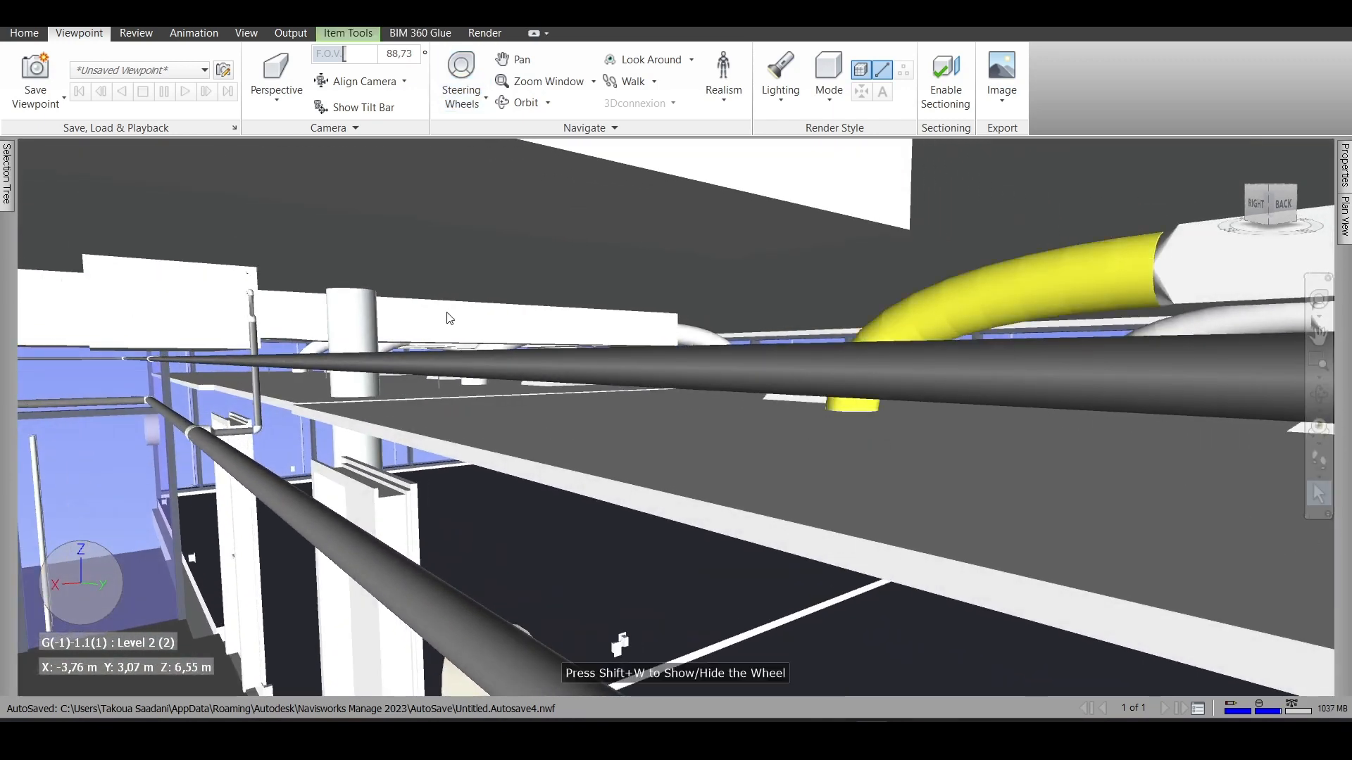
pyautogui.click(6, 199)
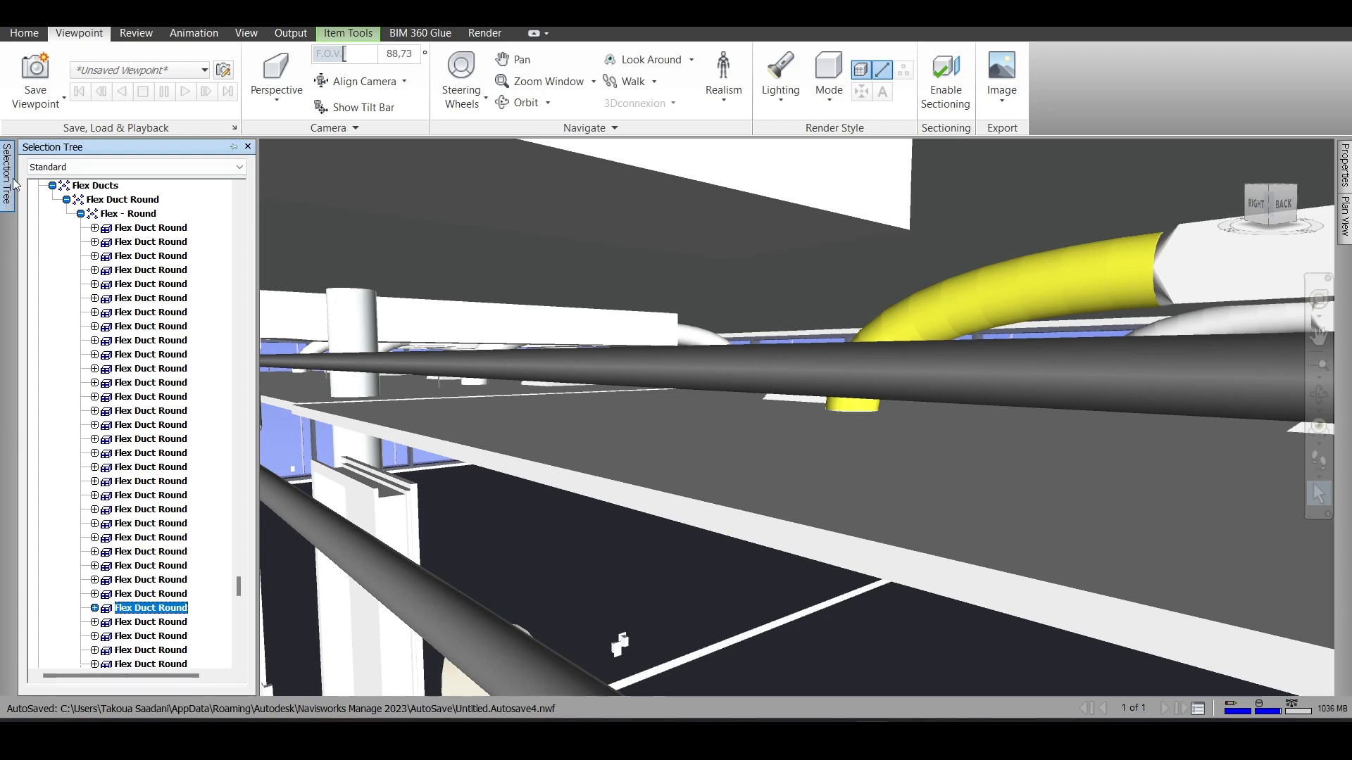
pyautogui.press('Escape')
# - Unhide the Walls category through the Selection Tree with the whole building exterior in view, and clear the selection
pyautogui.scroll(6, 518, 338)
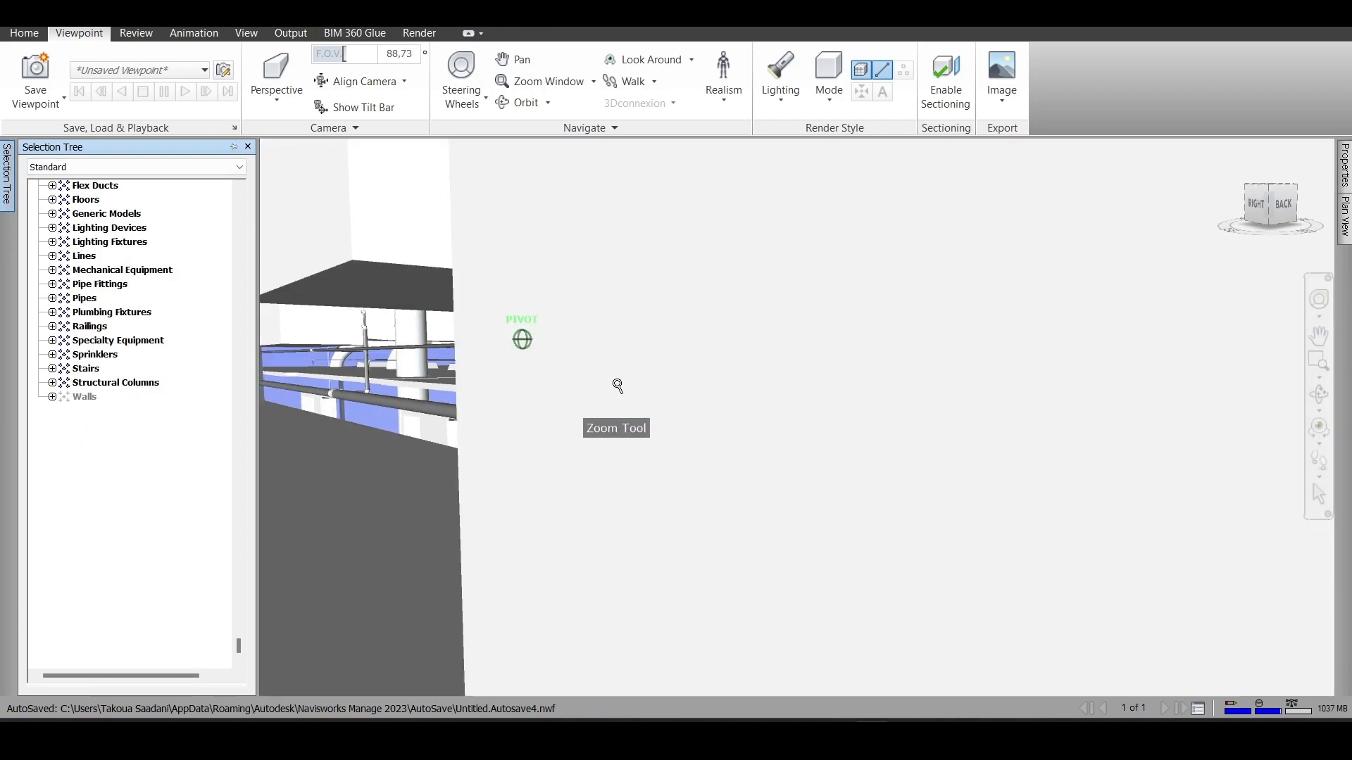
pyautogui.scroll(-8, 616, 386)
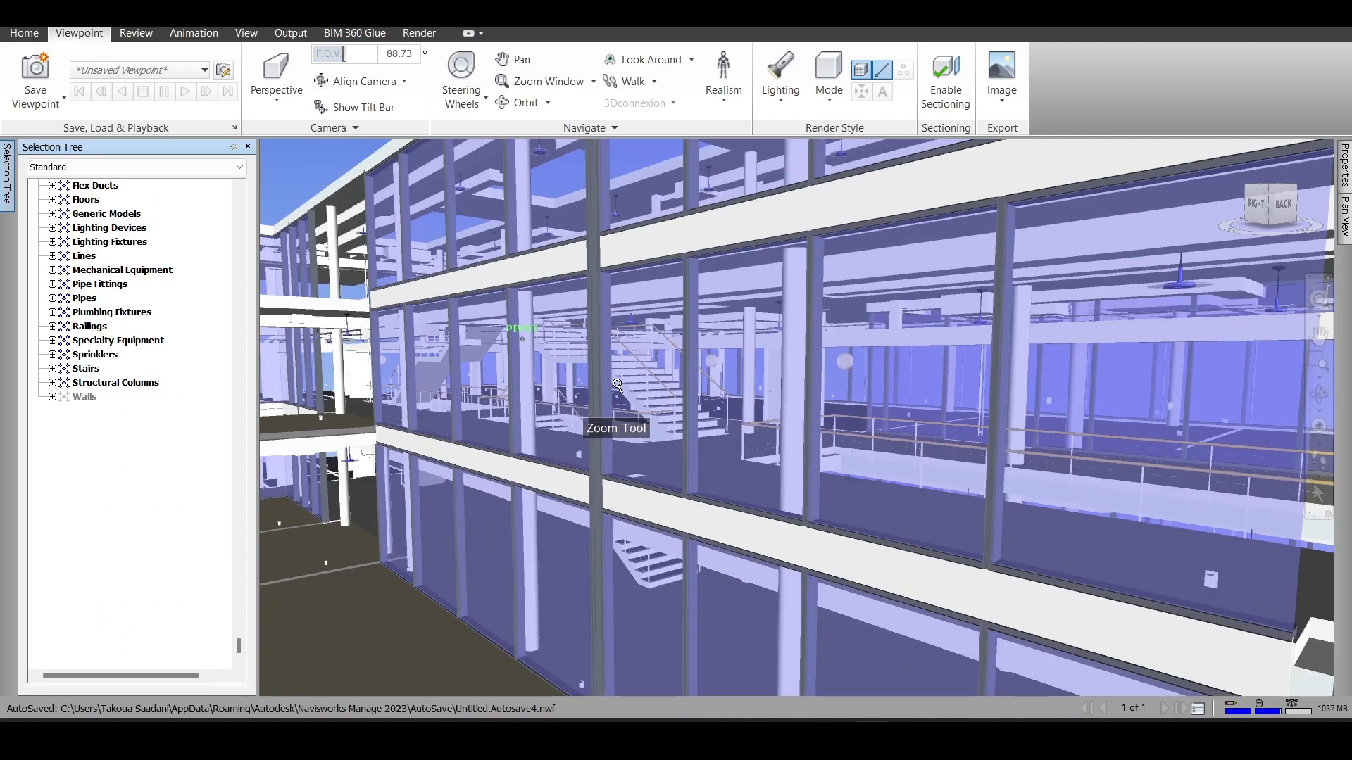
pyautogui.scroll(-10, 617, 386)
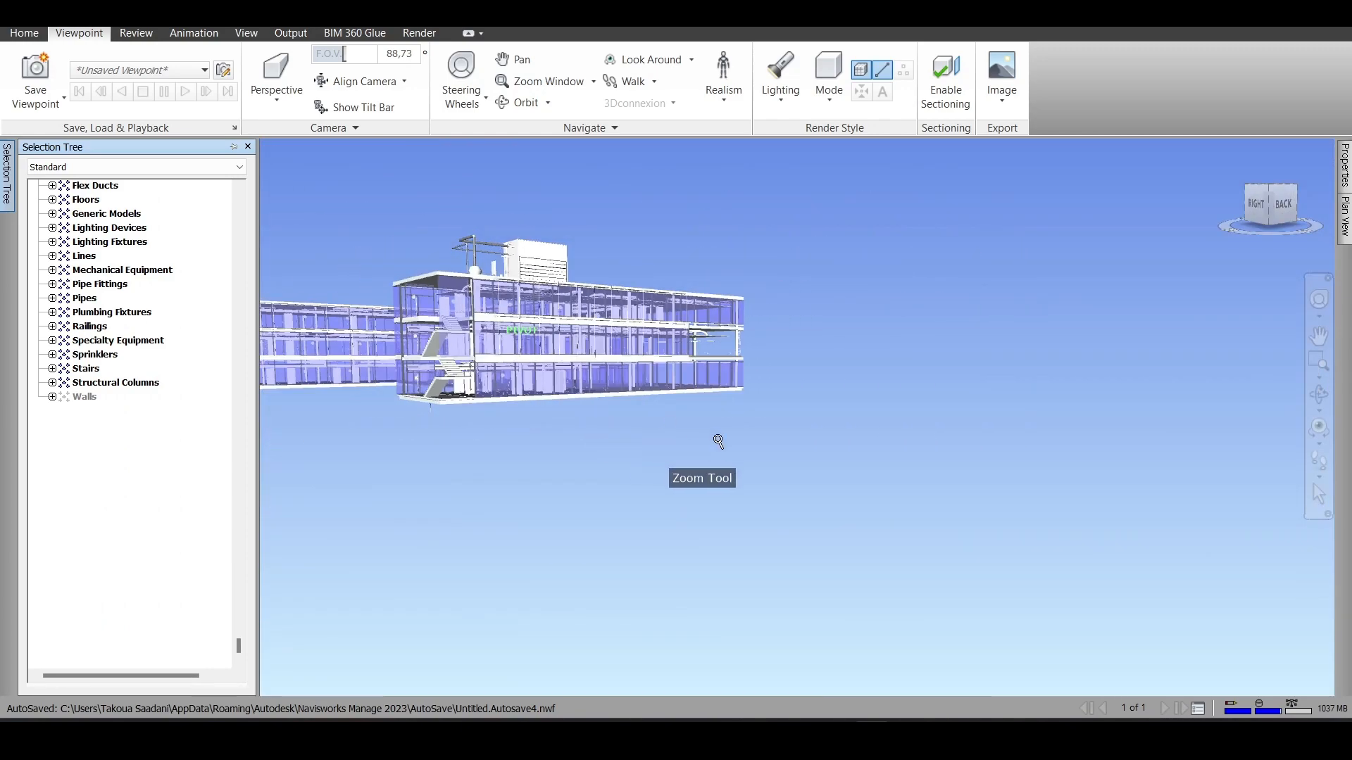
pyautogui.moveTo(625, 459); pyautogui.dragTo(905, 549, button='middle')
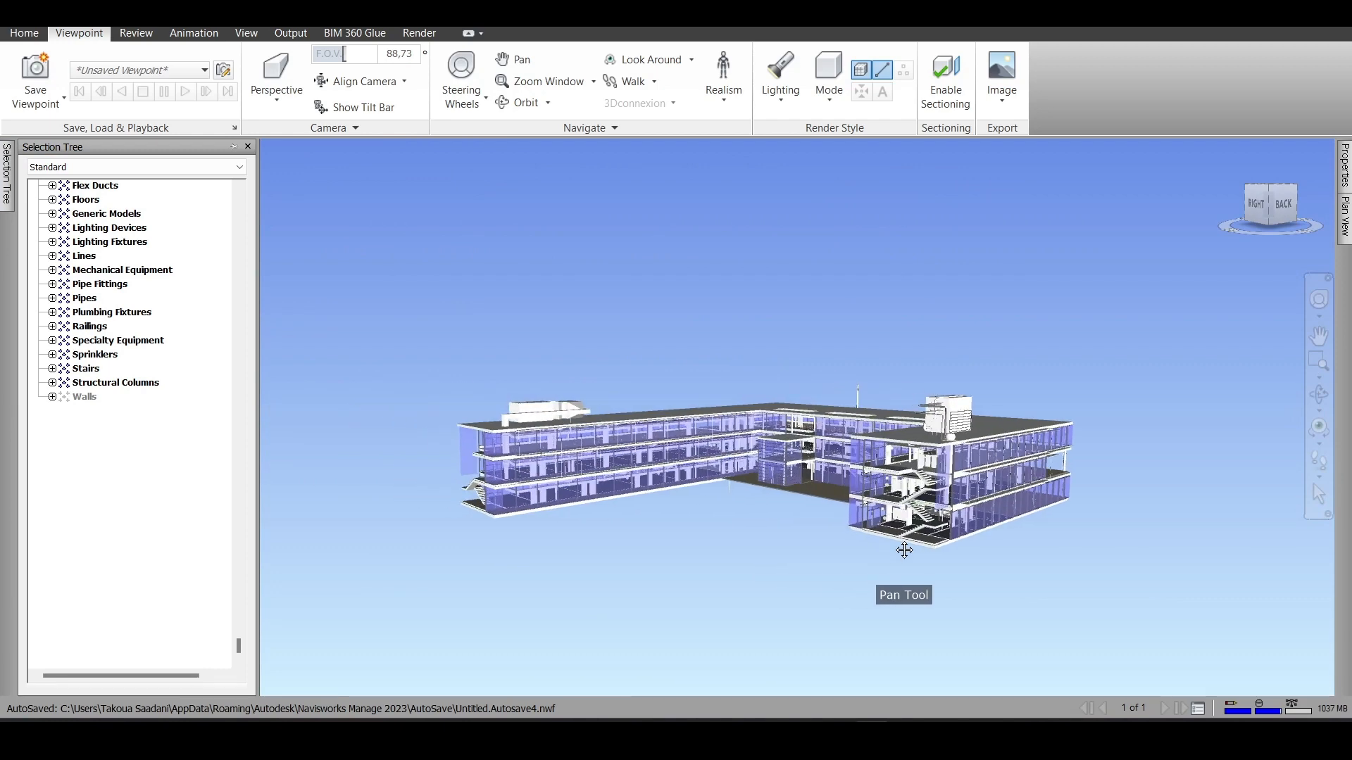
pyautogui.moveTo(1271, 194); pyautogui.dragTo(1270, 211)
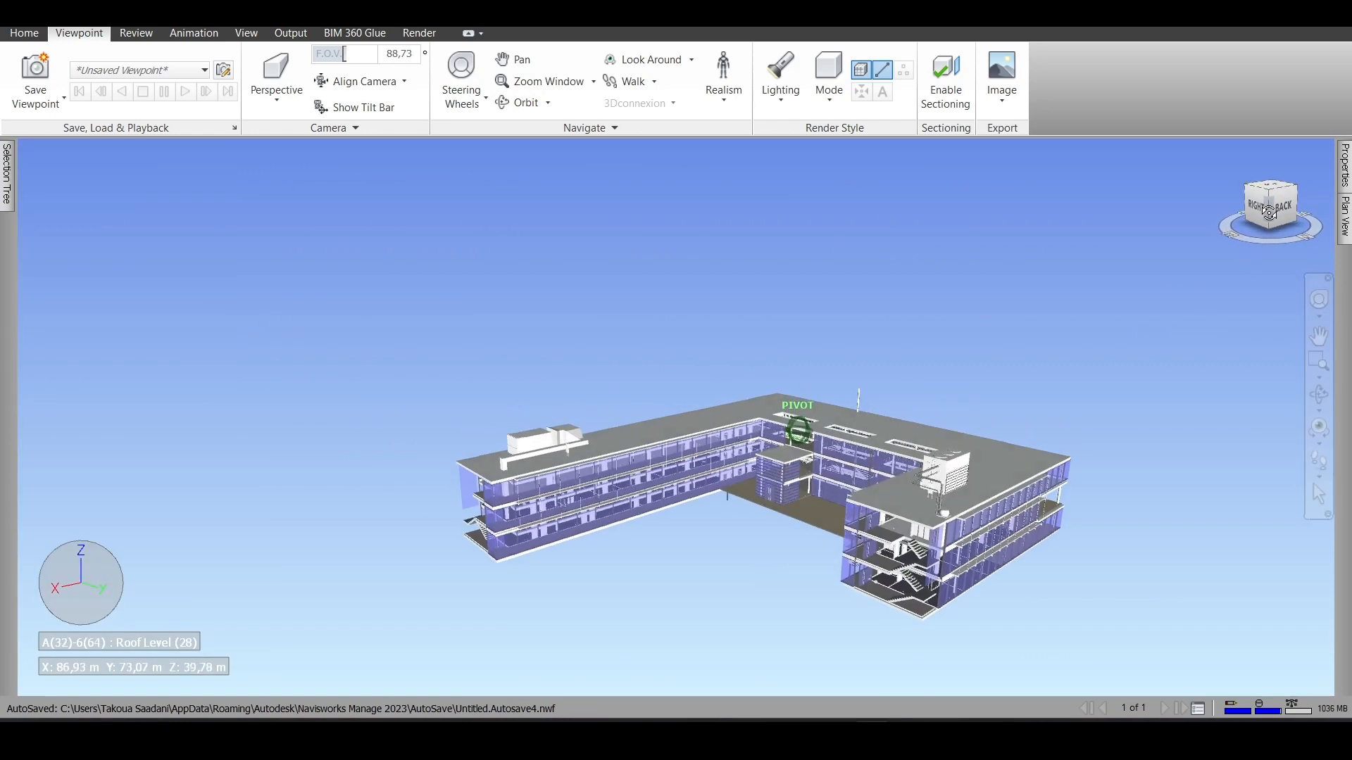
pyautogui.scroll(5, 792, 577)
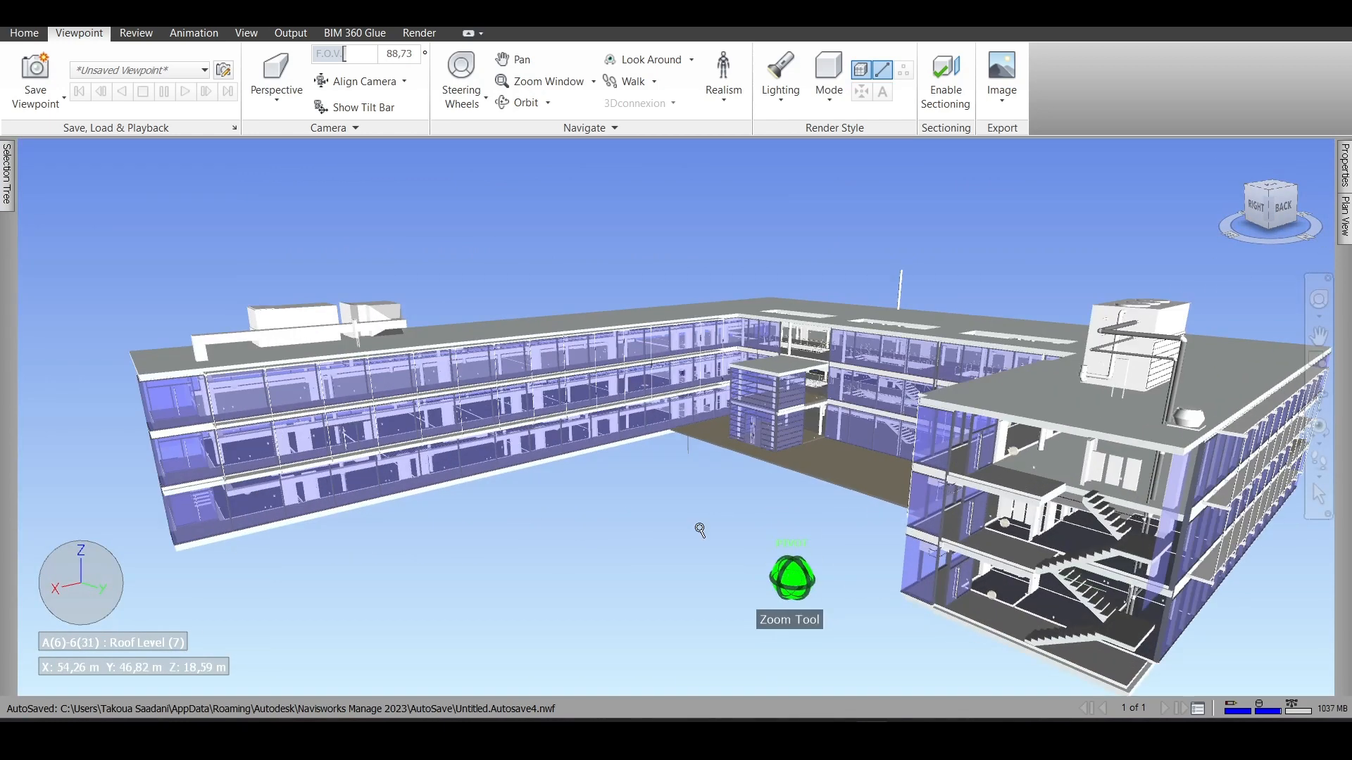
pyautogui.moveTo(6, 159)
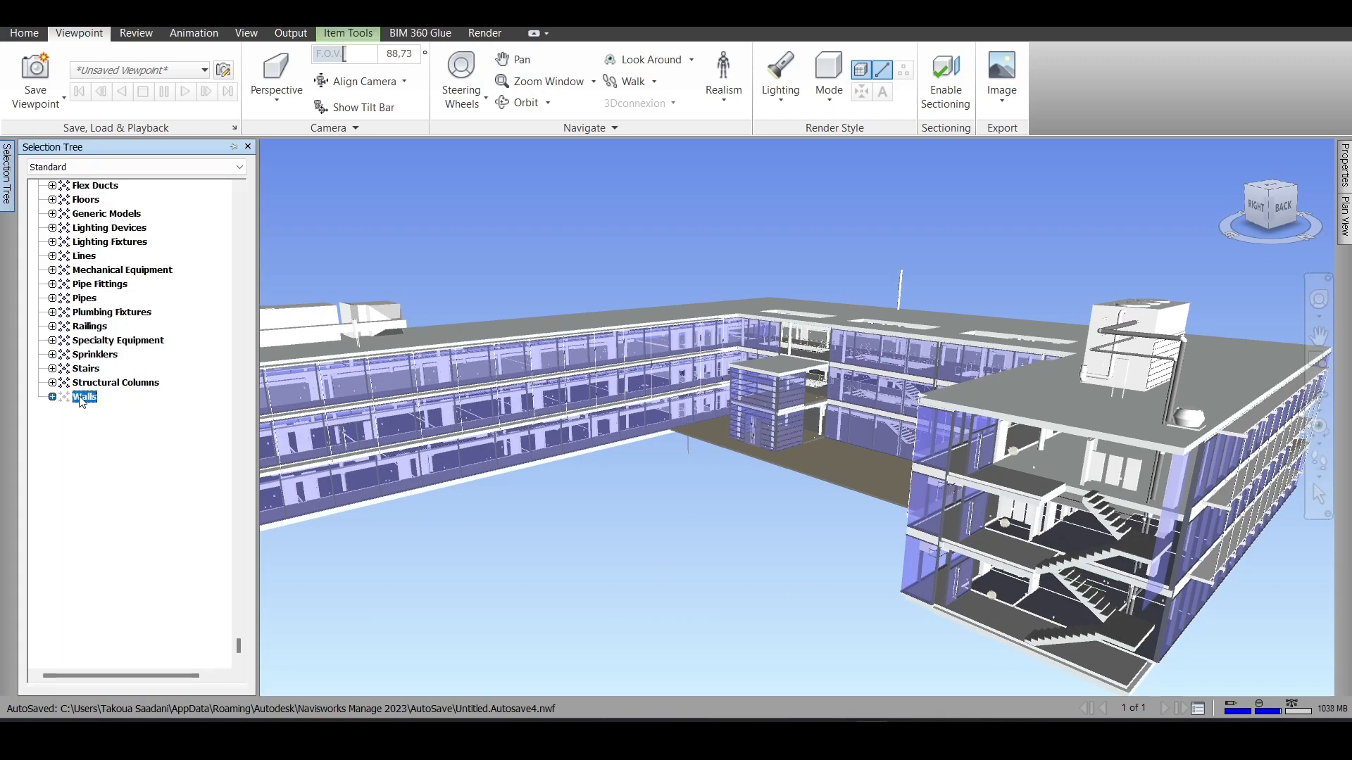
pyautogui.rightClick(92, 400)
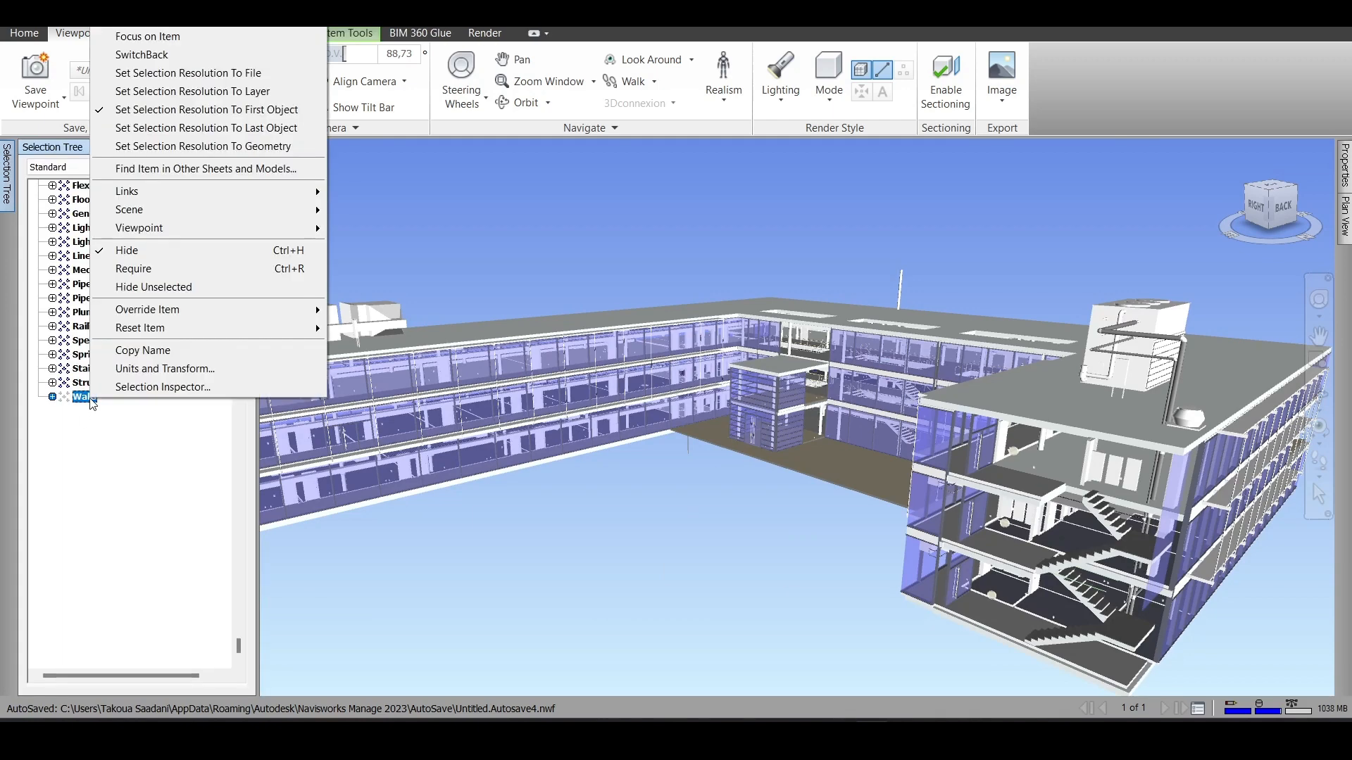
pyautogui.click(170, 251)
pyautogui.scroll(-3, 670, 421)
pyautogui.click(648, 511)
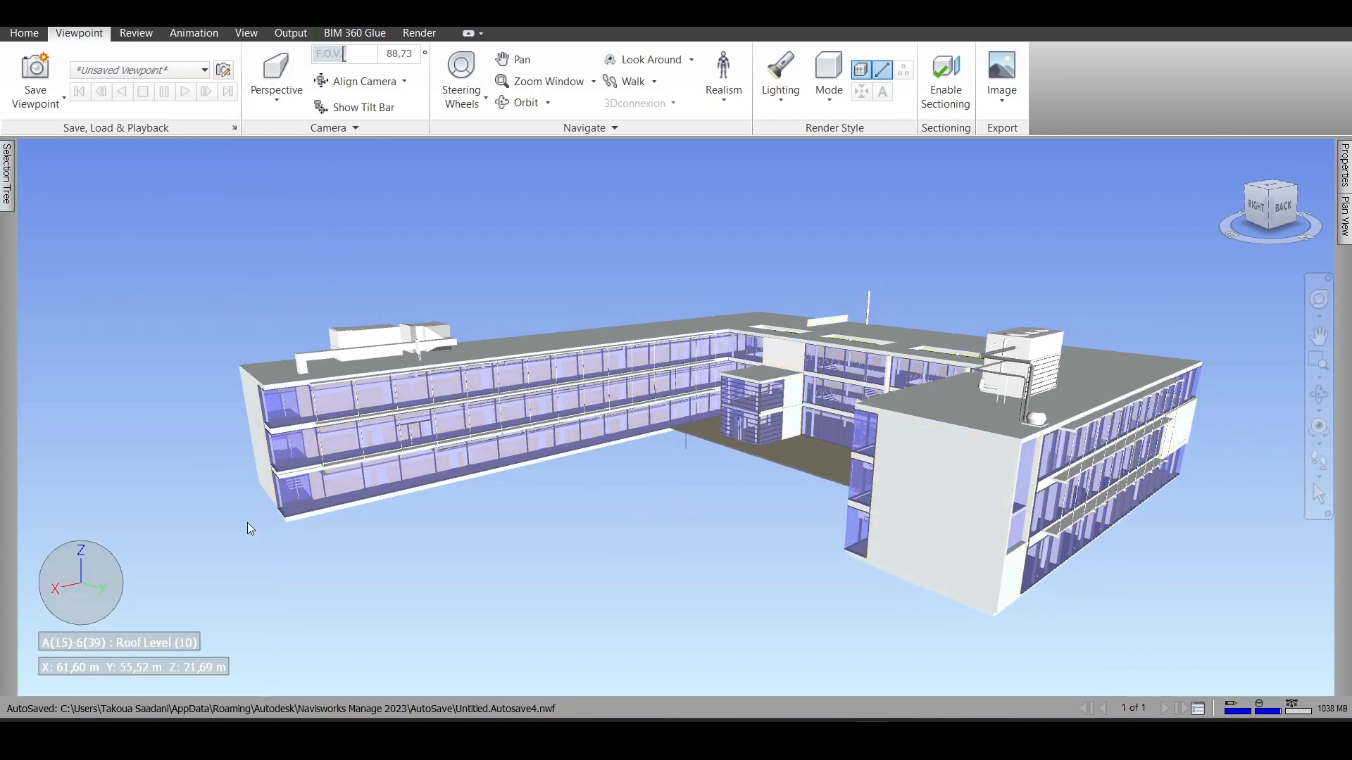
# - Select the vertical pipe beside the rooftop unit, examine its Reference Level properties, and deselect it
pyautogui.keyDown('shift'); pyautogui.moveTo(247, 523); pyautogui.dragTo(918, 615, button='middle'); pyautogui.keyUp('shift')
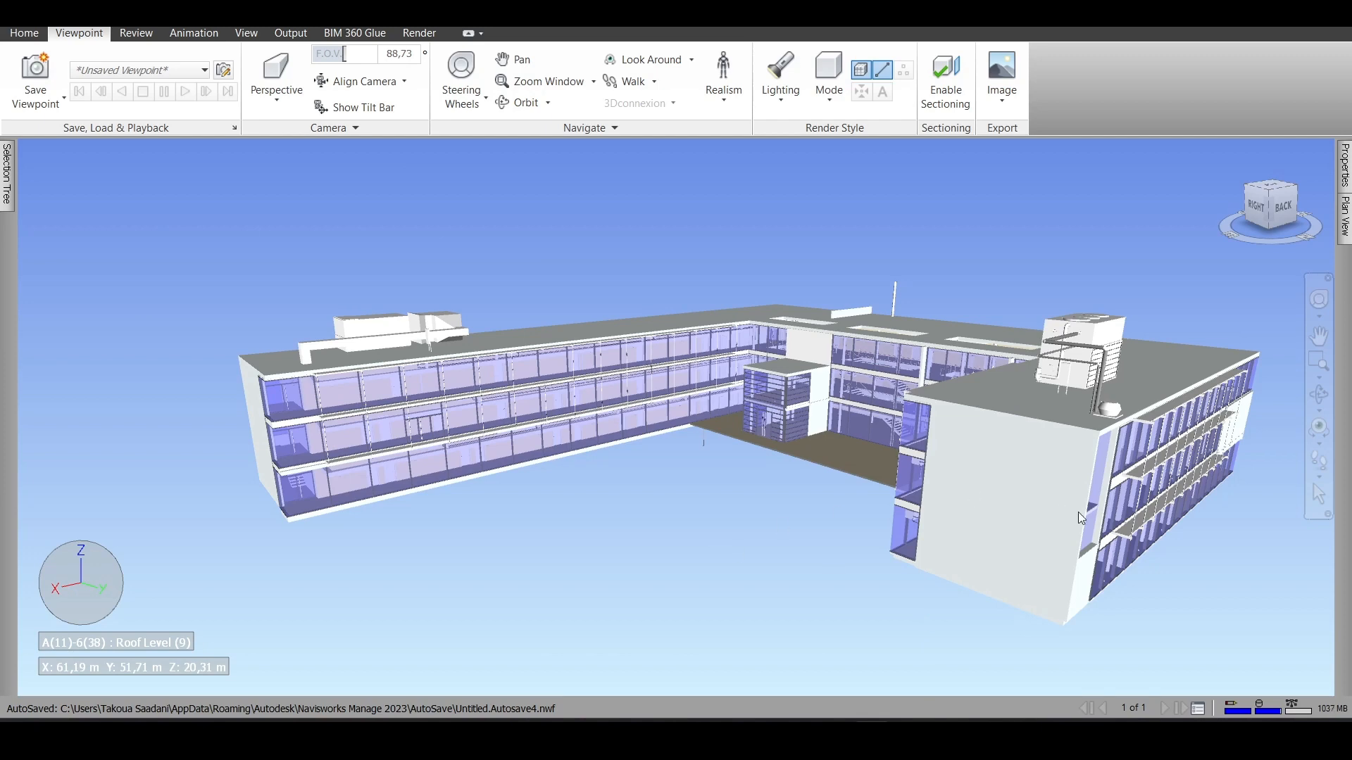
pyautogui.scroll(4, 1078, 513)
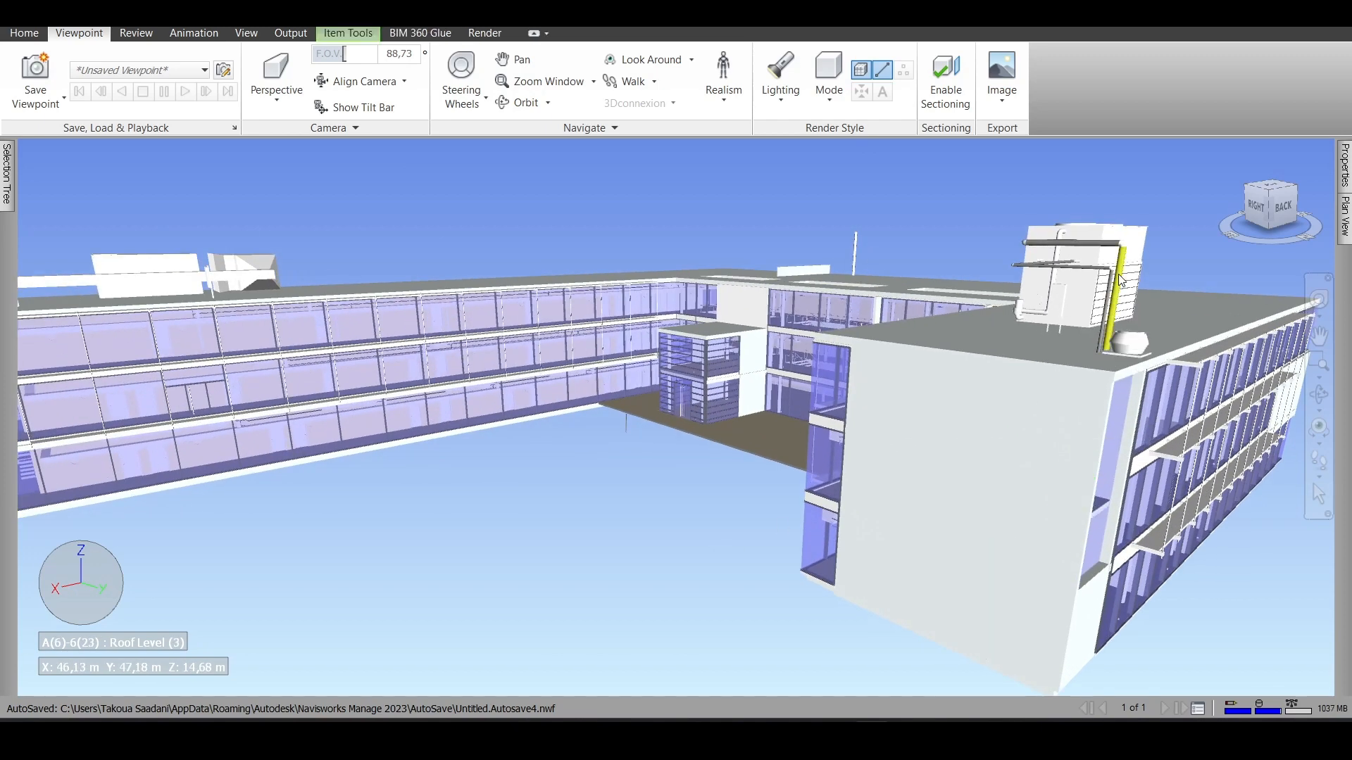
pyautogui.moveTo(1345, 166)
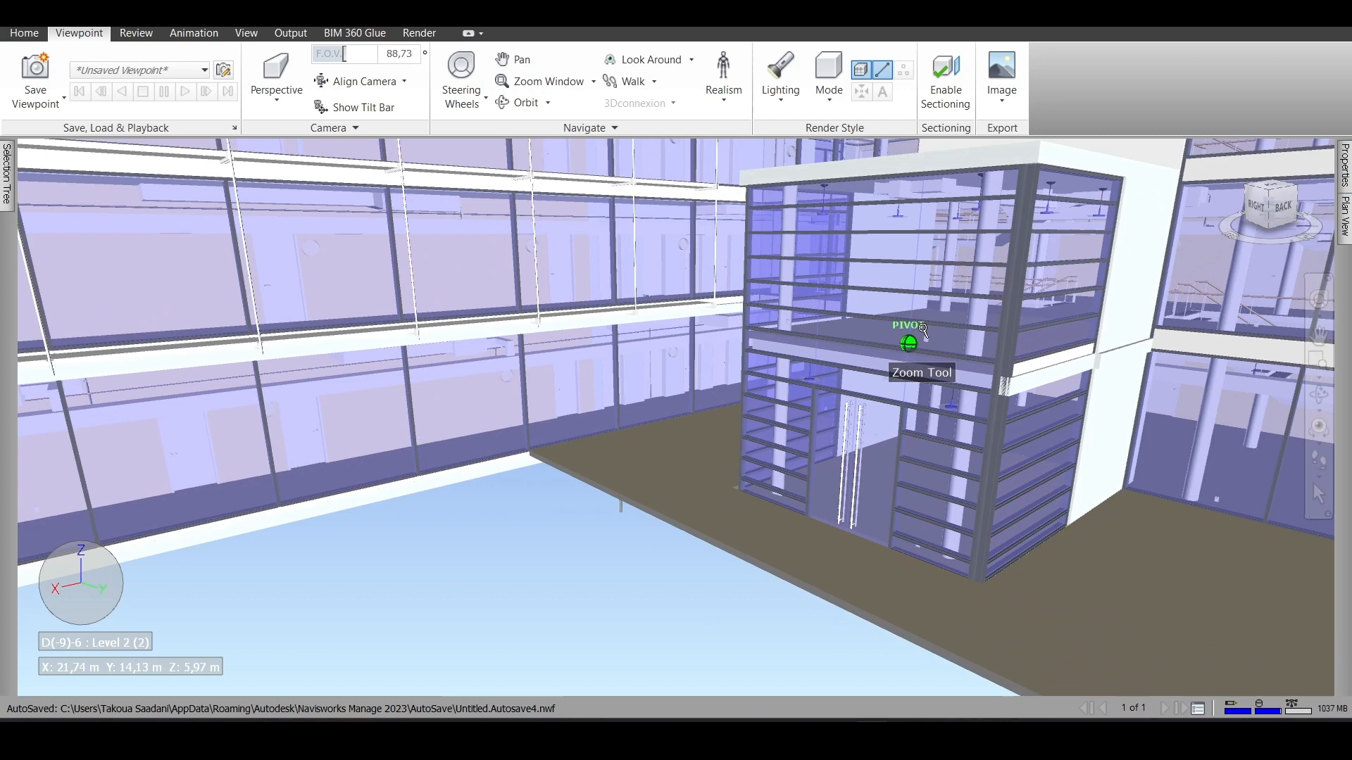
pyautogui.scroll(-6, 924, 330)
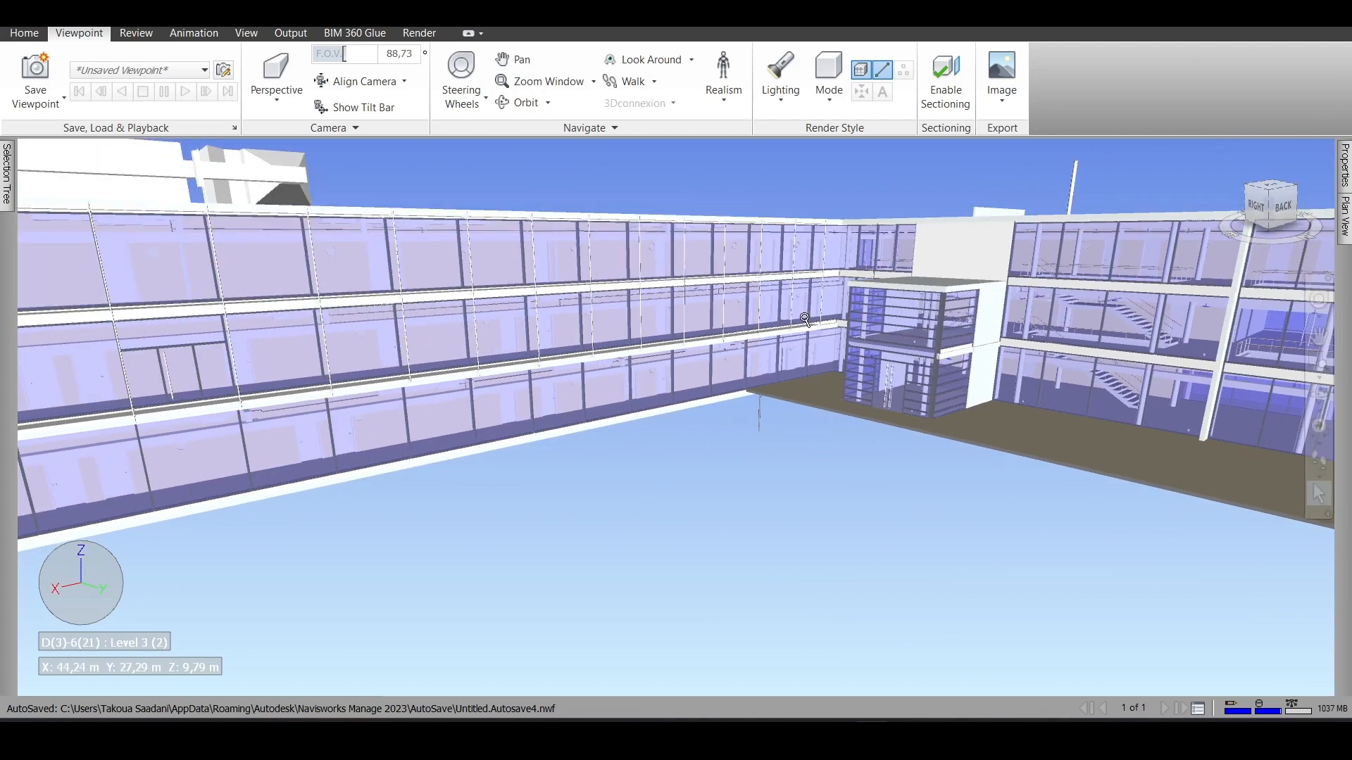
pyautogui.scroll(-4, 805, 319)
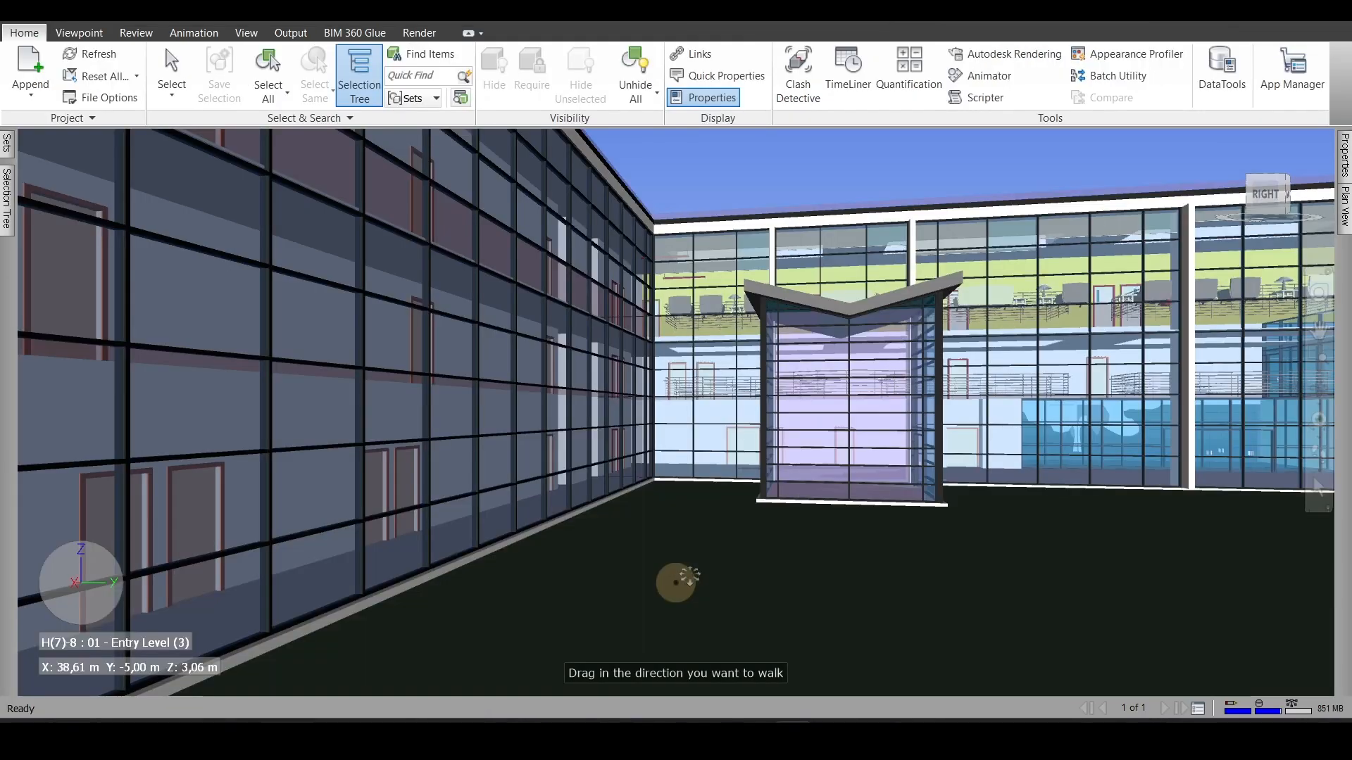
# - Walk through the glazed building's Entry Level to the dining area with round tables
pyautogui.moveTo(676, 582); pyautogui.dragTo(720, 520)
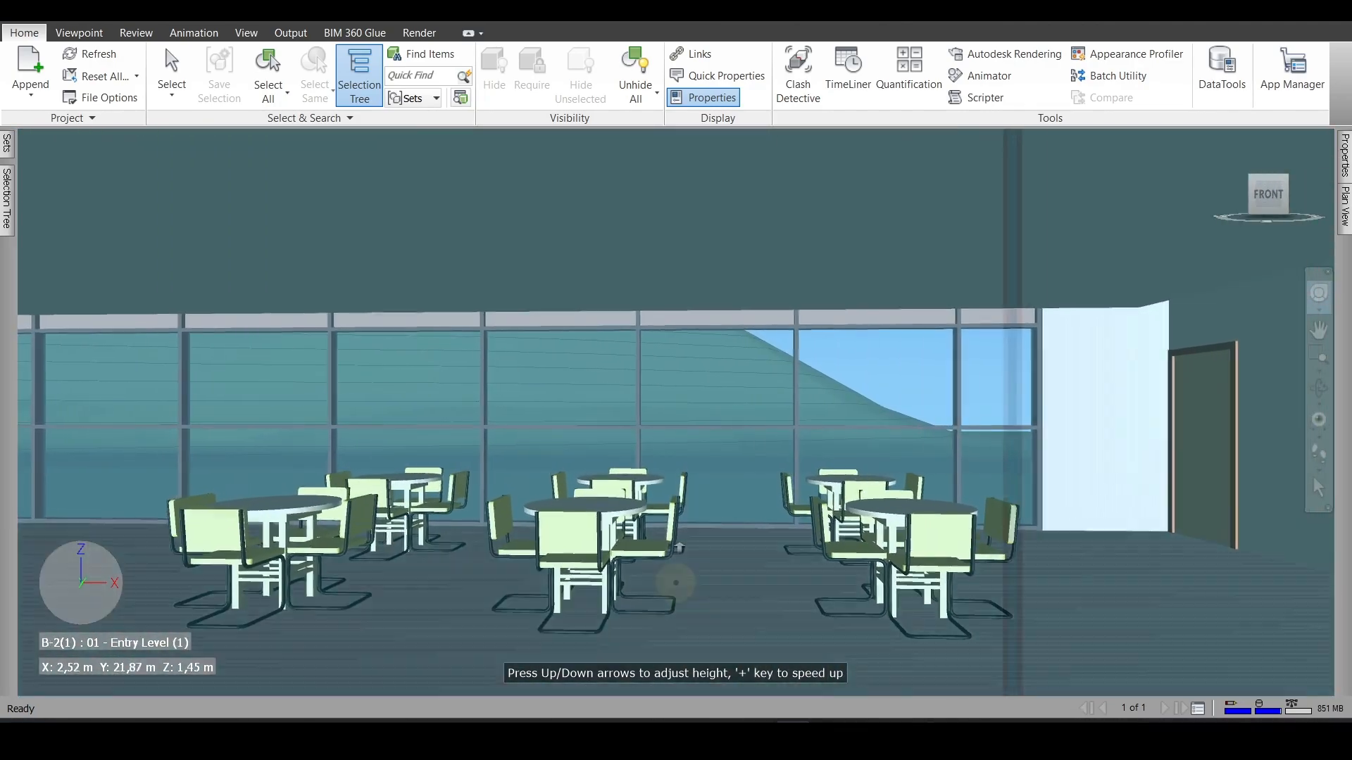